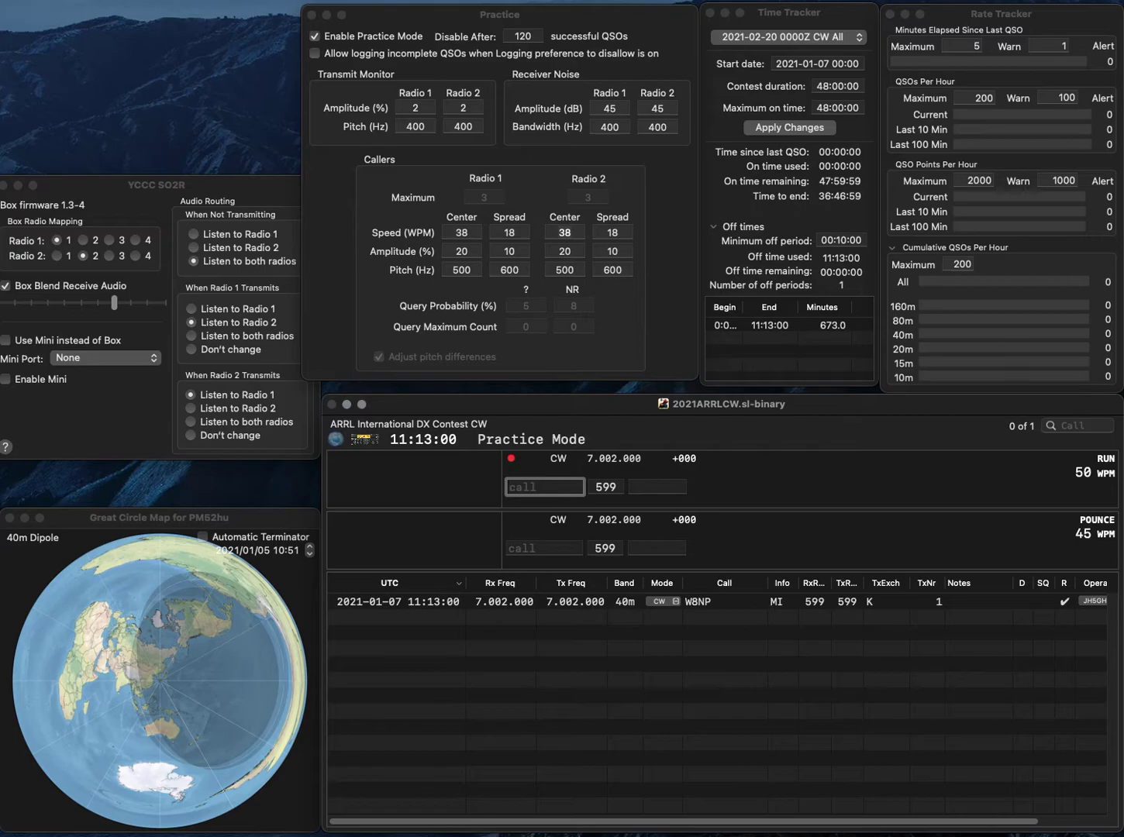
text(AK9)
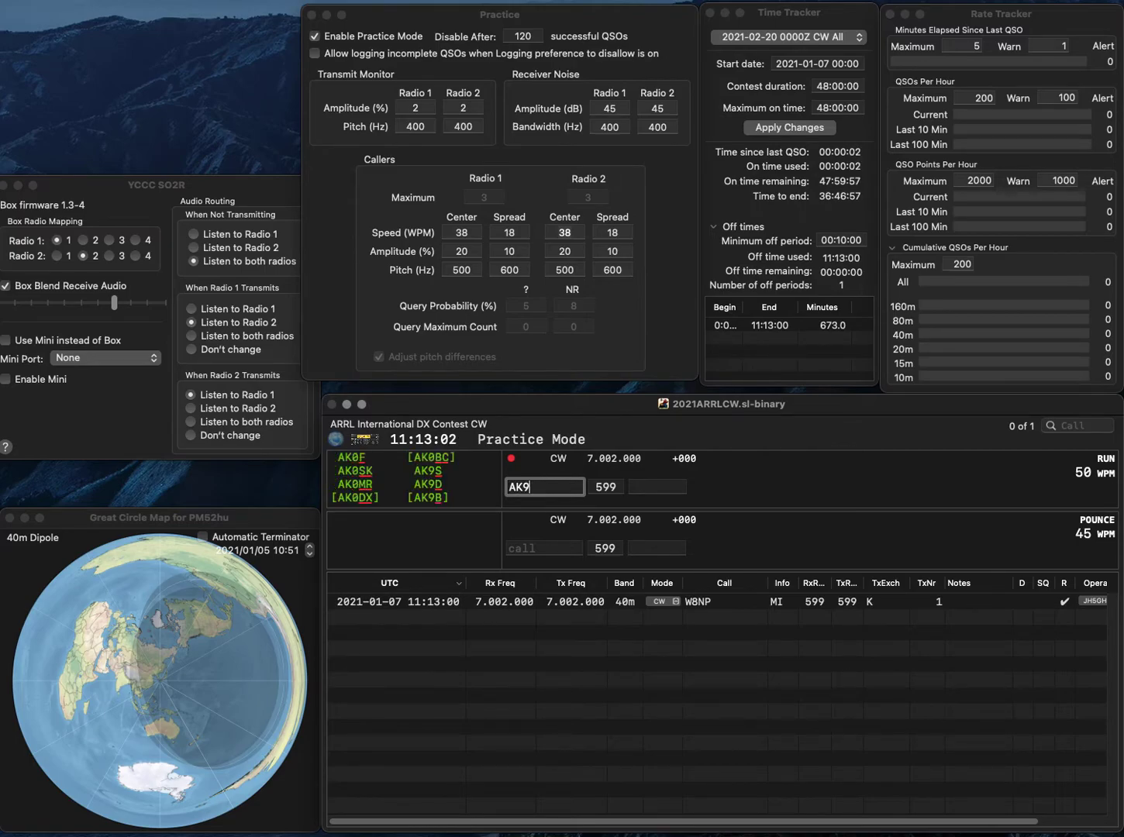
text(B)
key(Return)
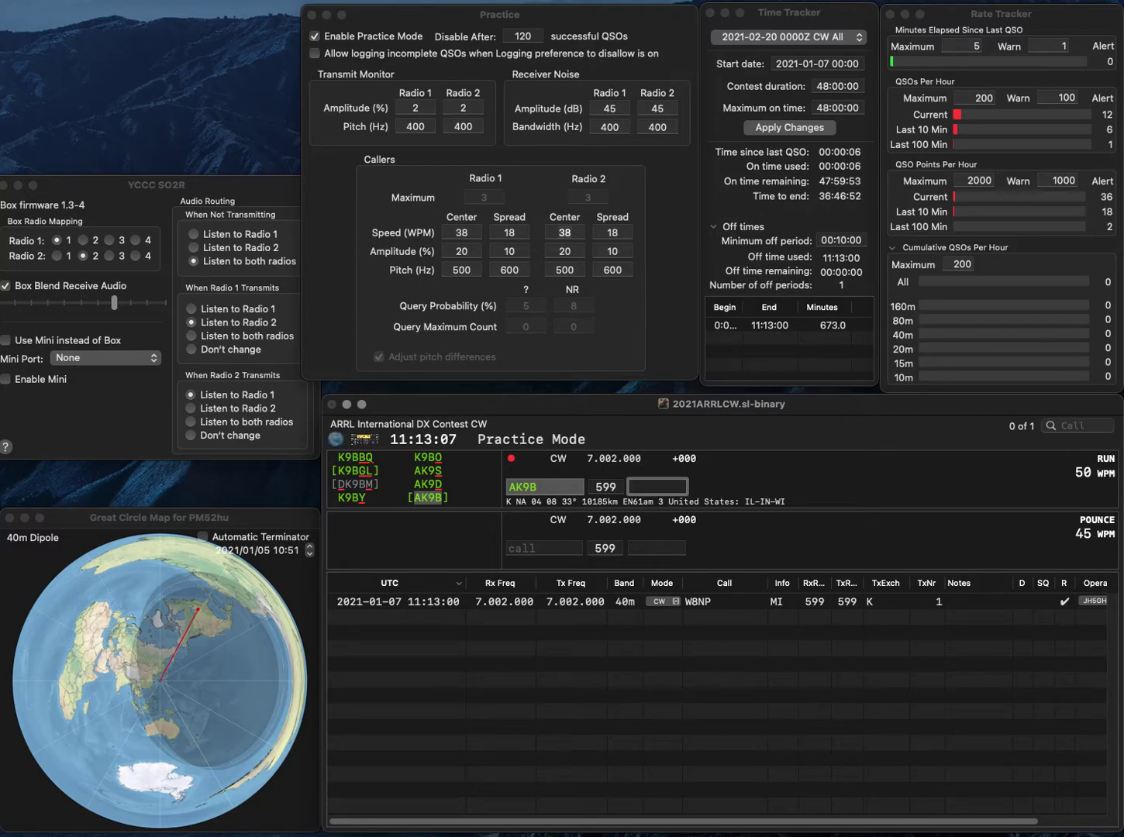
text(WI)
key(Return)
text(VE7IAD)
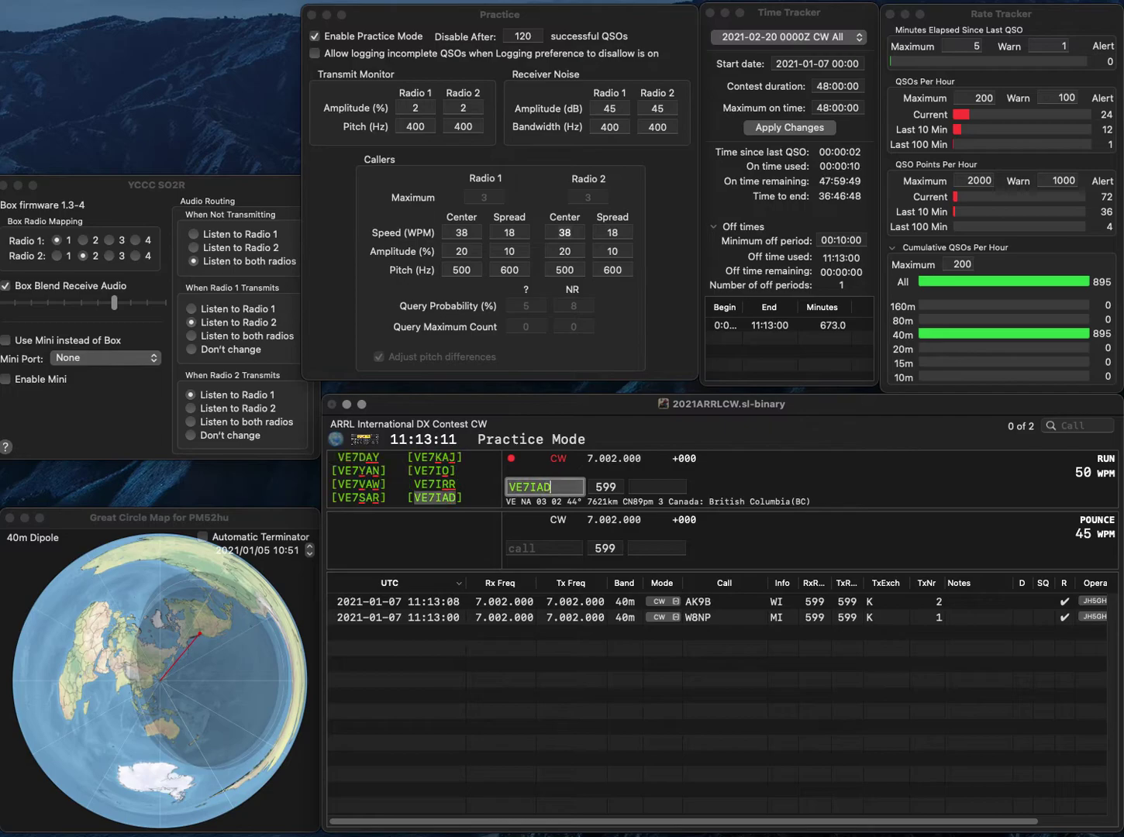
key(Tab)
text(BC)
key(Return)
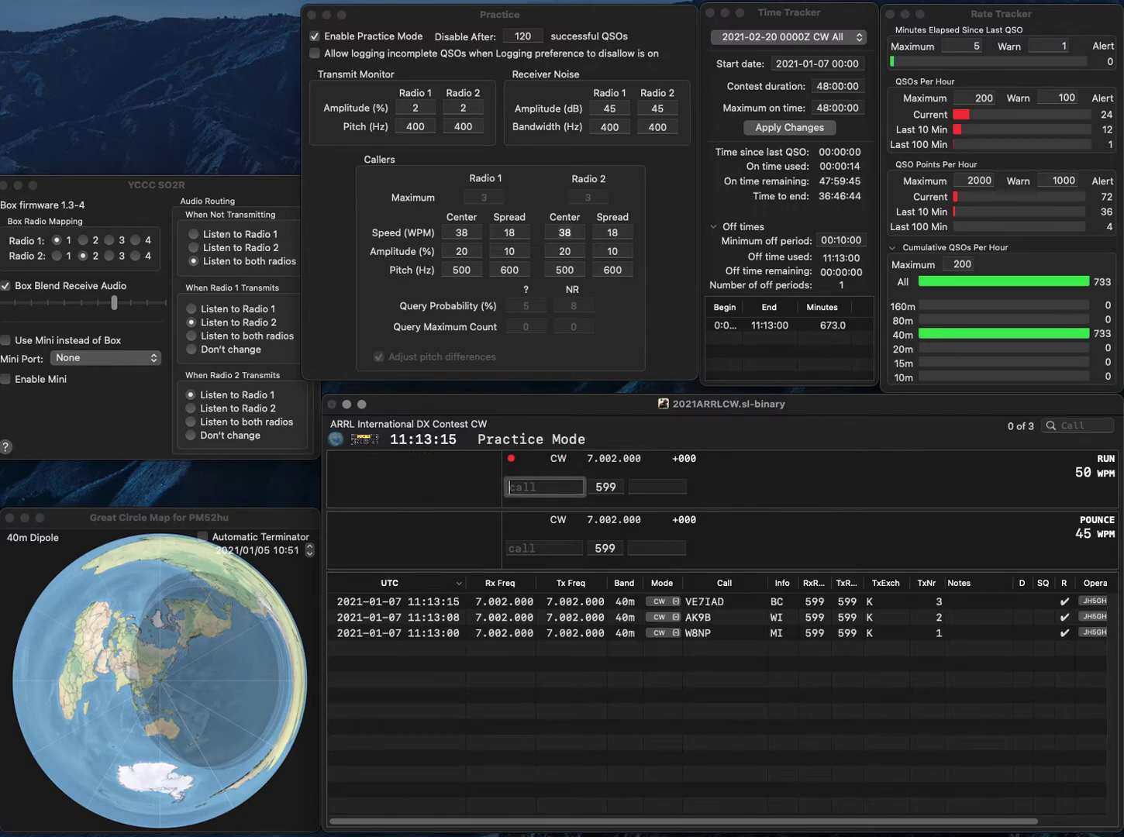
Log a contact with call sign K7ZS and received exchange OR on the run radio
text(K7ZS)
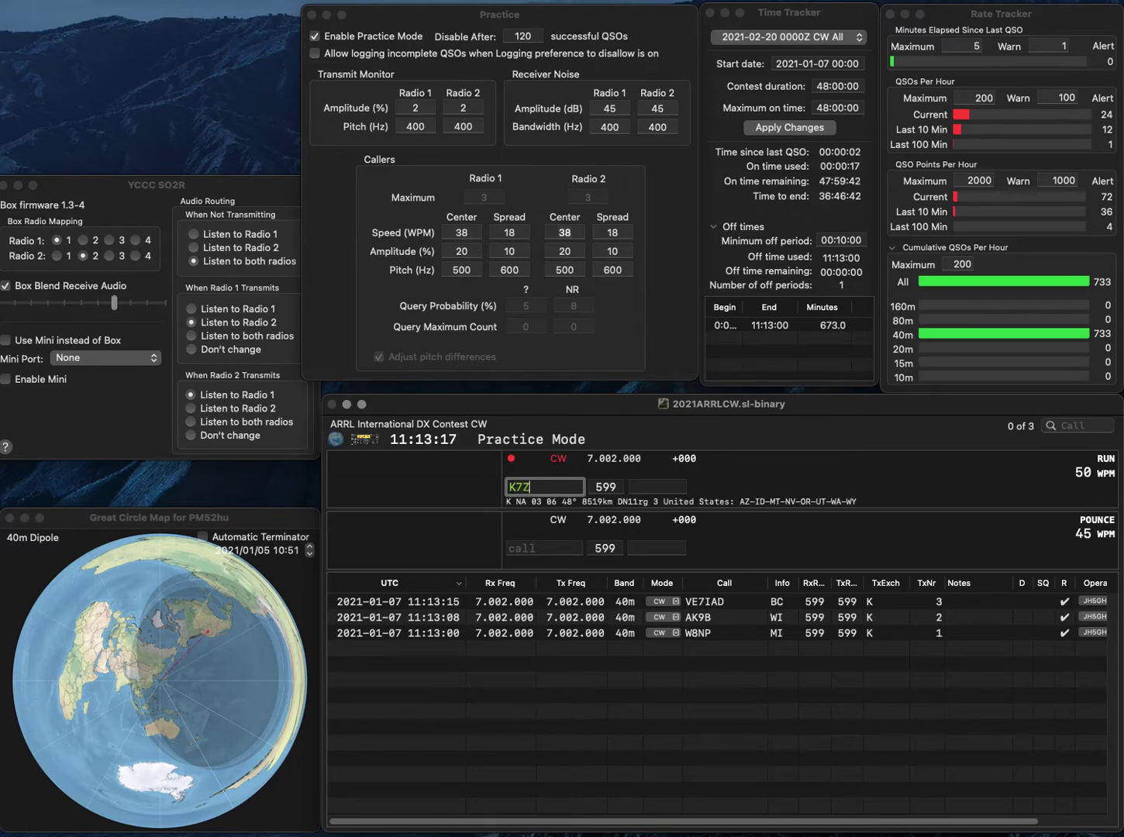
key(Tab)
text(OR)
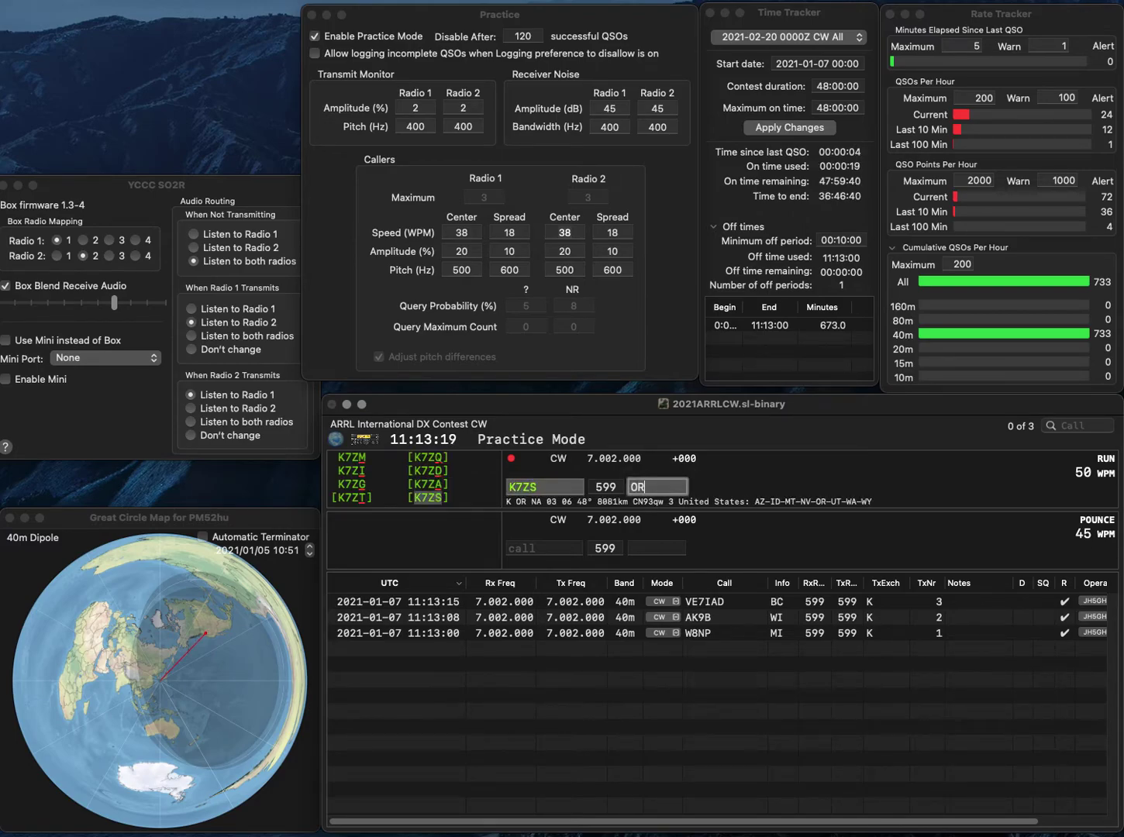
key(Return)
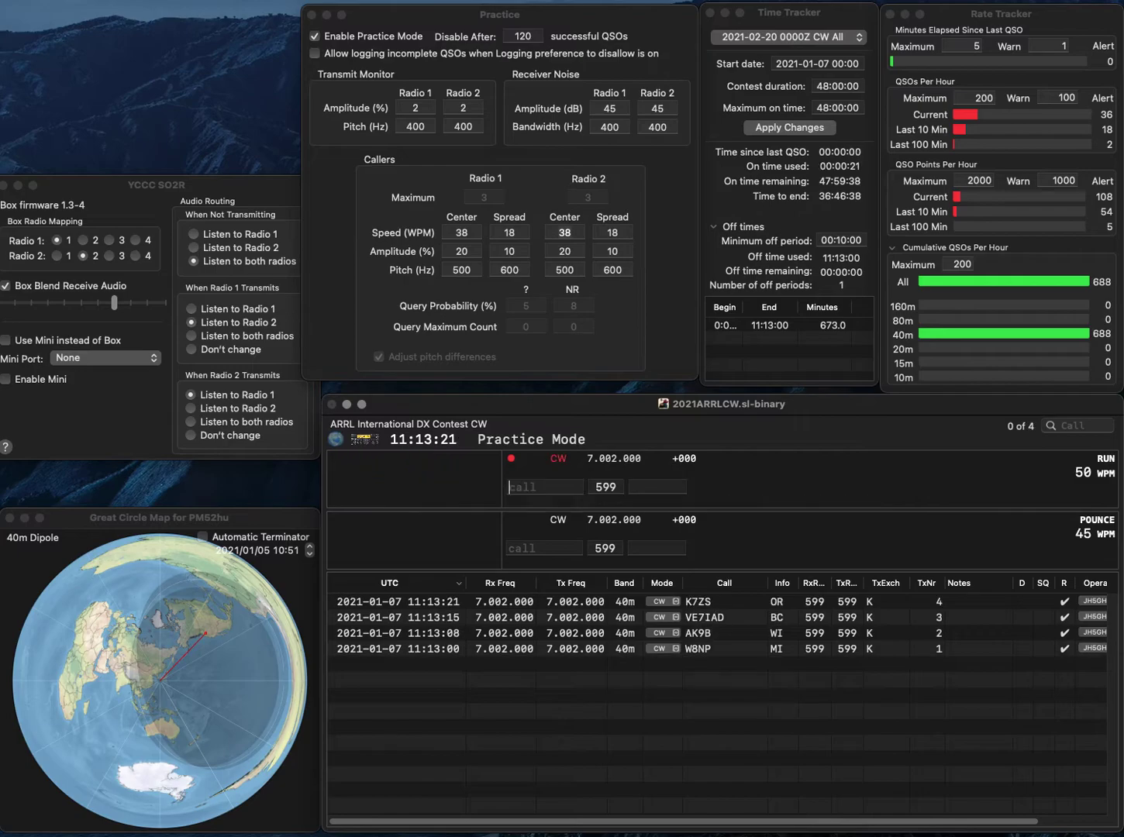
Log a contact with call sign WA2IUS and received exchange NY on the run radio
text(W)
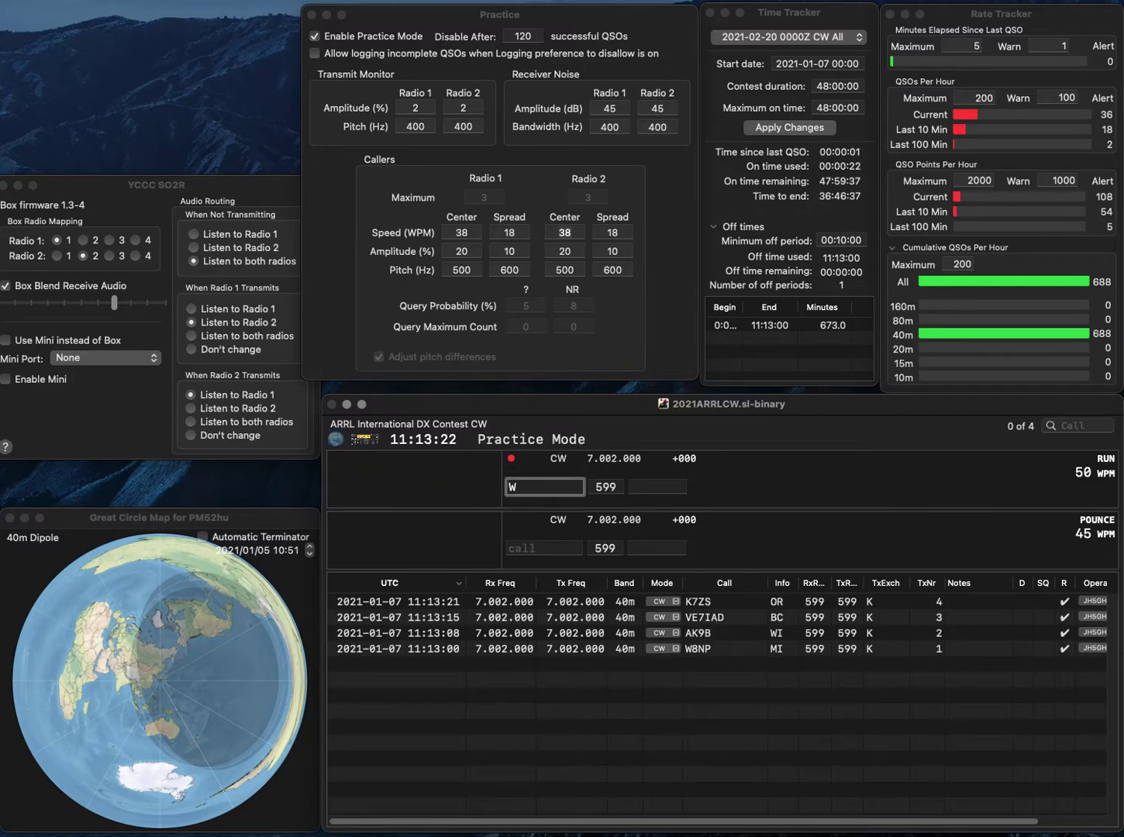
text(A2IUS)
key(Return)
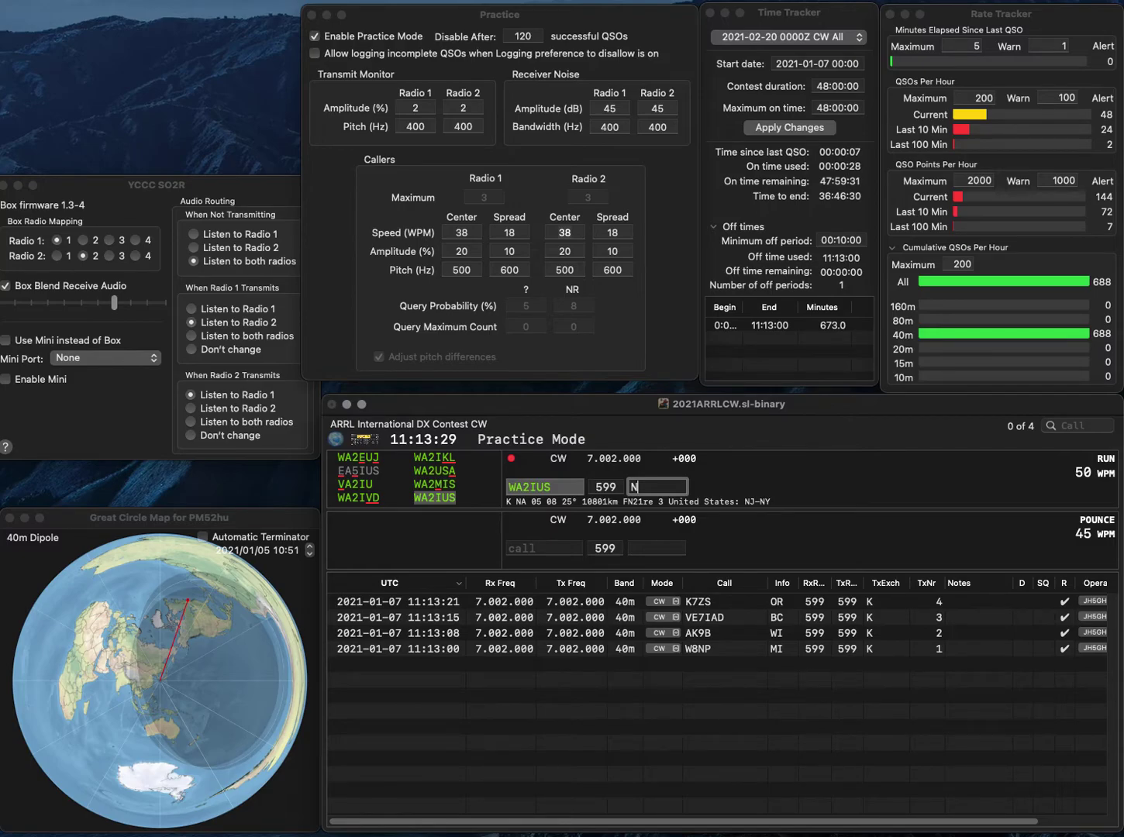
text(Y)
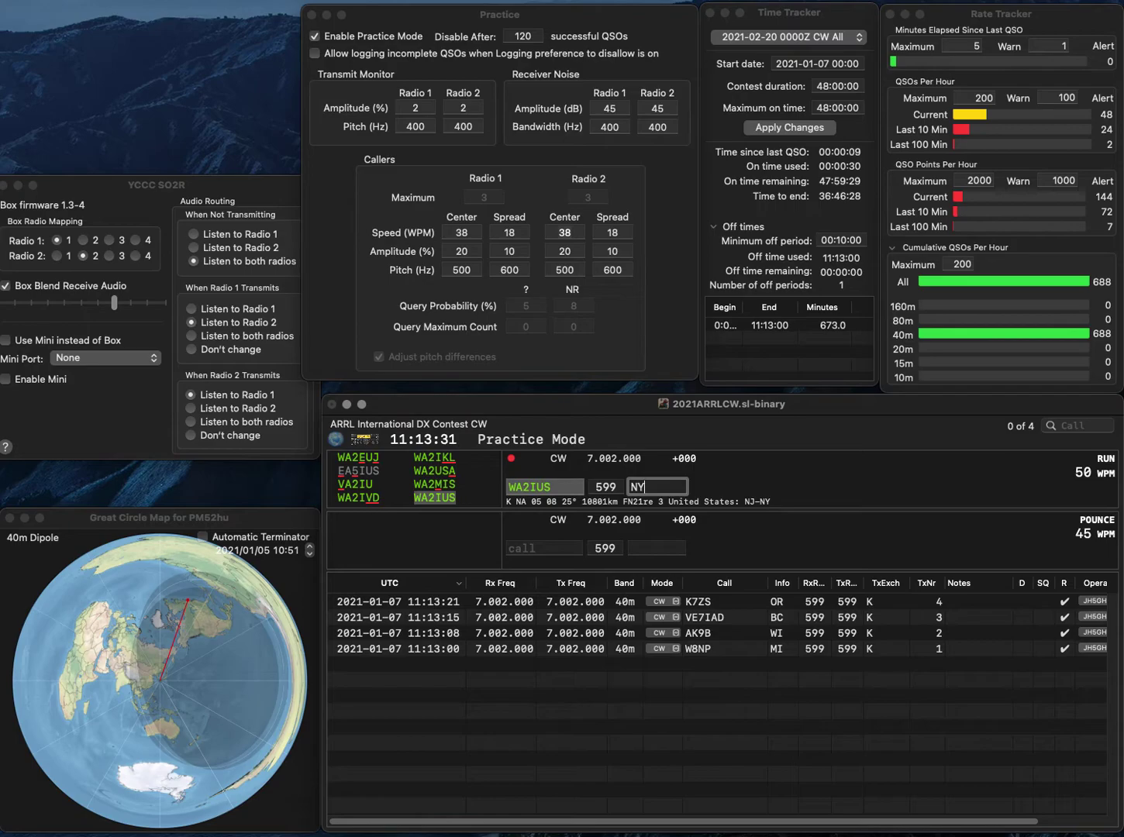
key(Return)
text(WA)
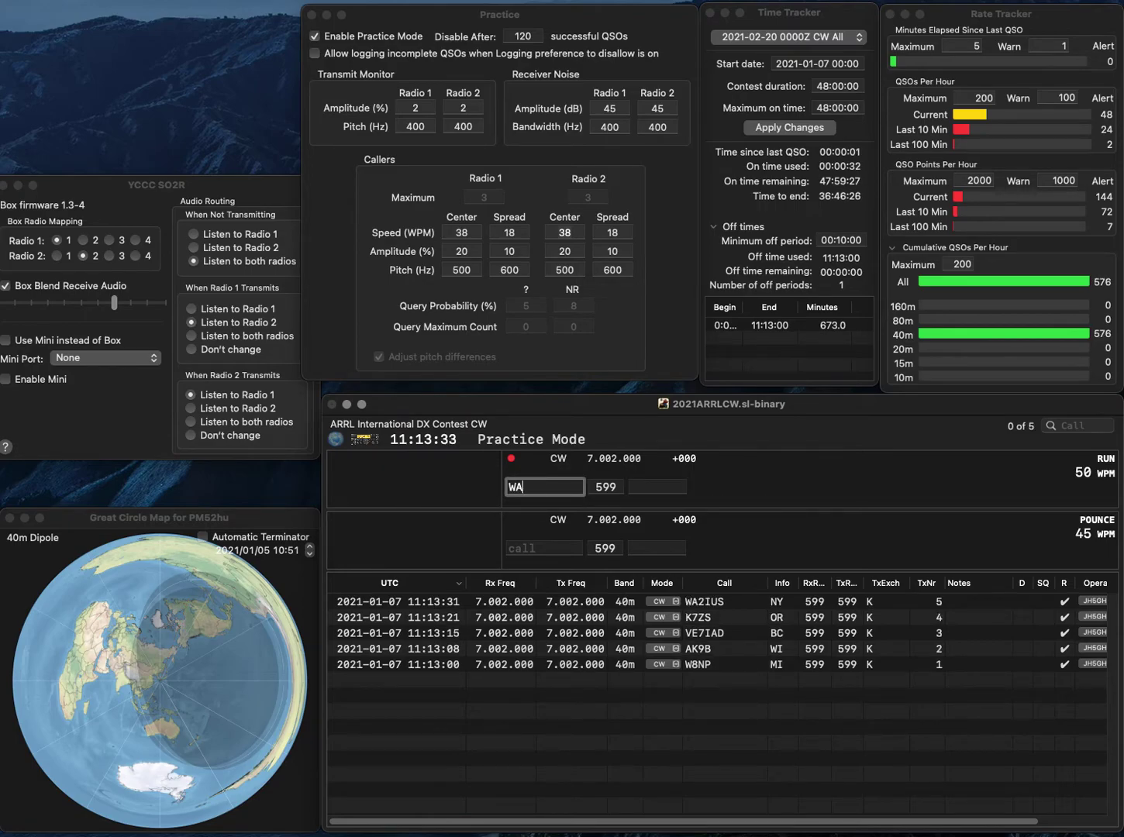
text(8B)
key(Return)
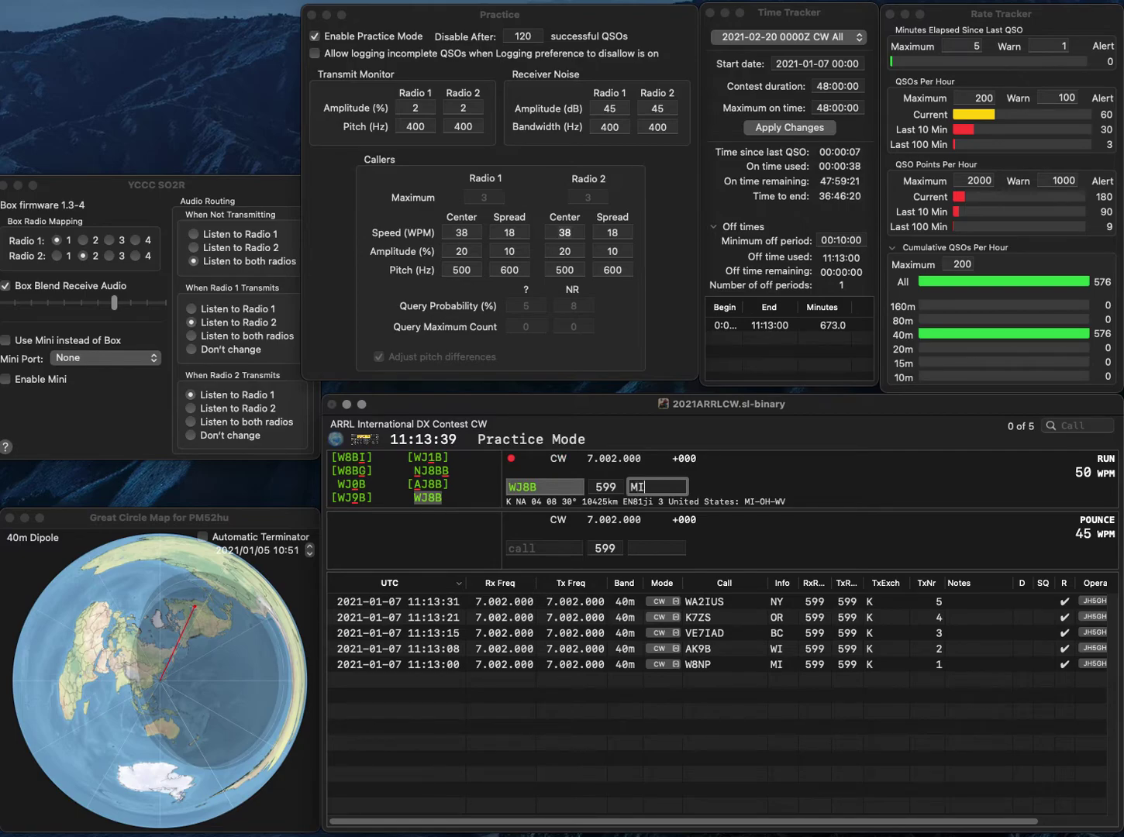
key(Return)
text(AK4DX)
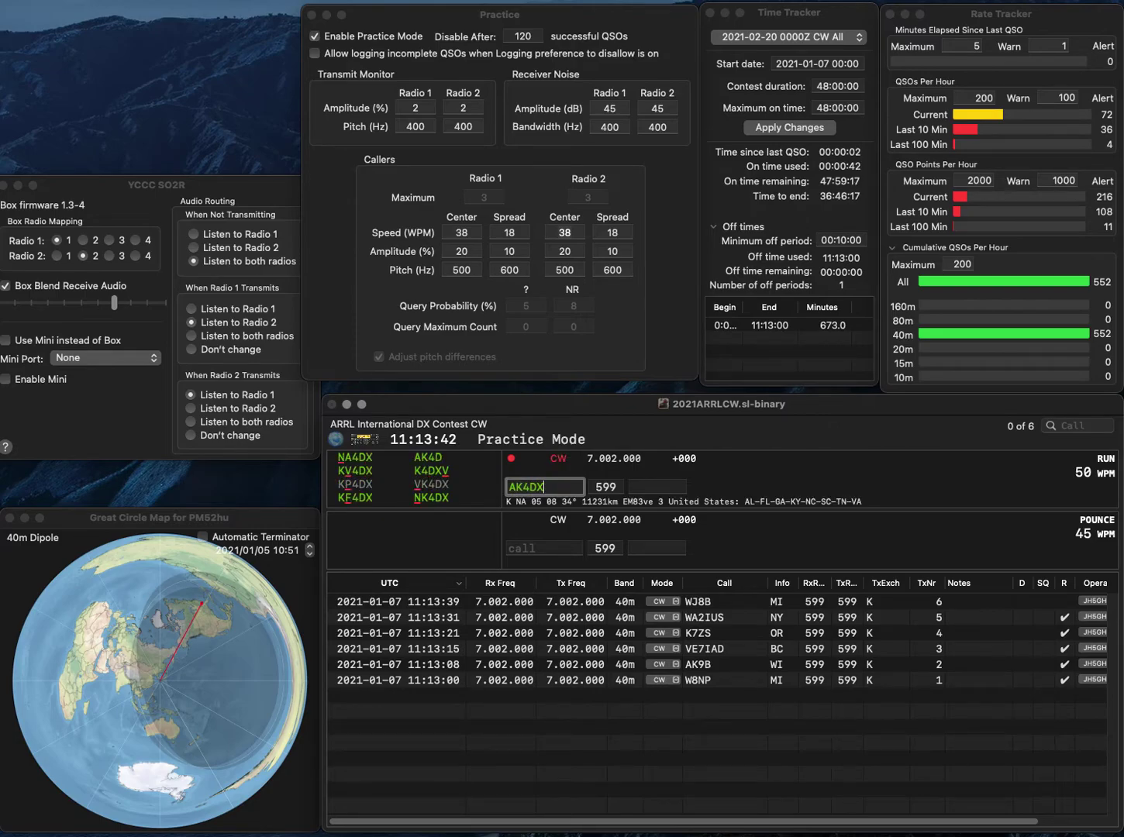
key(Left)
key(Left)
key(Left)
key(BackSpace)
text(5)
key(space)
text(TX)
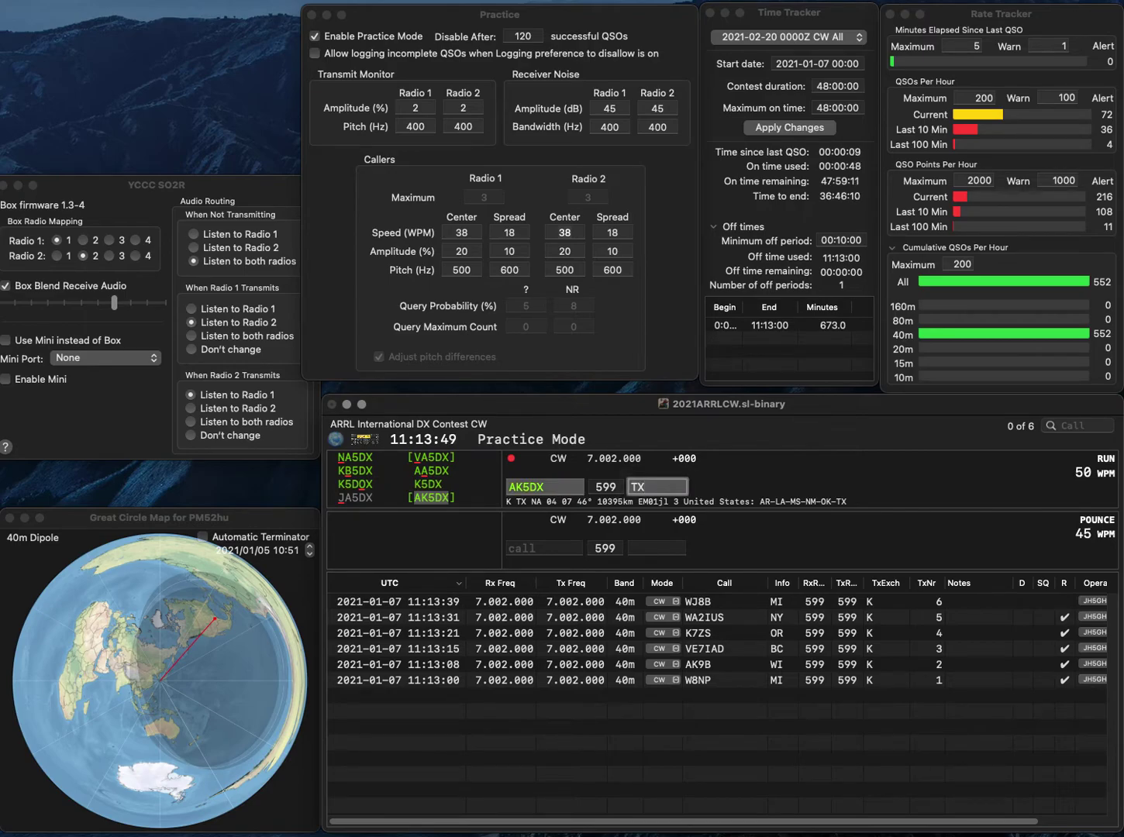
key(Return)
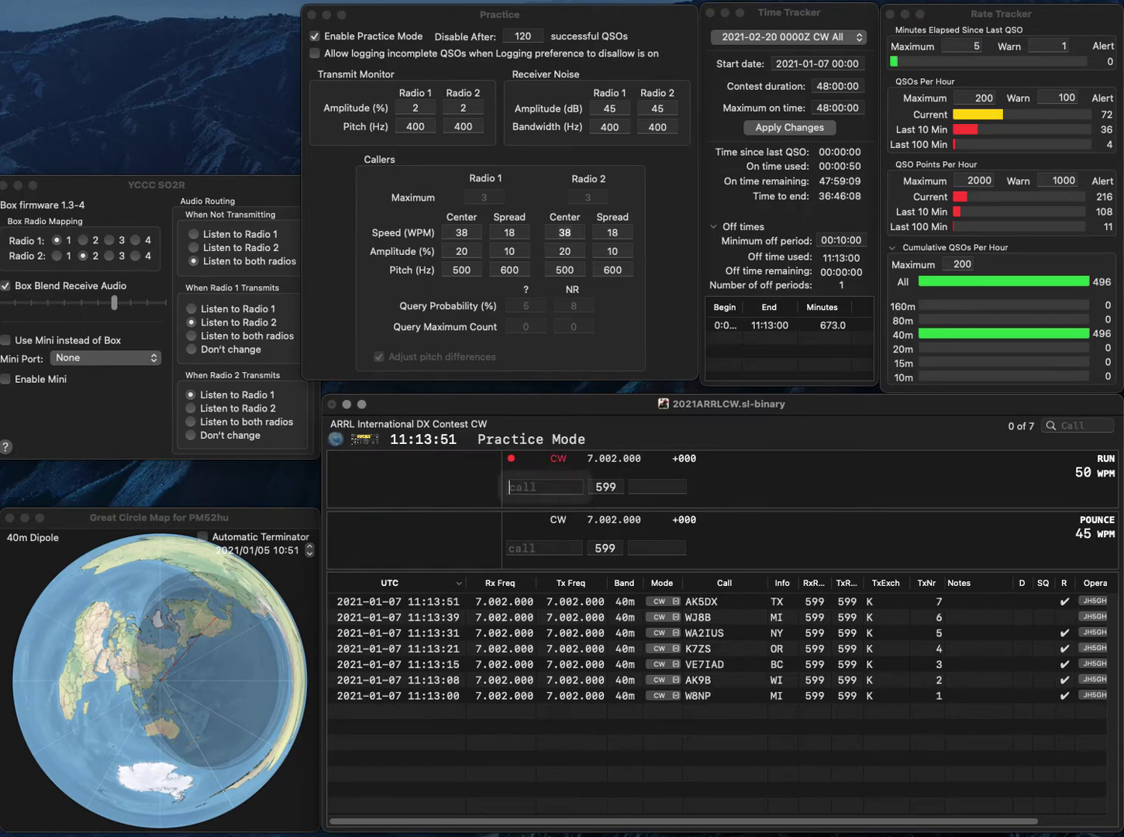
text(W4TTY)
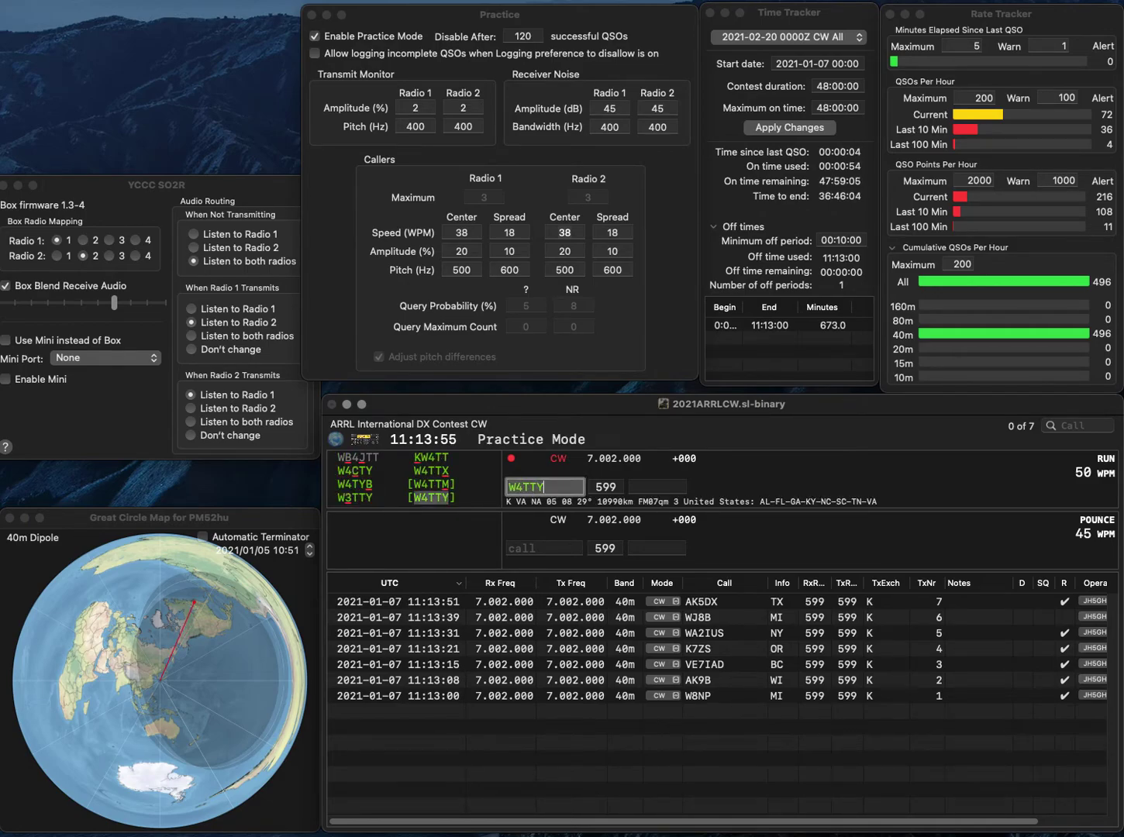
key(space)
text(VA)
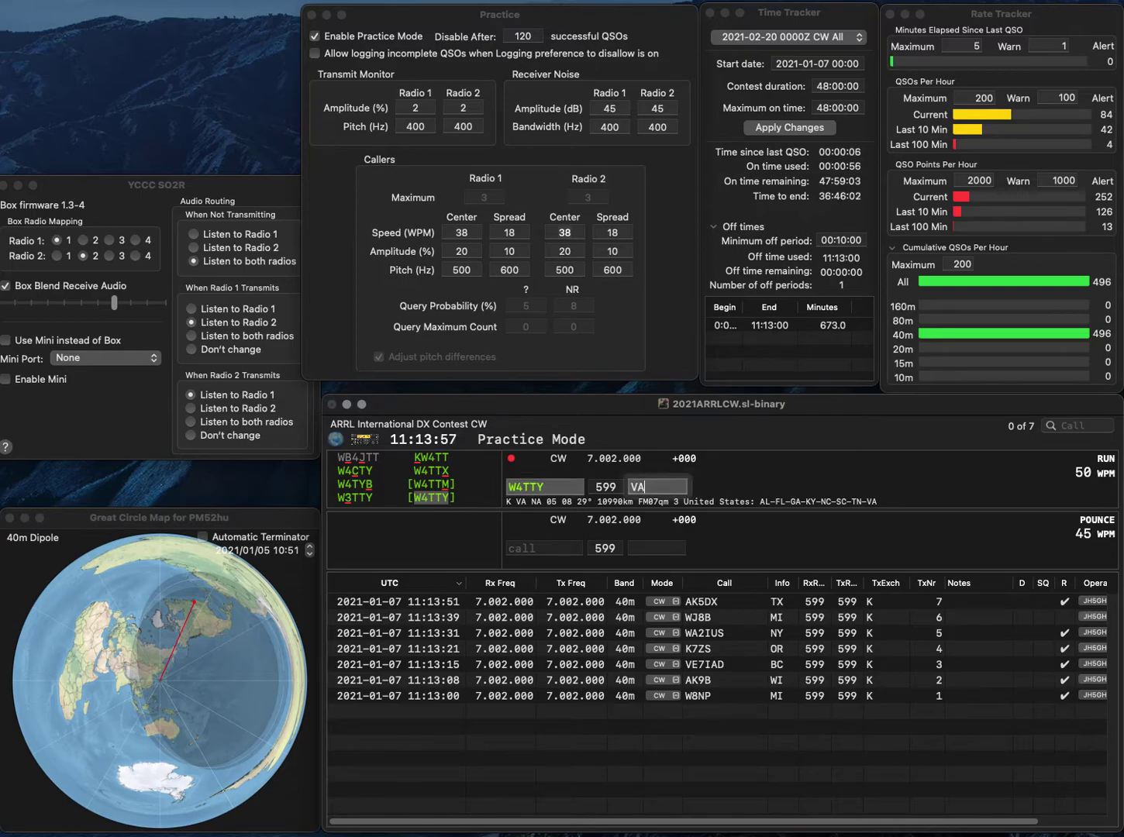
key(Return)
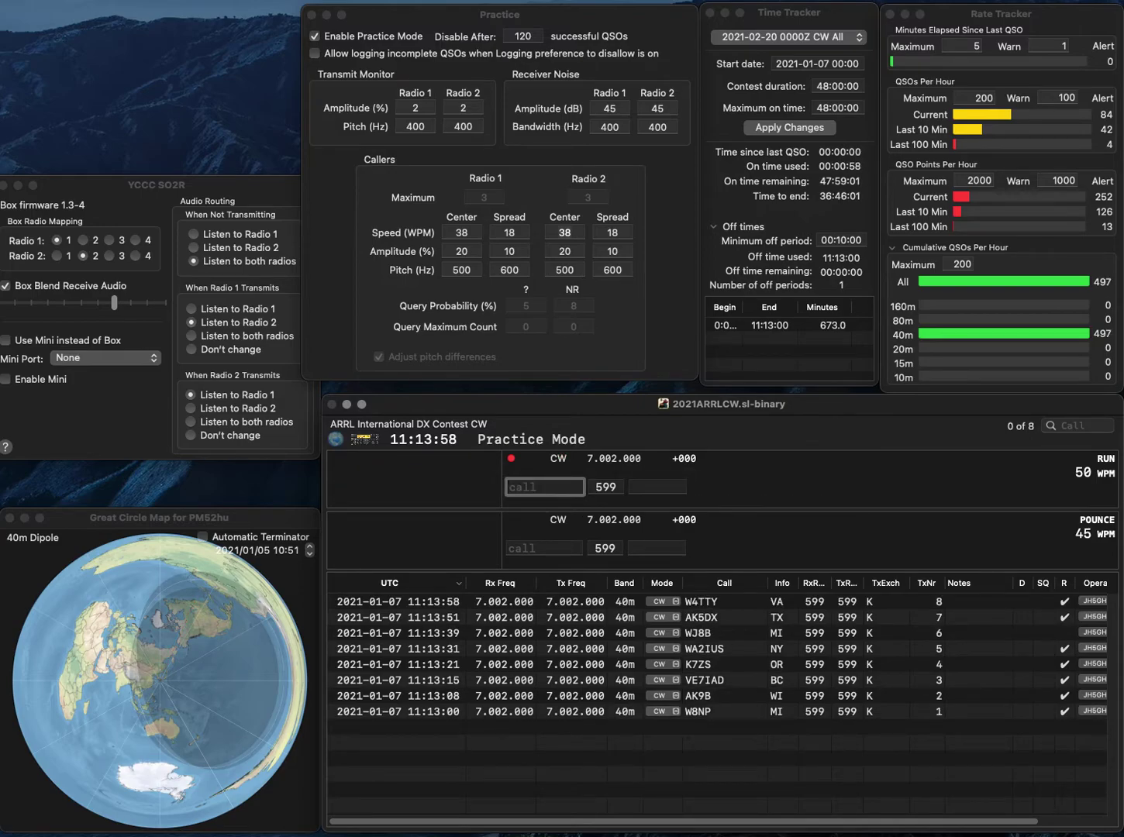
text(K1NU)
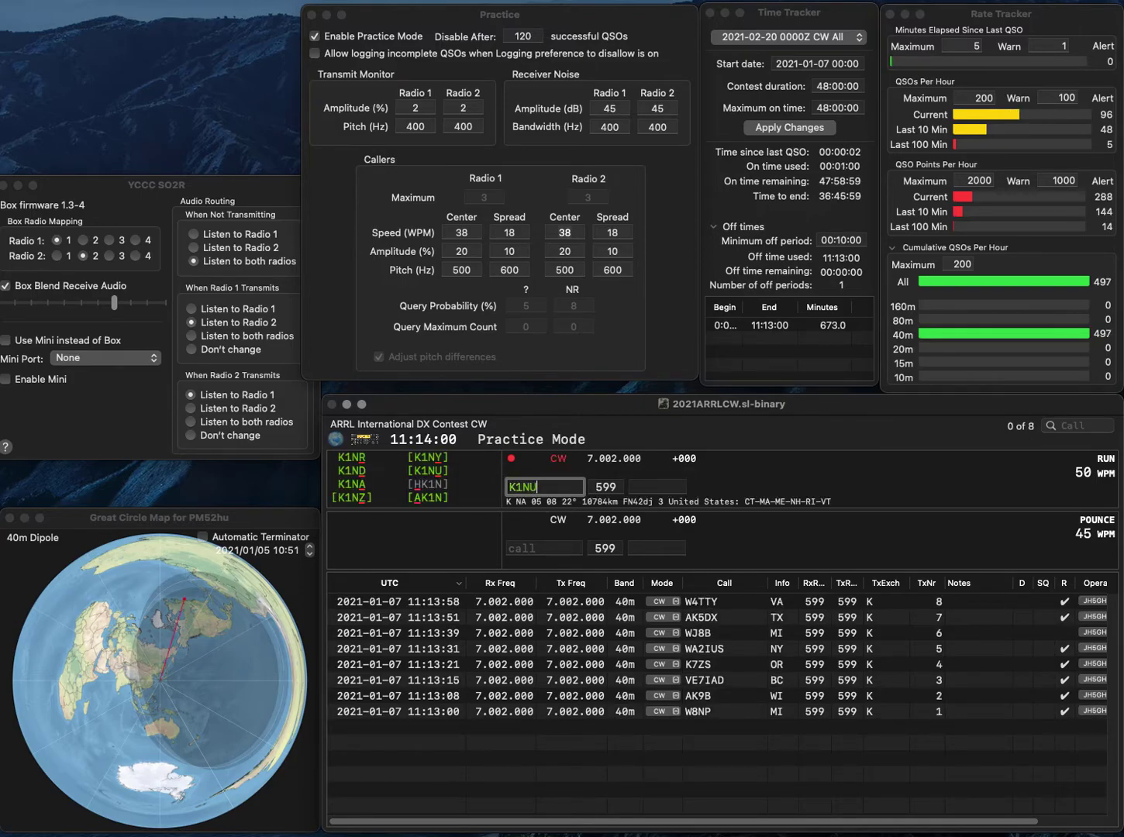
key(Return)
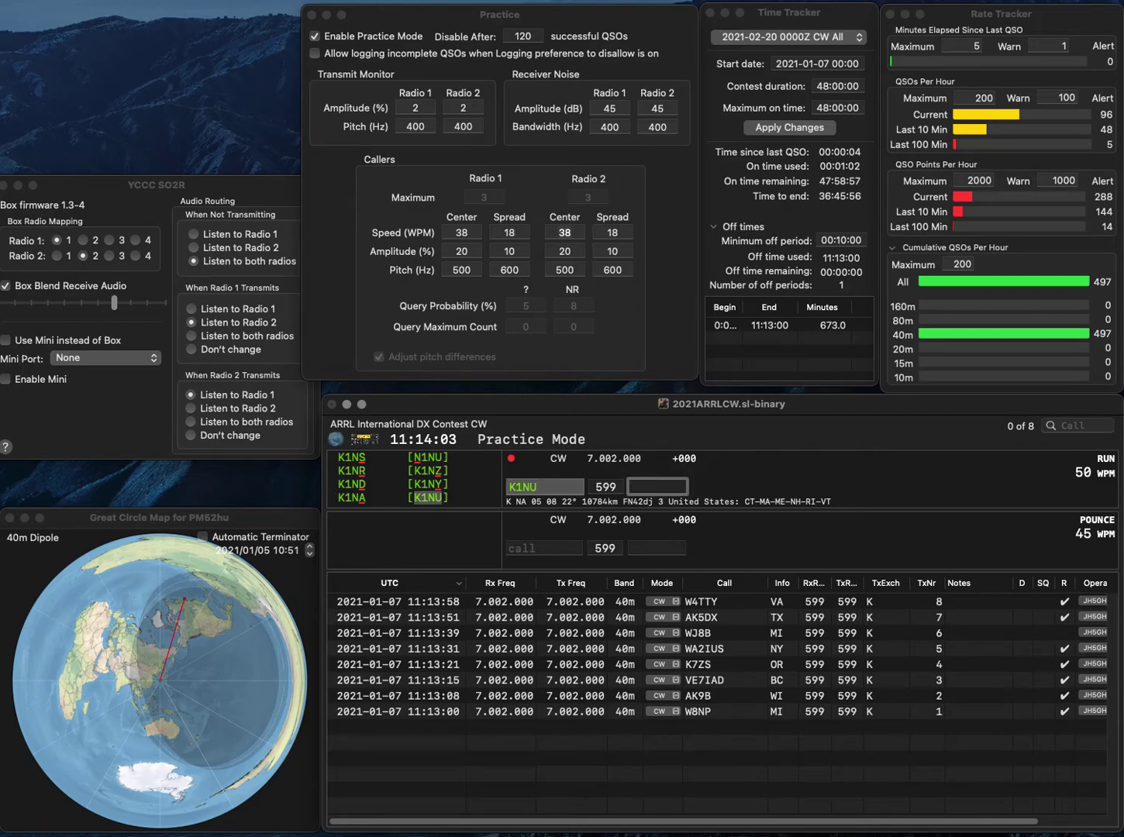
text(CT)
key(Return)
text(N0FY)
key(Return)
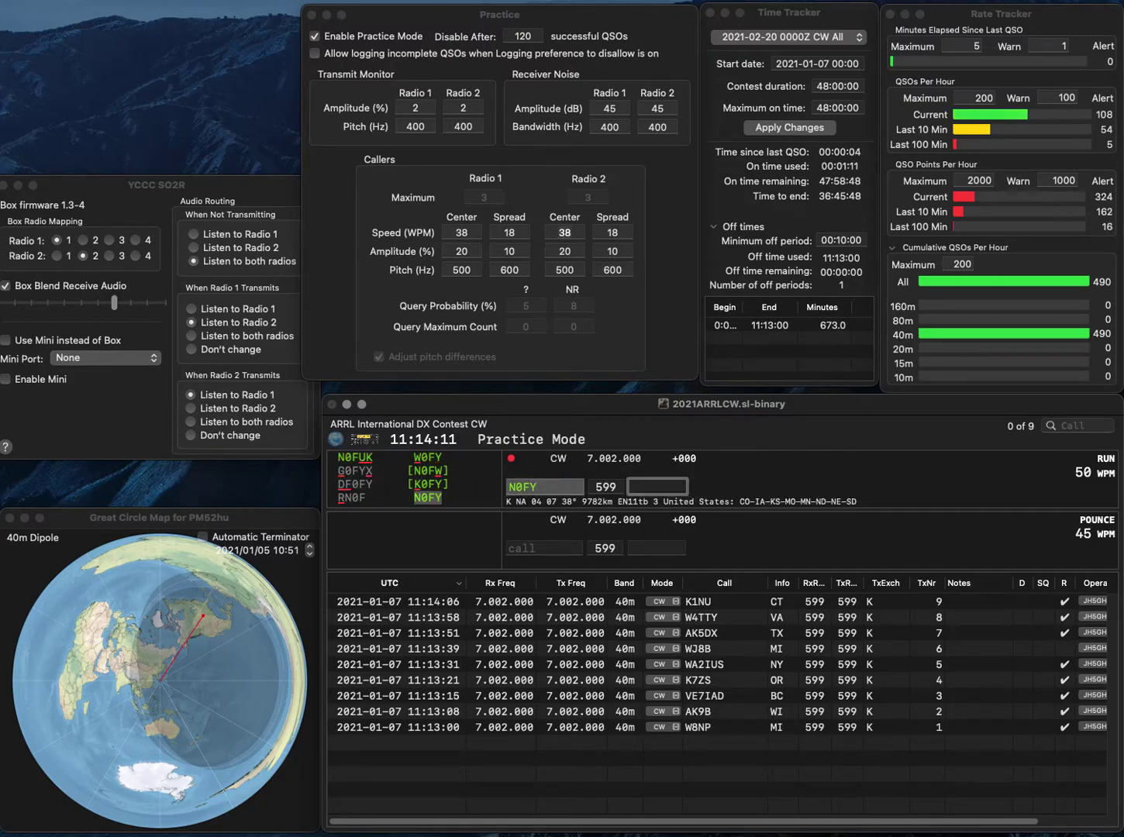
text(MN)
key(Return)
Log a contact with call sign VE6RST and received exchange AB on the run radio
text(VE6RST)
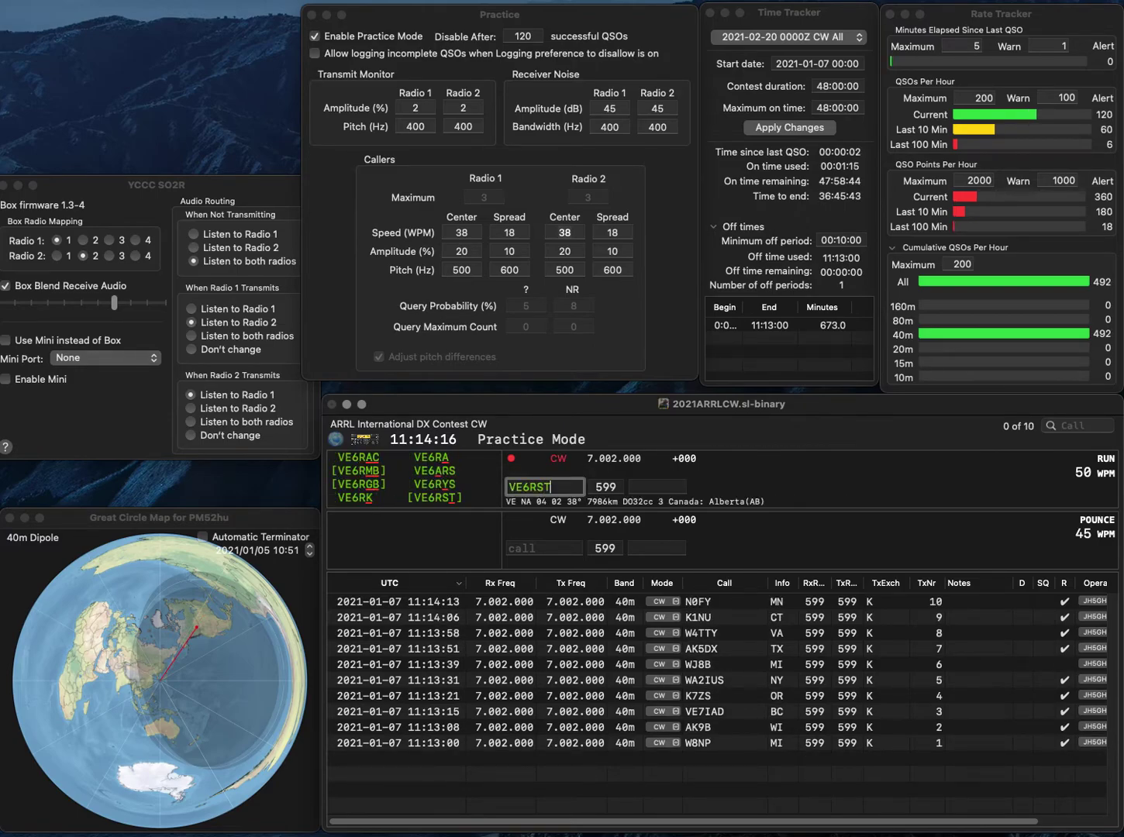
key(space)
text(AB)
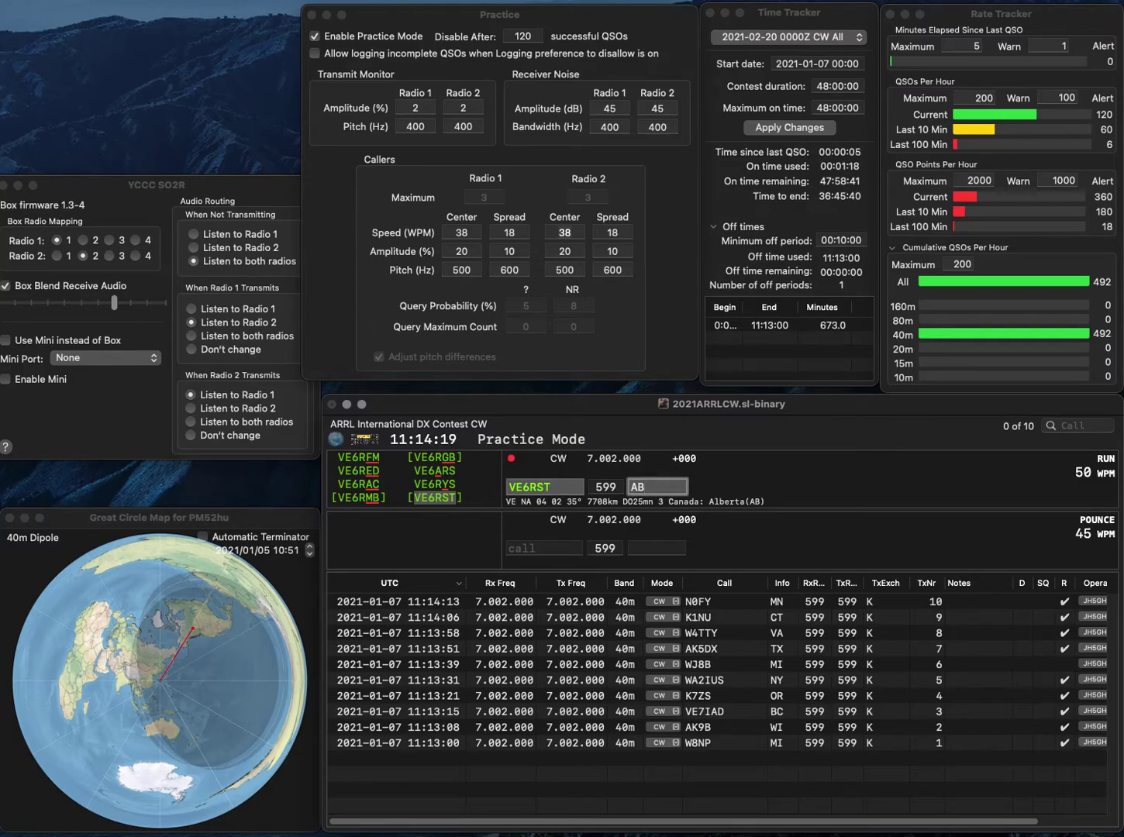
key(Return)
text(AF4D)
key(Return)
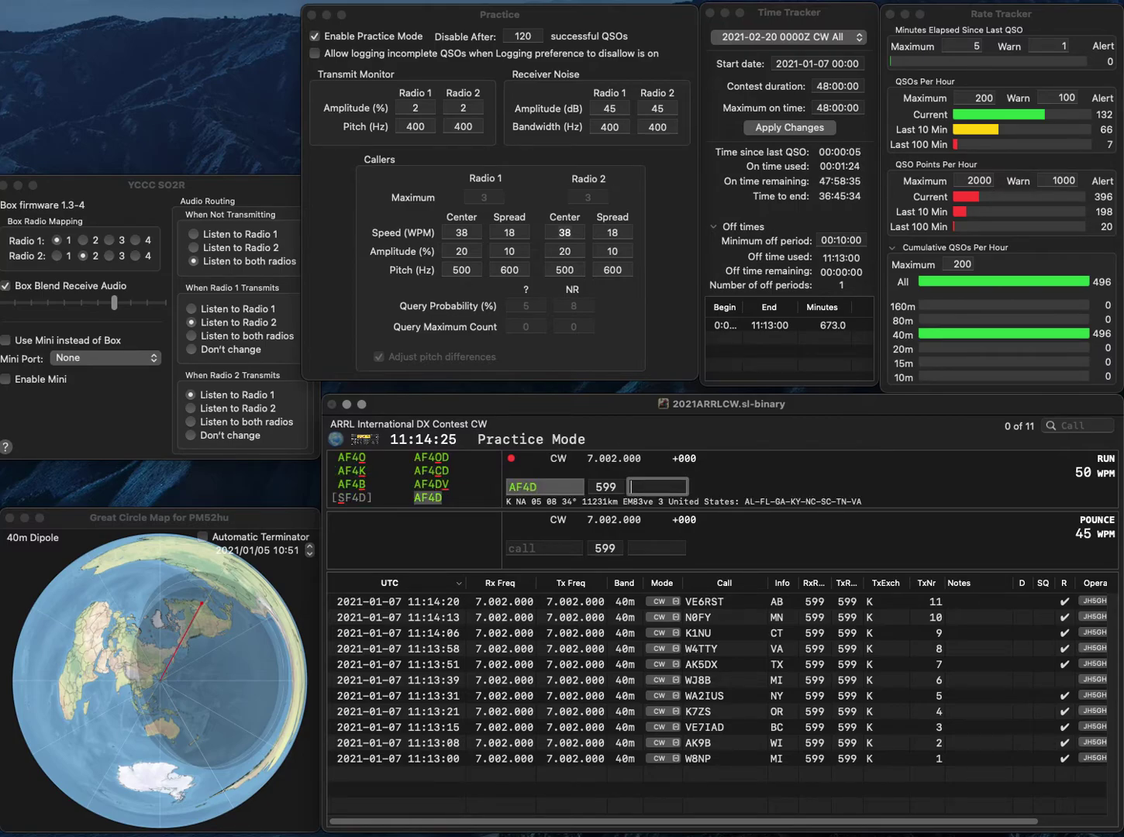
text(NC)
key(Return)
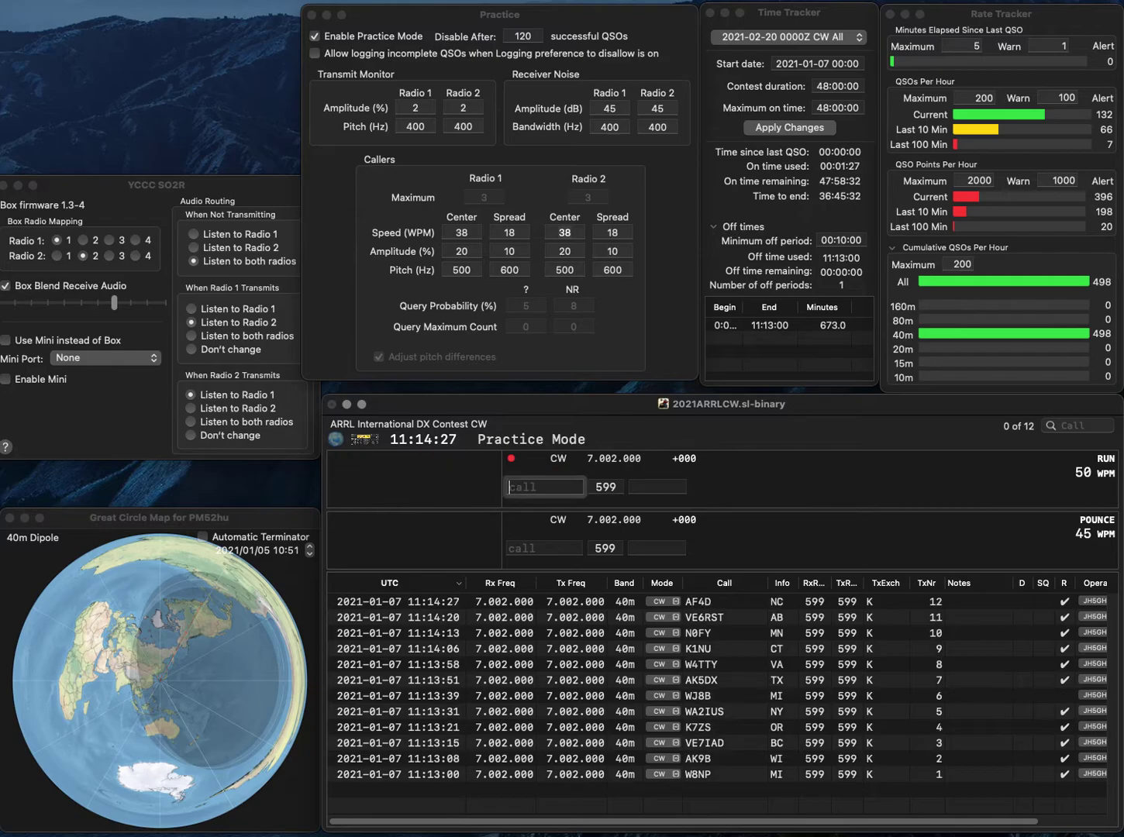
text(NI6EAD)
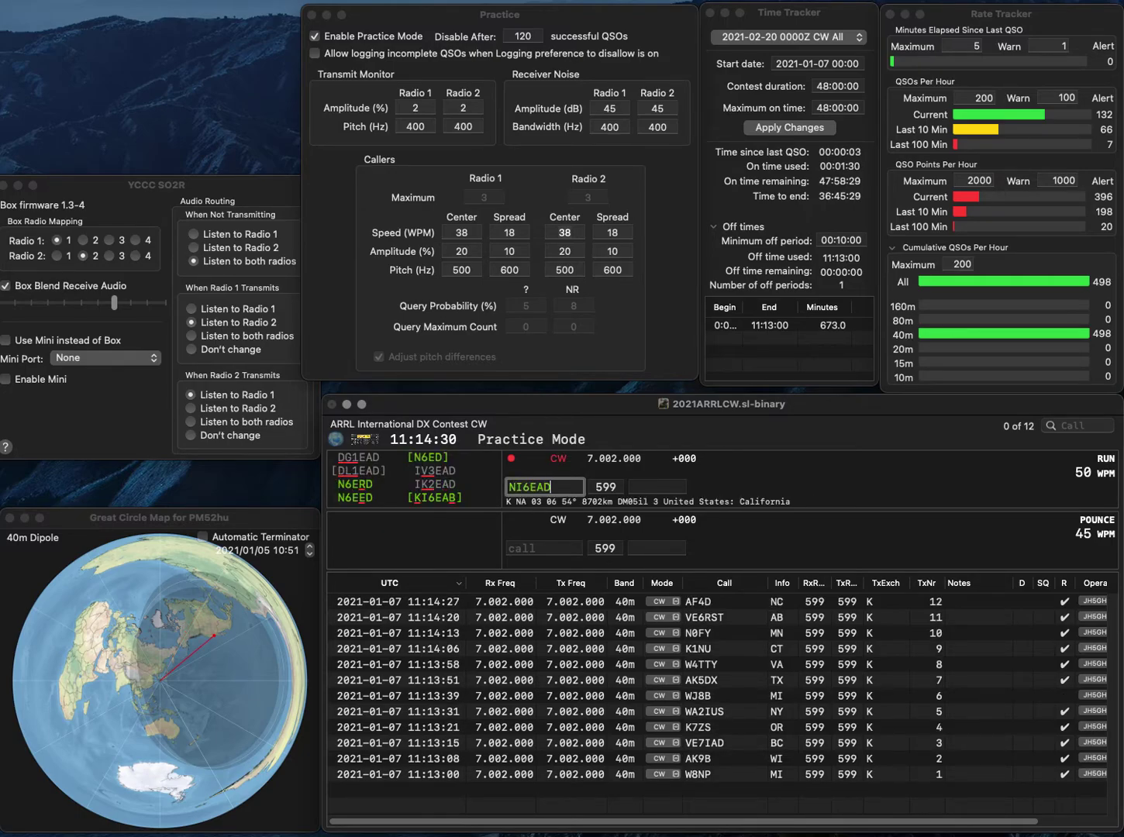
key(BackSpace)
text(B)
key(super+Left)
key(Delete)
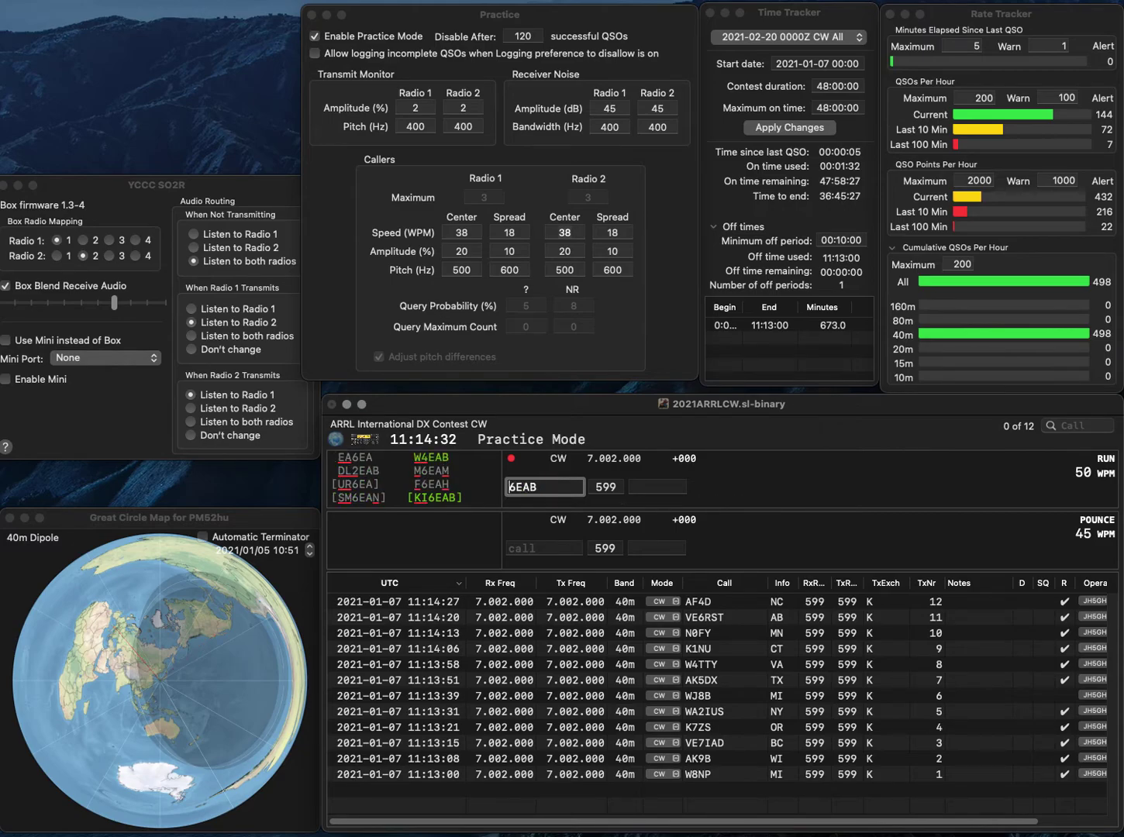
text(KI)
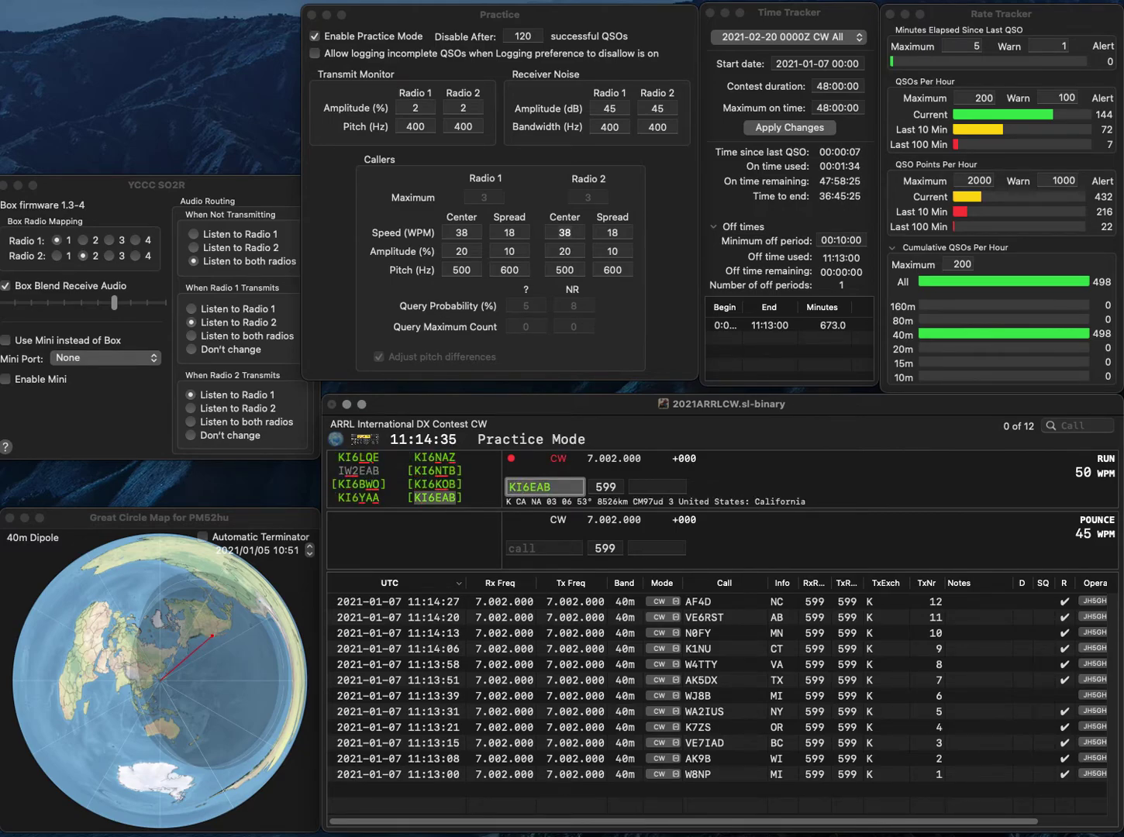
key(Tab)
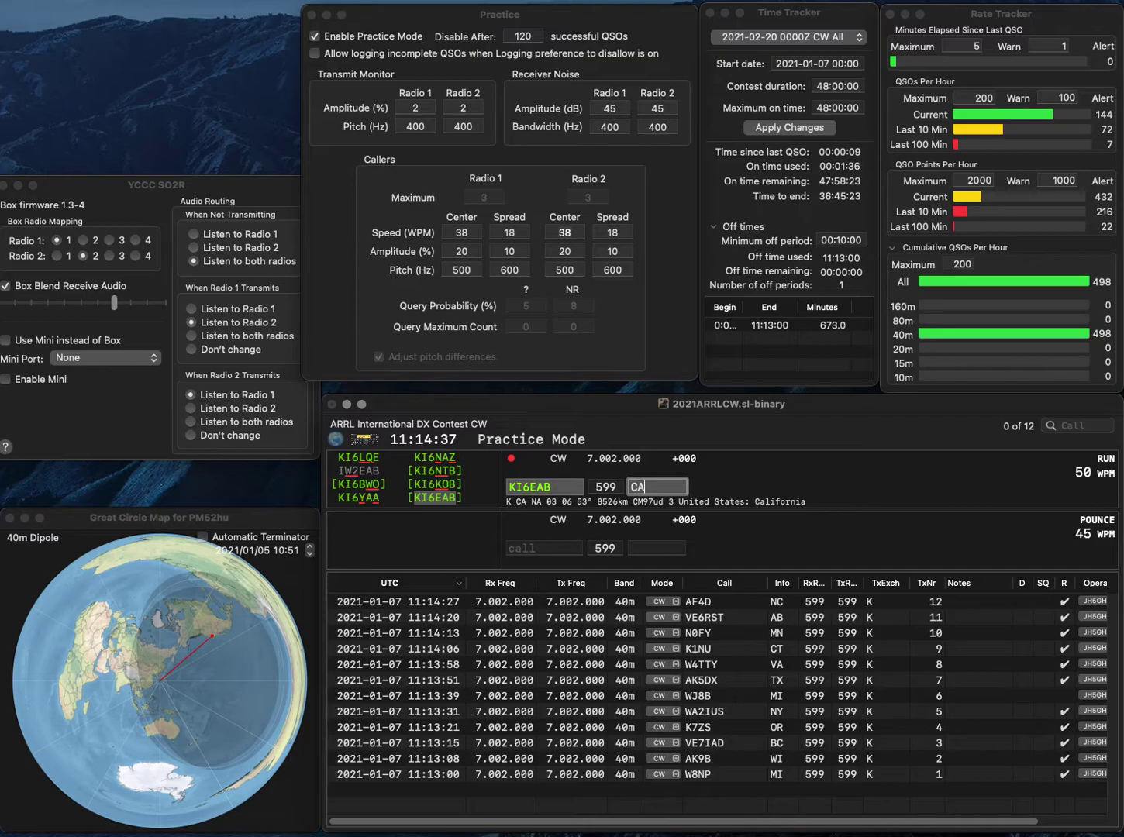
key(Return)
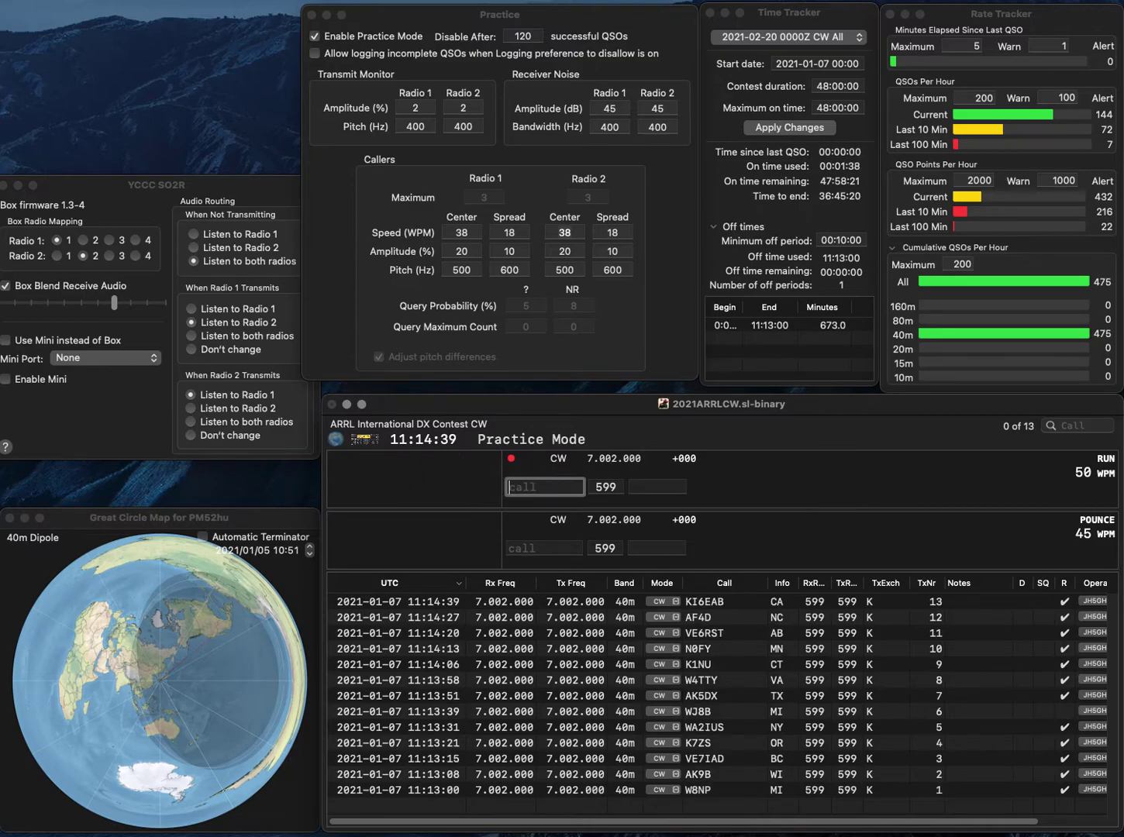
text(KC4MHQ)
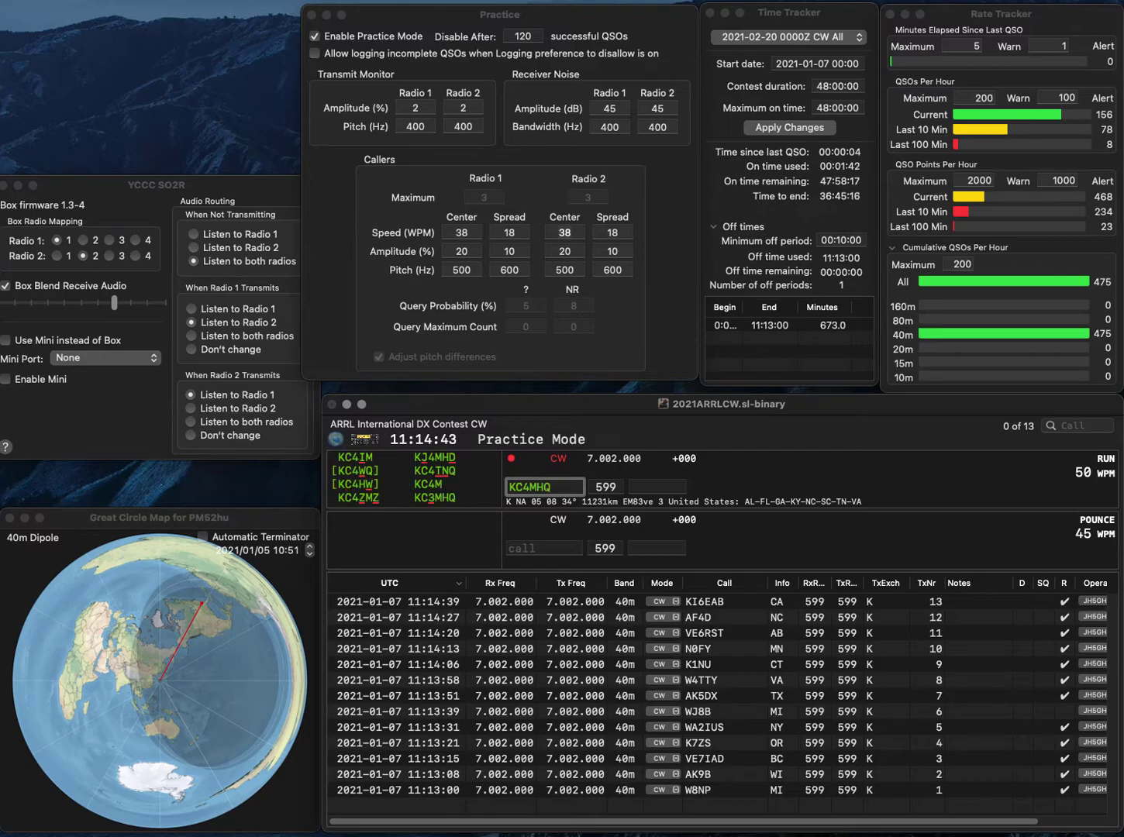
key(Left)
key(BackSpace)
text(3)
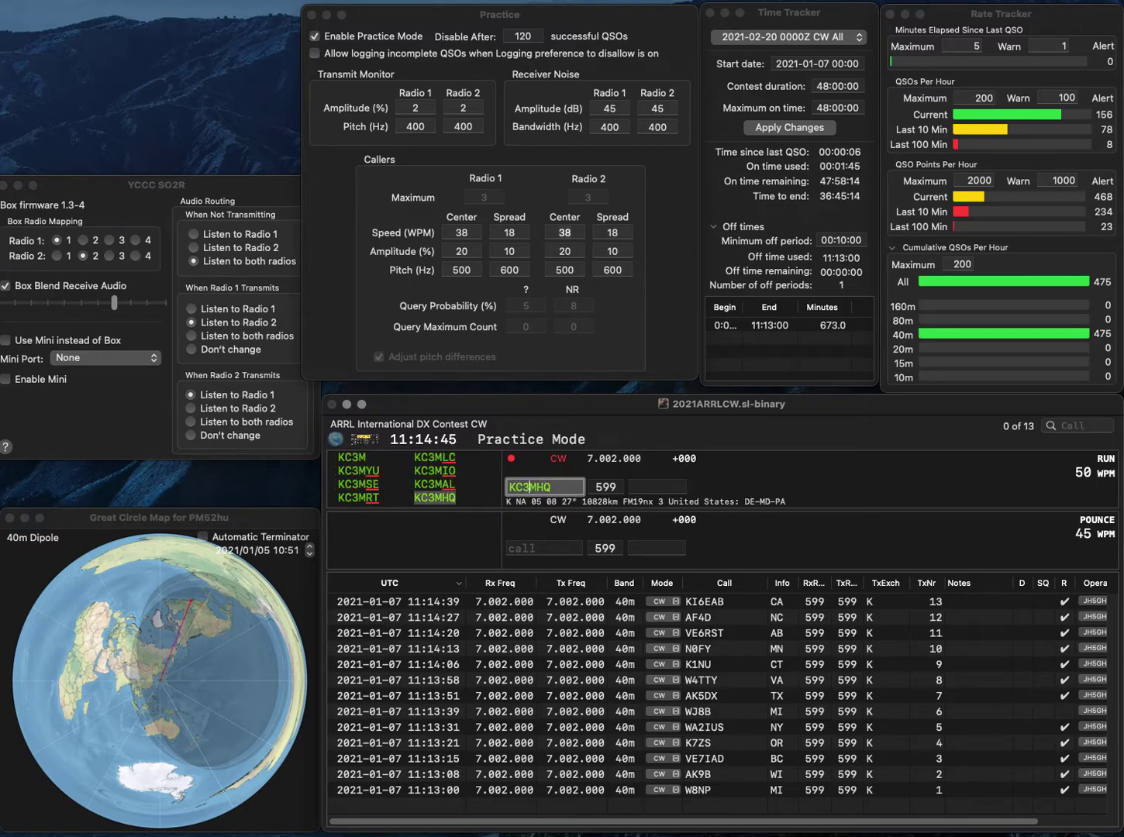
key(Tab)
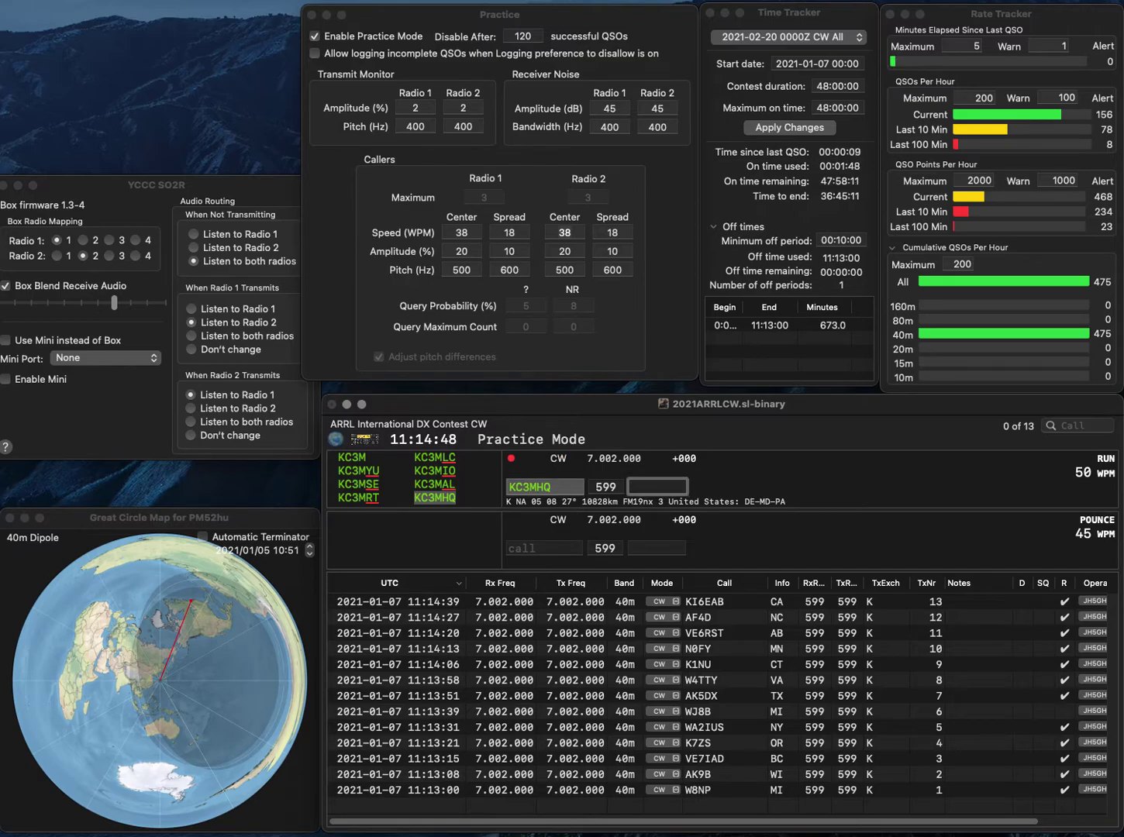
text(DE)
key(Return)
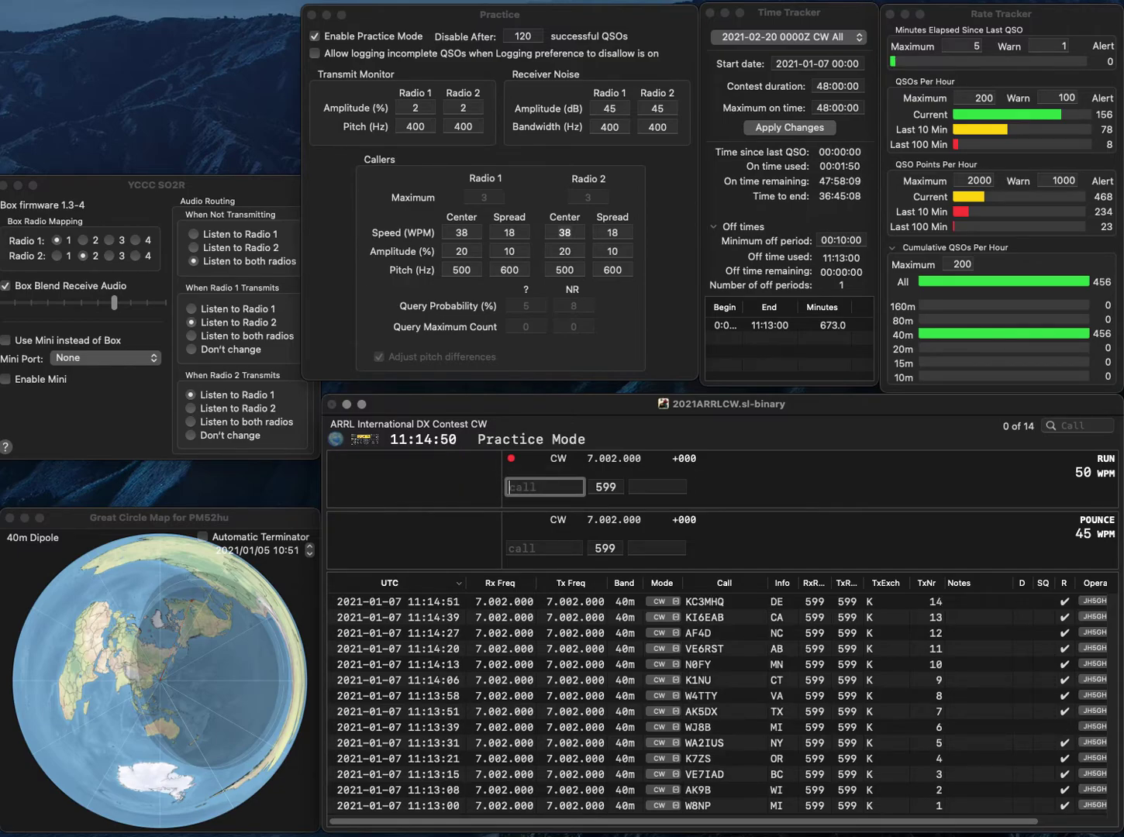
text(K3BHX)
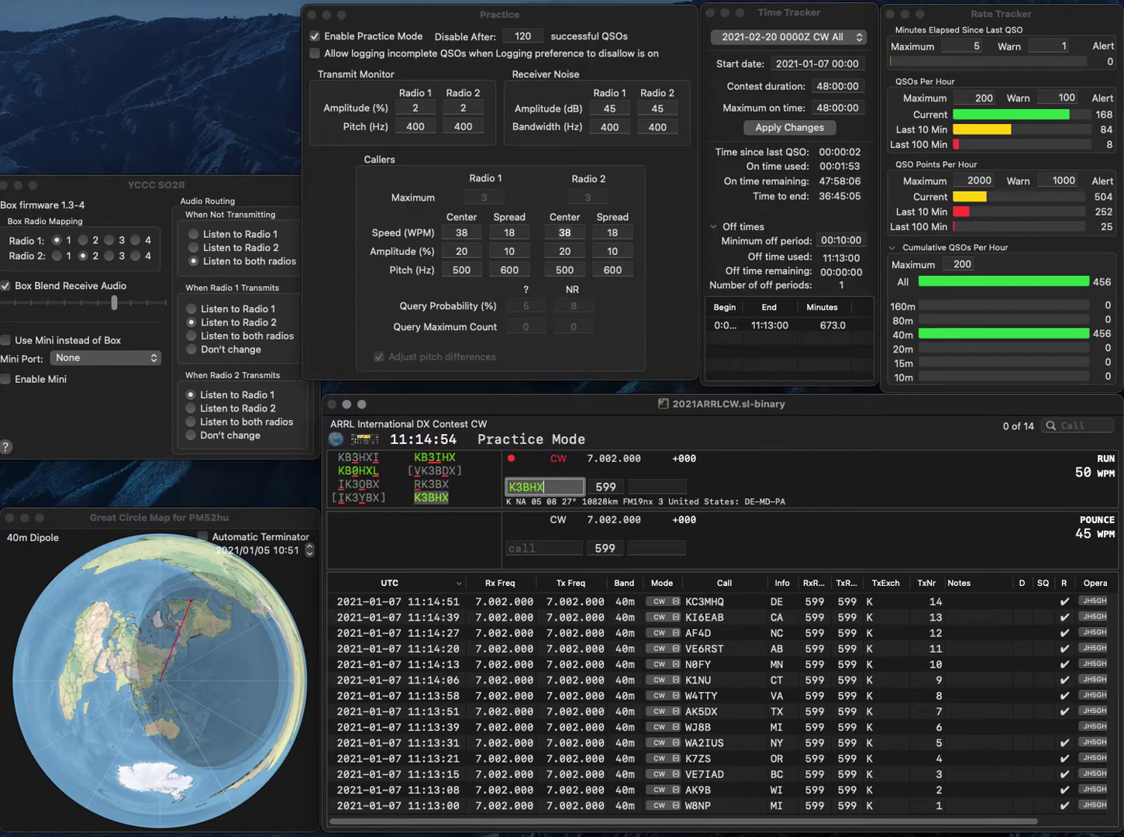
key(Return)
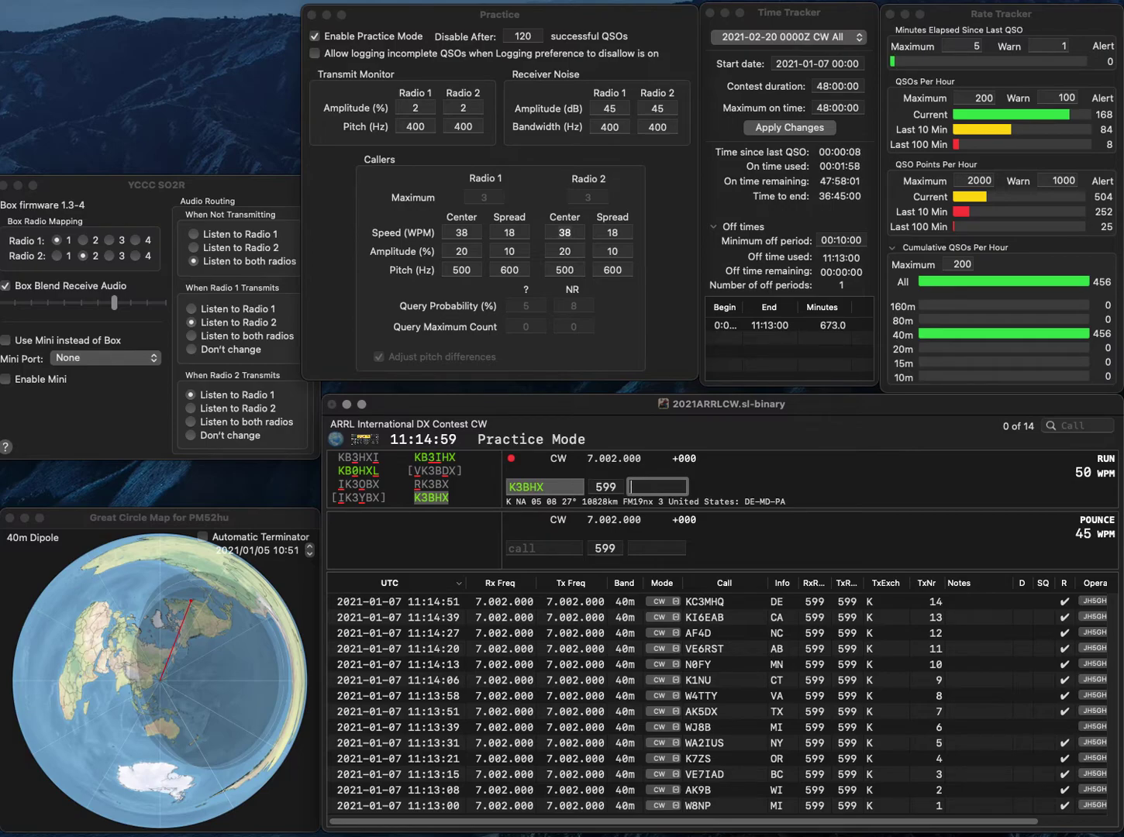
text(D)
key(Return)
text(K3KV)
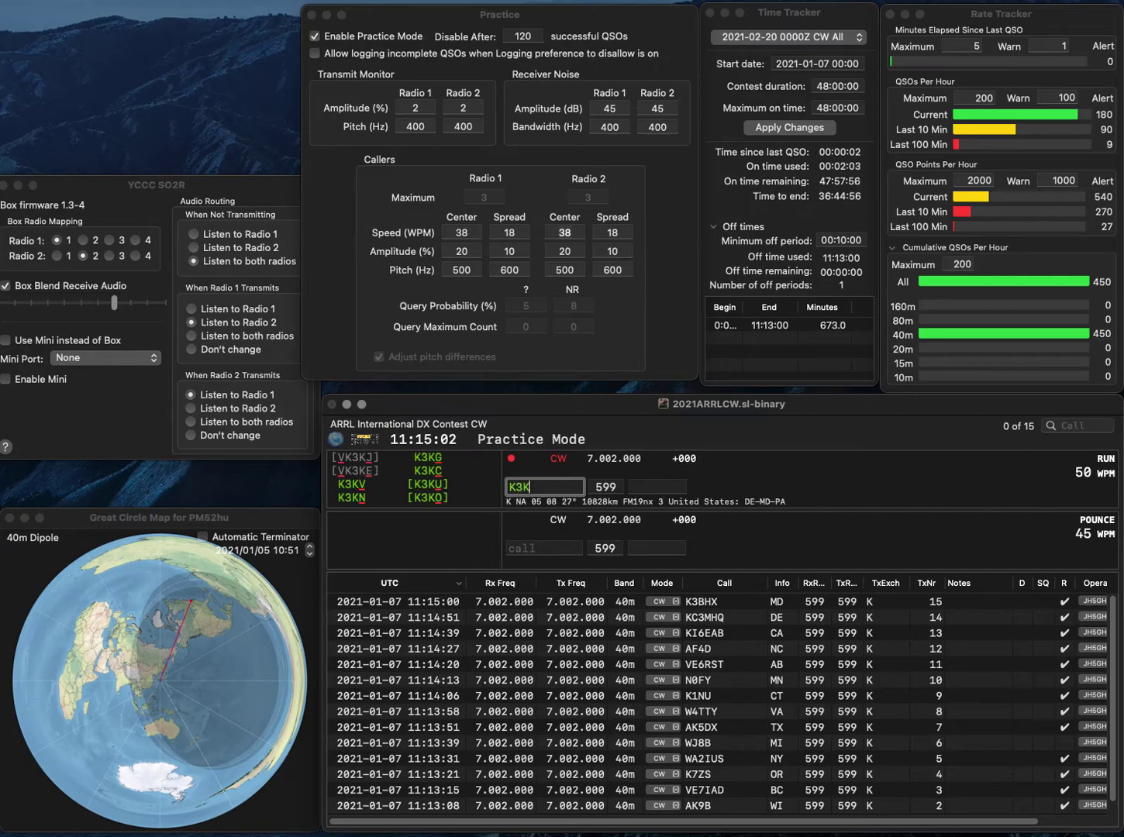
key(Return)
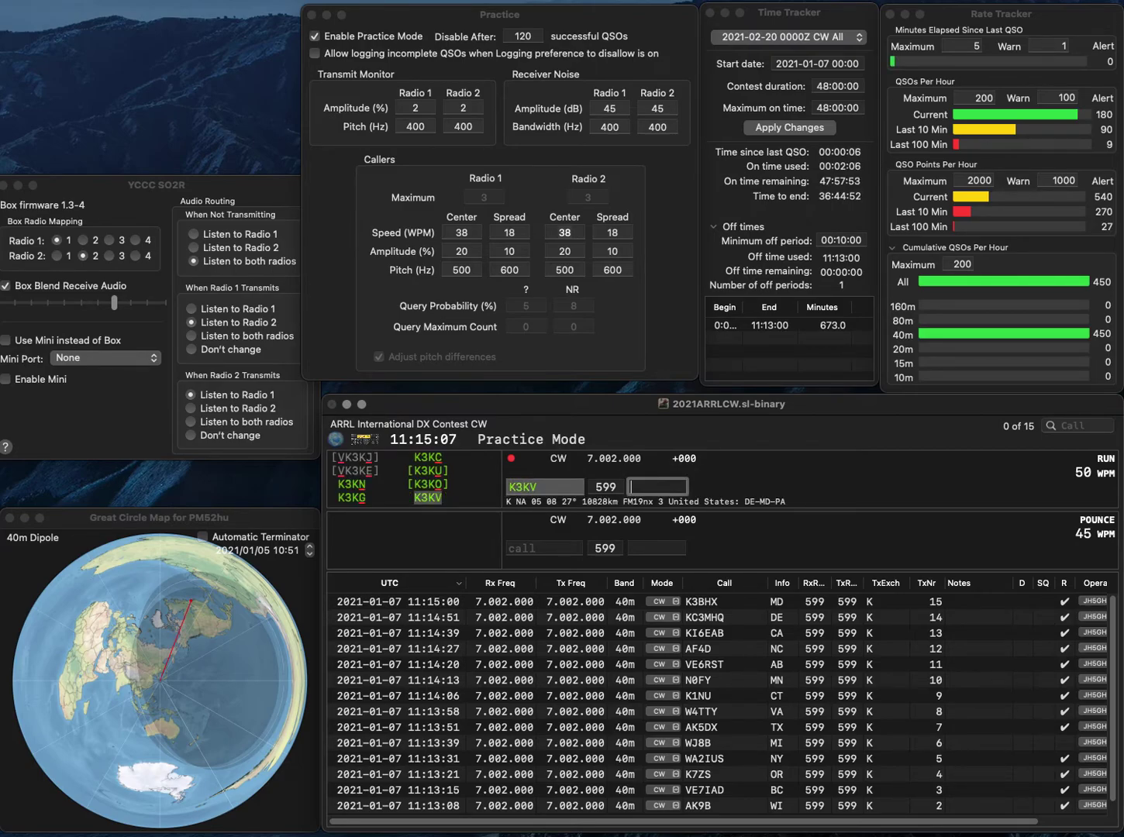
text(PA)
key(Return)
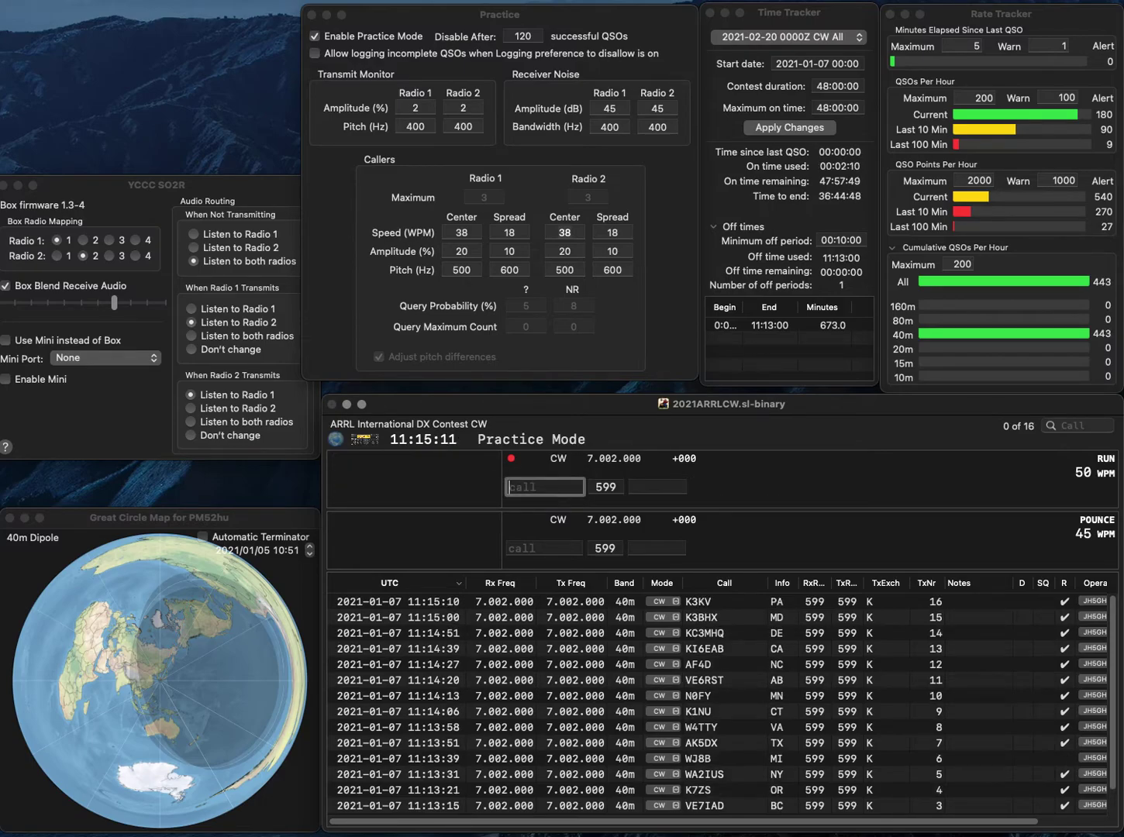
Log a contact with call sign W1SIP and received exchange VT on the run radio
text(W1SI)
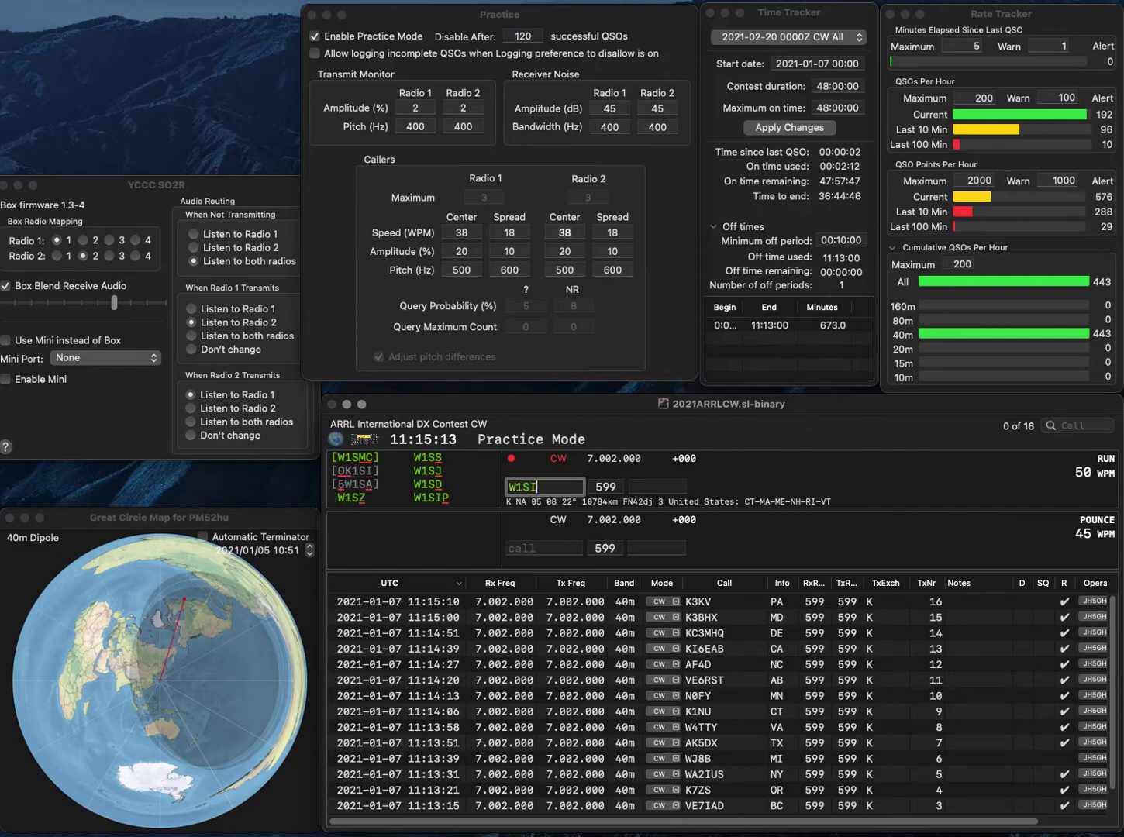
text(P)
key(space)
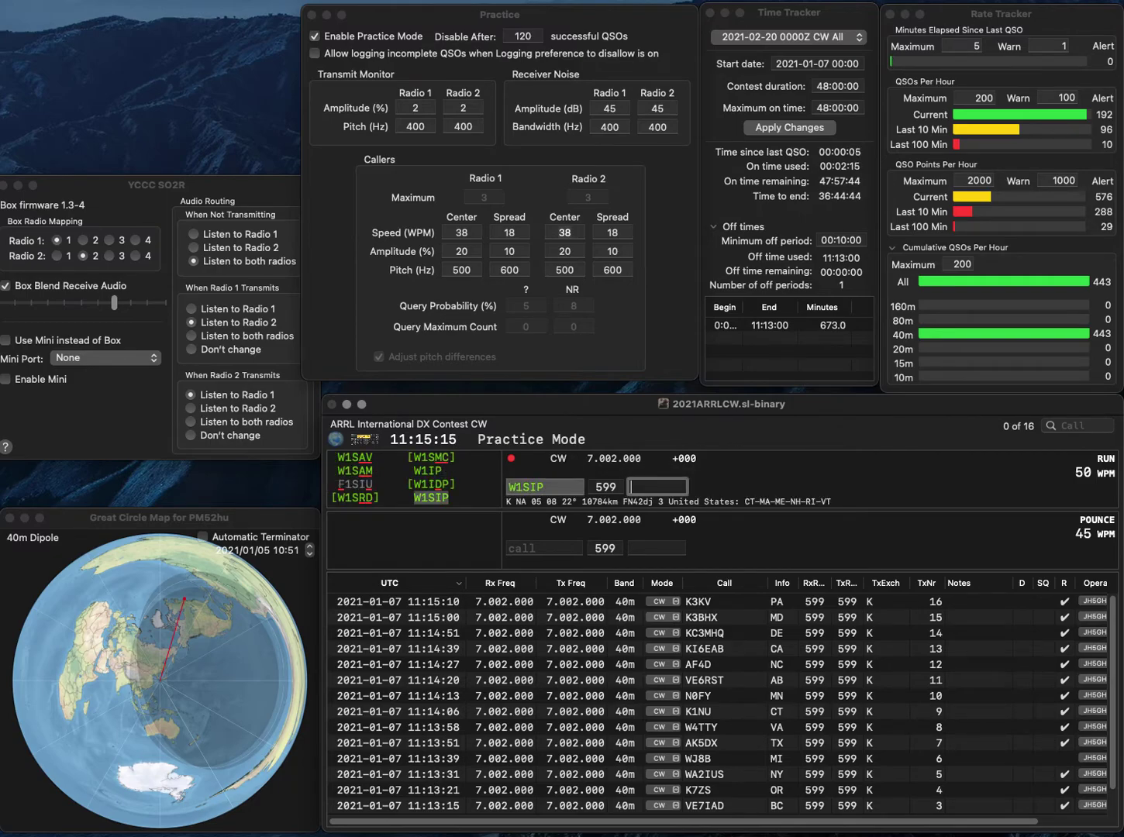
text(VT)
key(Return)
text(N)
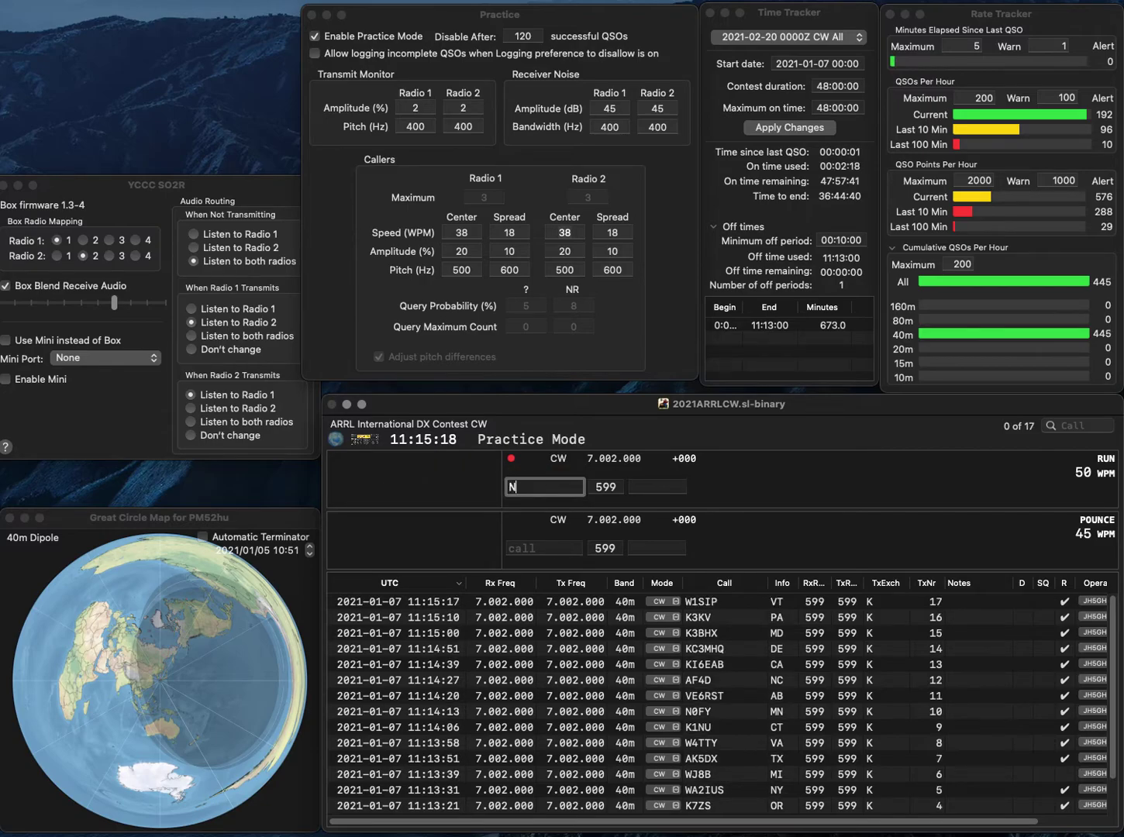
text(E6DX)
key(space)
text(CA)
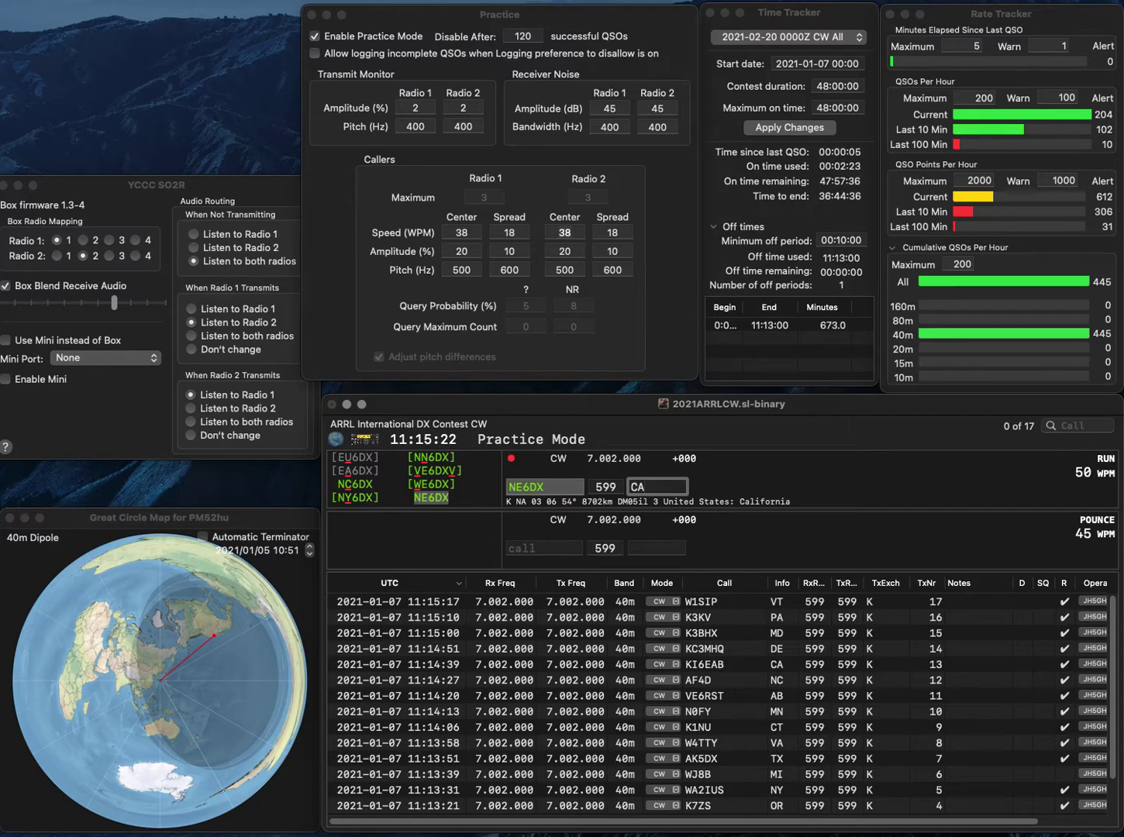
key(Return)
text(AB2KL)
key(Return)
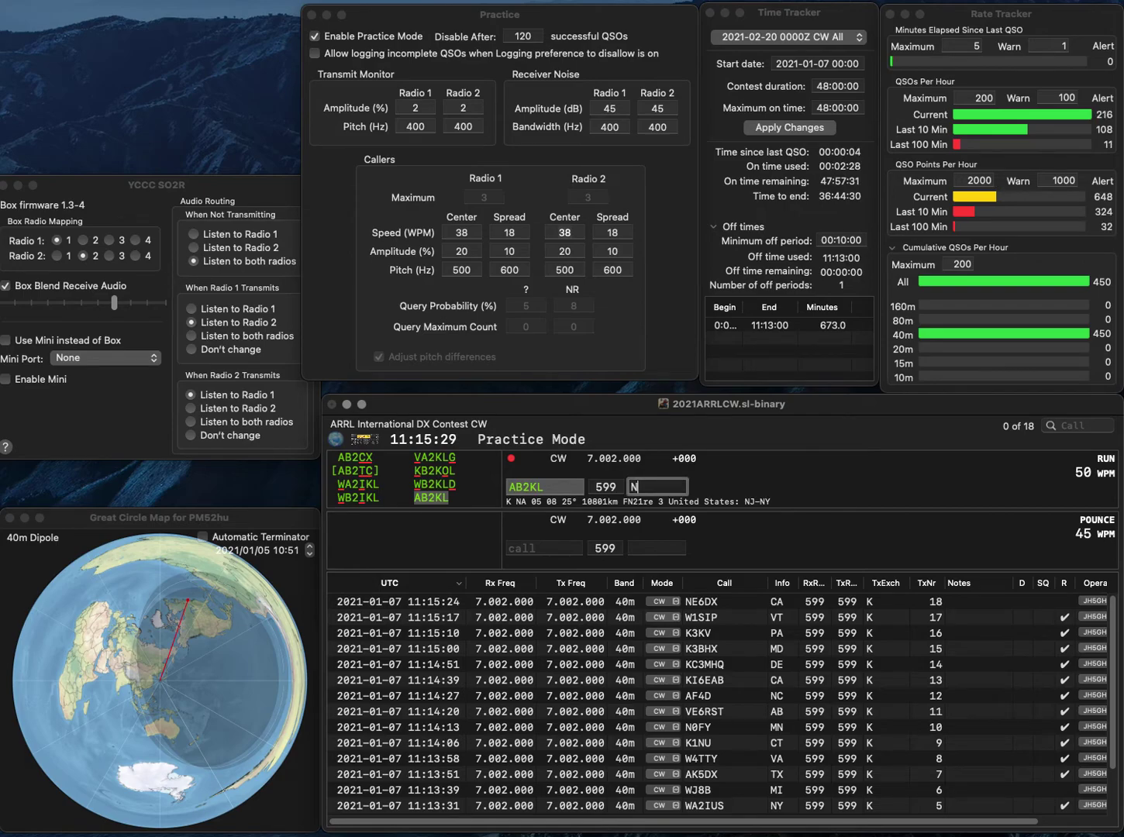
text(NJ)
key(Return)
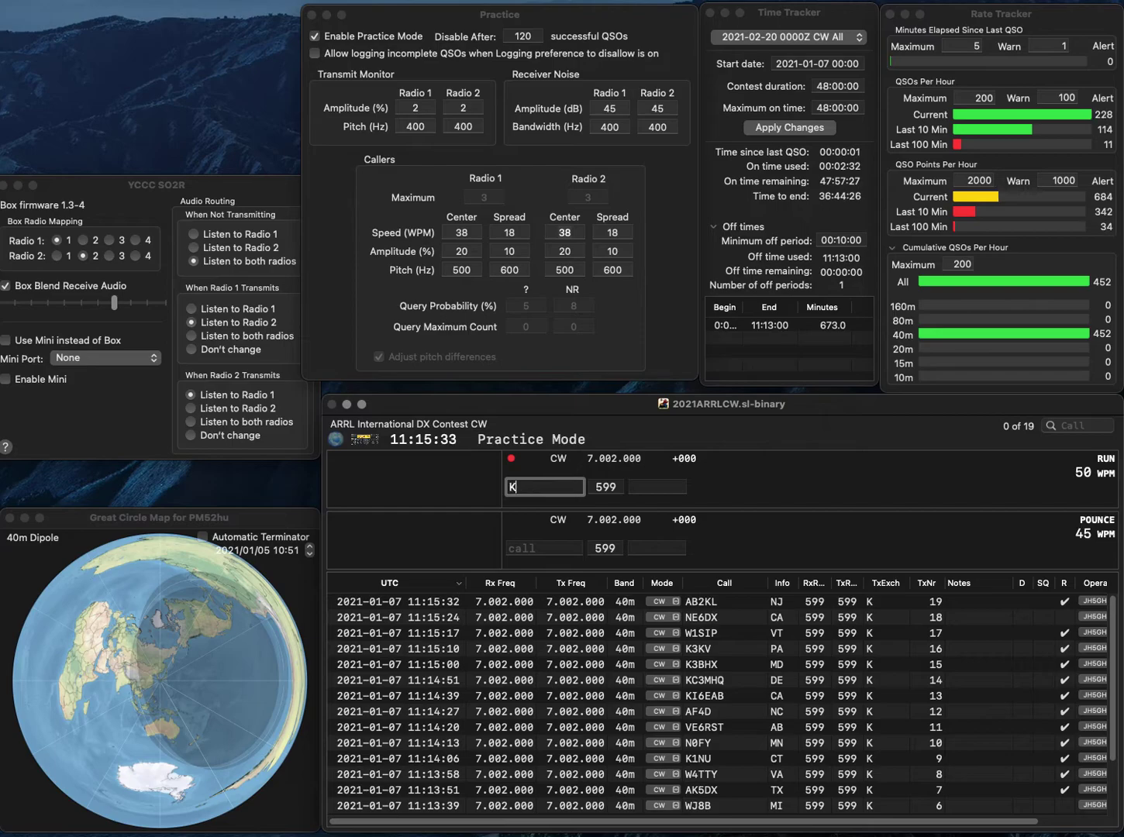
text(KE2TE)
key(Return)
text(N)
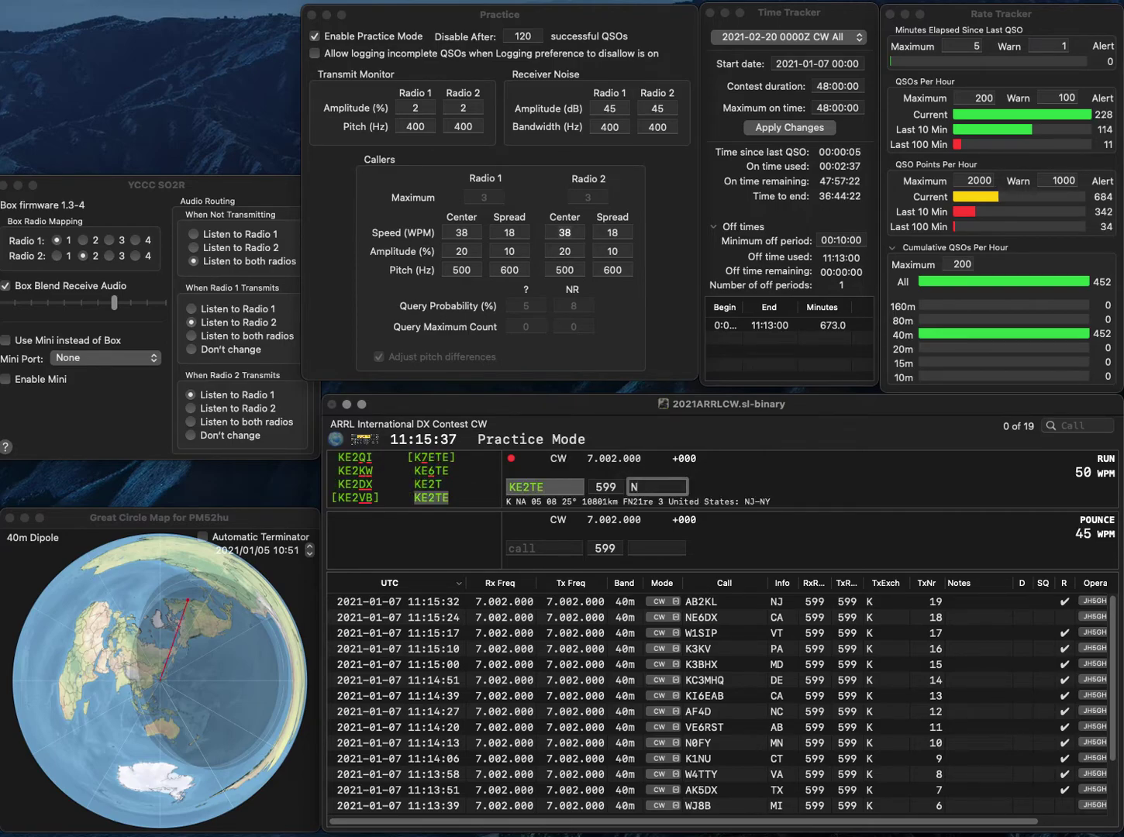
text(J)
key(Return)
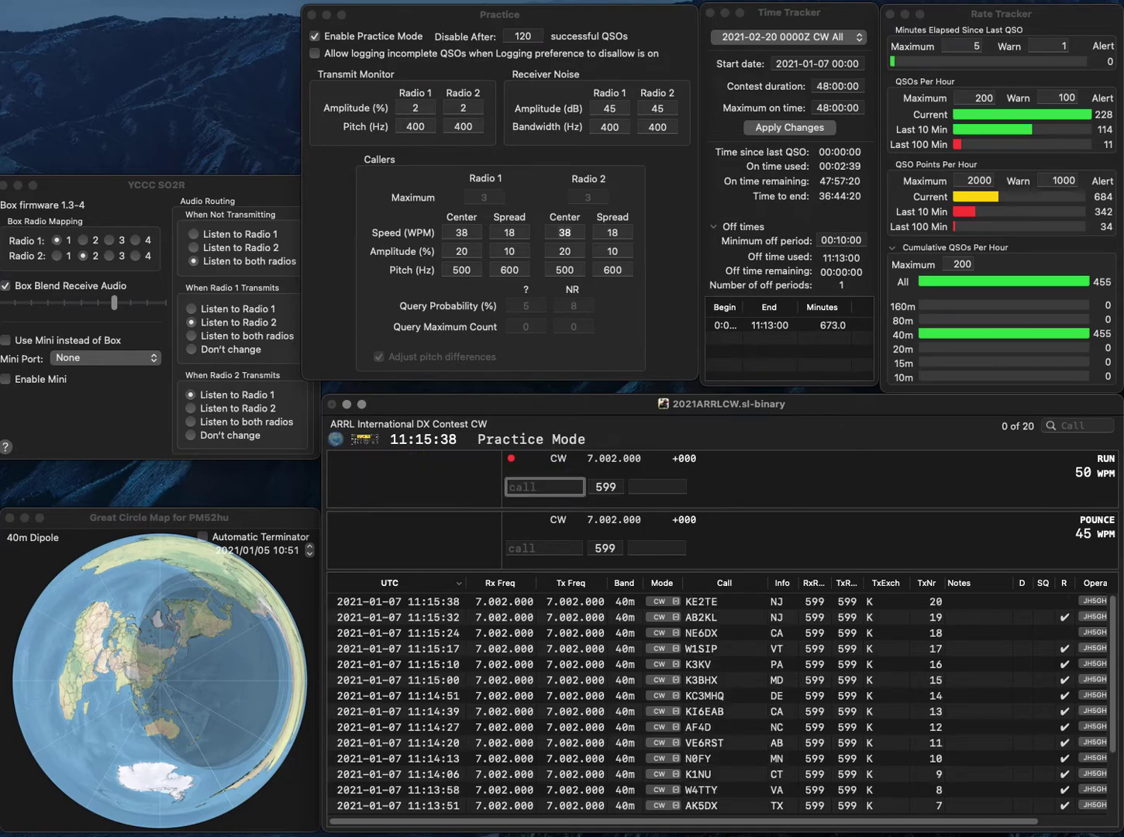
Log a contact with call sign N2NKX and received exchange NY on the run radio
text(N2NKX)
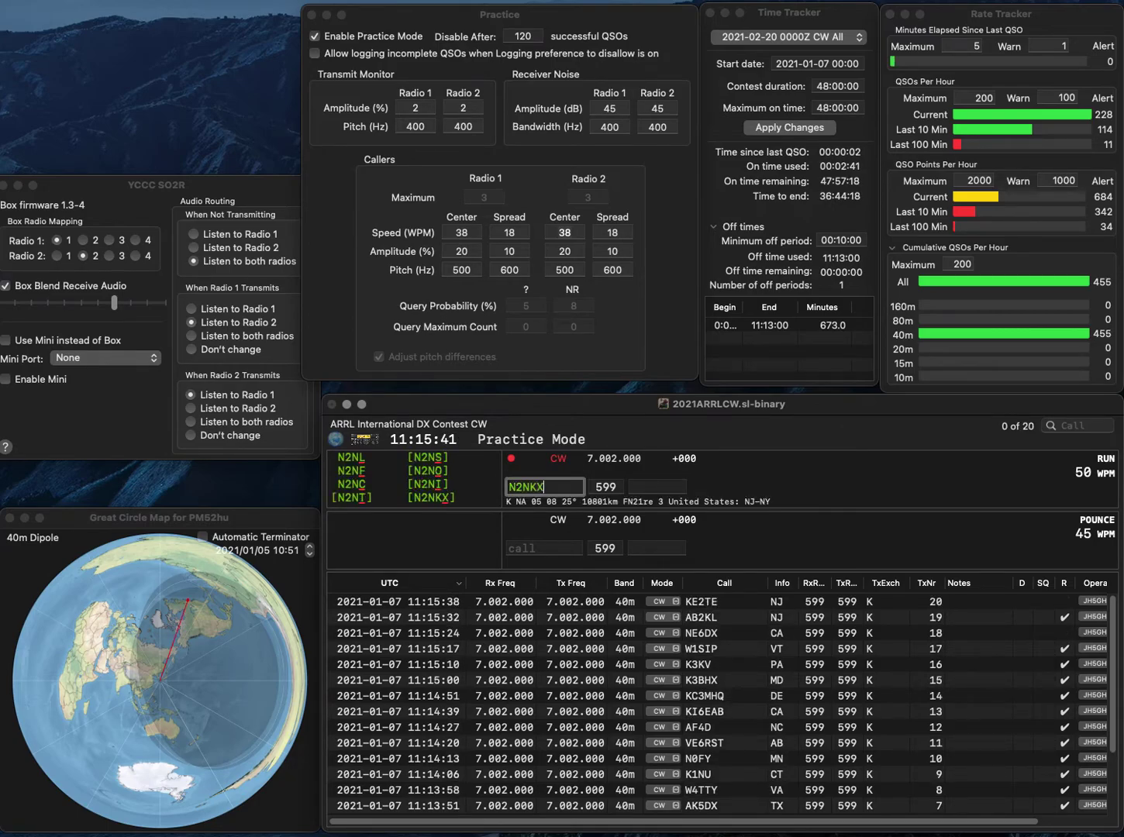
key(Return)
text(N)
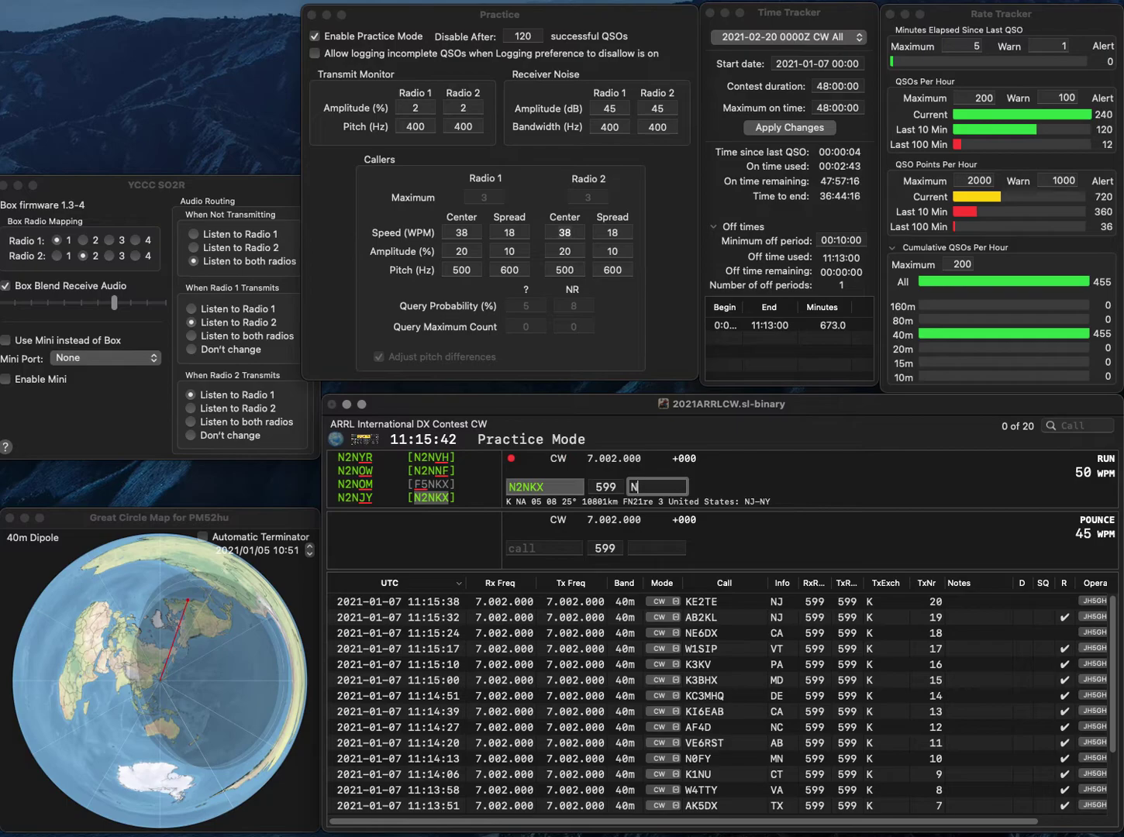
text(Y)
key(Return)
Log a contact with call sign WA0PFC and received exchange MO on the run radio
text(W)
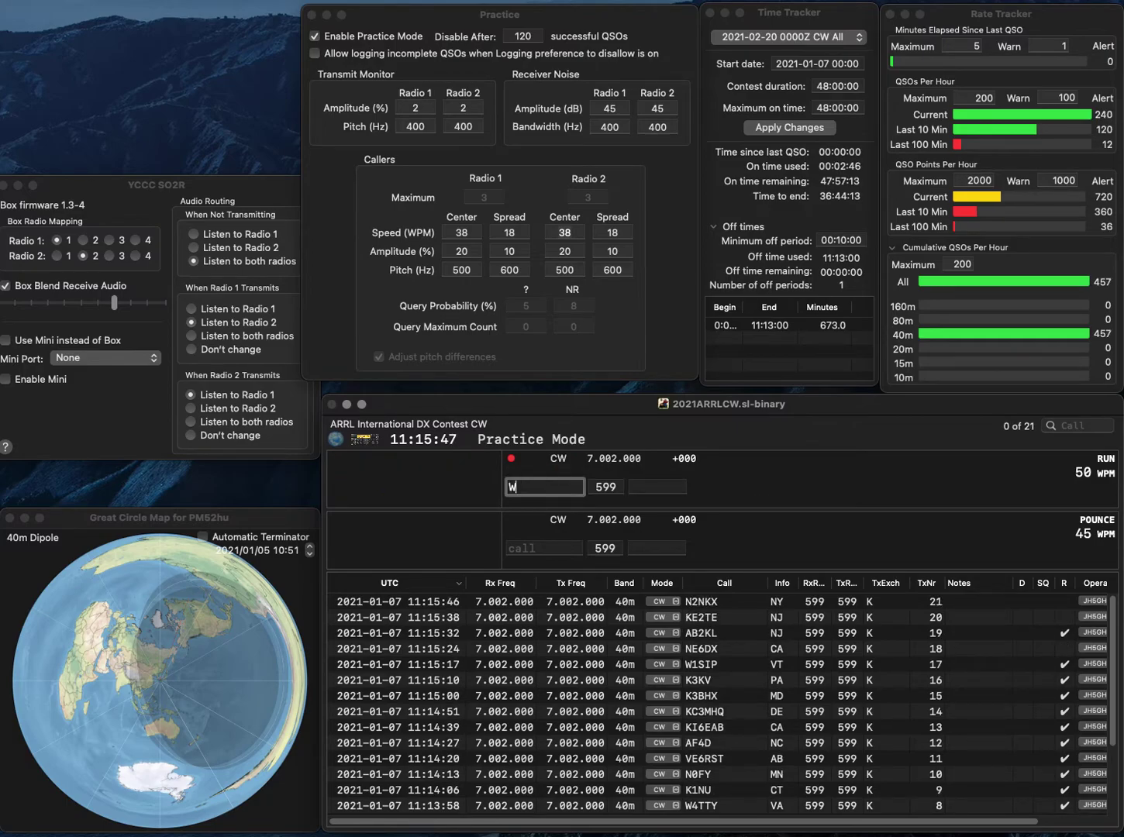
text(A0PFC)
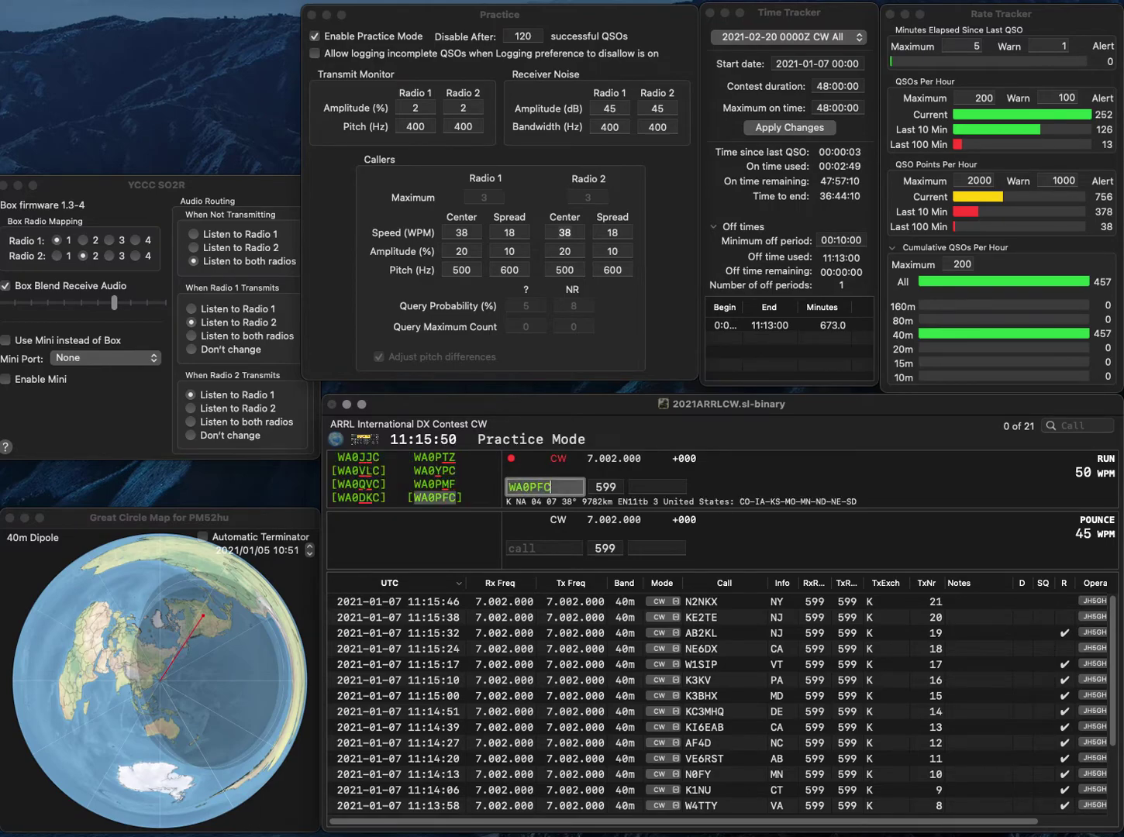
key(space)
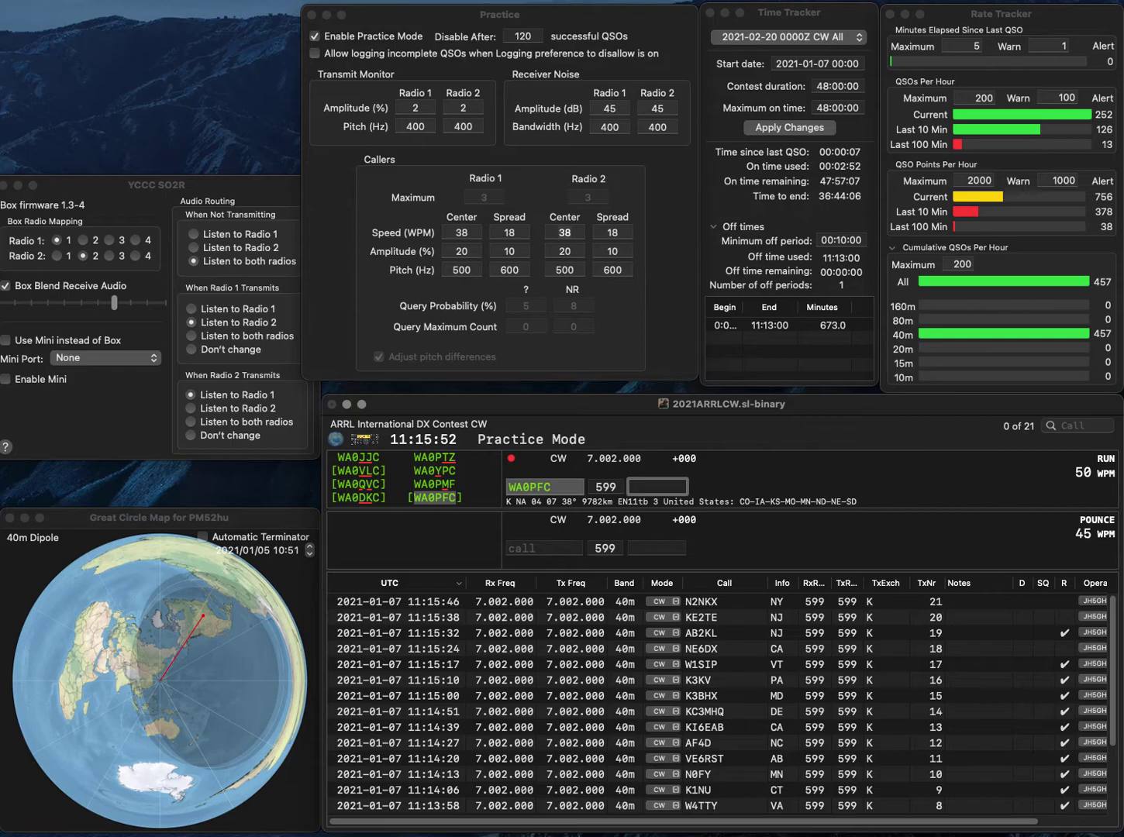
text(O)
key(Return)
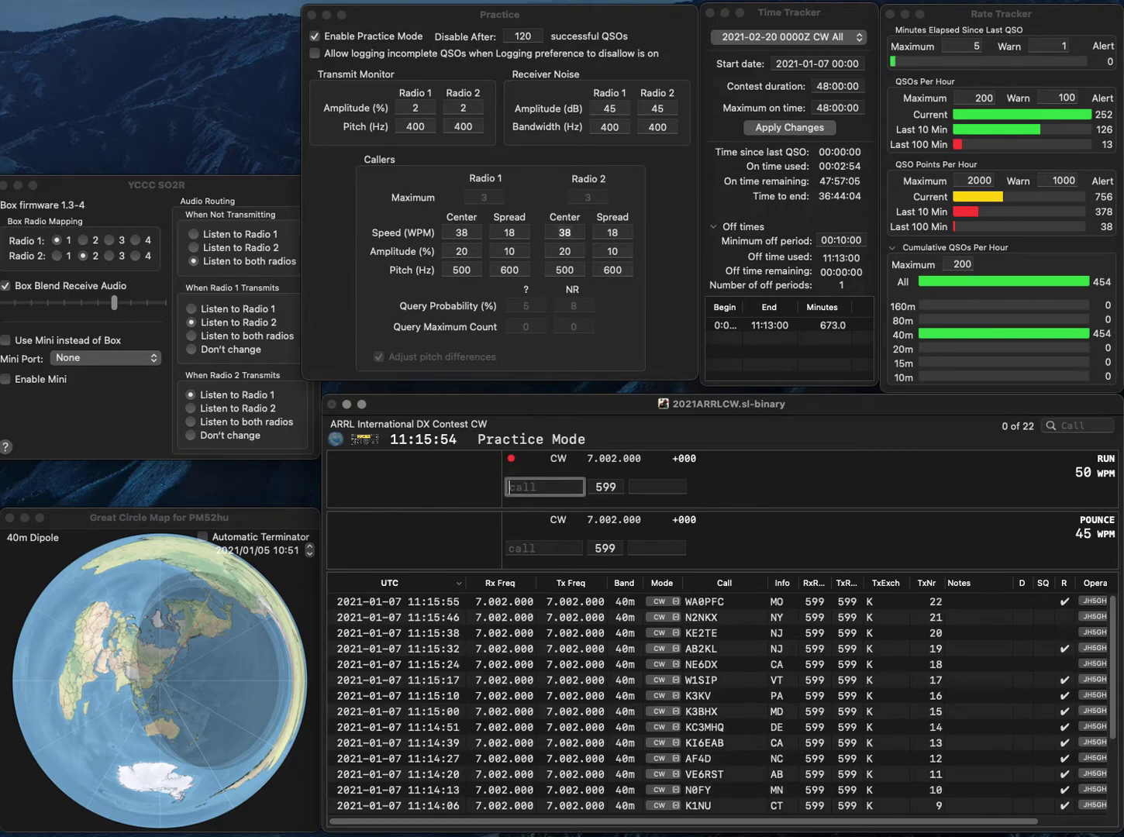
Log a contact with call sign N9XX and received exchange WI on the run radio
text(N9XX)
key(space)
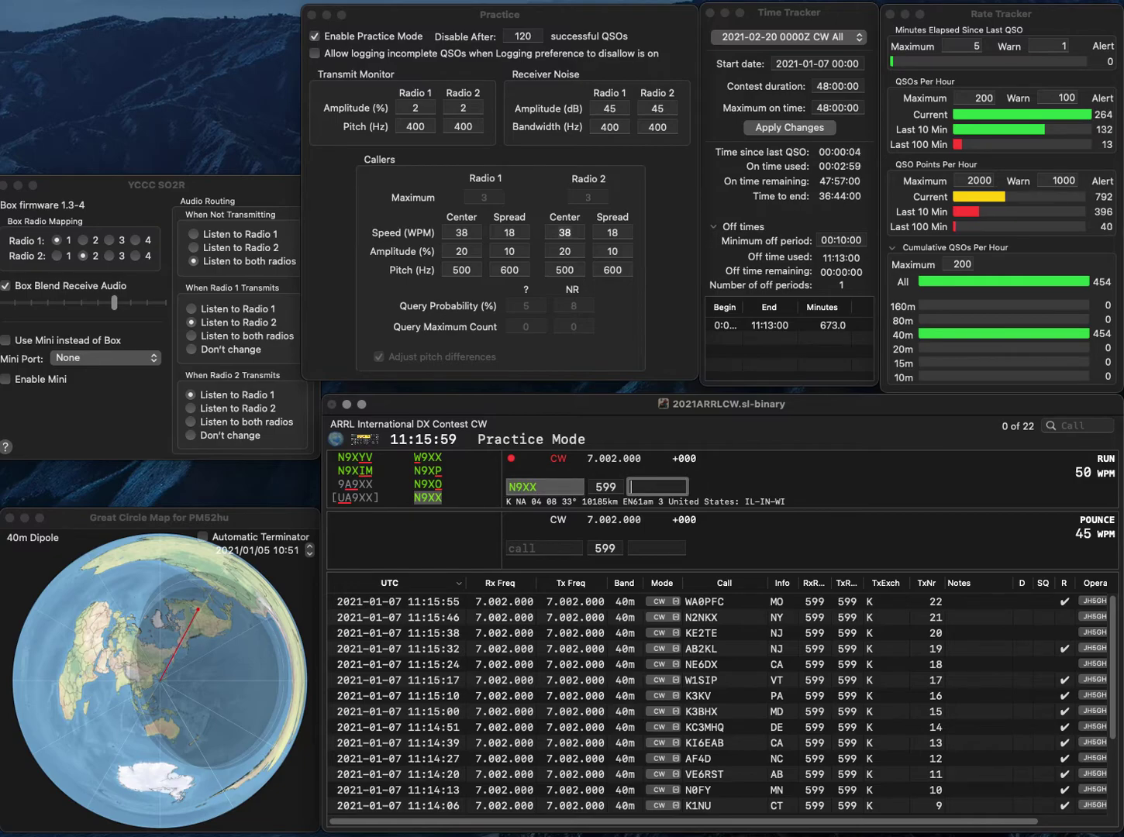
text(WI)
key(Return)
text(N2RC)
key(Return)
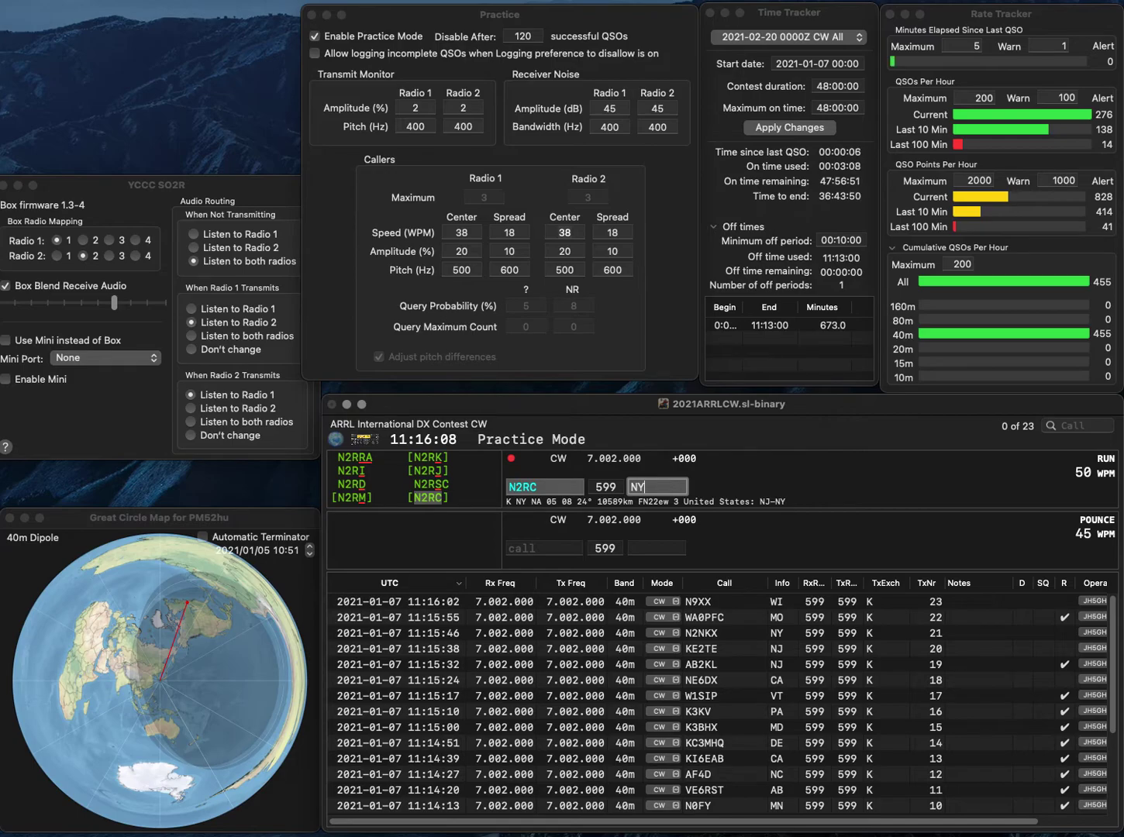
key(Return)
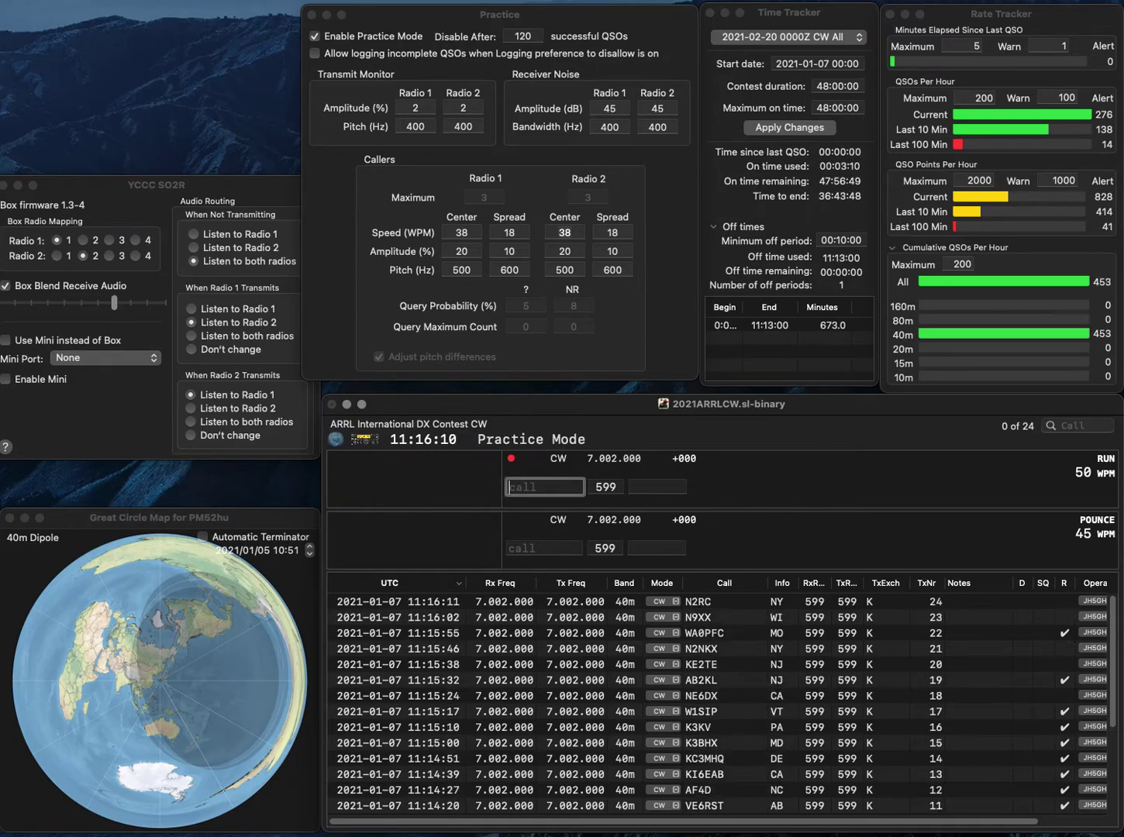
text(AA7CT)
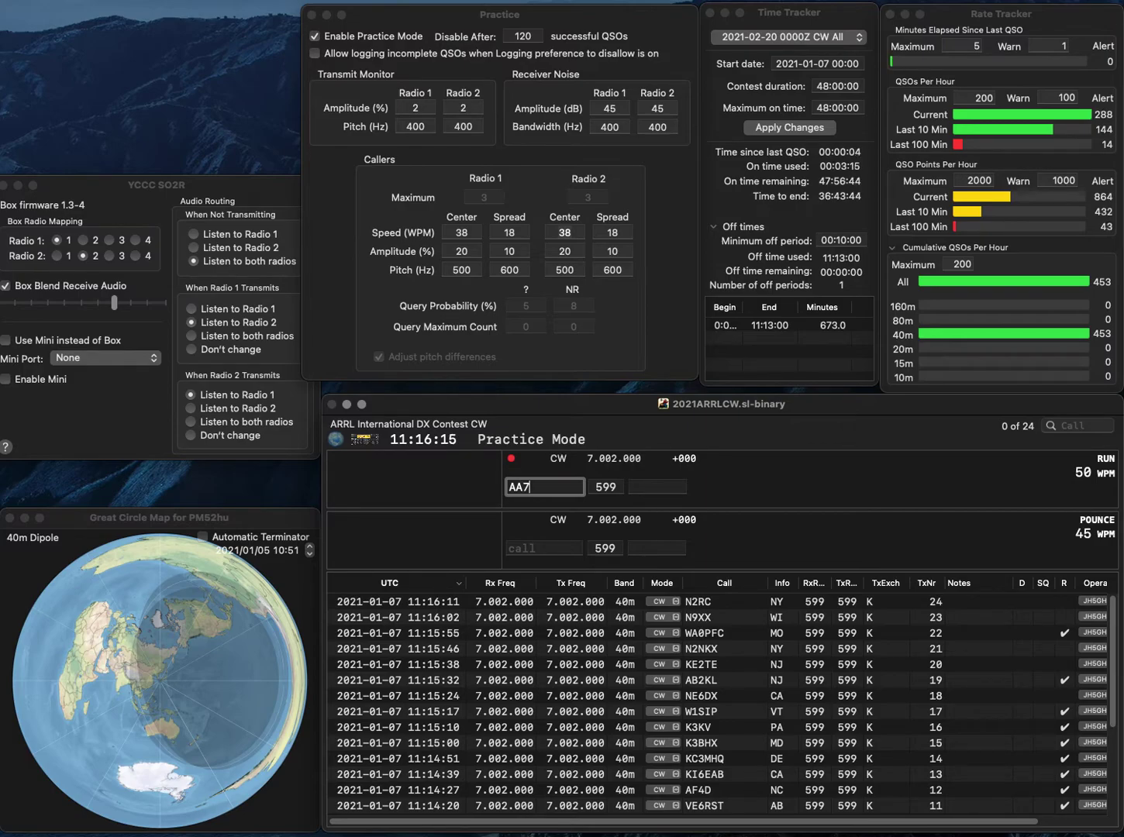
key(Return)
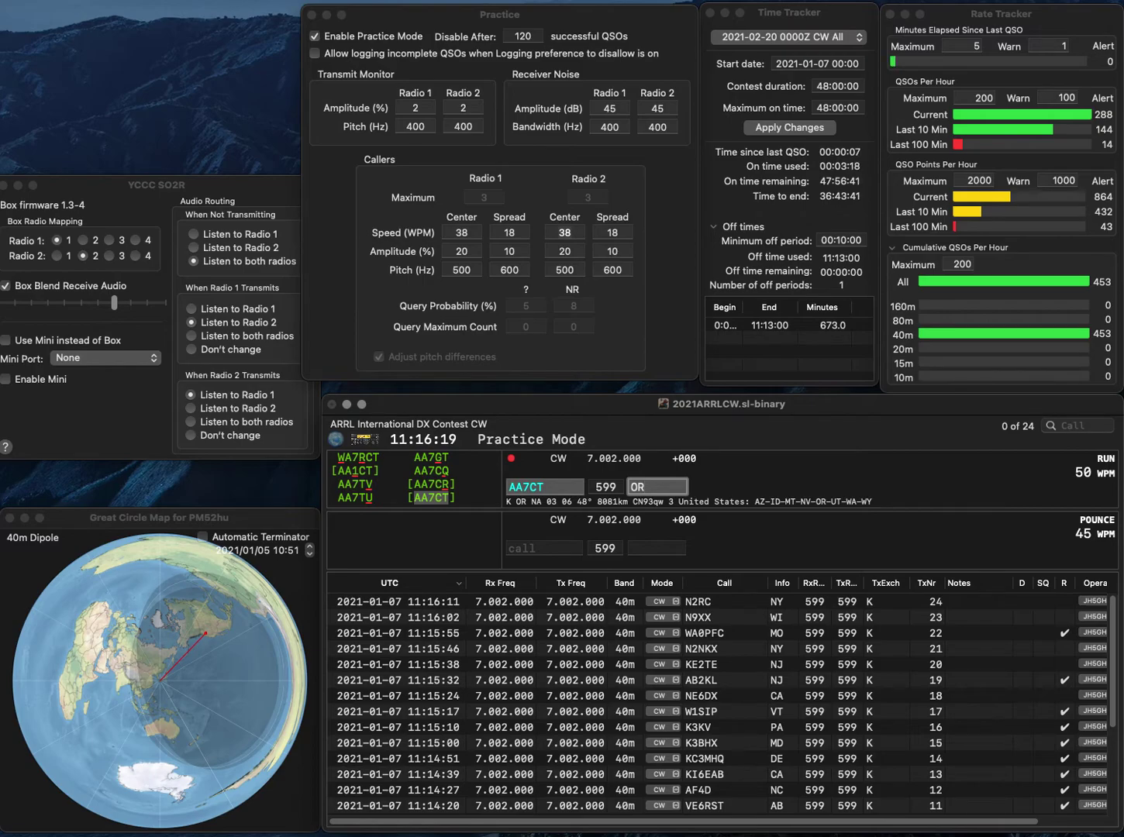
text(W5CUB)
key(space)
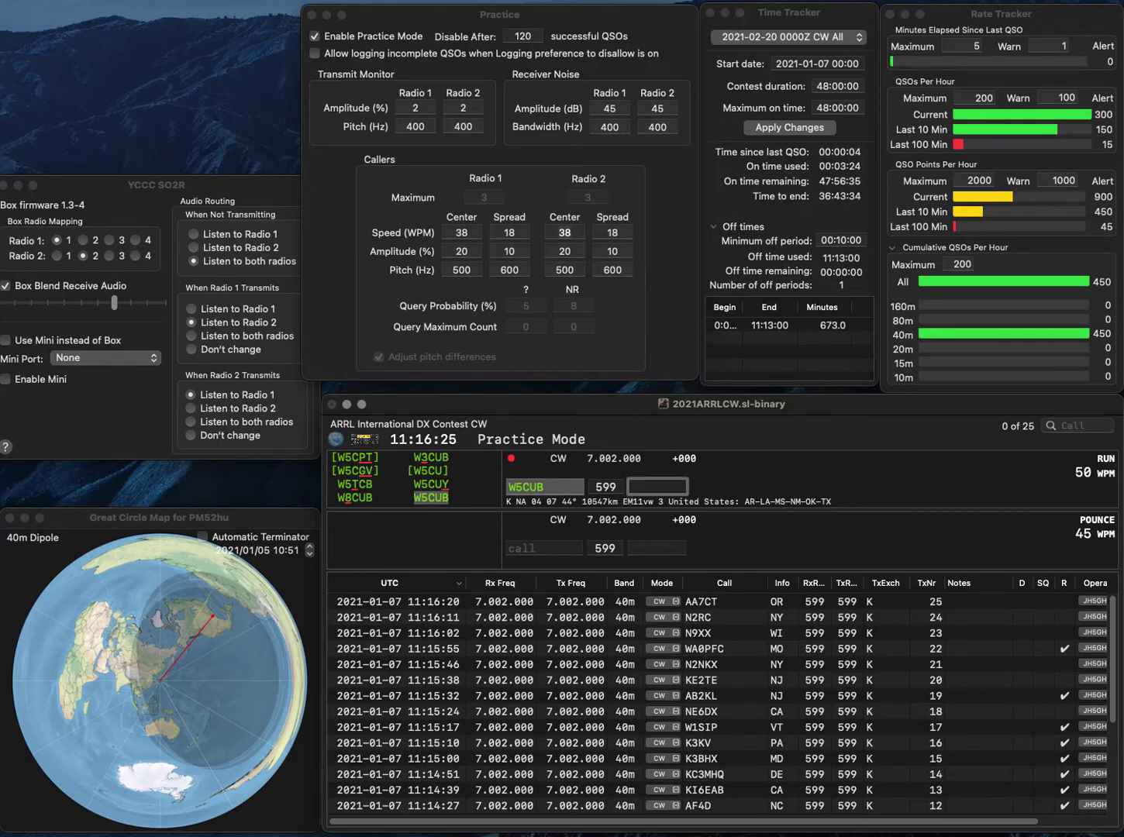
text(LA)
key(Return)
Log a contact with call sign N3HU and received exchange PA on the run radio
text(N3)
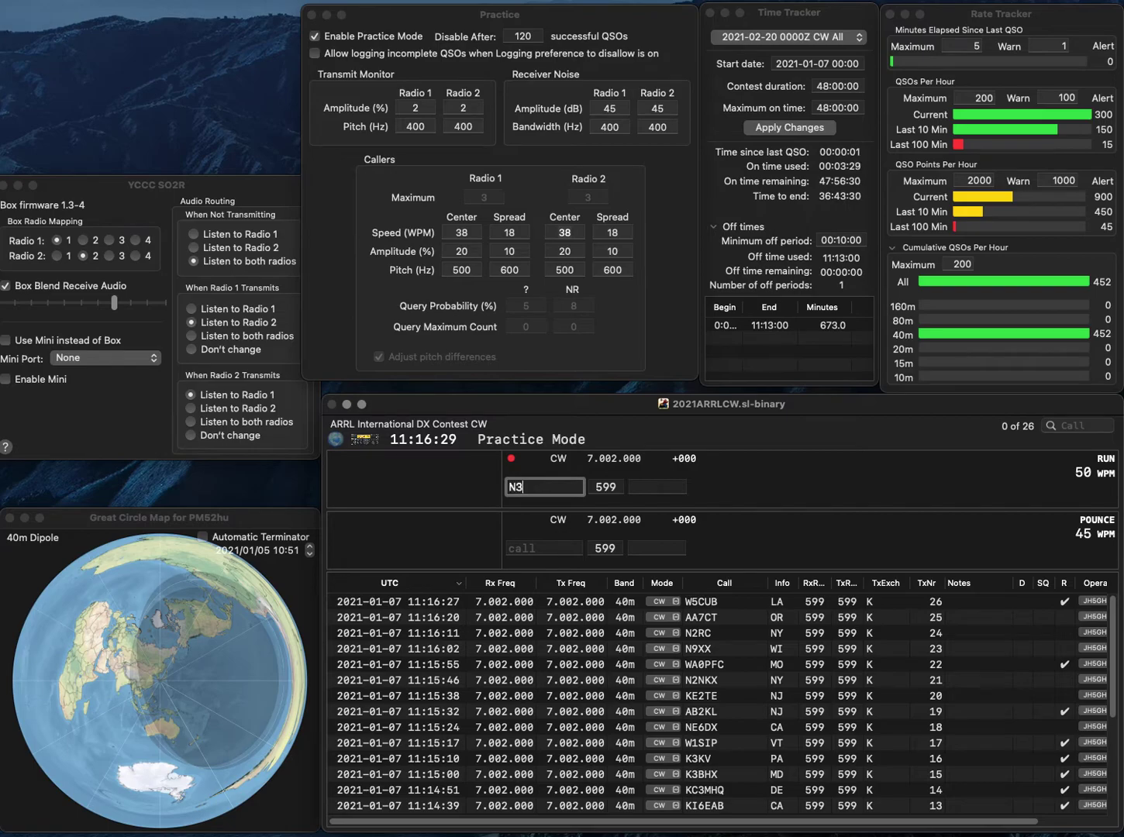
text(HU)
key(Return)
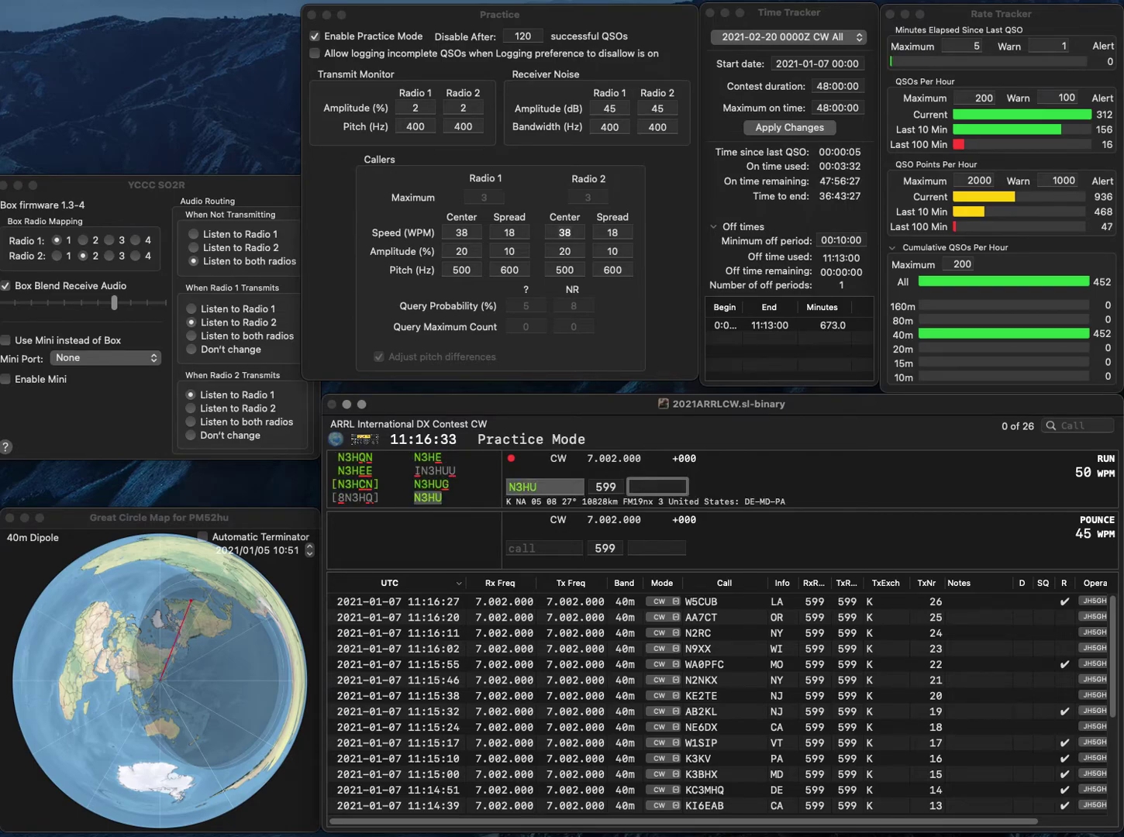
text(PA)
key(Return)
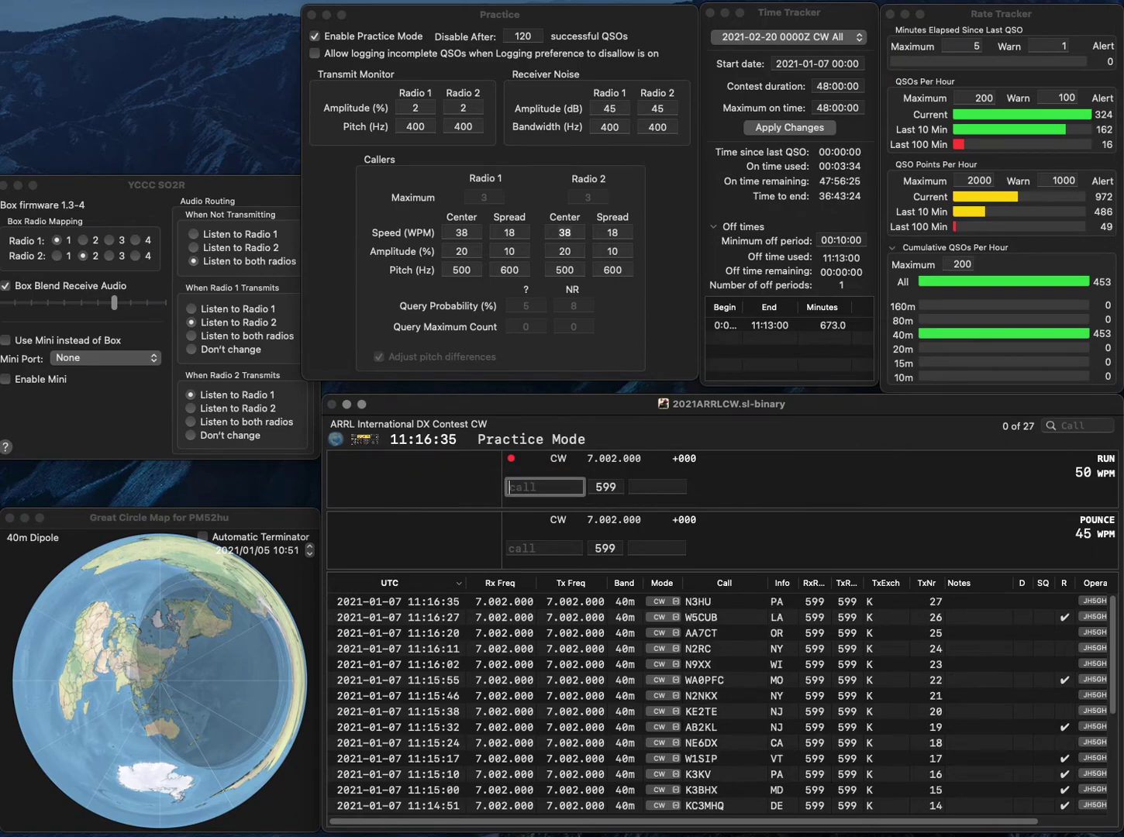
Log a contact with call sign N1CC and received exchange TX on the run radio
text(N1C)
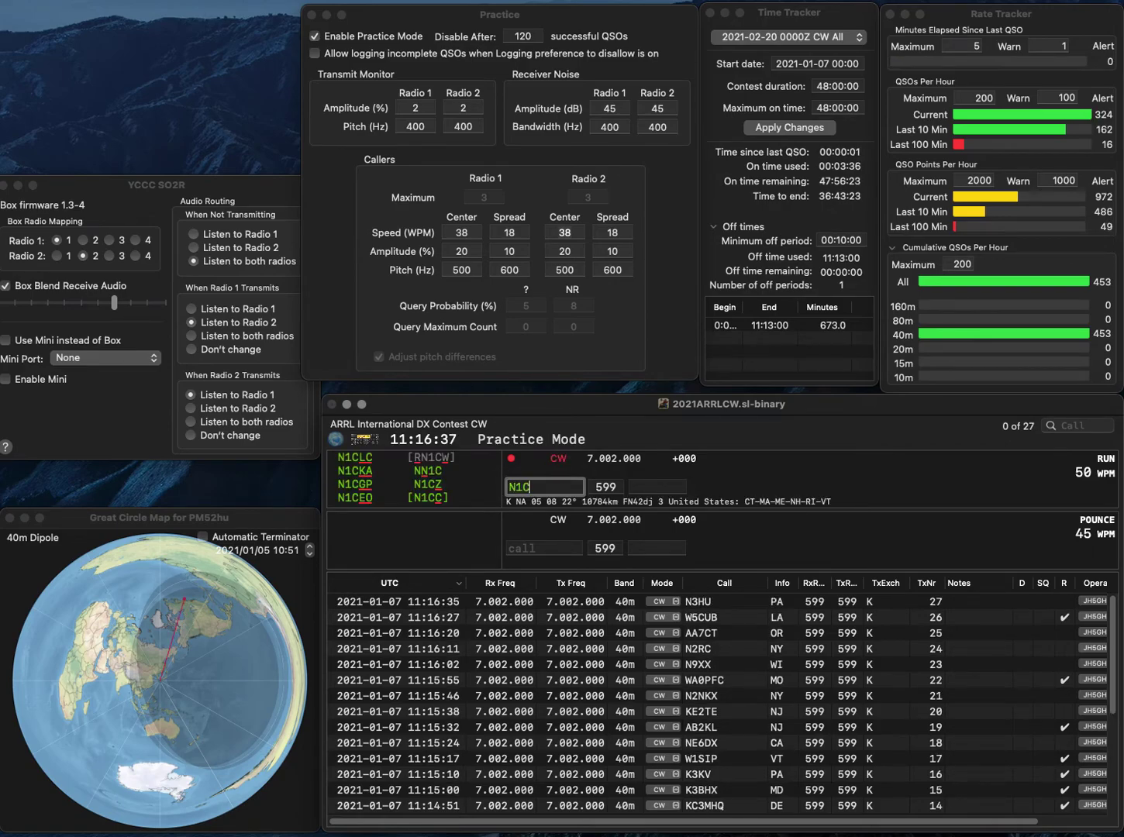
text(C)
key(Return)
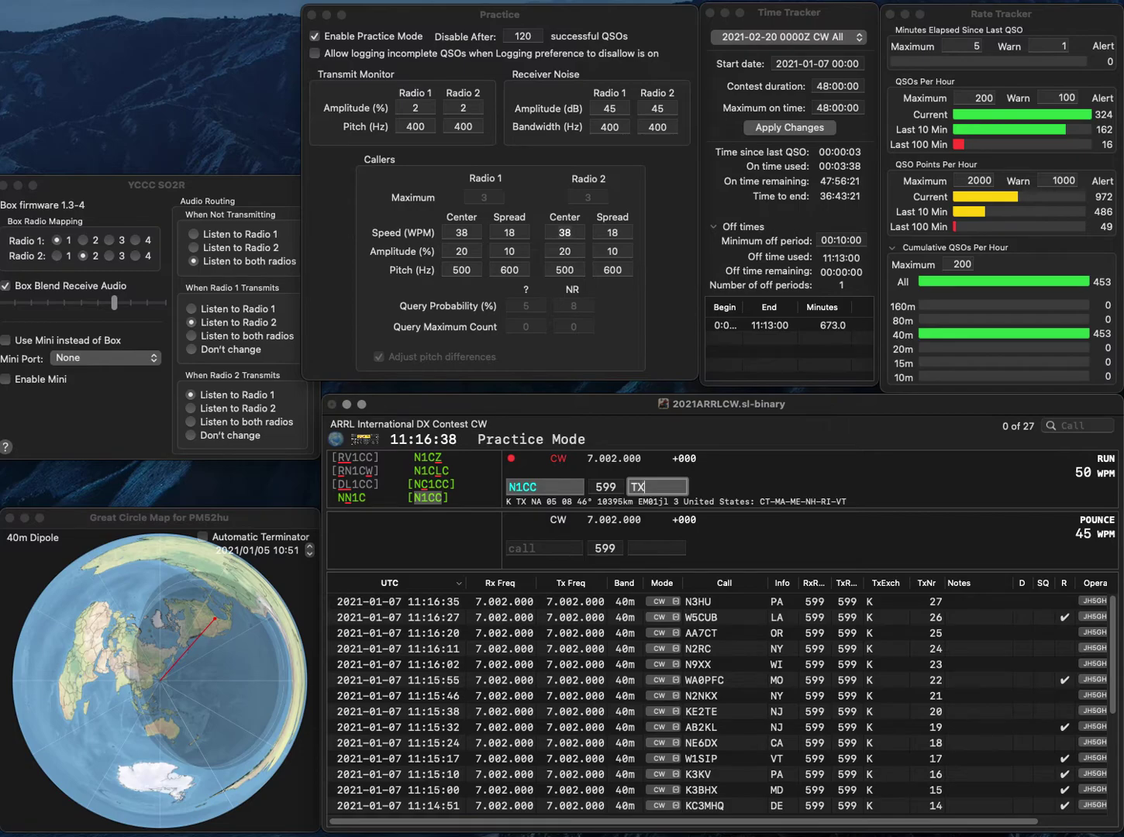
key(Return)
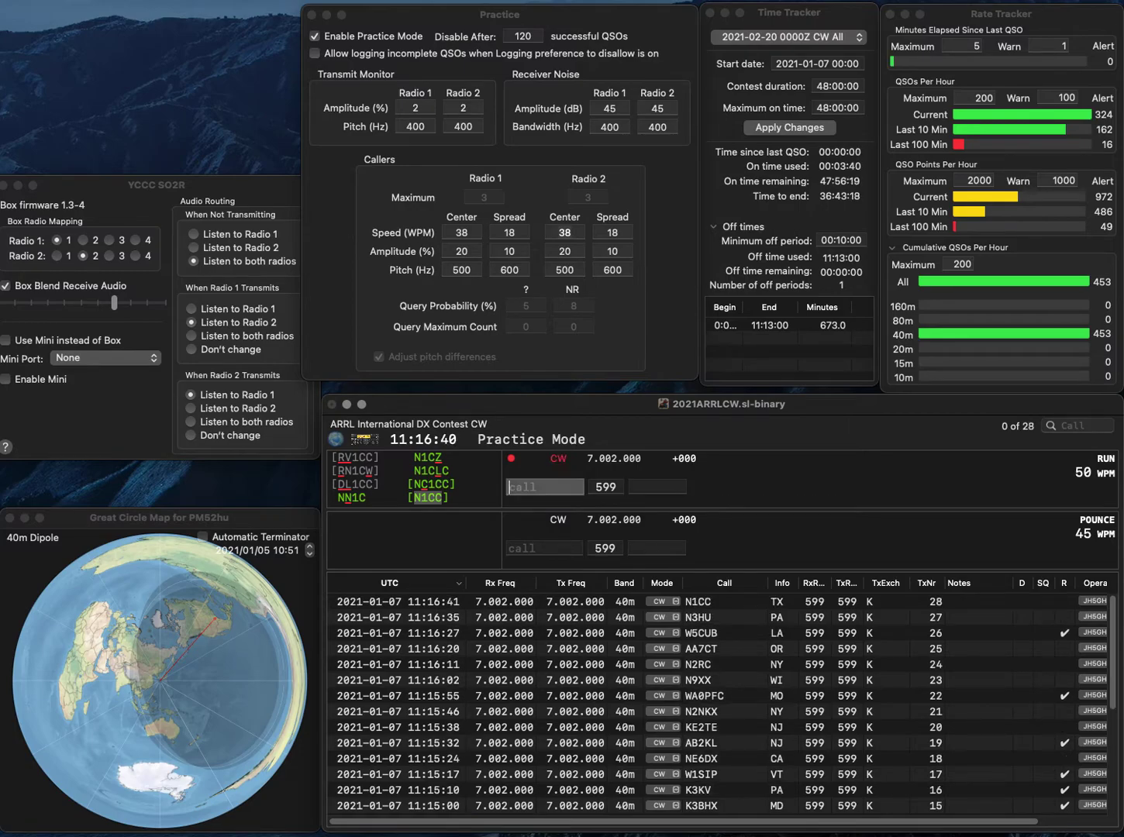
text(VE)
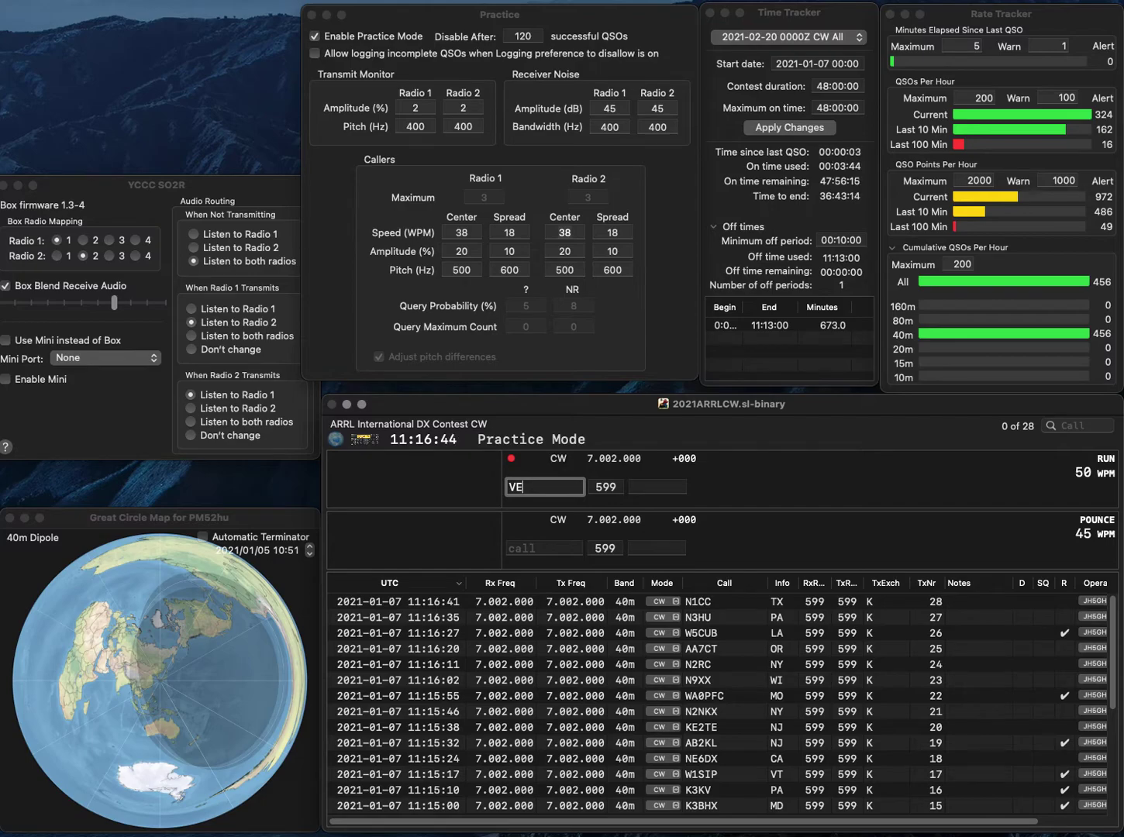
text(3DC)
key(Return)
text(ON)
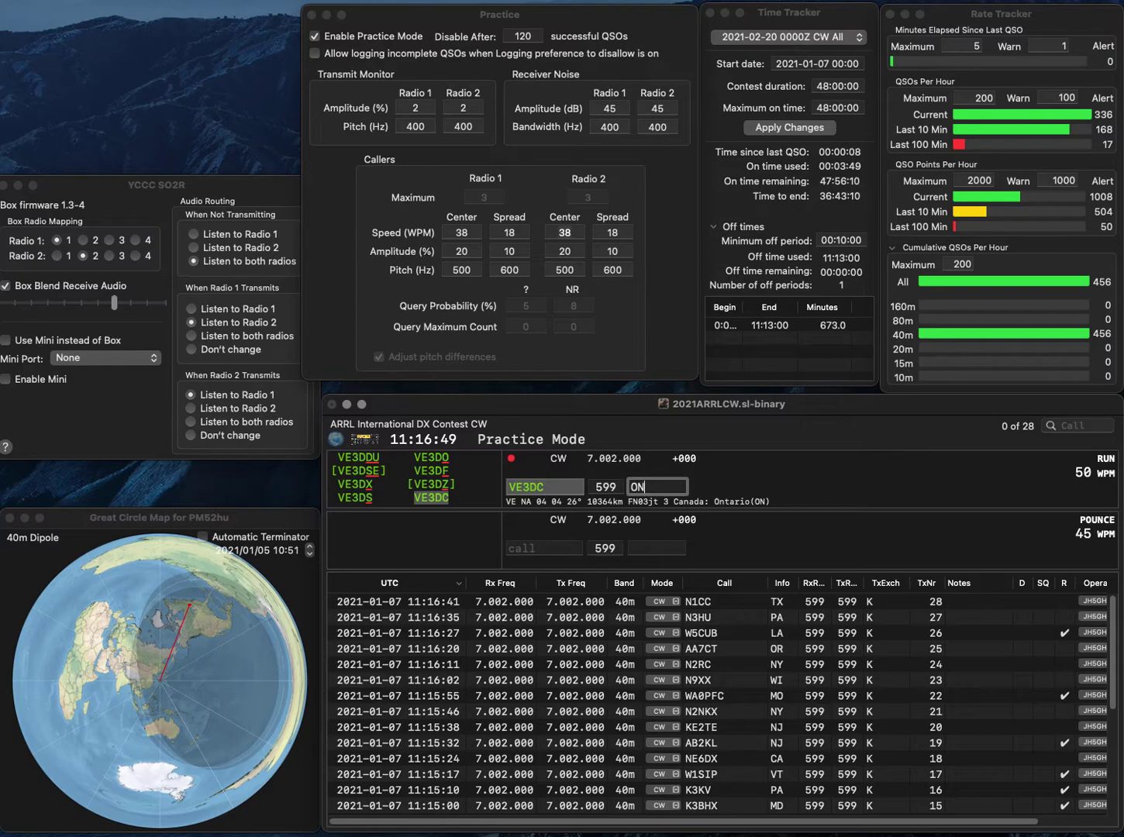
key(Return)
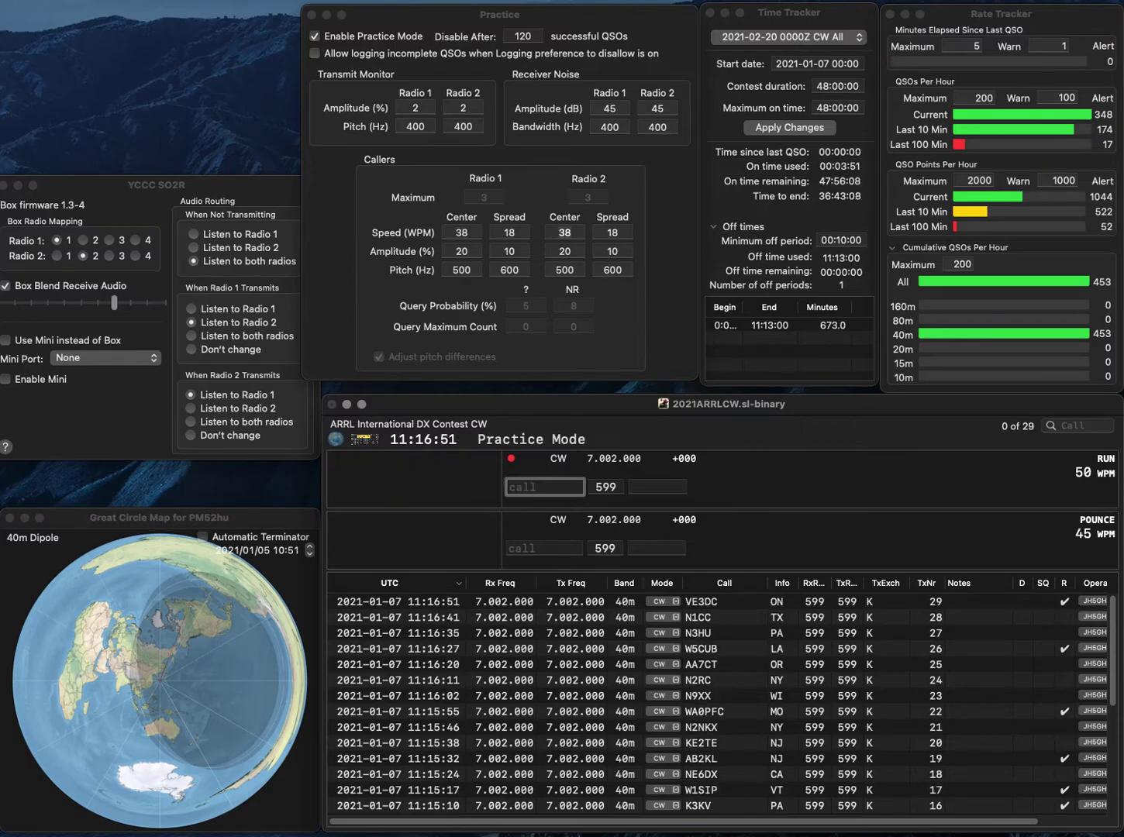
text(KN4LCC)
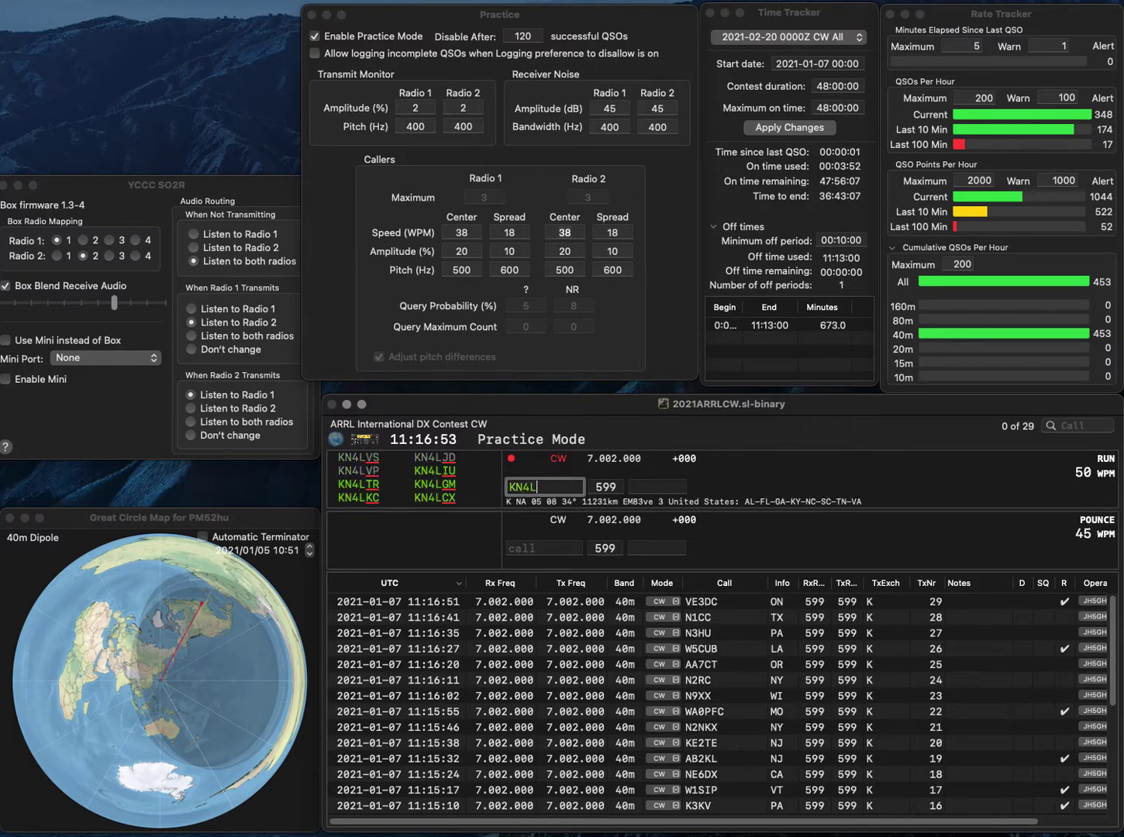
key(BackSpace)
text(X)
key(Return)
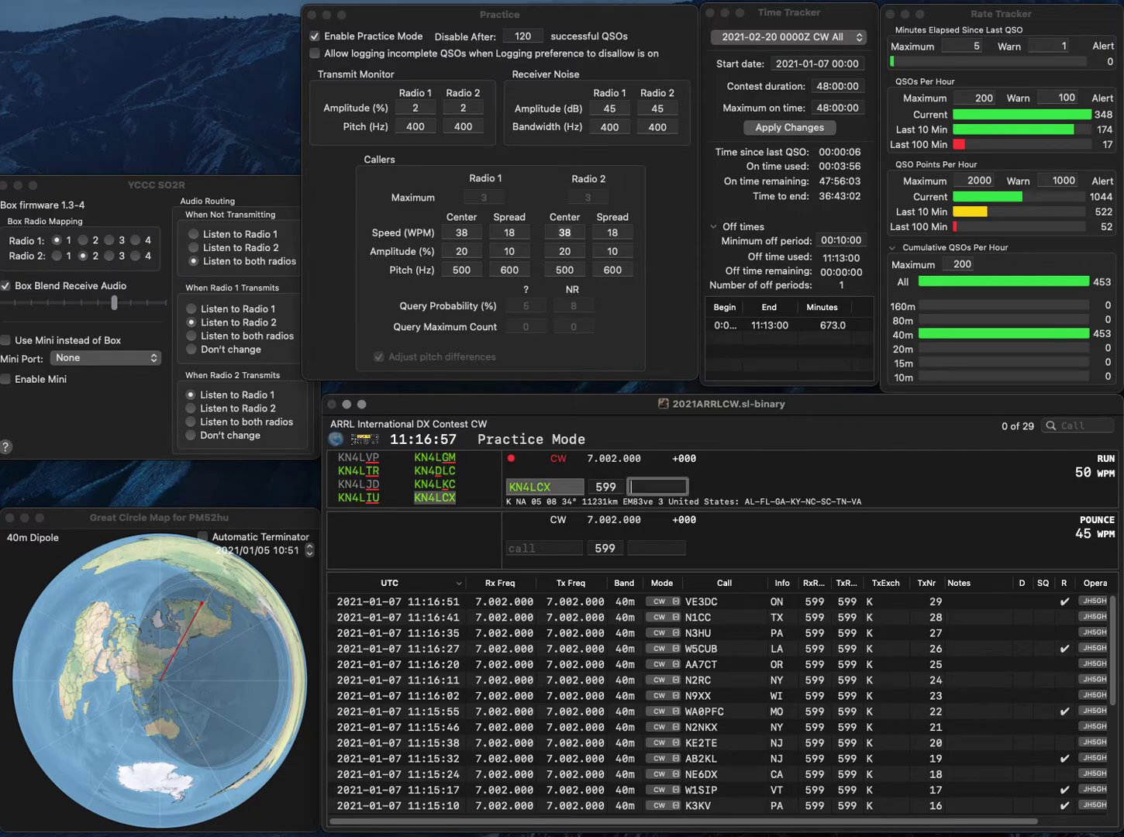
text(FL)
key(Return)
text(K8ZZU)
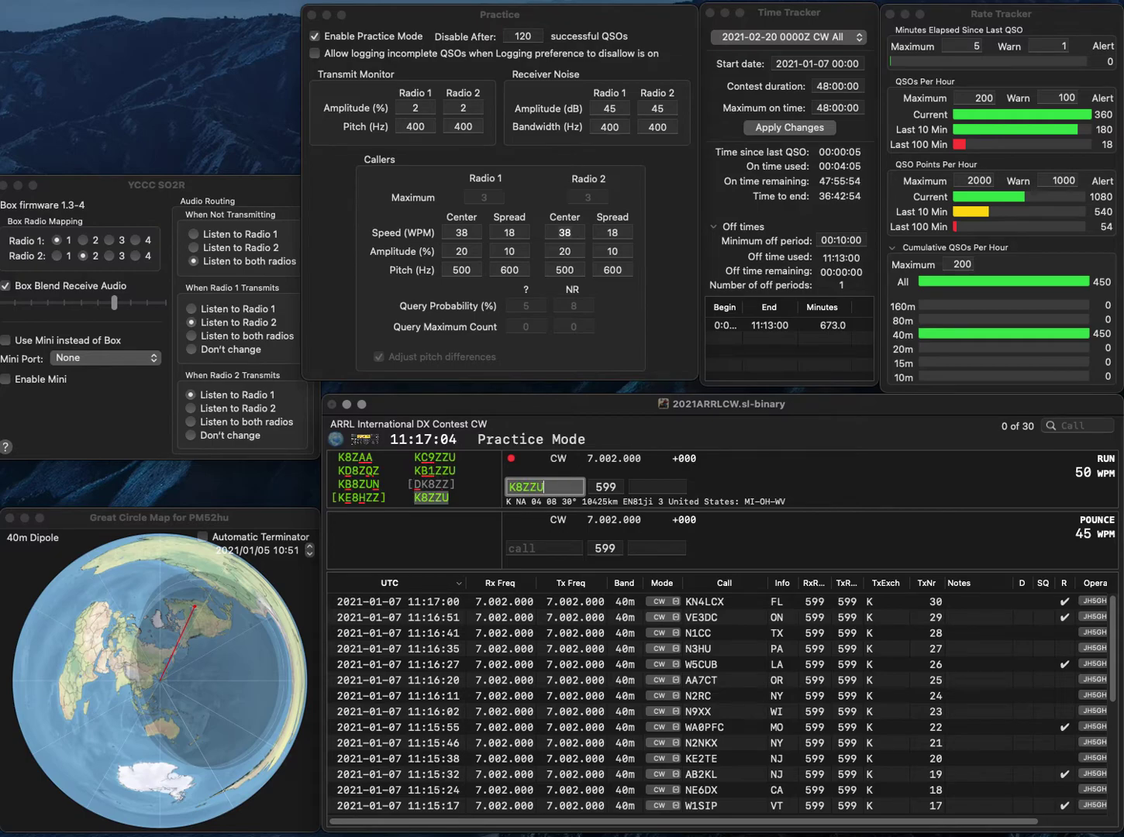
key(Tab)
text(MI)
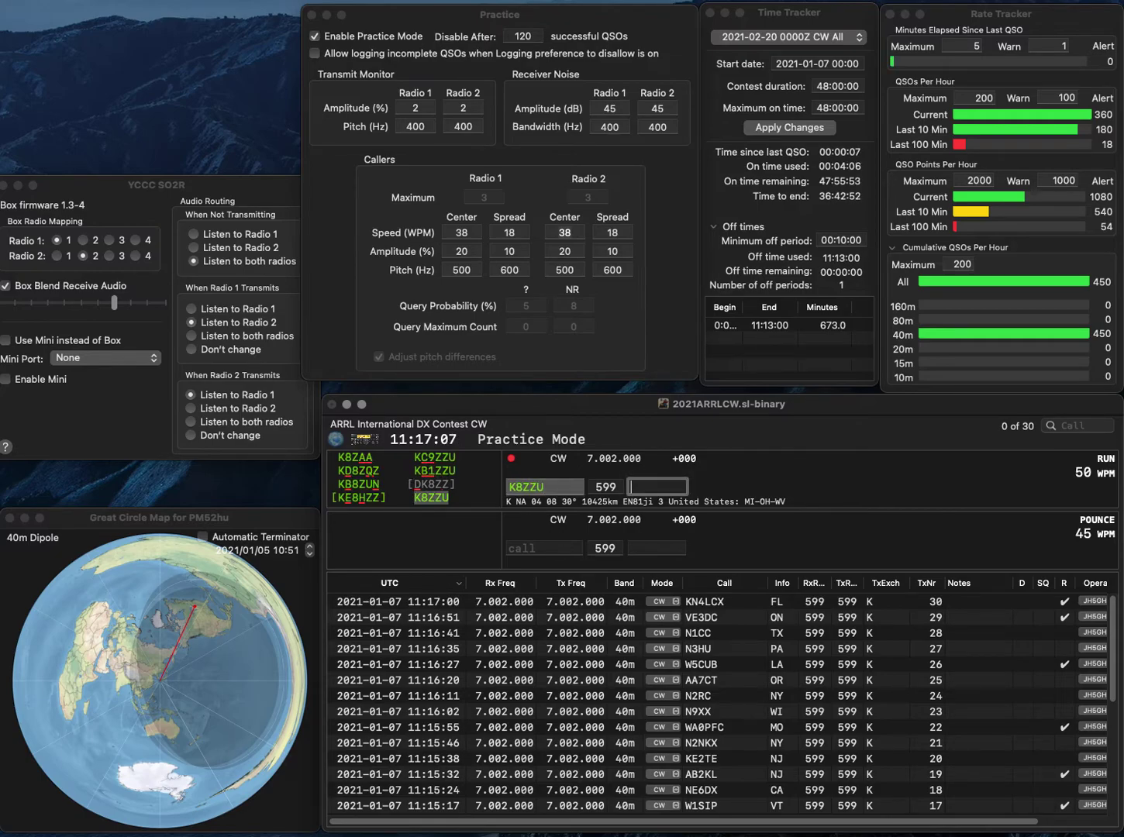
key(Return)
text(W)
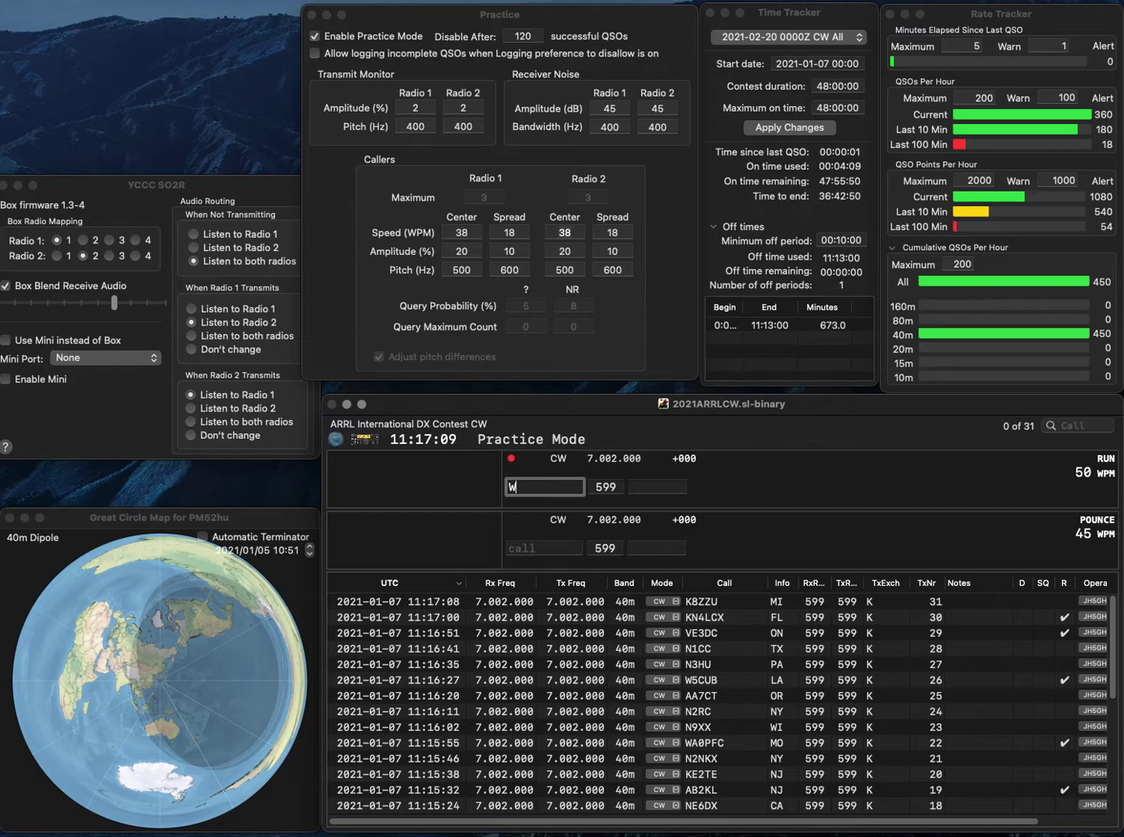
text(9RVG)
key(Return)
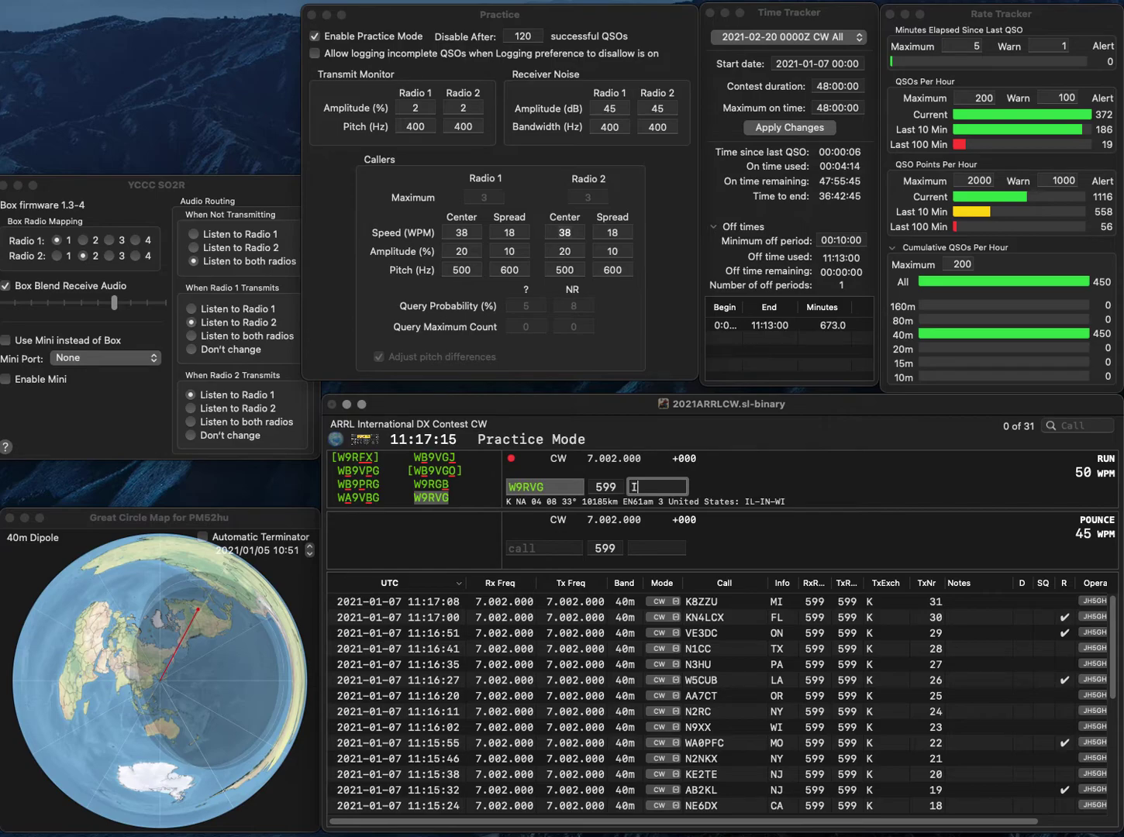
key(Return)
text(W5COE)
key(space)
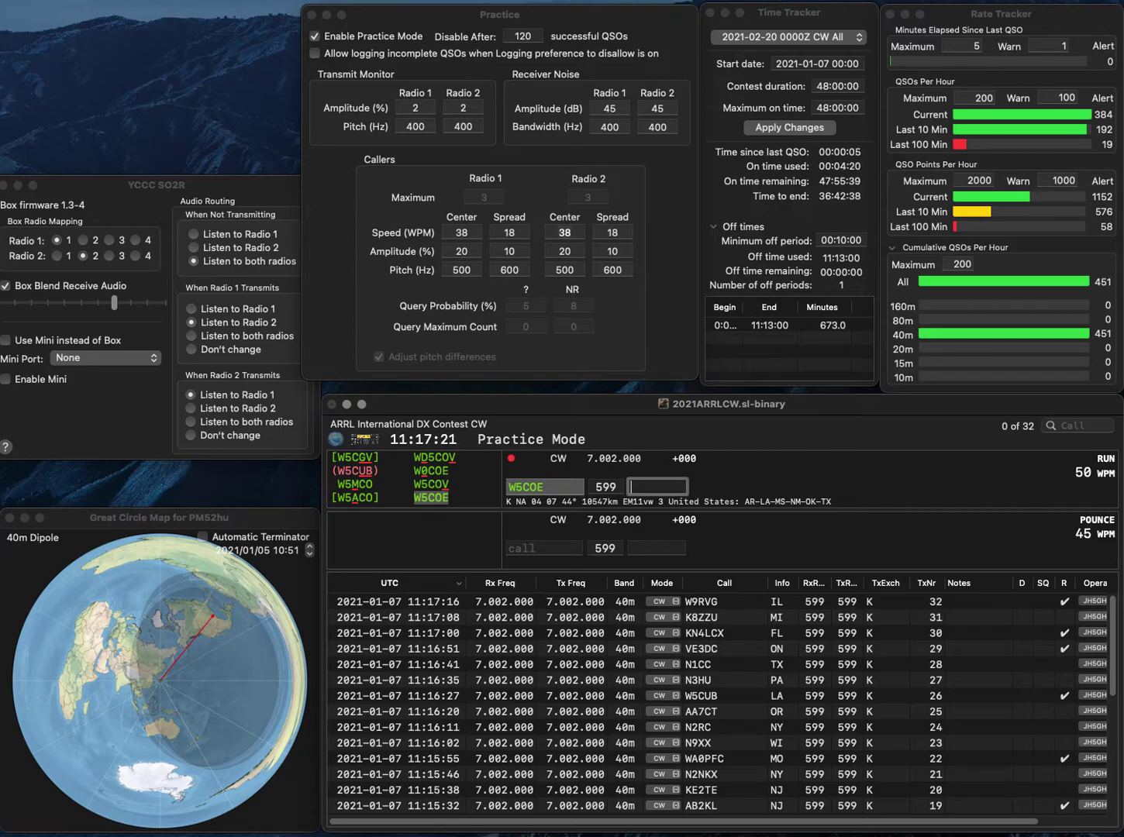
text(NM)
key(Return)
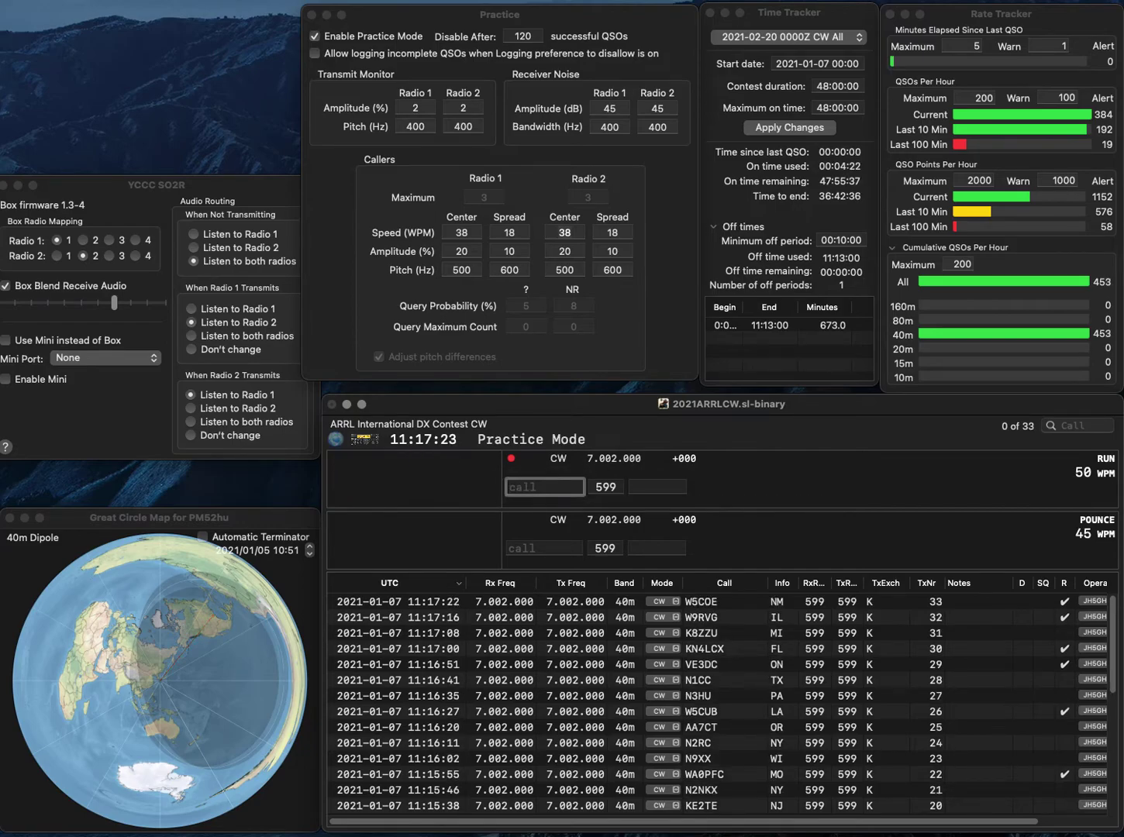
text(WB)
text(NL)
key(space)
text(CA)
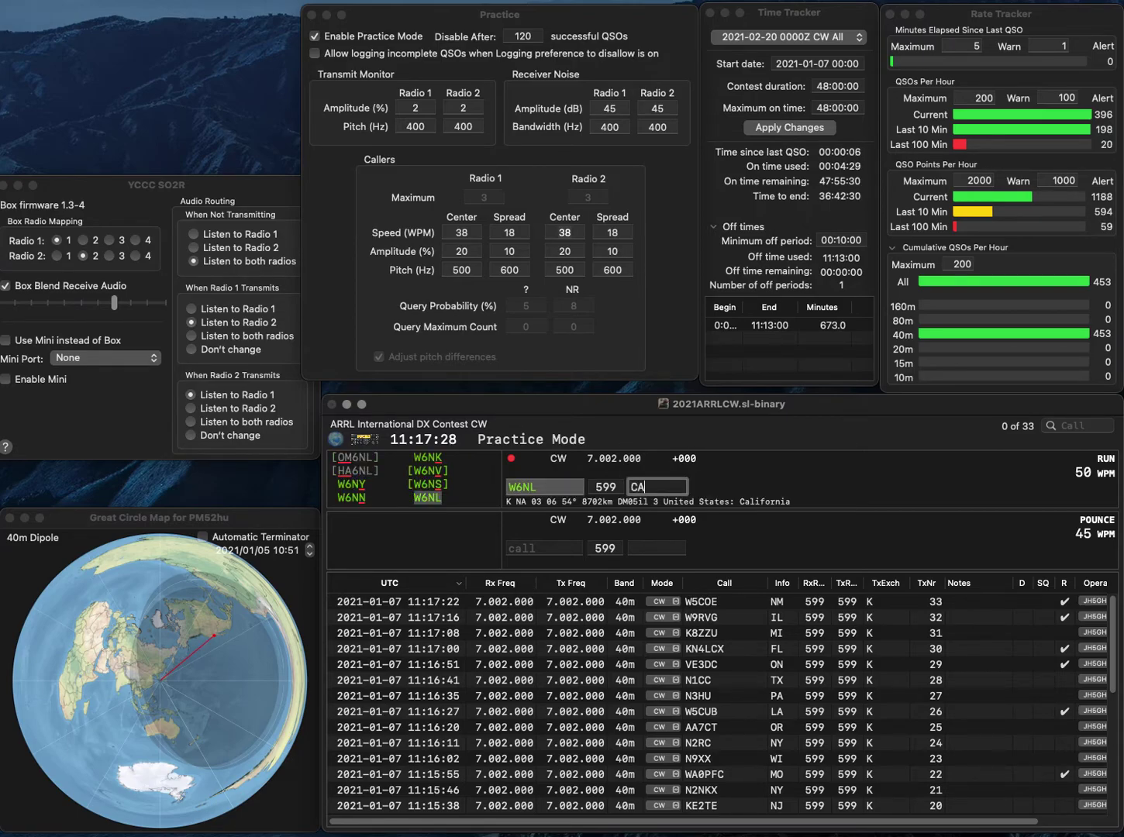
key(Return)
text(W)
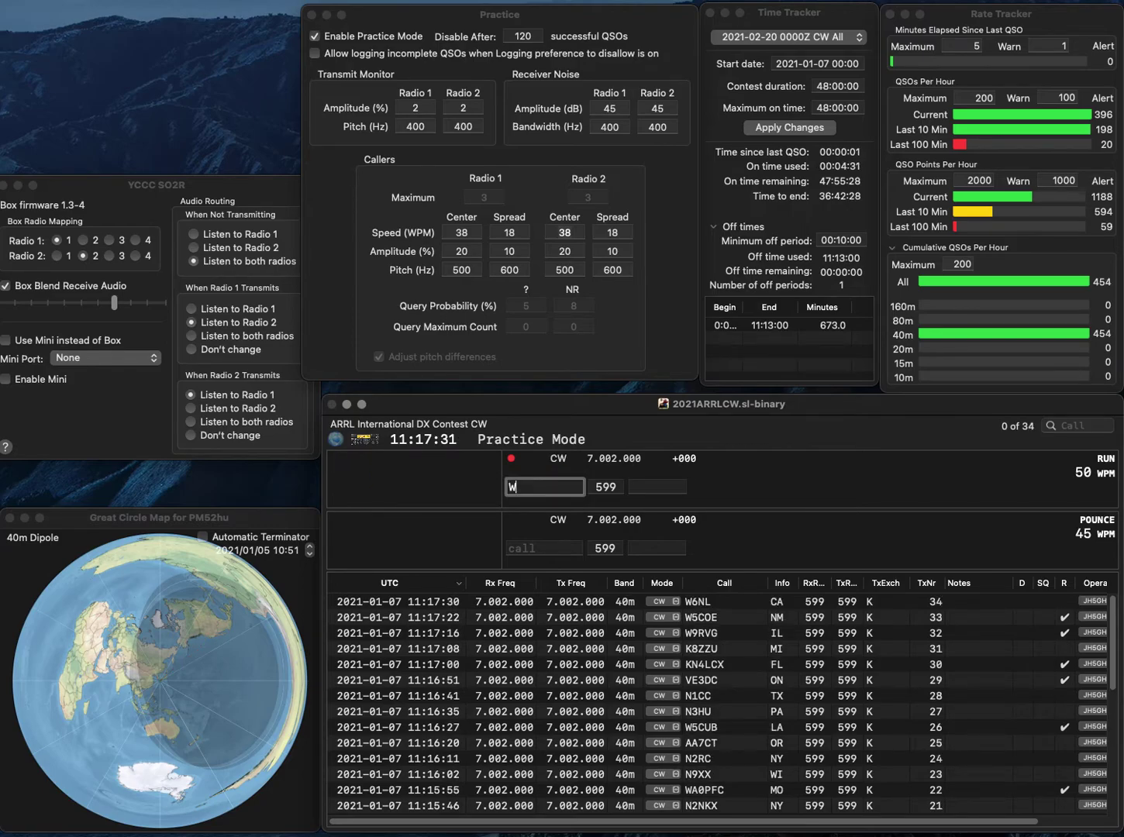
text(3ACO)
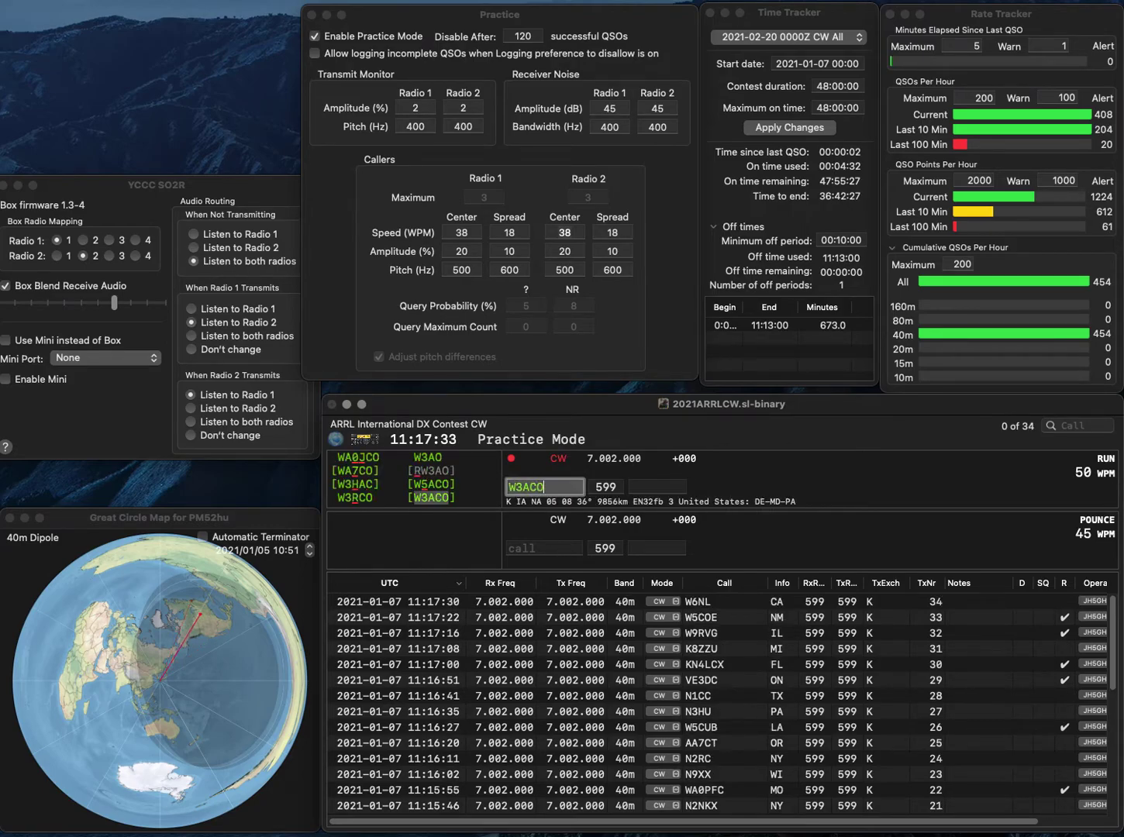
key(space)
text(IA)
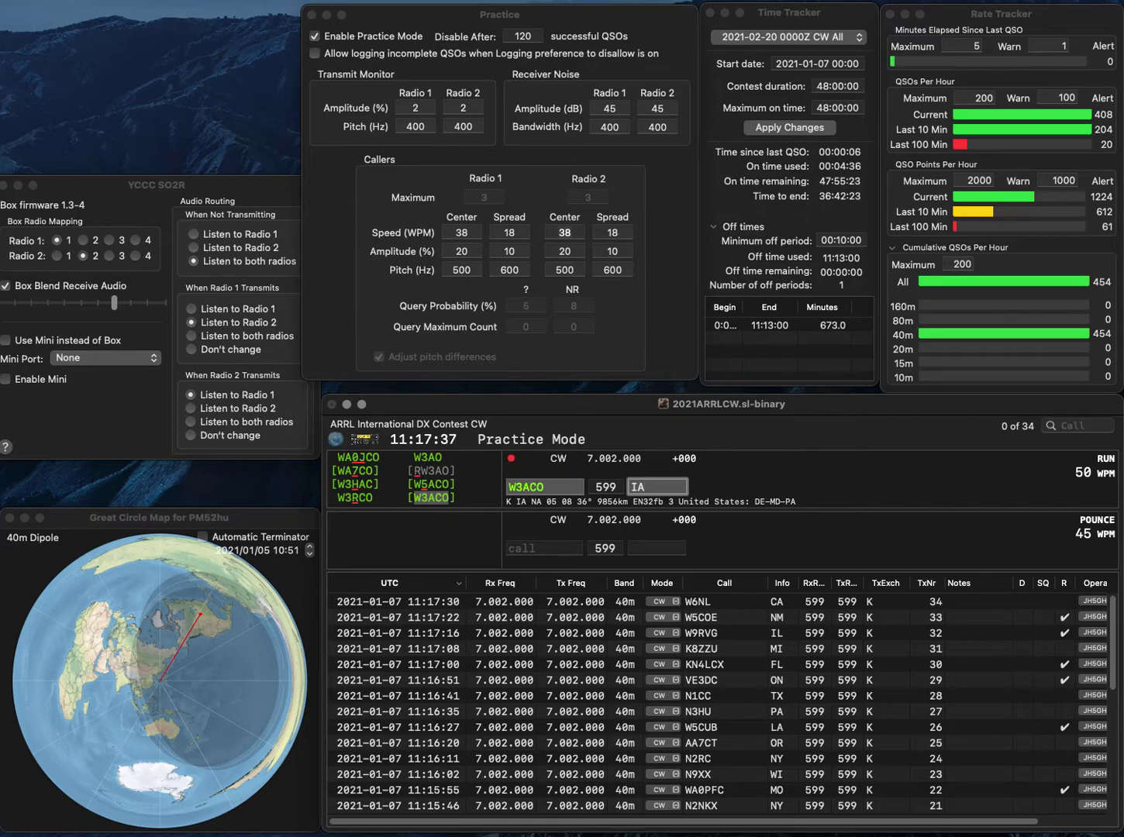
key(Return)
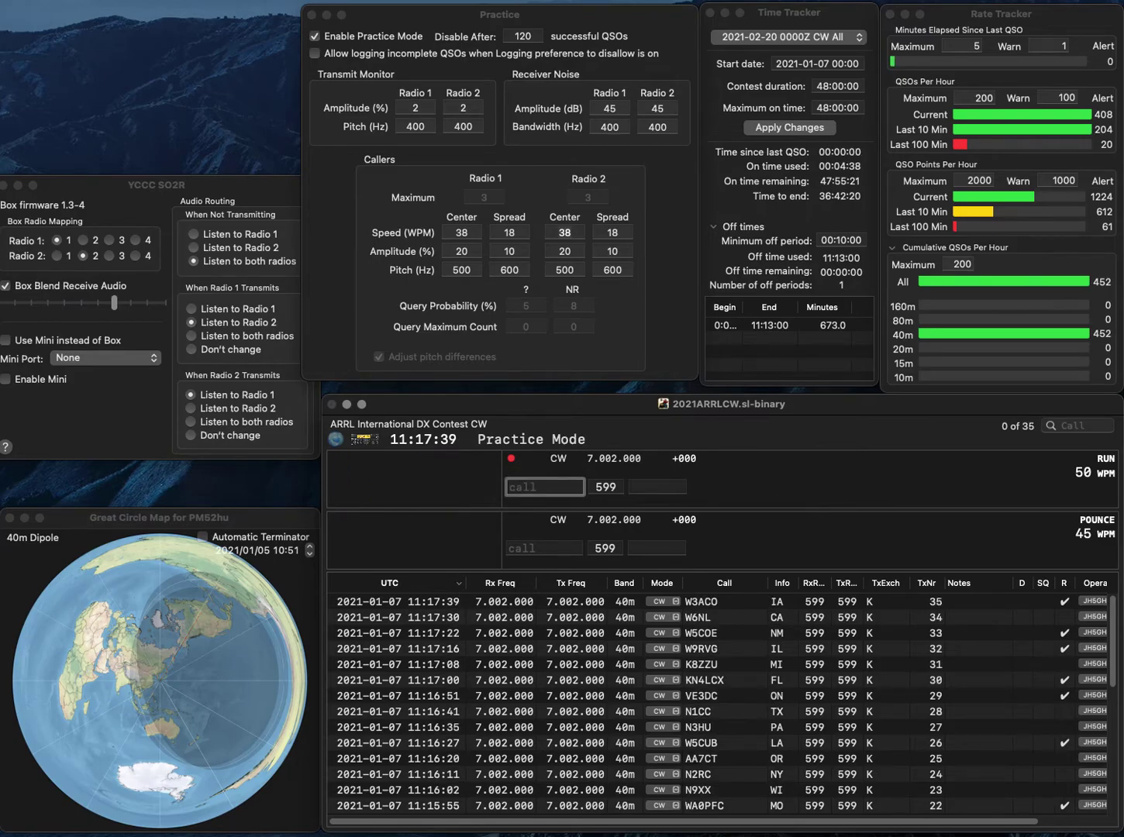
text(W9FFA)
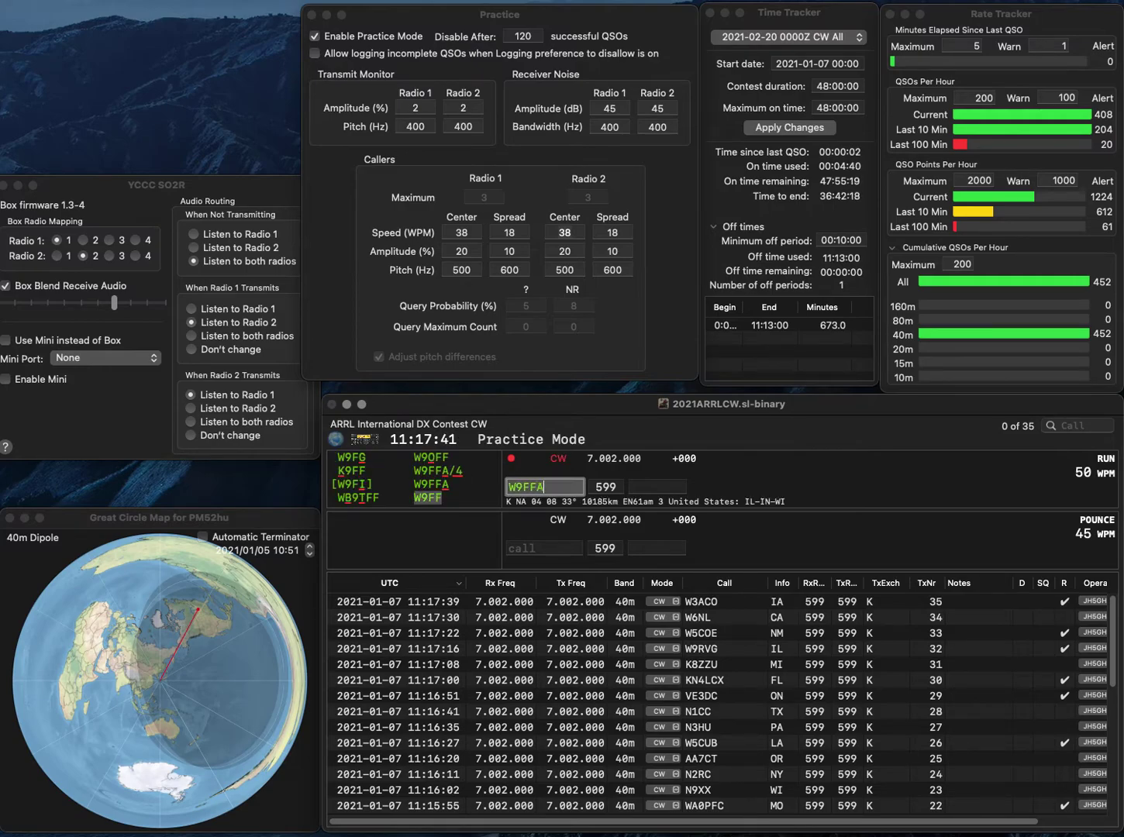
key(space)
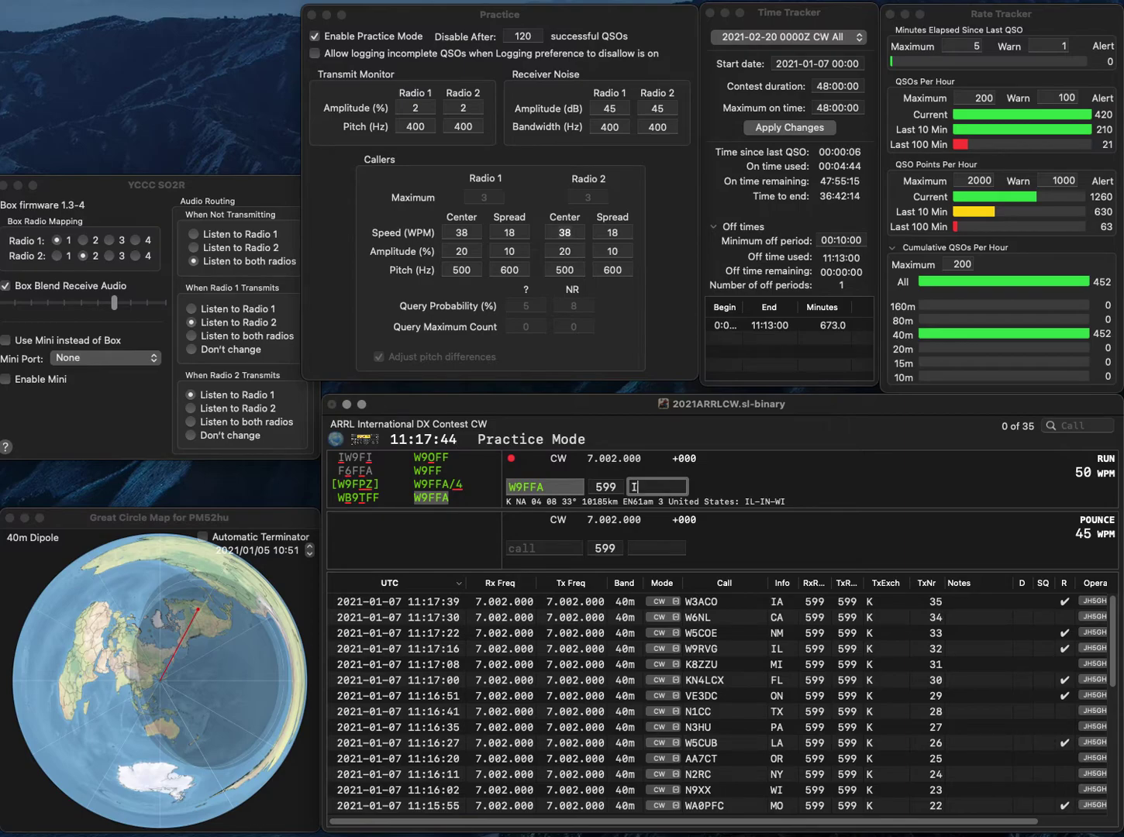
key(Return)
text(W4)
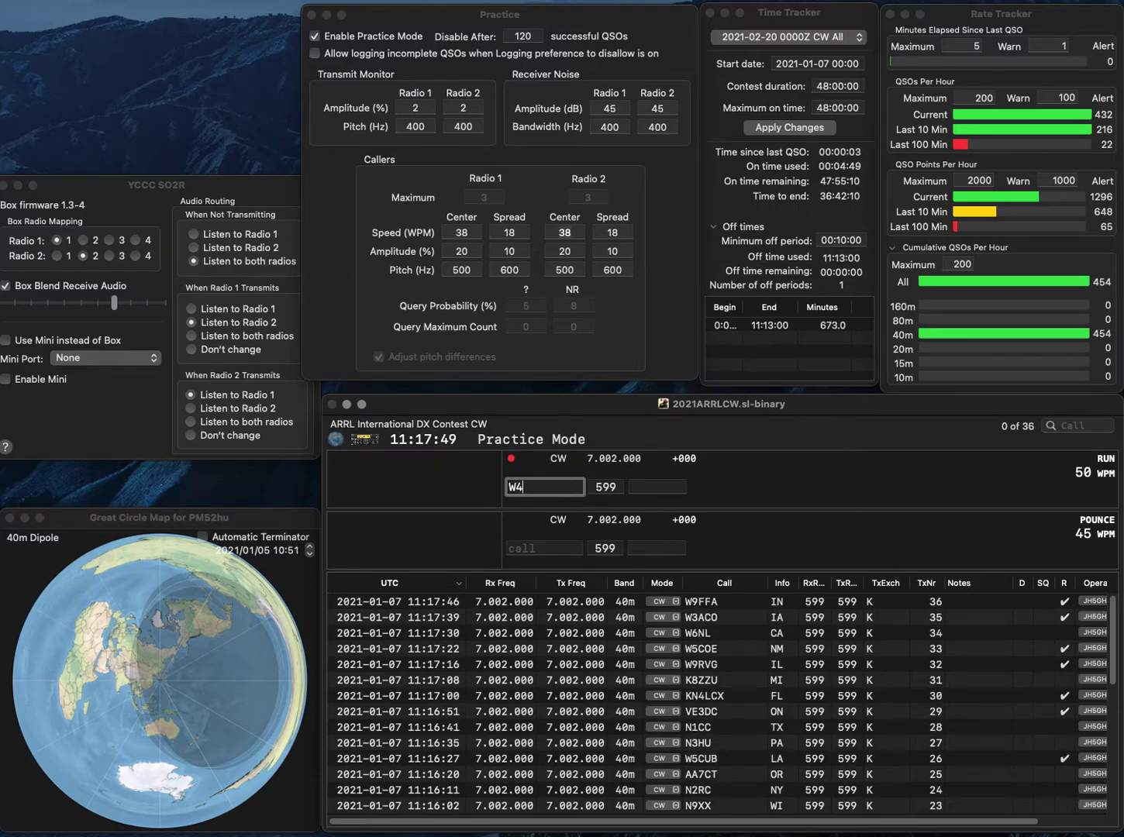
text(L)
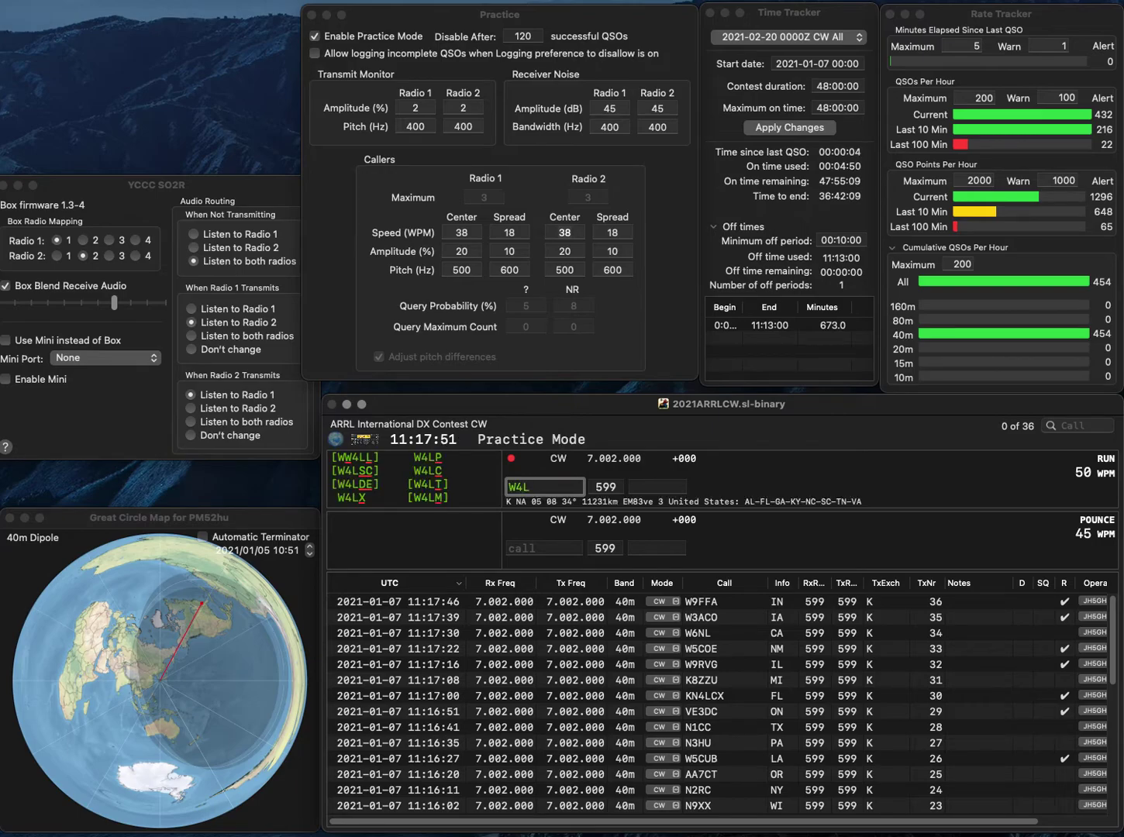
key(BackSpace)
text(MTL)
key(Return)
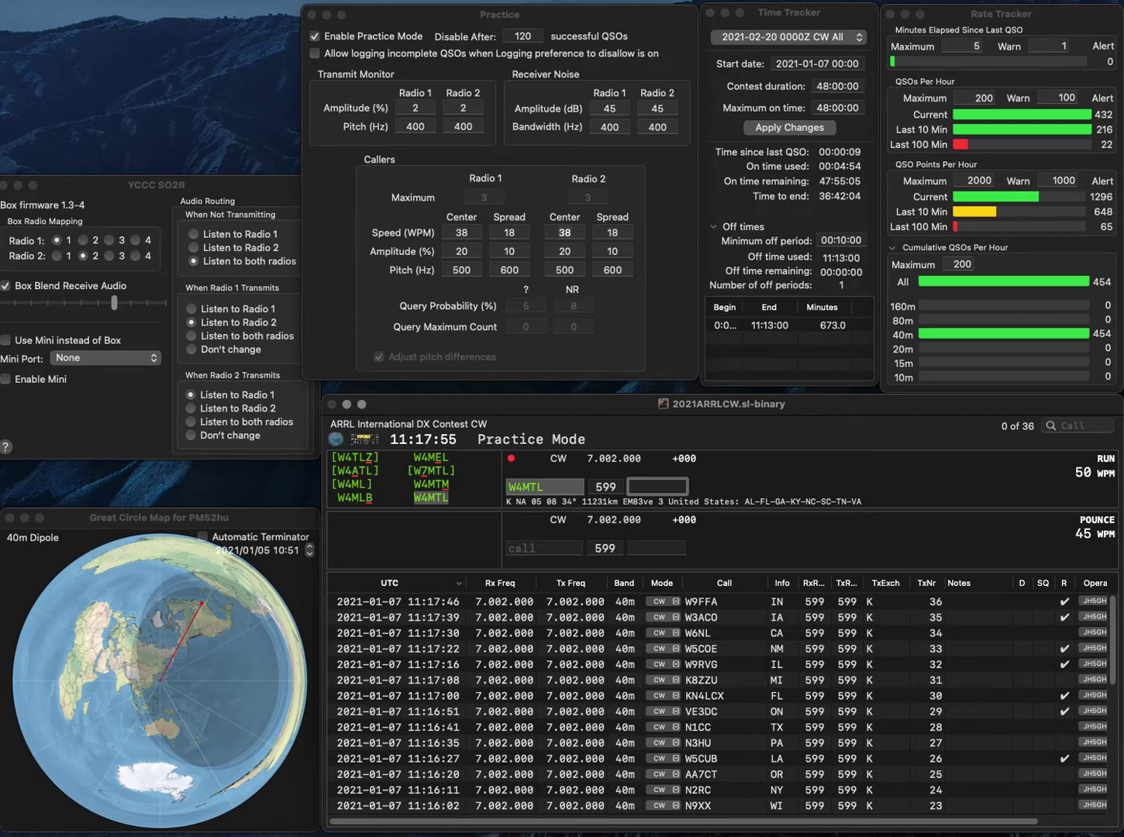
key(Return)
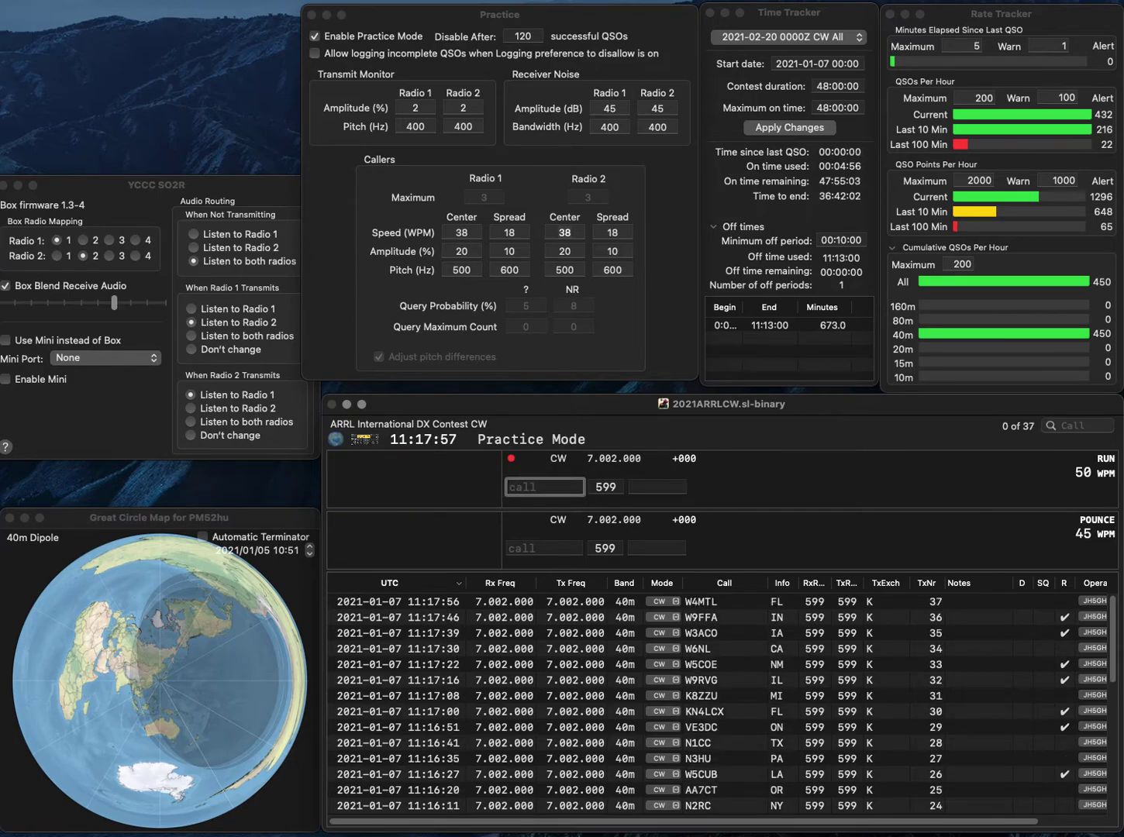
text(AA1)
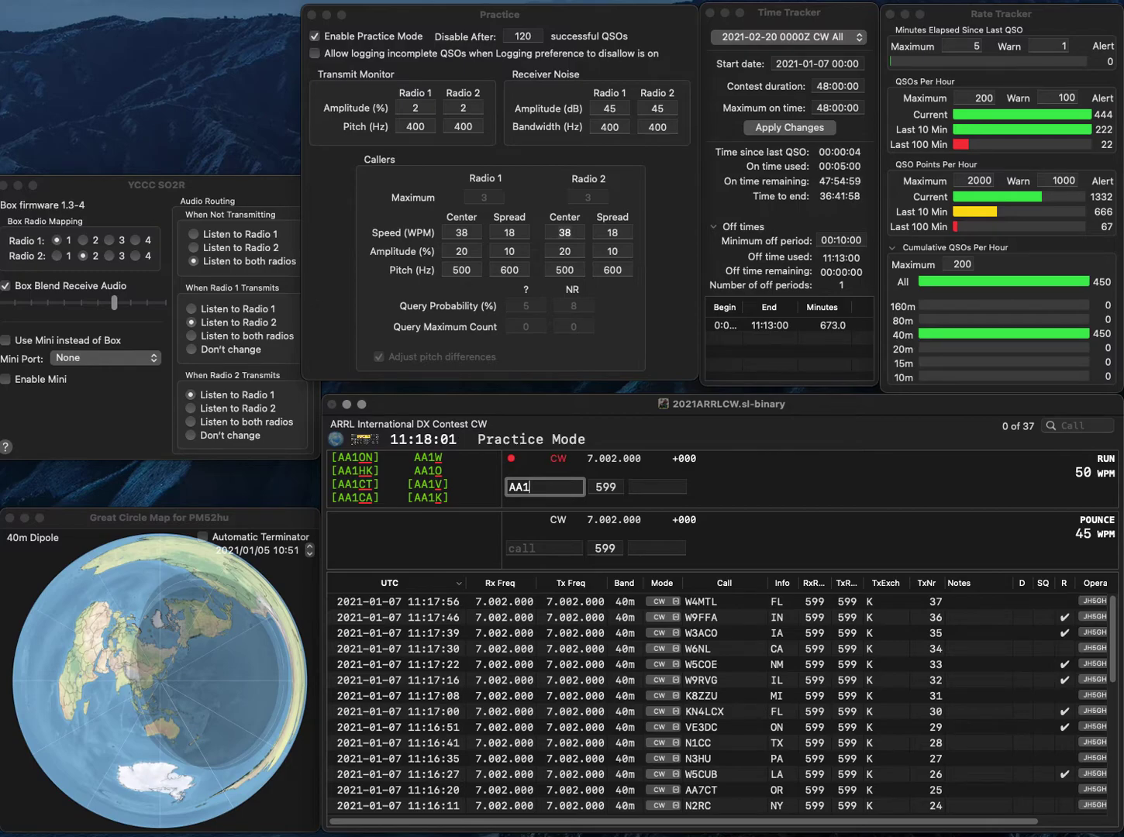
text(L)
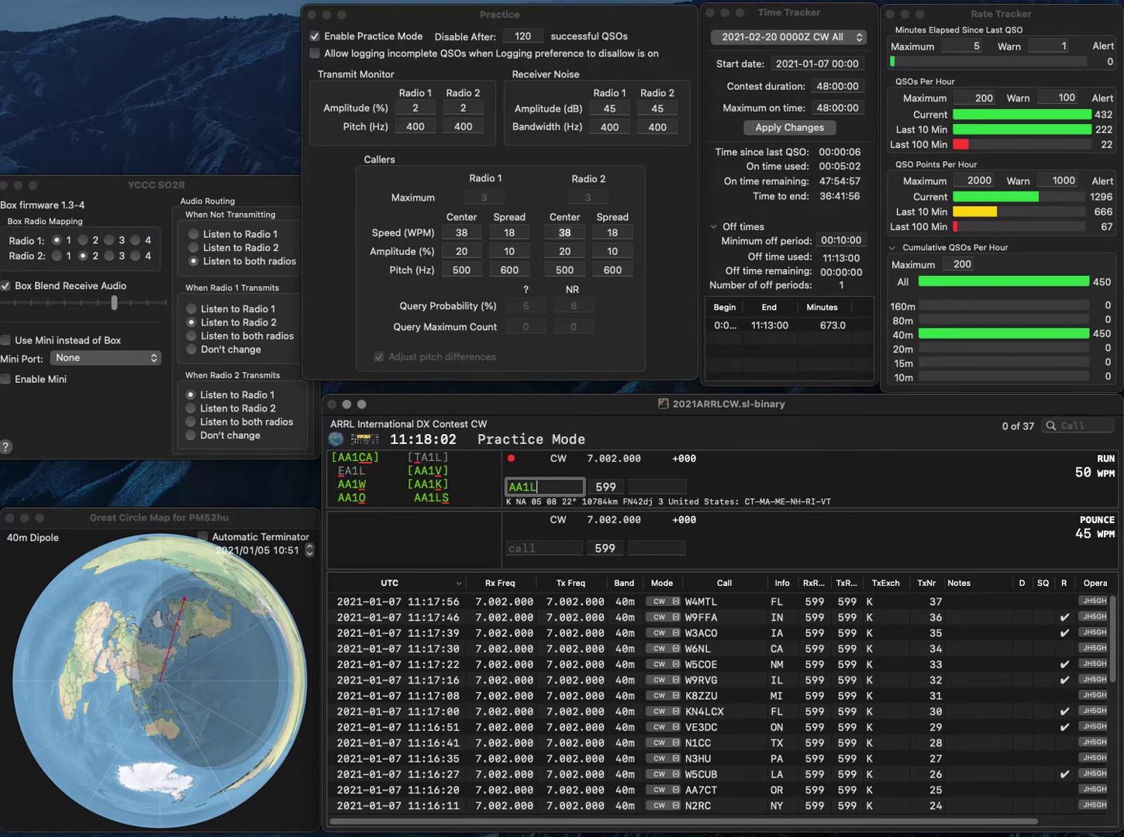
text(S)
key(Return)
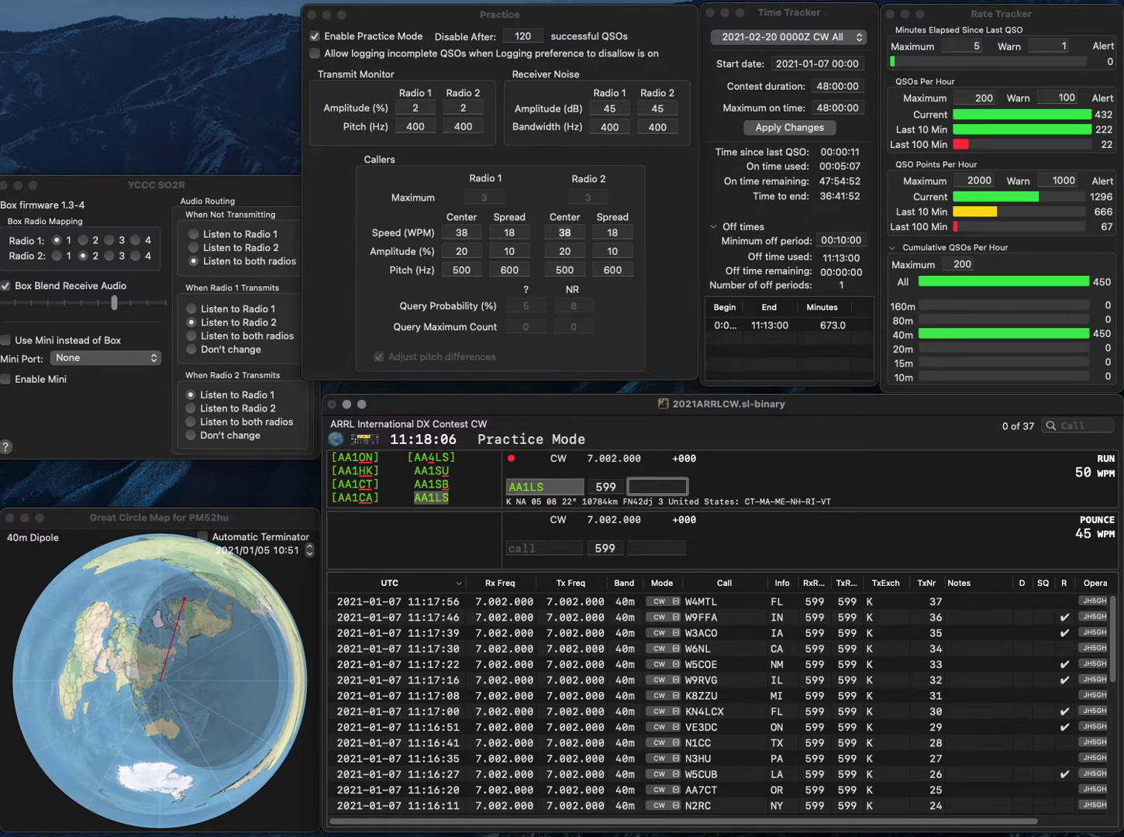
key(Return)
text(K)
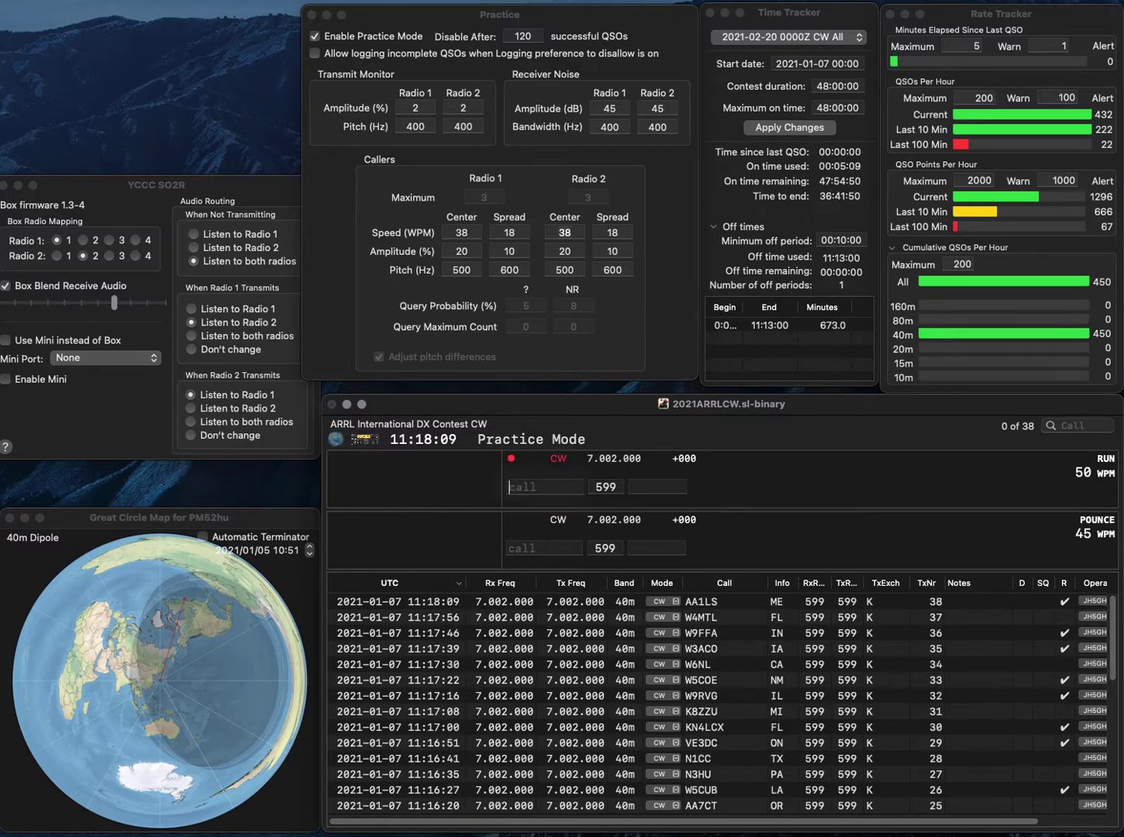
text(4C)
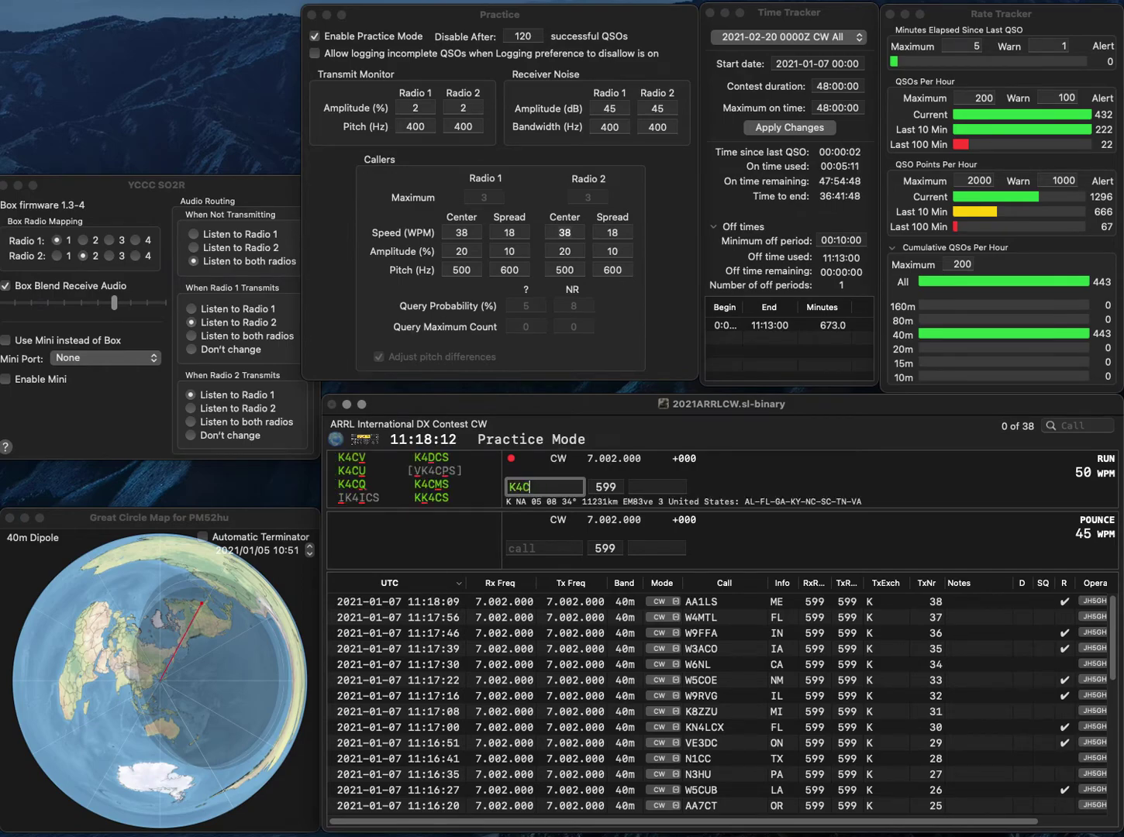
key(BackSpace)
text(KSV)
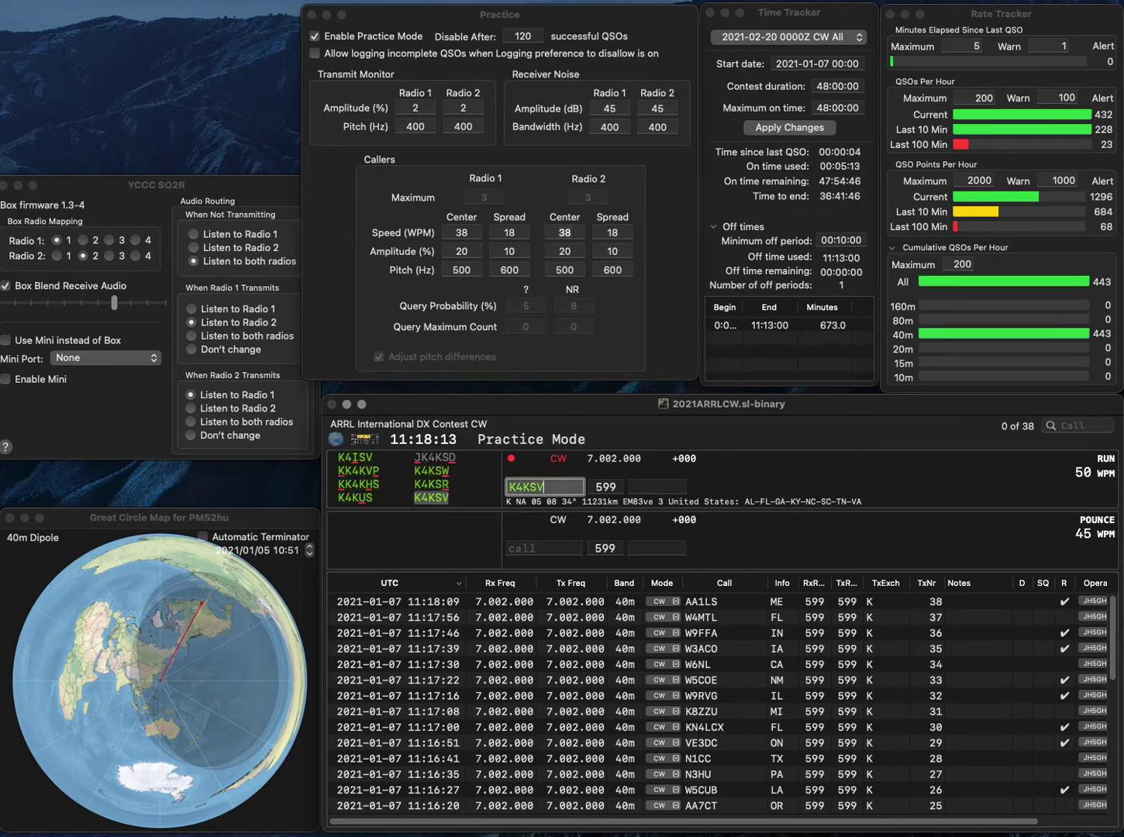
key(Return)
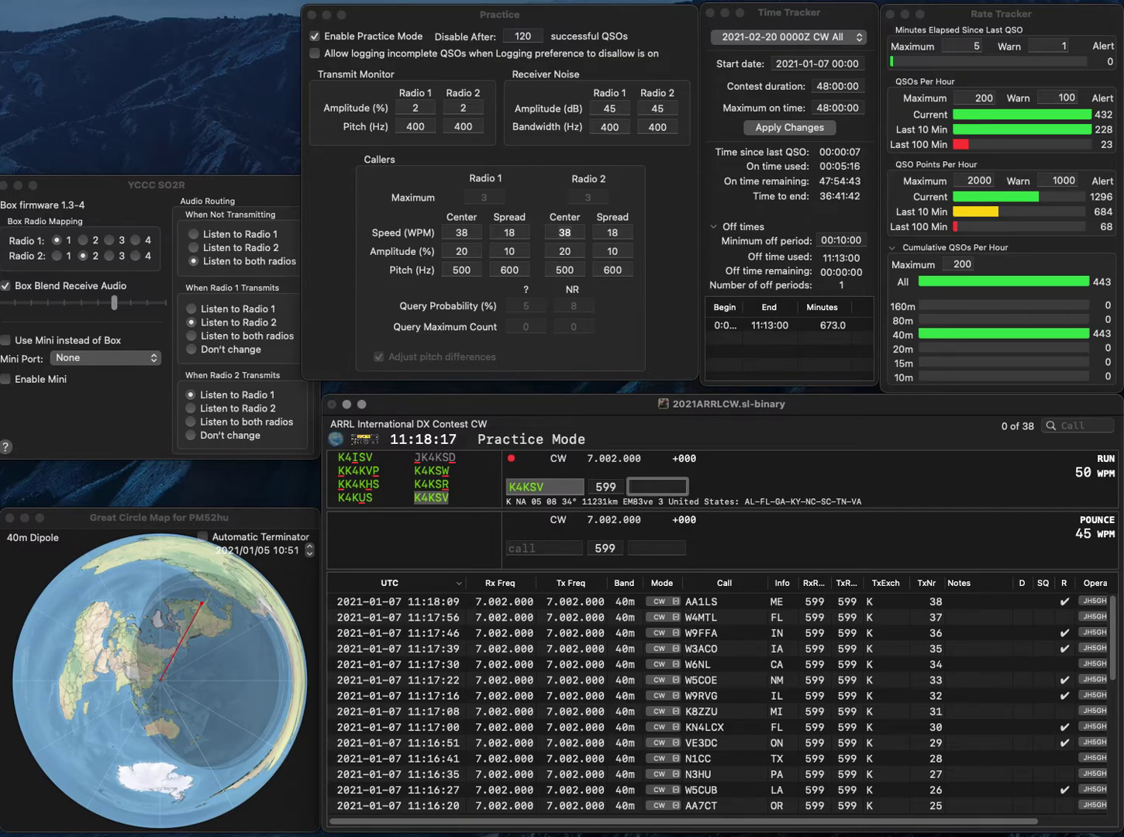
text(GA)
key(Return)
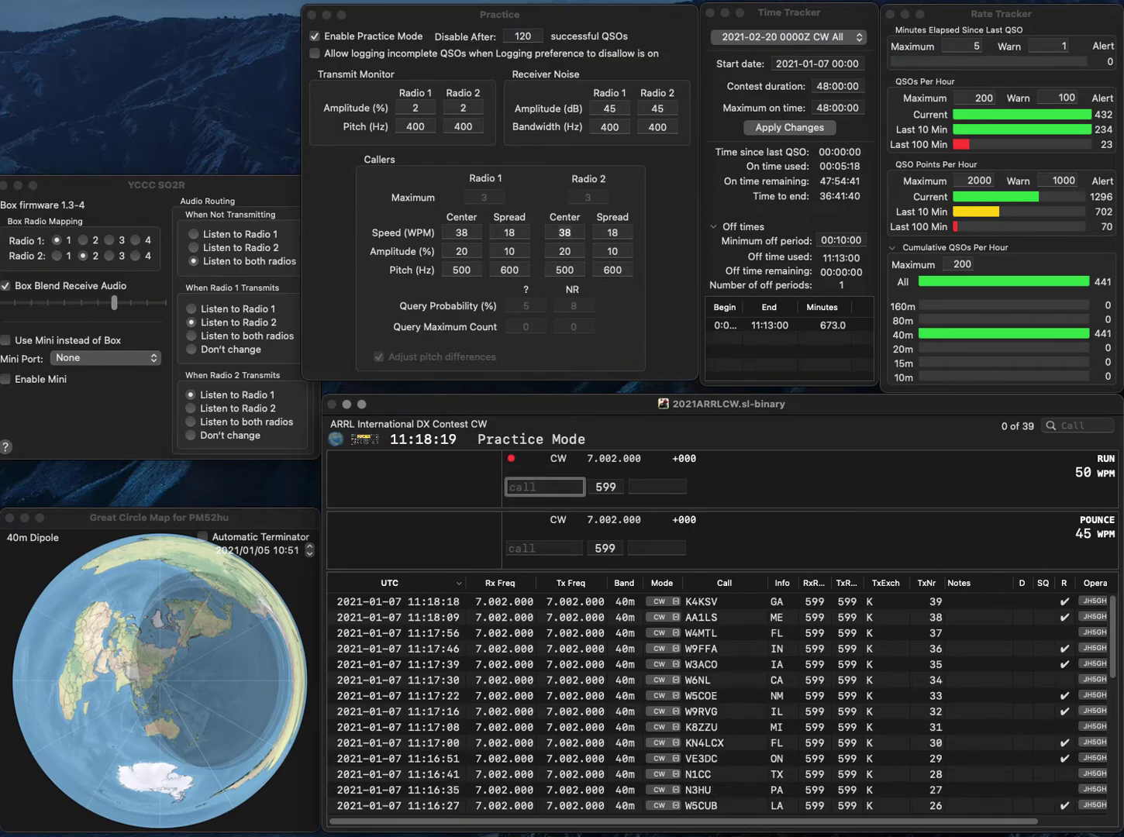
text(W7R)
text(L)
key(BackSpace)
key(BackSpace)
text(LR)
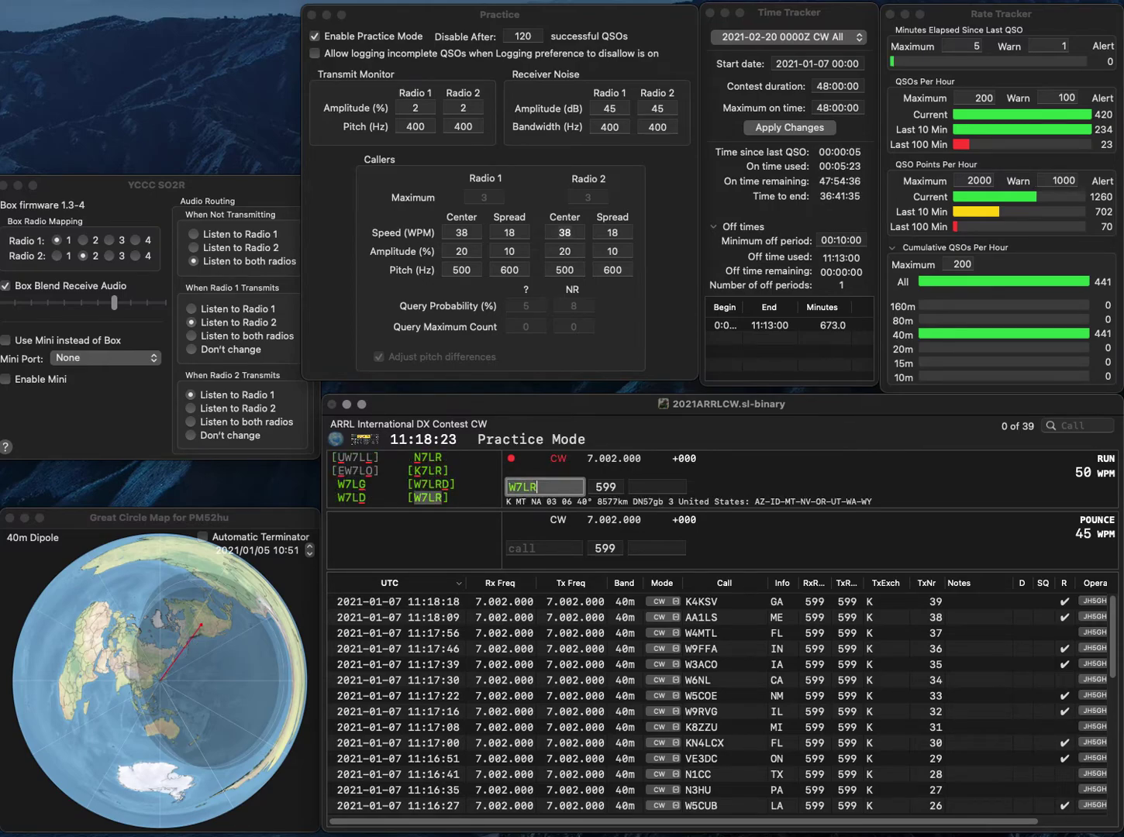
key(space)
text(MT)
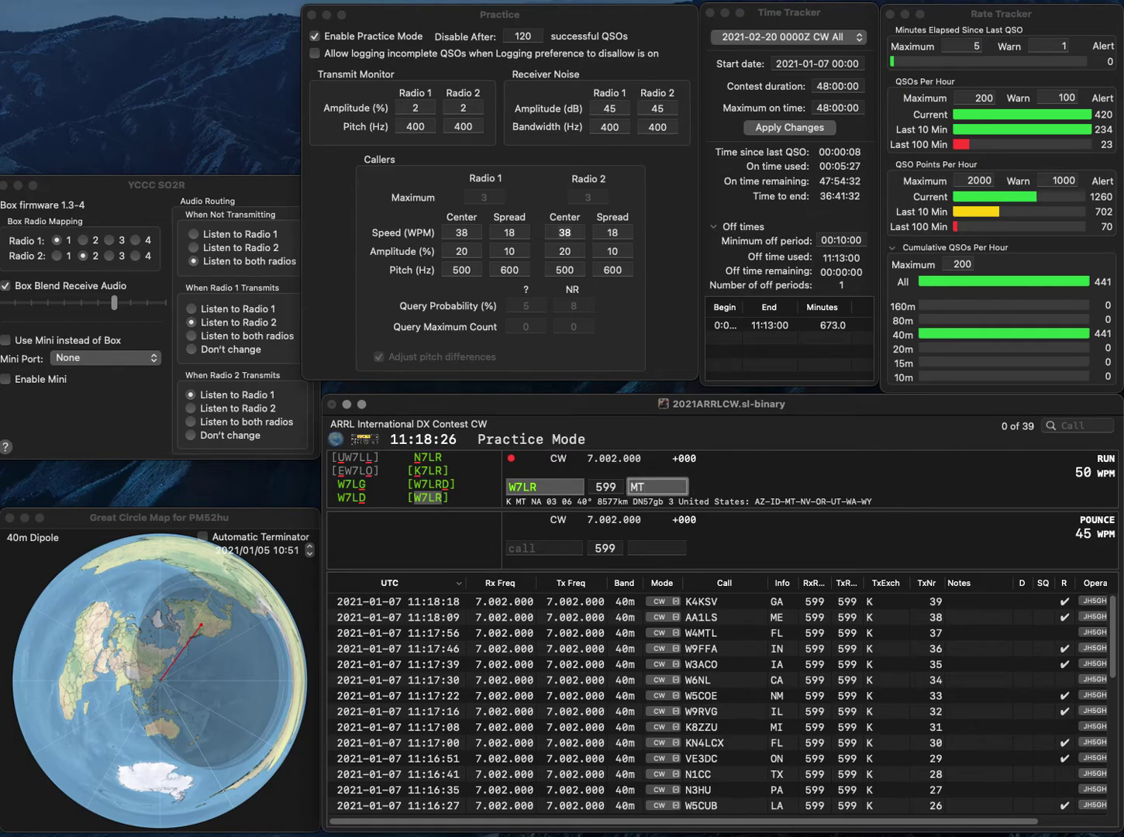
Correct the call sign to W7PL and log the contact with received exchange AZ on the run radio
key(space)
text(W7)
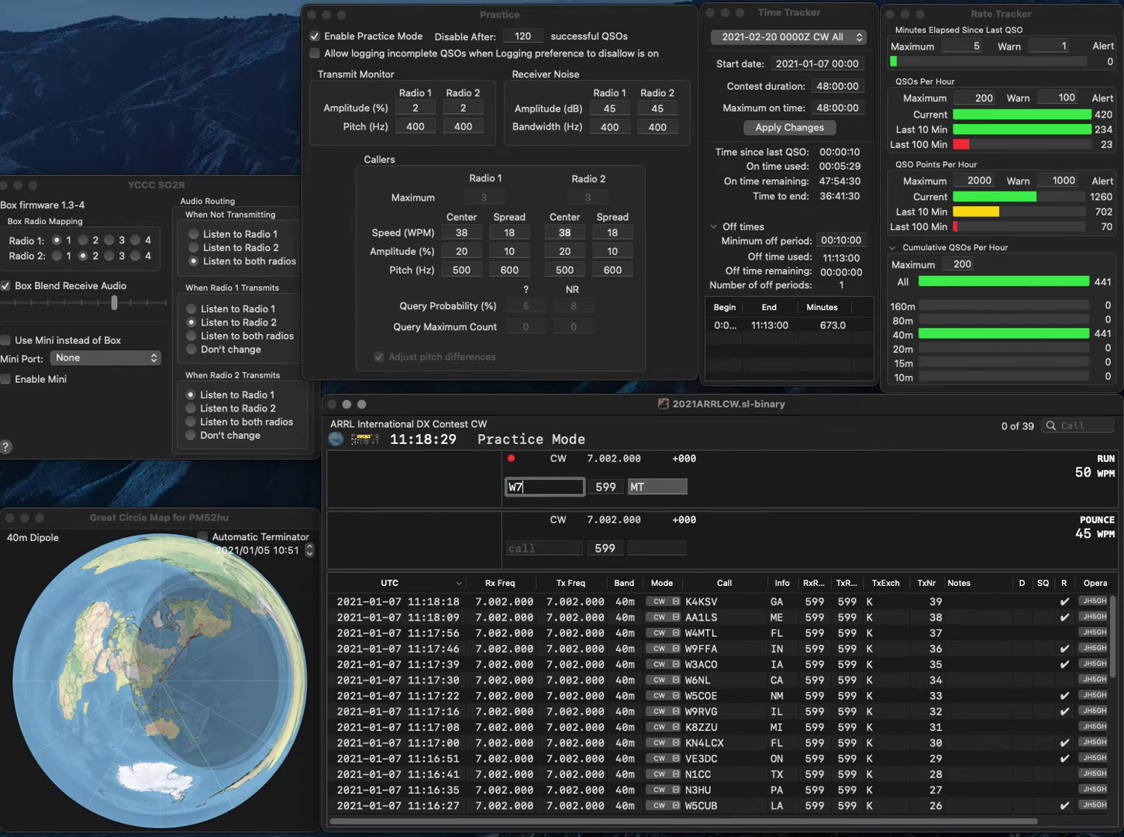
text(PL)
key(Return)
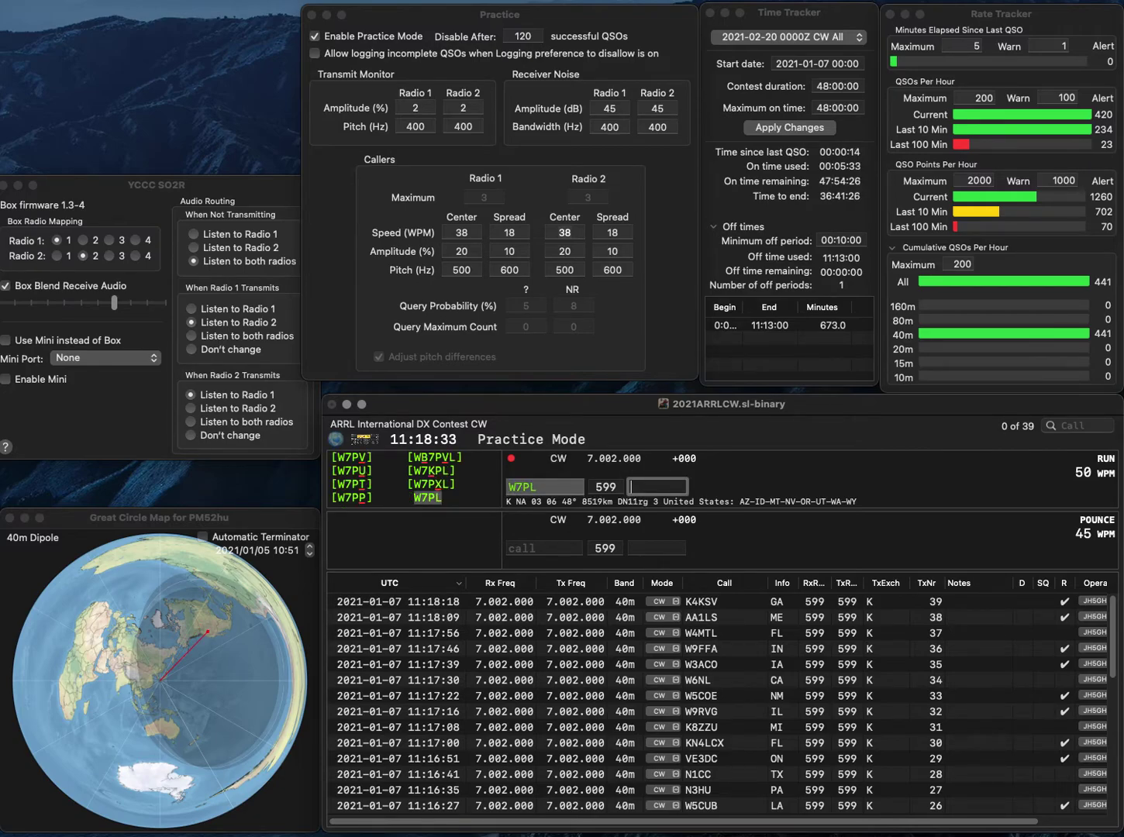
text(AZ)
key(Return)
Log a contact with call sign W3PJ and received exchange PA on the run radio
text(W3PJ)
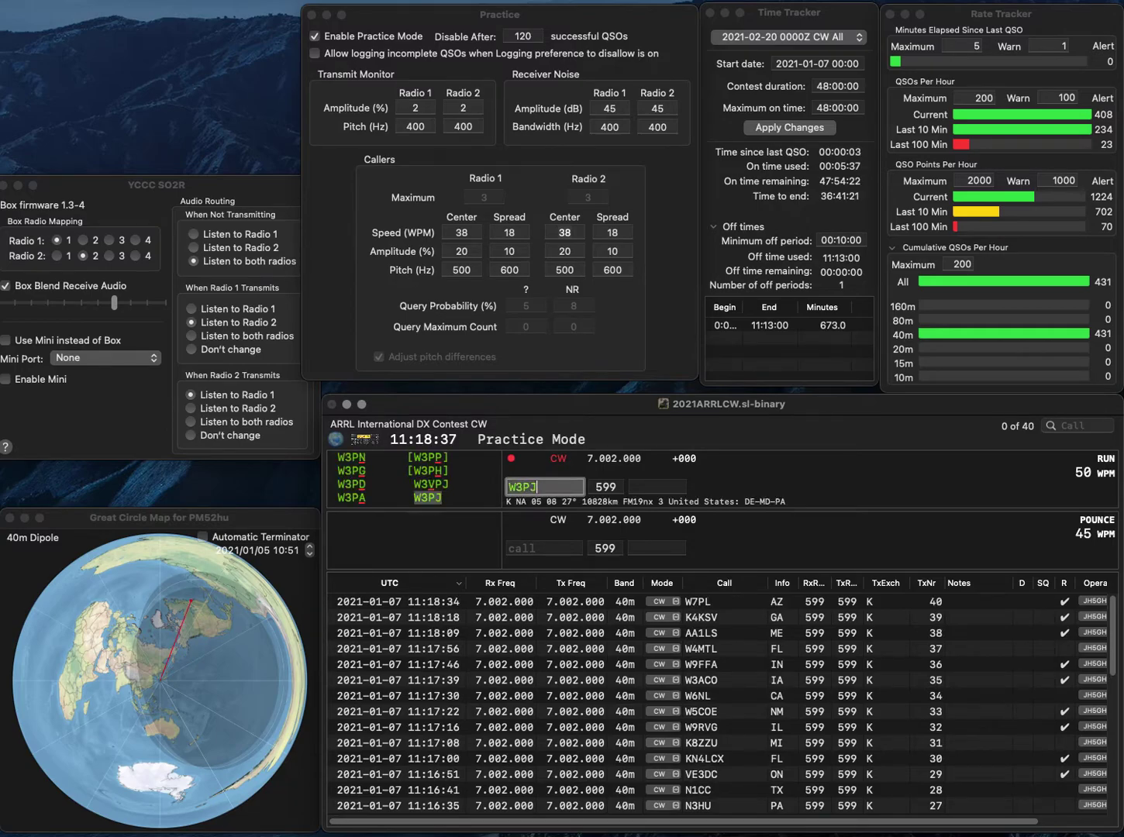
key(space)
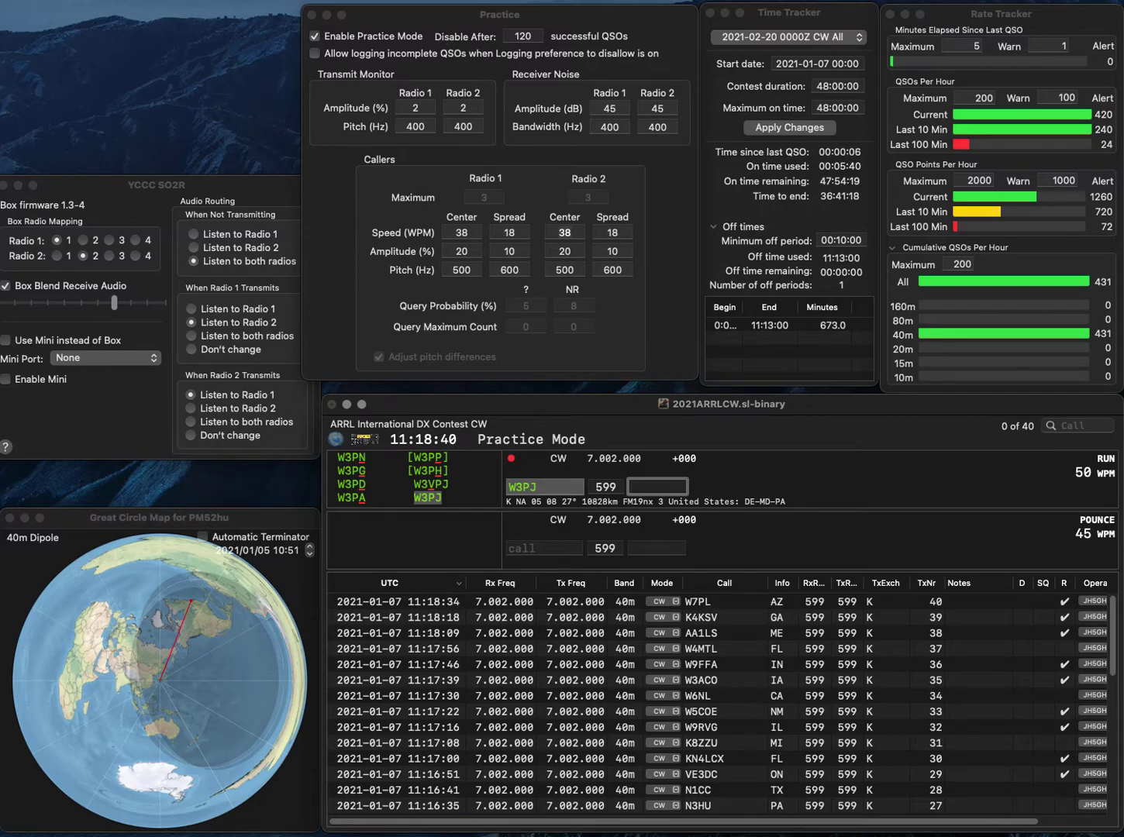
key(Return)
text(KD1UU)
key(space)
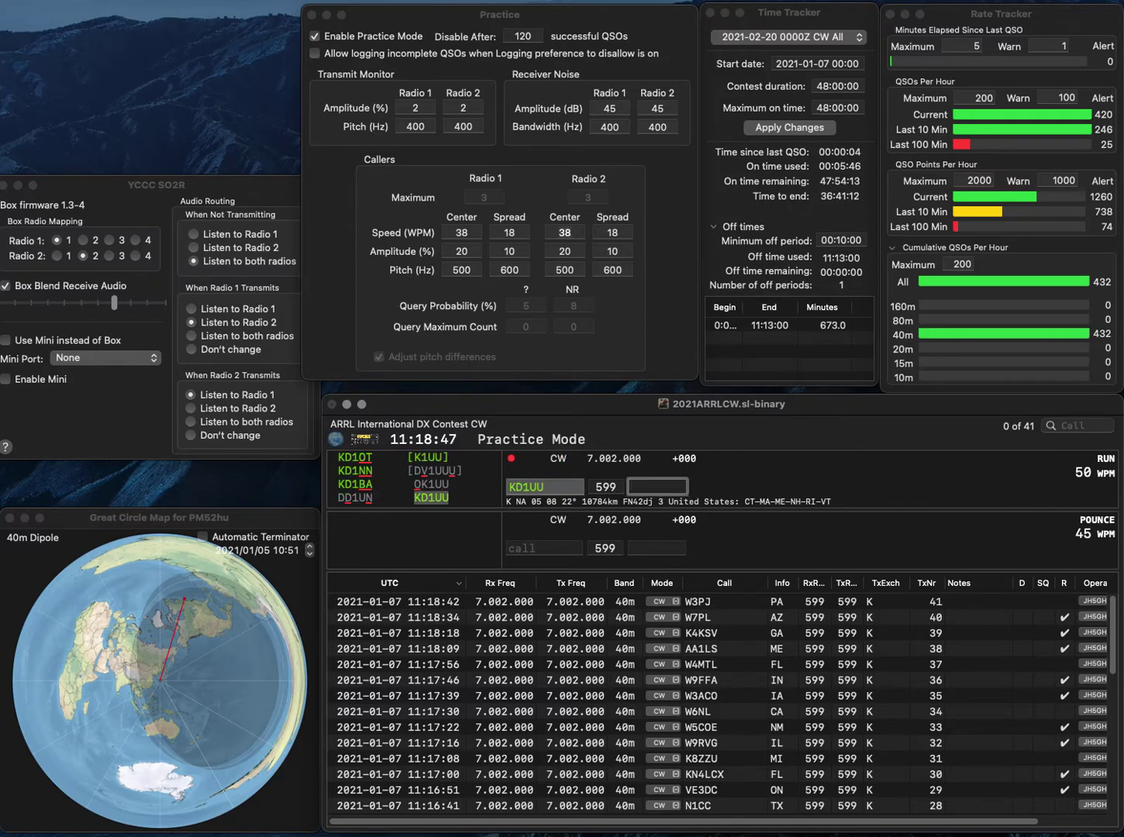
text(CT)
key(Return)
text(VE7INC)
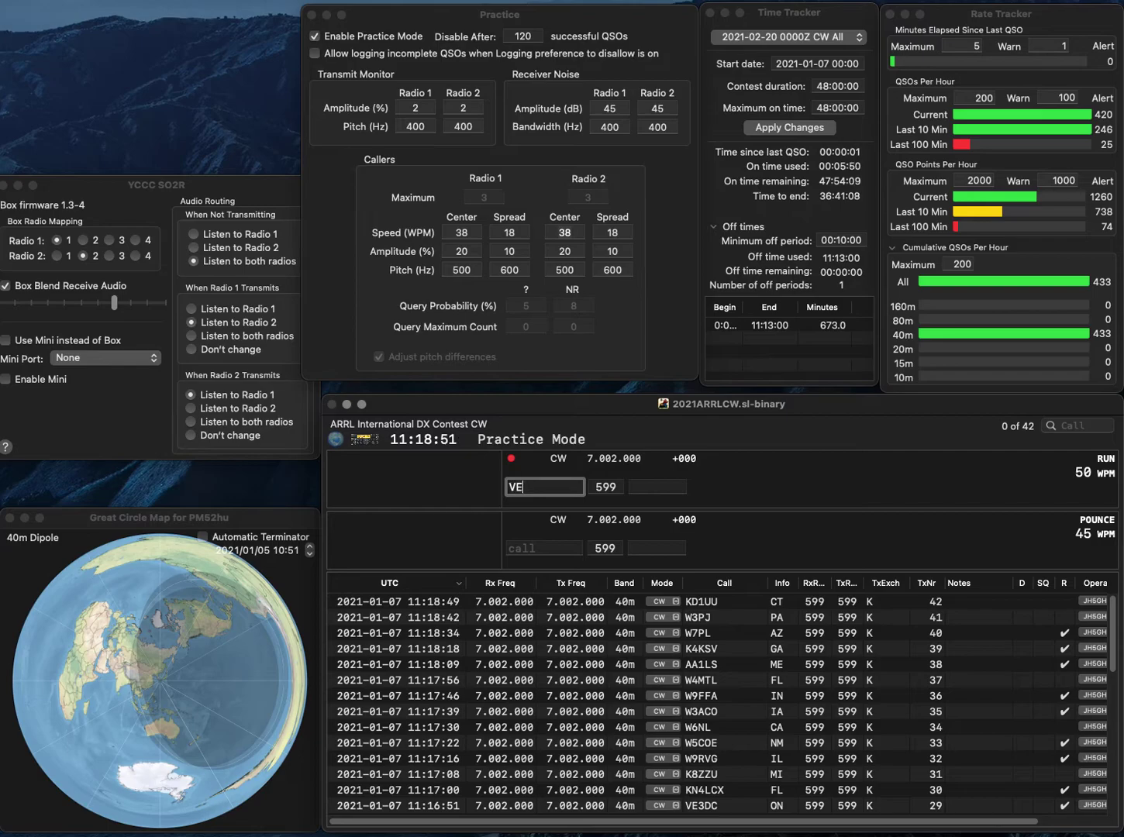
key(Return)
click(537, 486)
key(BackSpace)
text(SNC)
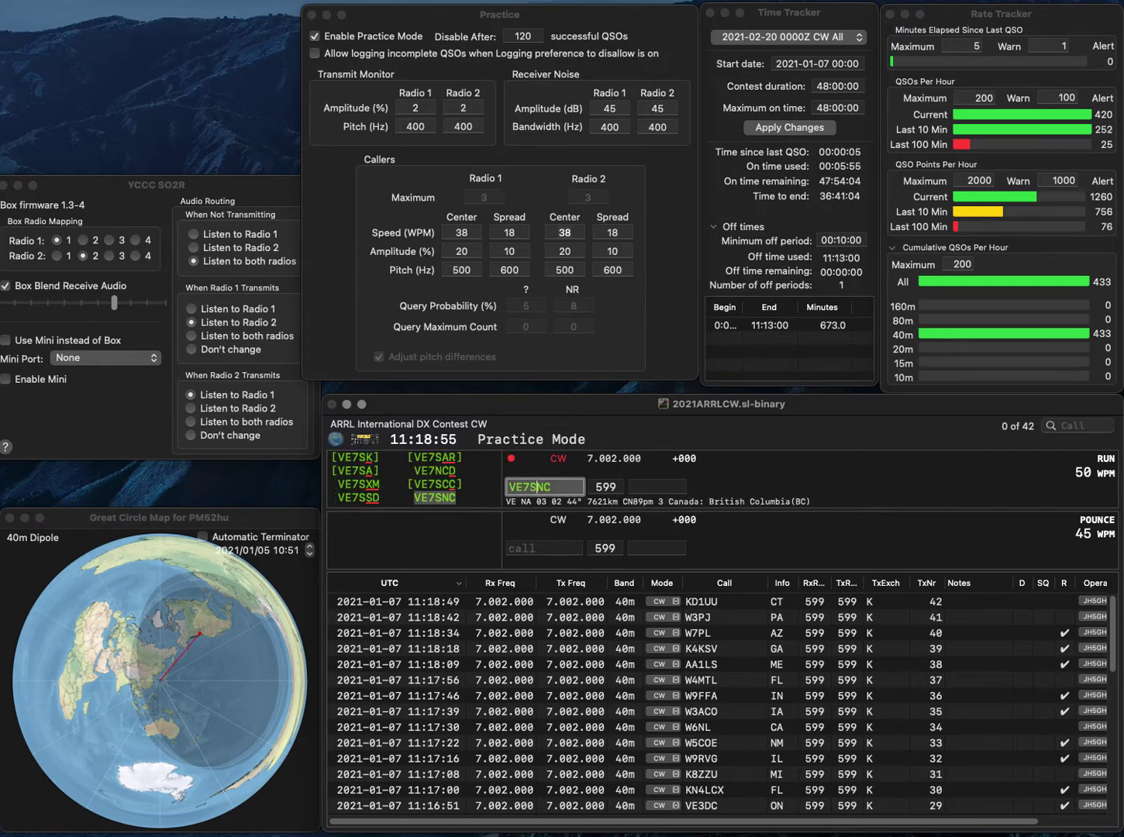
key(Return)
text(BC)
key(Return)
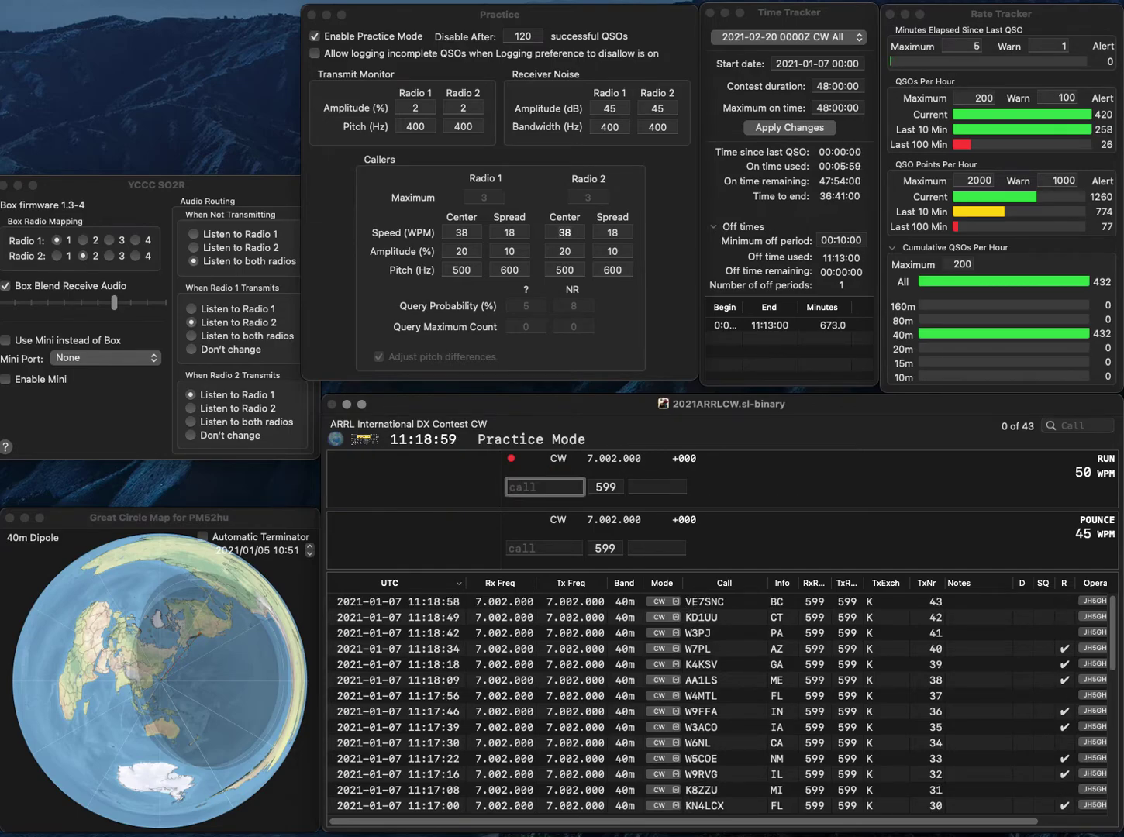
text(K8HO)
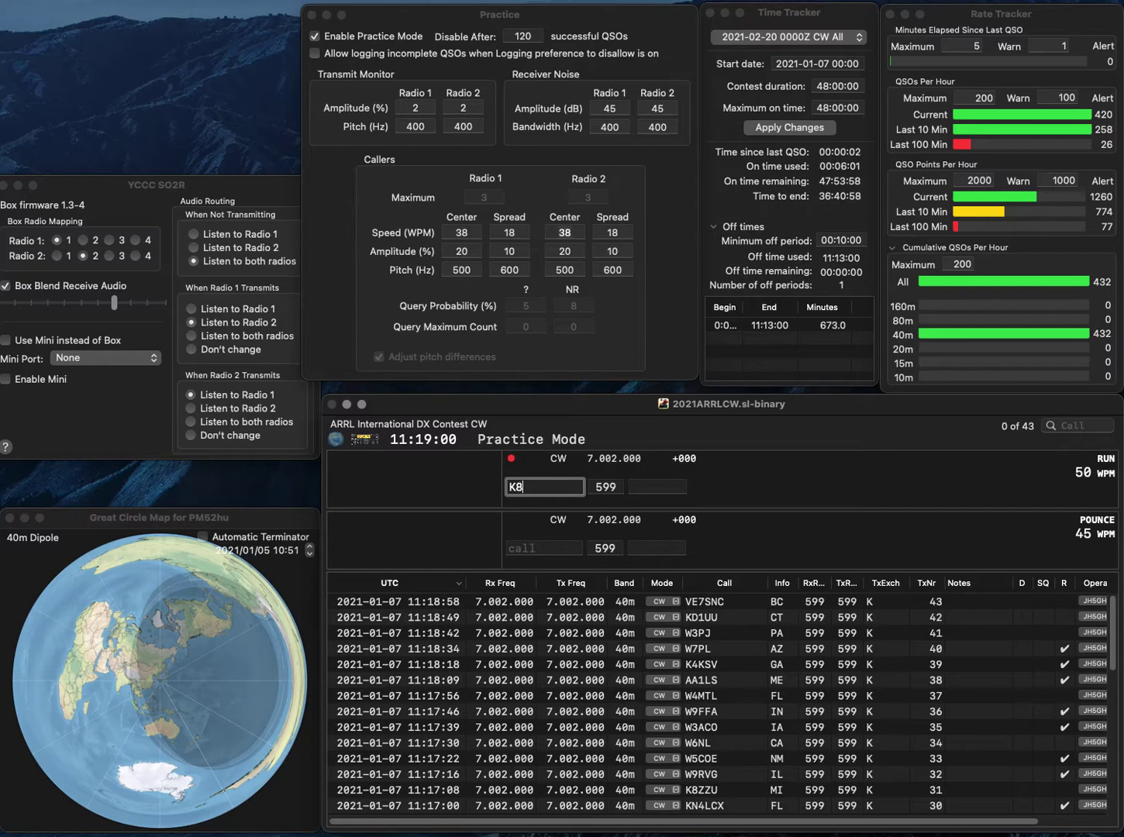
key(Return)
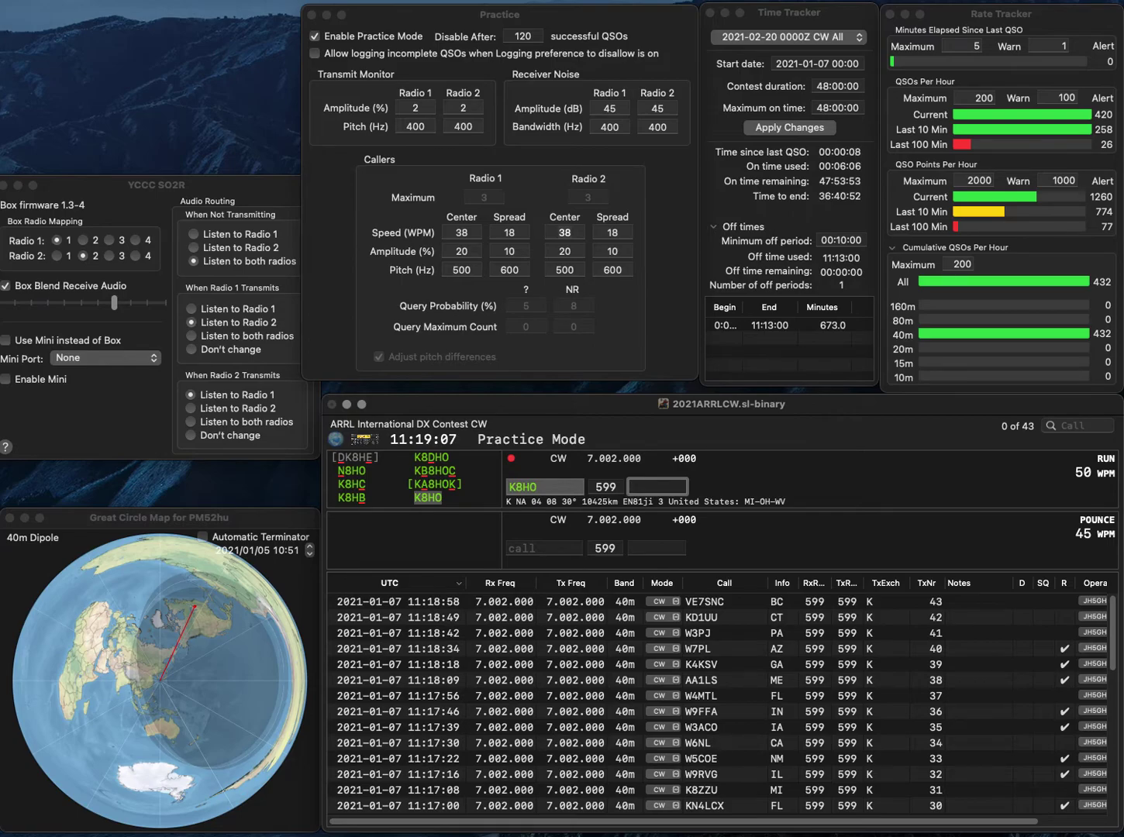
text(OH)
key(Return)
text(W1DAD)
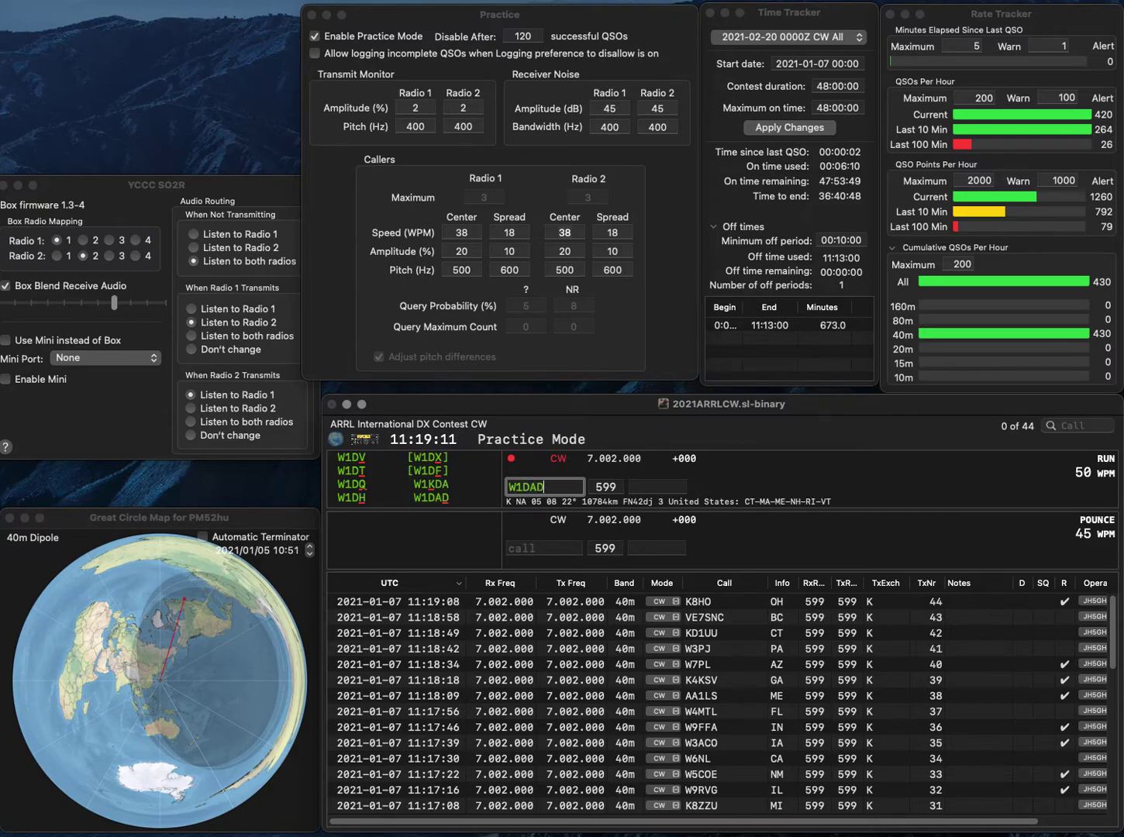
key(Return)
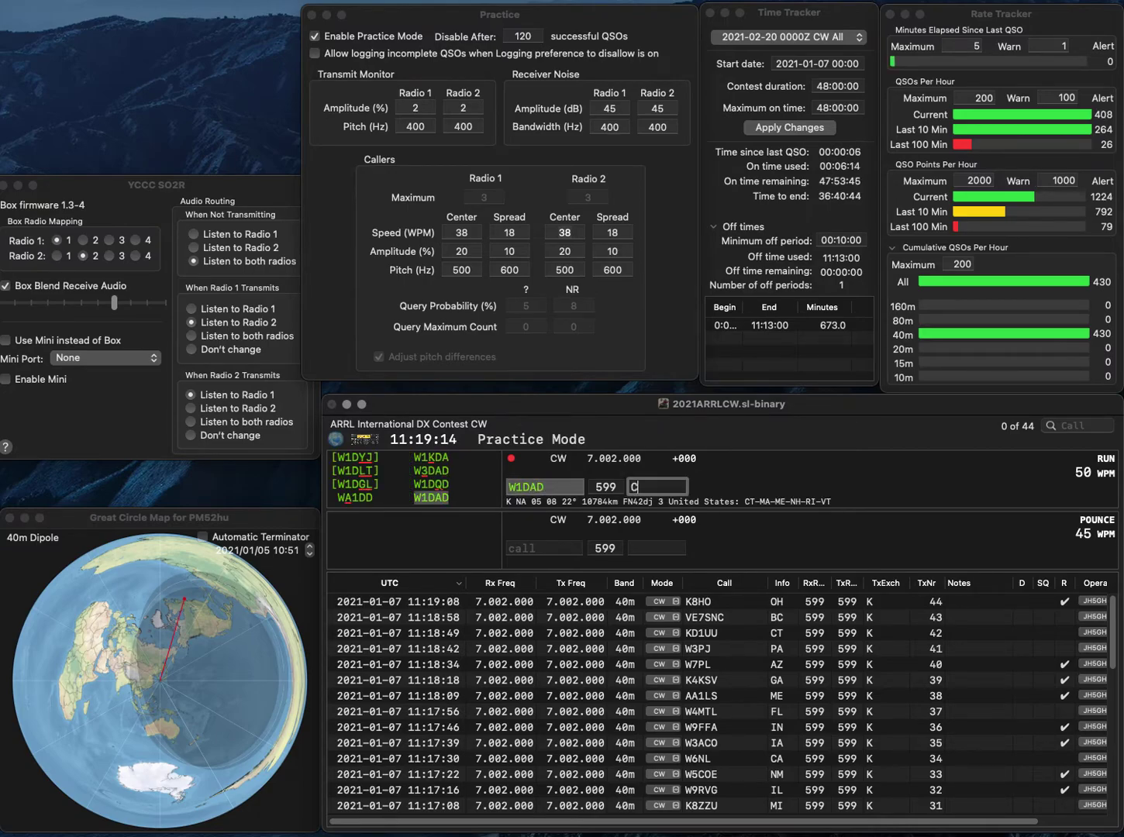
key(Return)
text(K5KV)
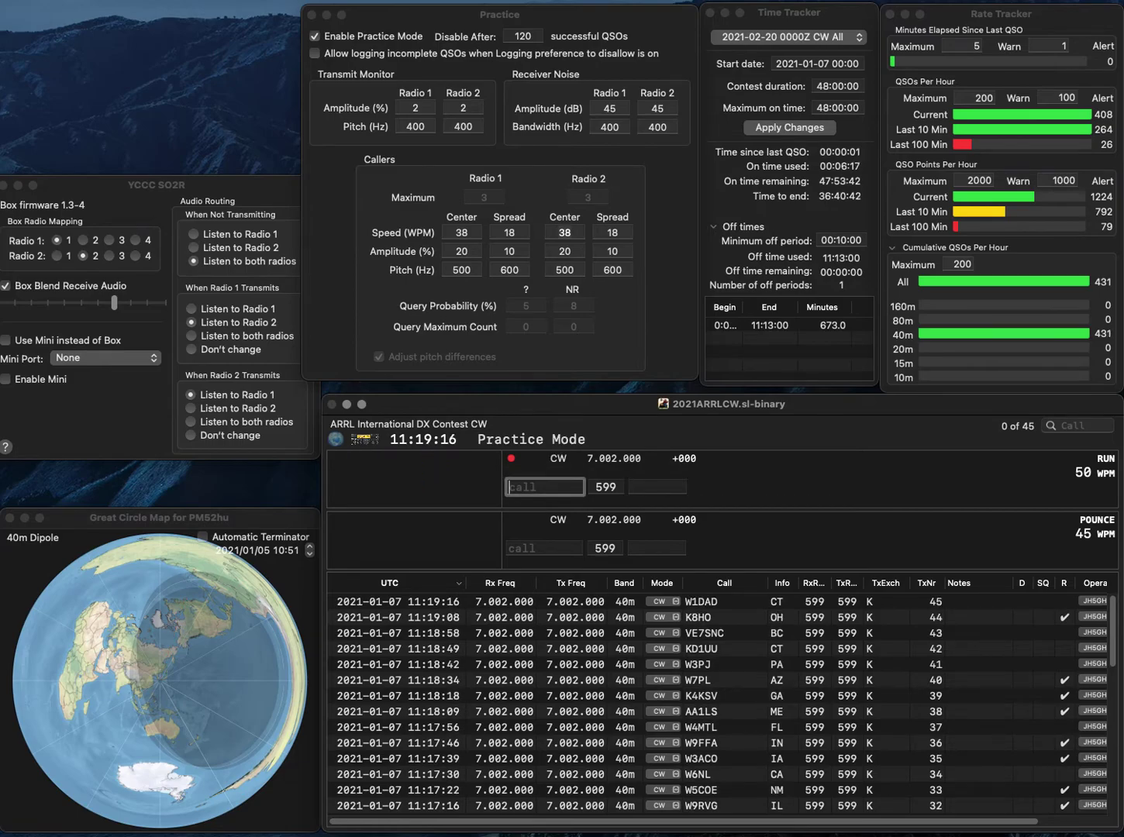
key(Return)
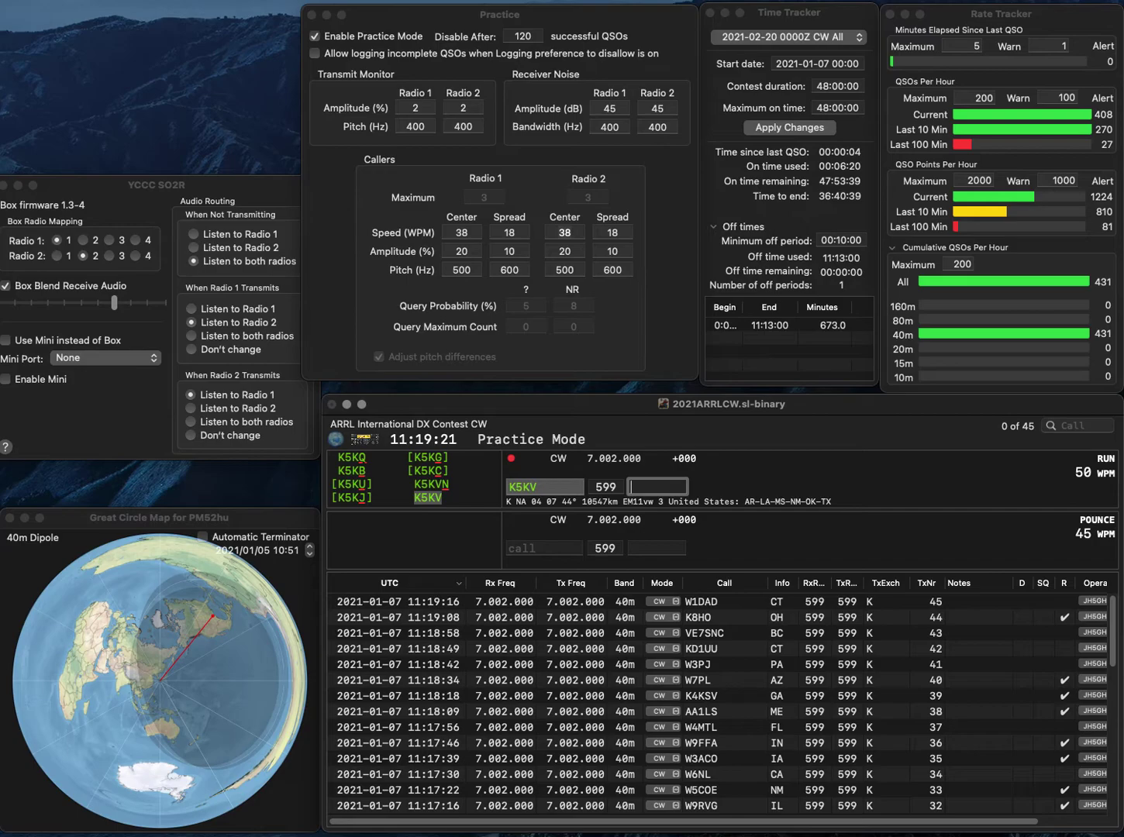
text(X)
key(Return)
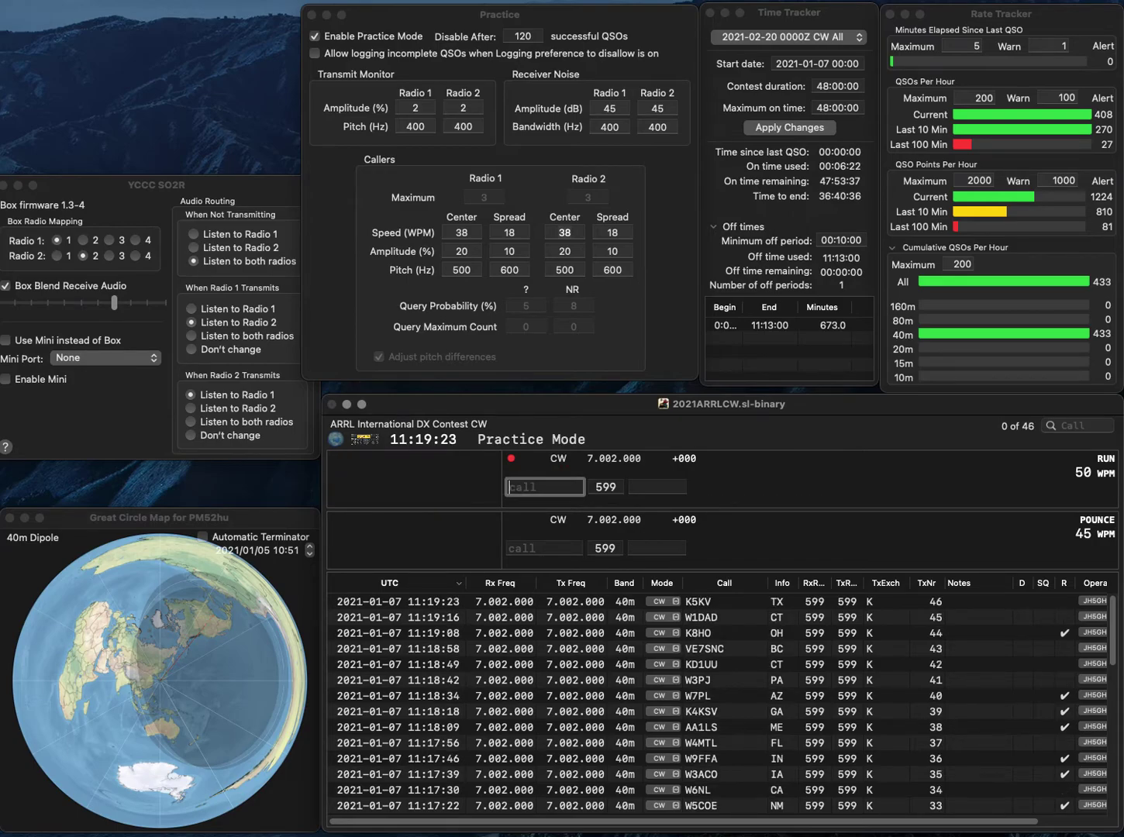
text(VO1)
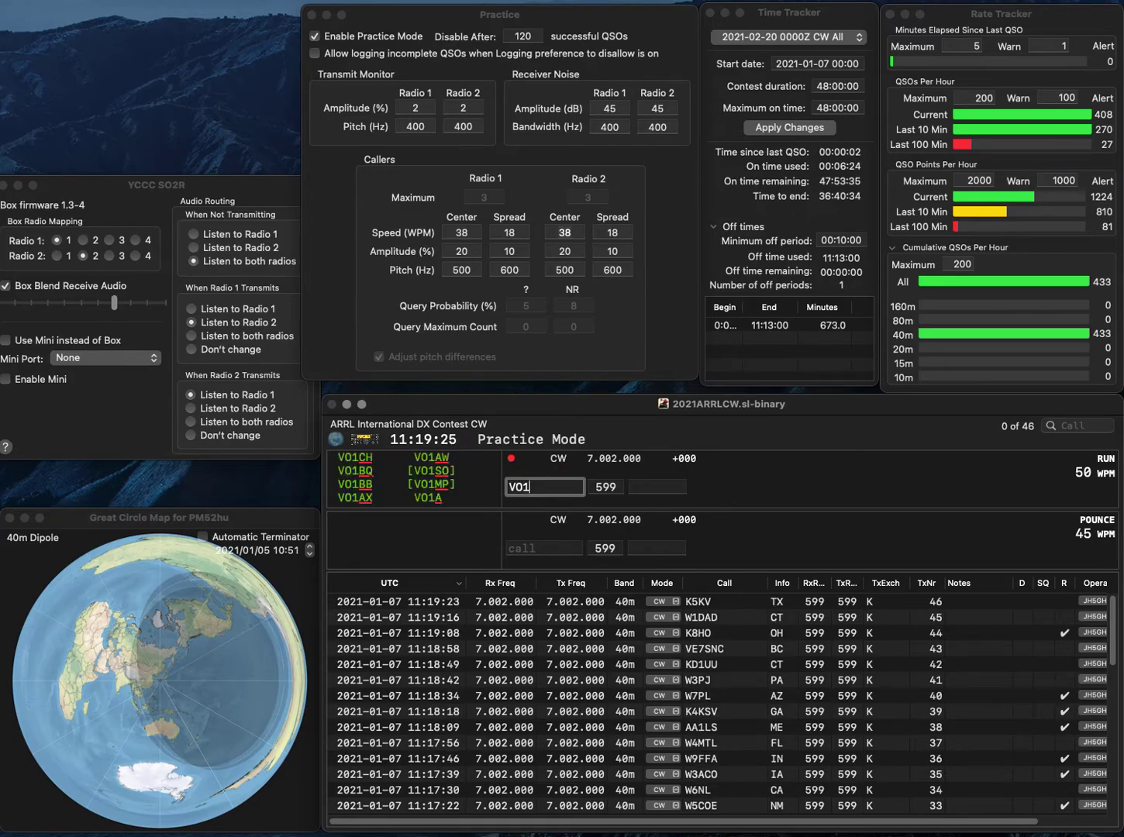
text(COD)
key(space)
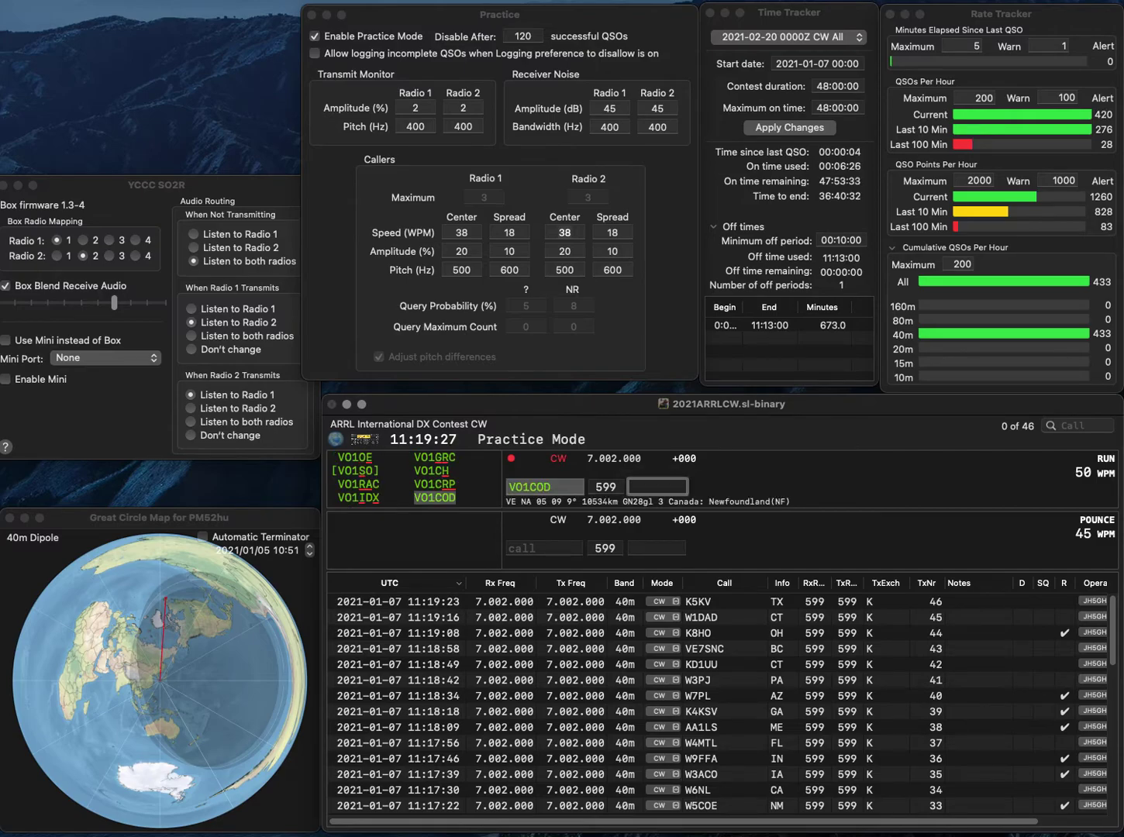
text(NF)
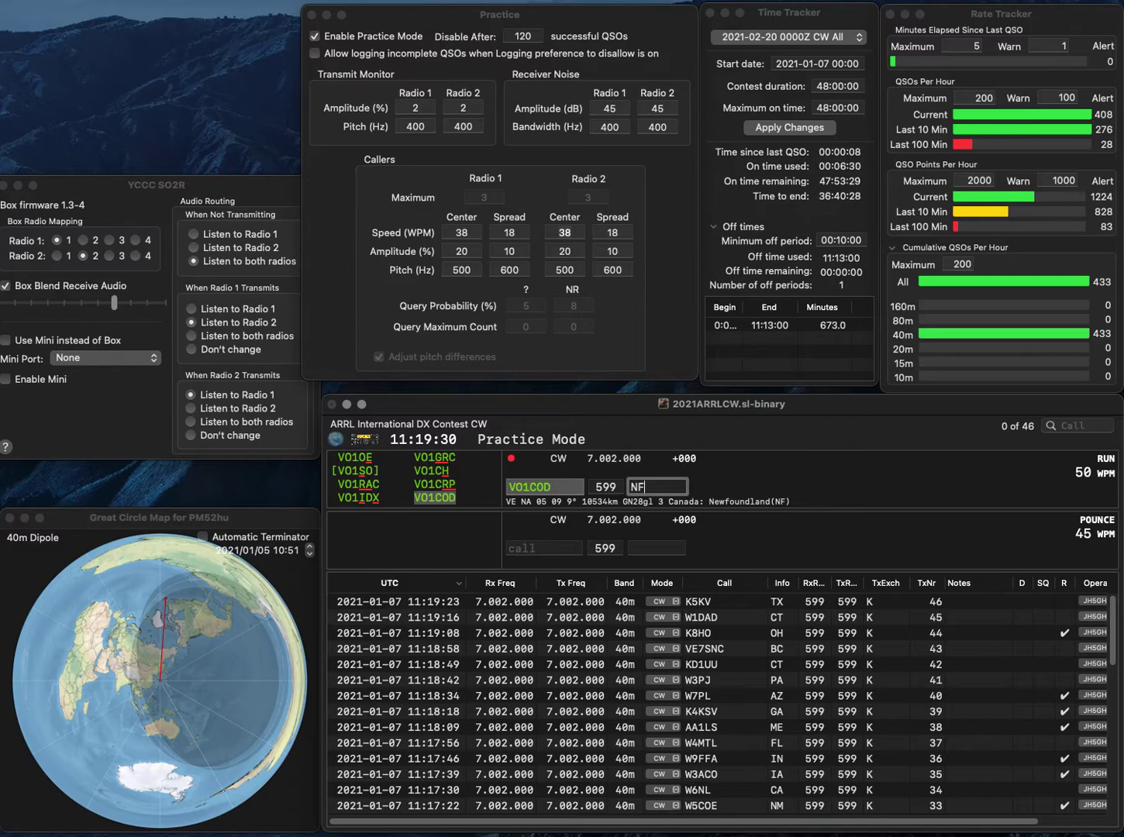
key(Return)
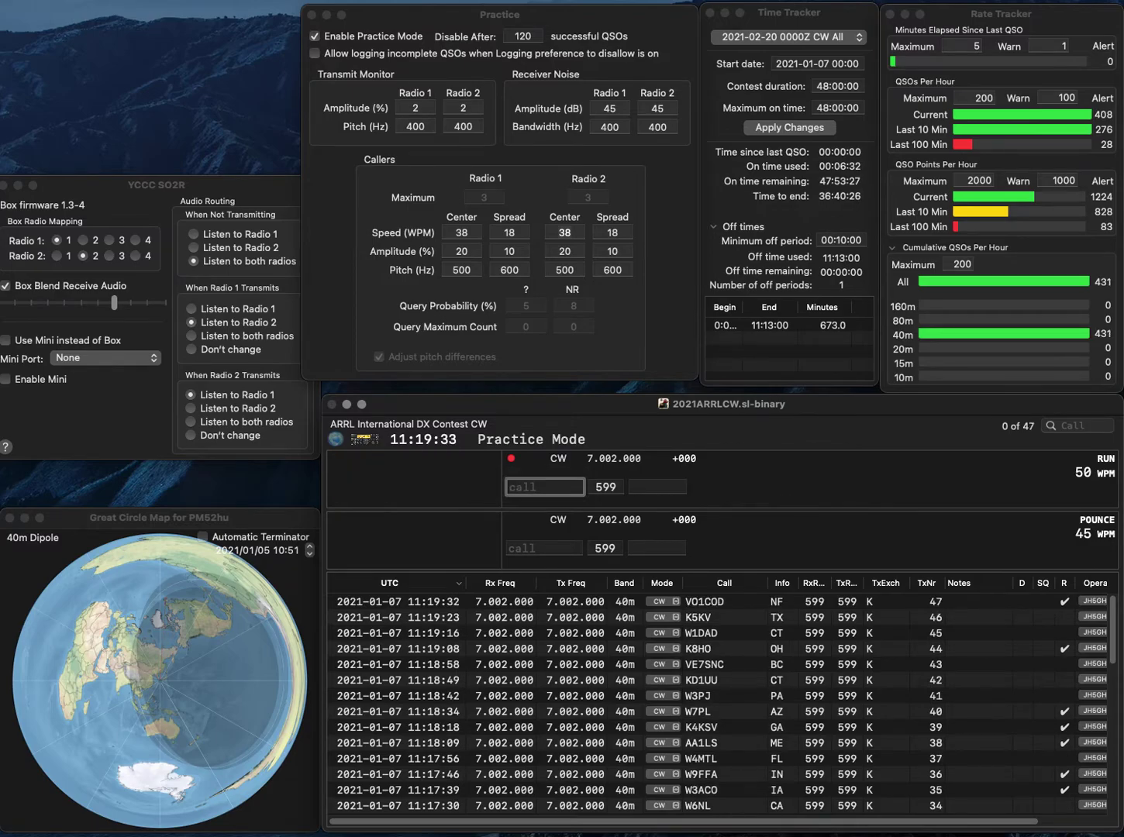
text(W3TMS)
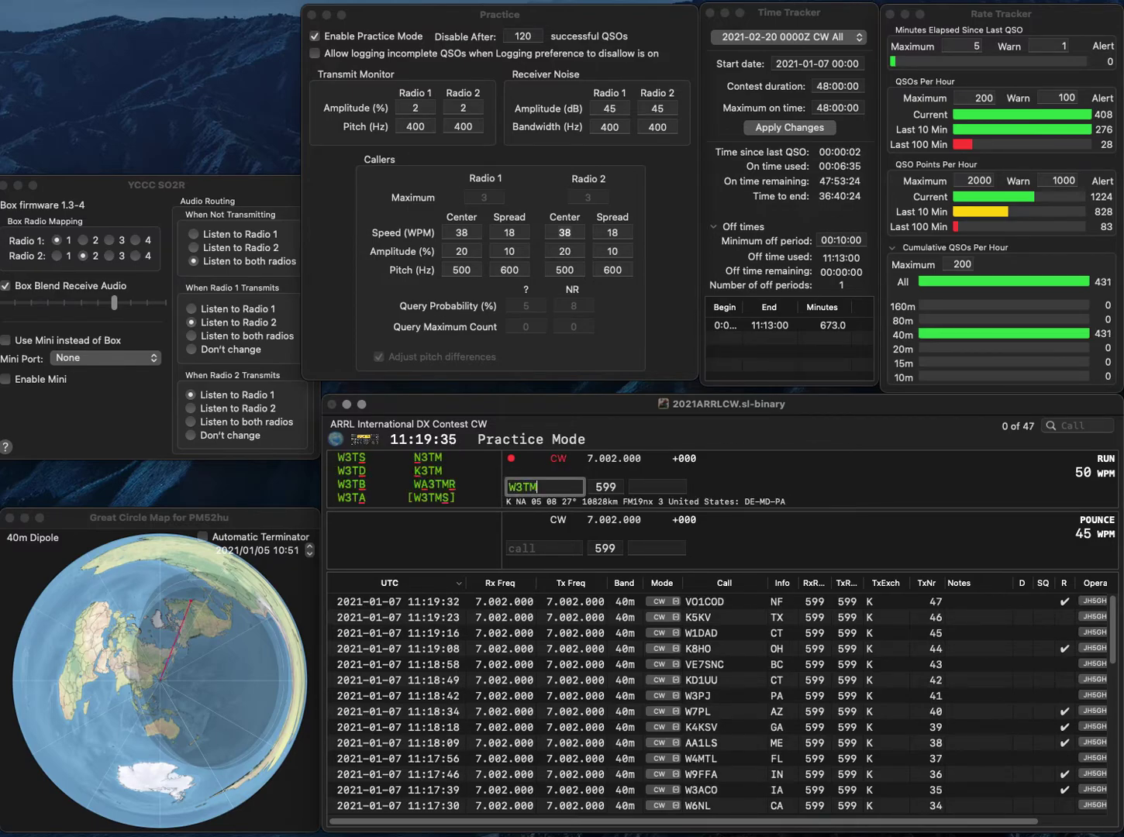
key(space)
text(MD)
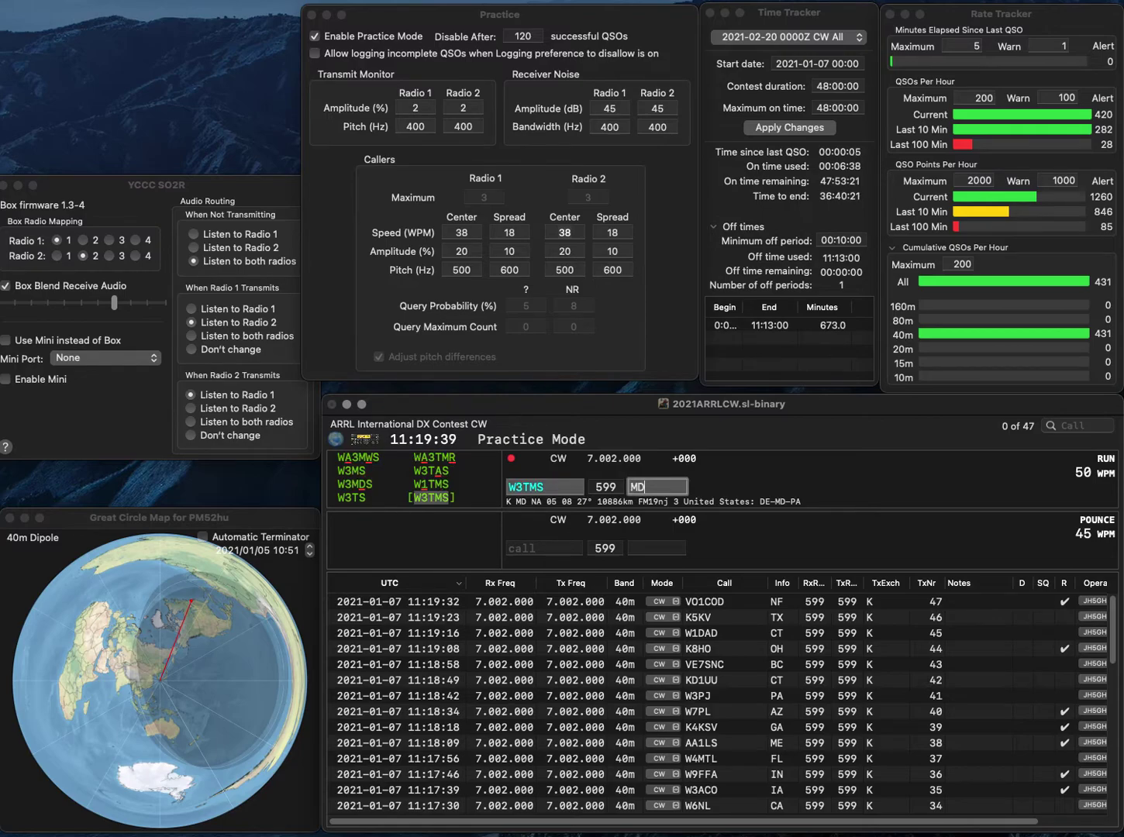
key(Return)
Log a contact with call sign AE0FA and received exchange SD on the run radio
text(E0FA)
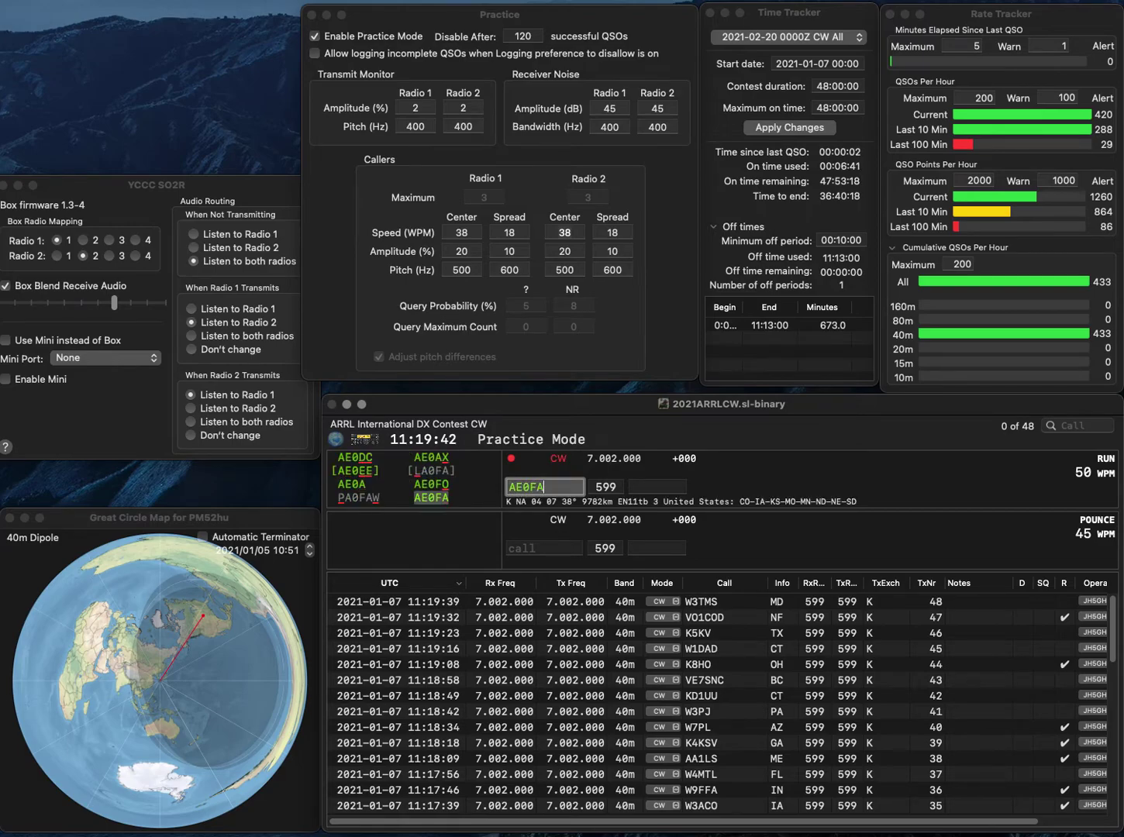
key(Return)
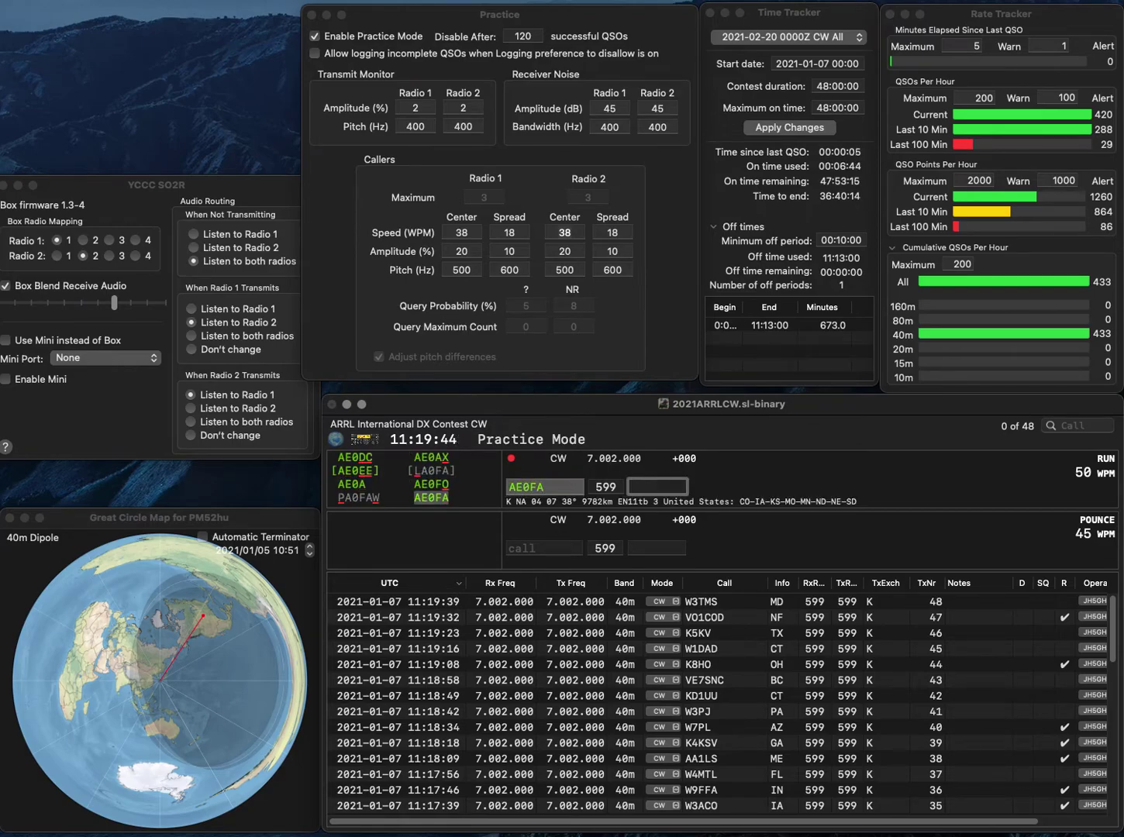
text(SD)
key(Return)
text(KG)
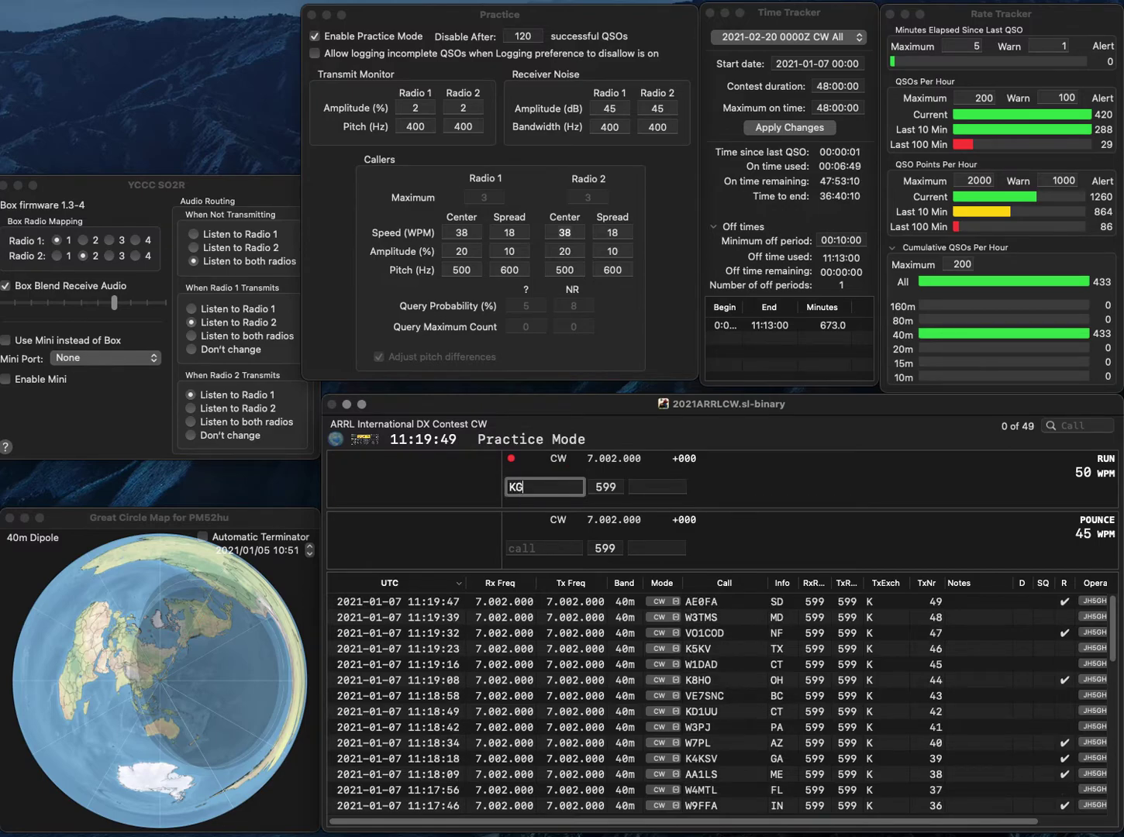
text(6MWI)
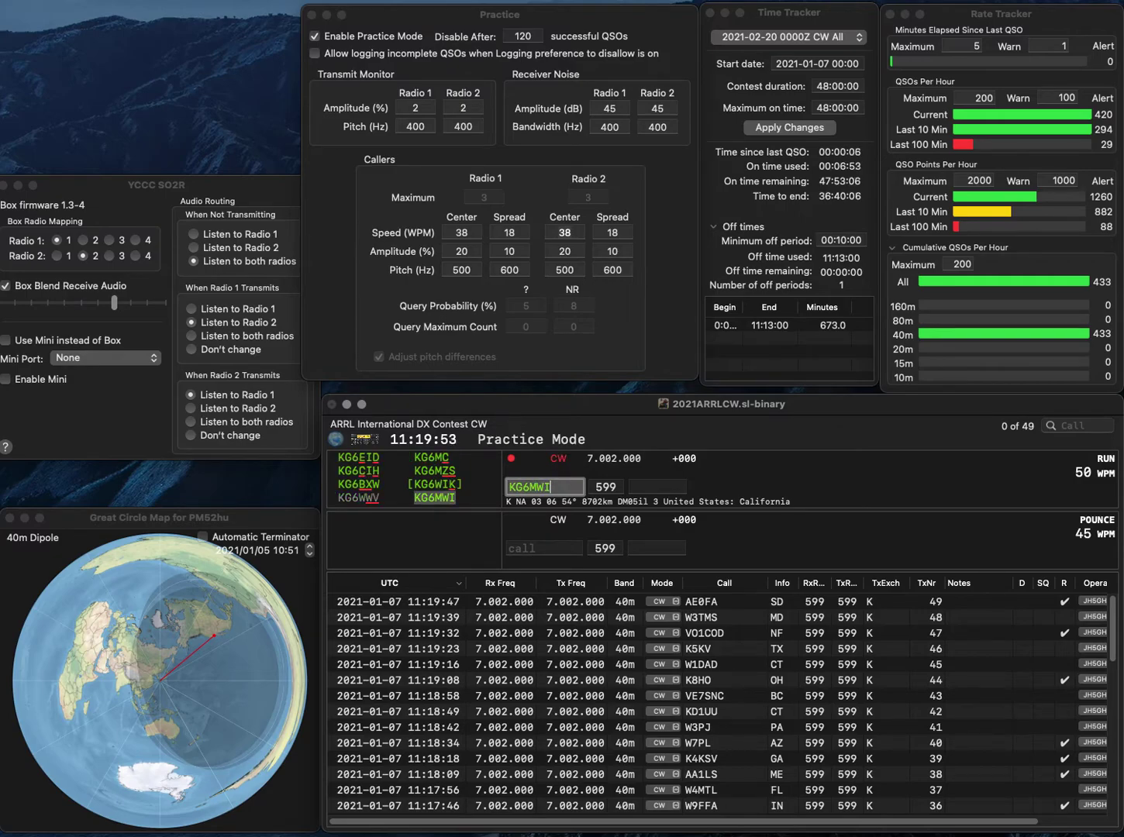
click(657, 486)
text(CT)
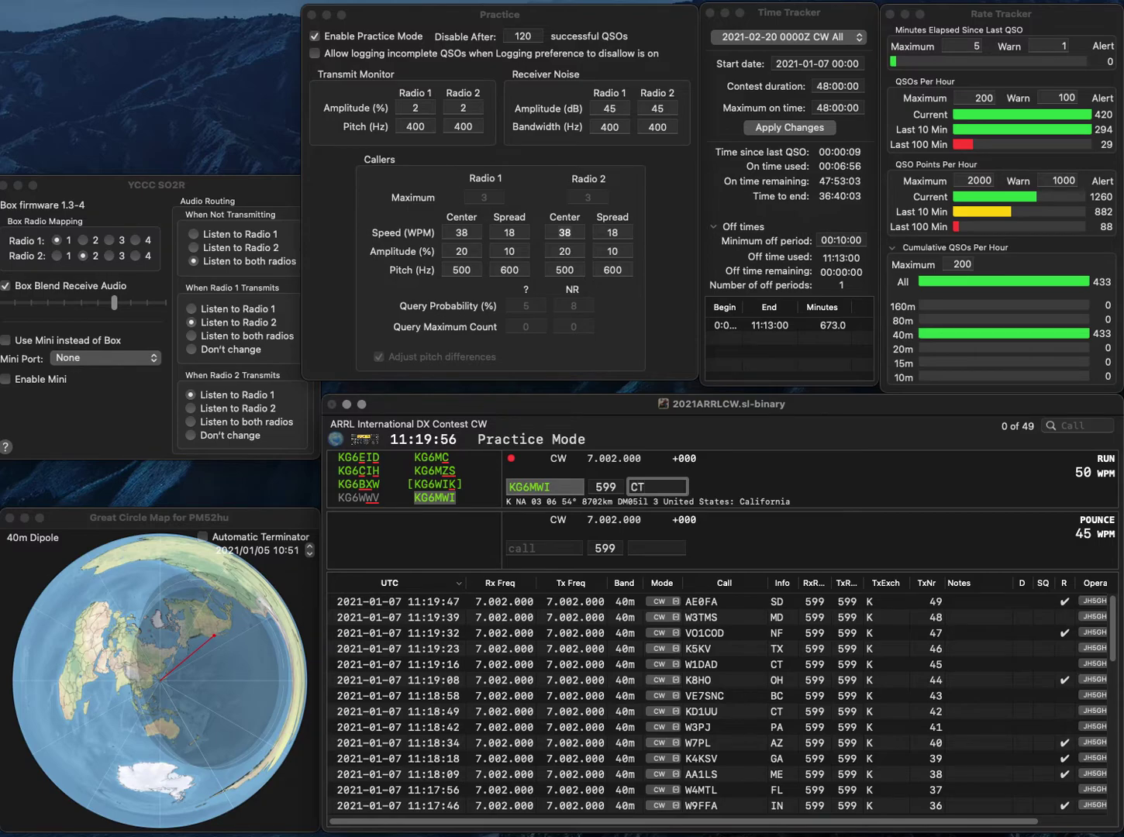
key(Return)
text(K5)
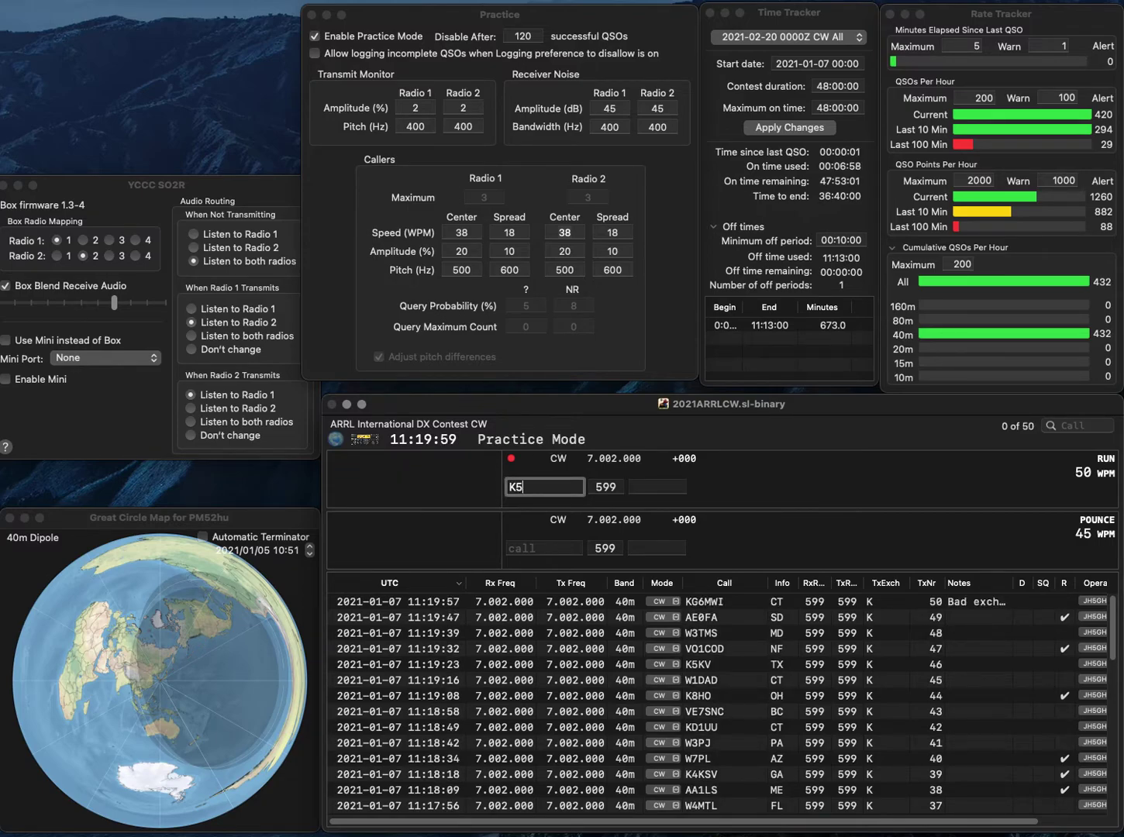
text(EC)
key(space)
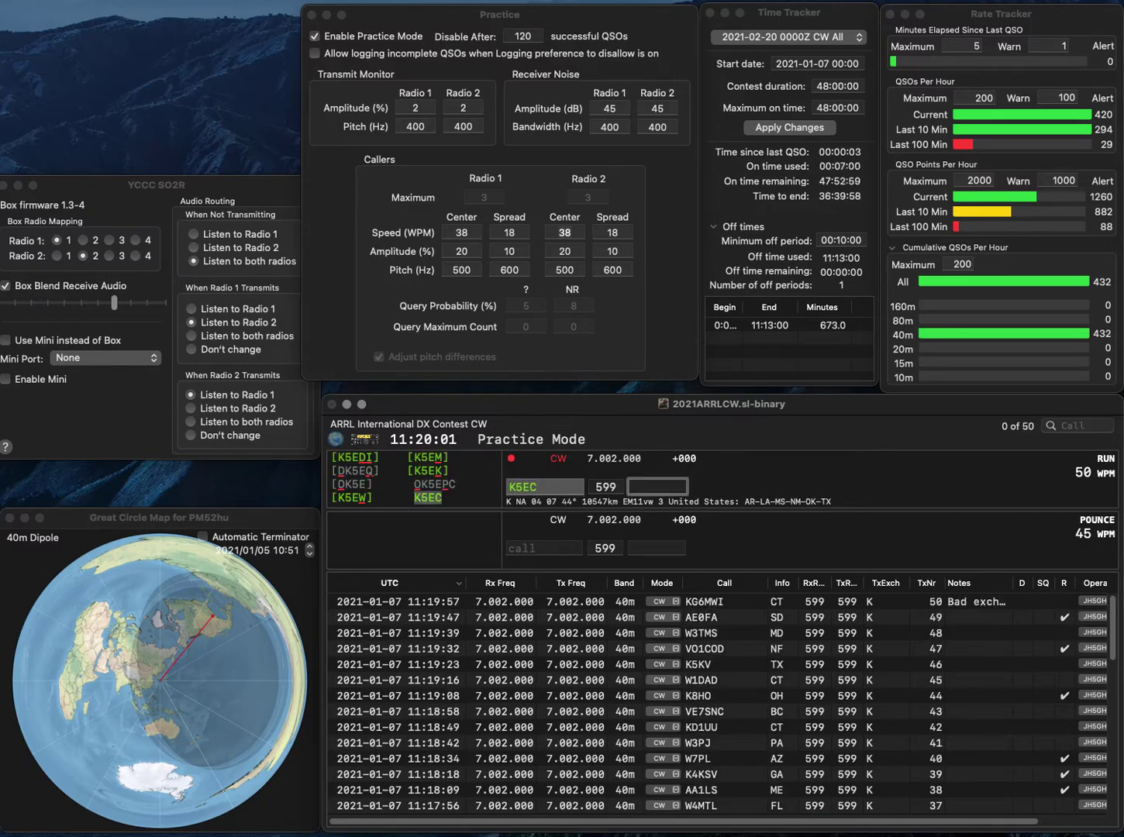
text(NM)
key(Return)
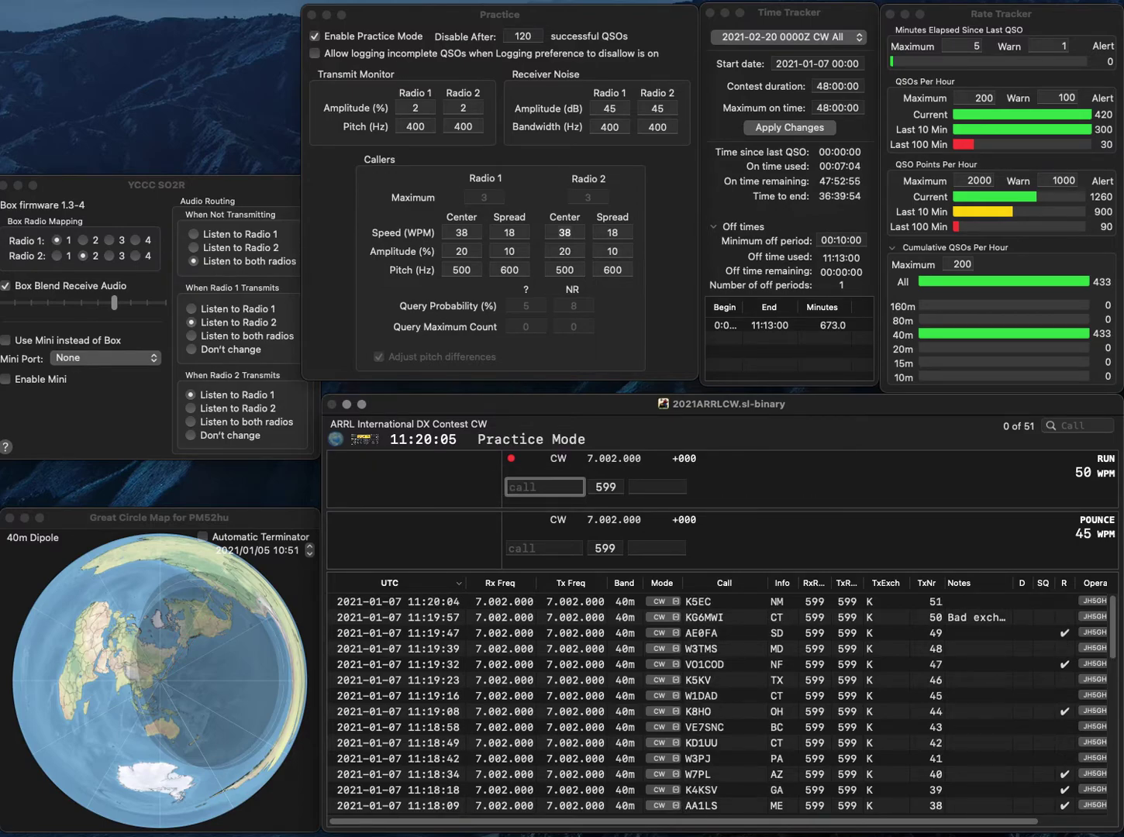
text(VE7TTW)
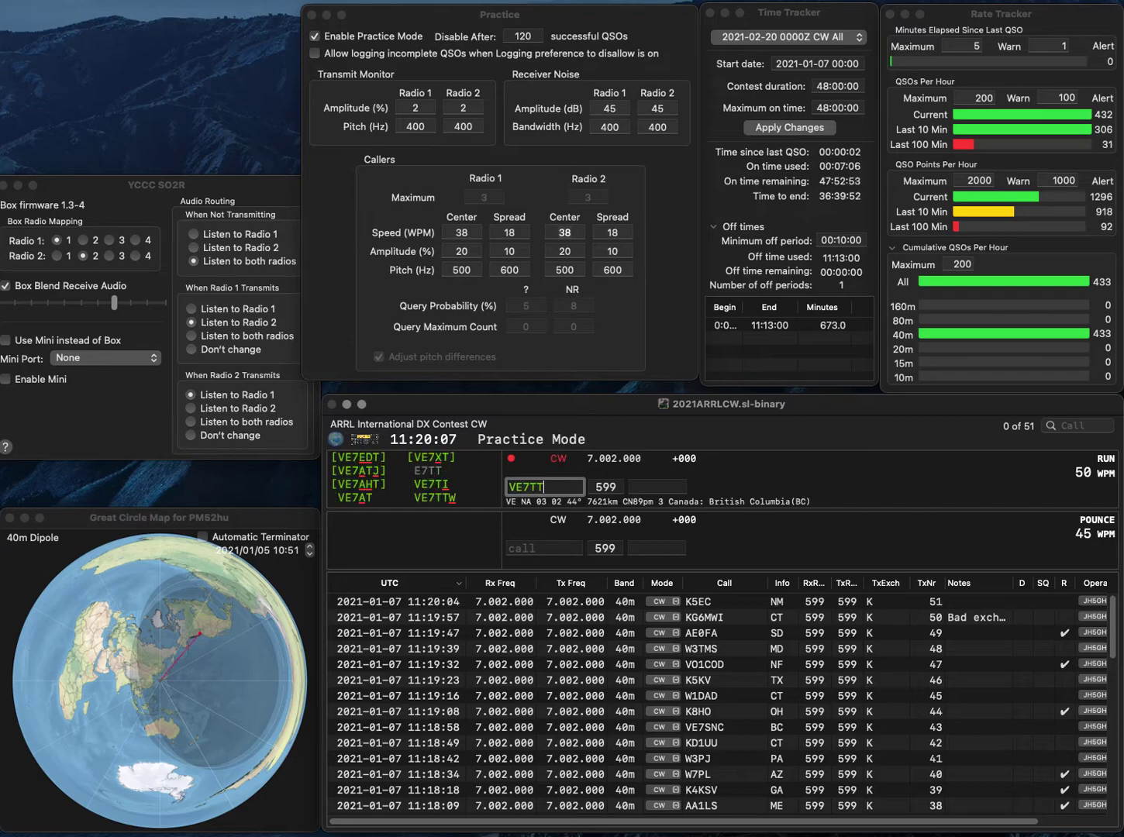
key(Return)
text(BC)
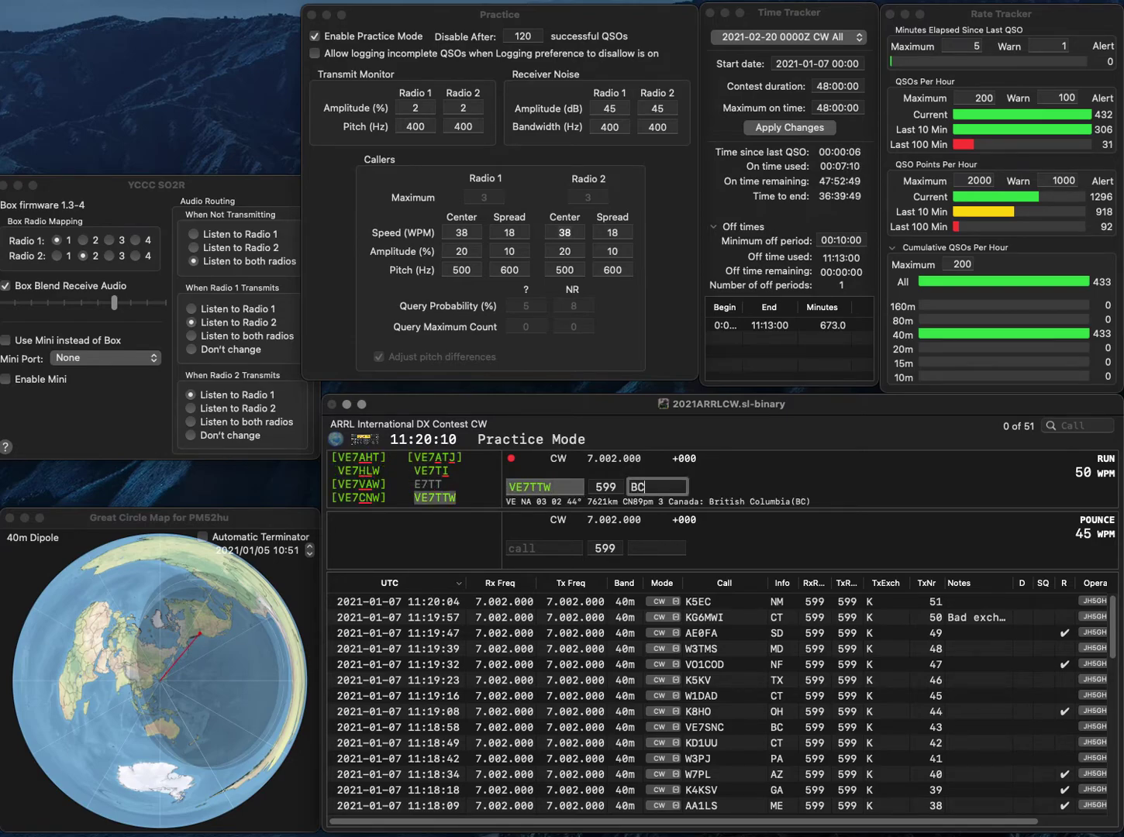
key(Return)
text(KC7UFM)
key(Return)
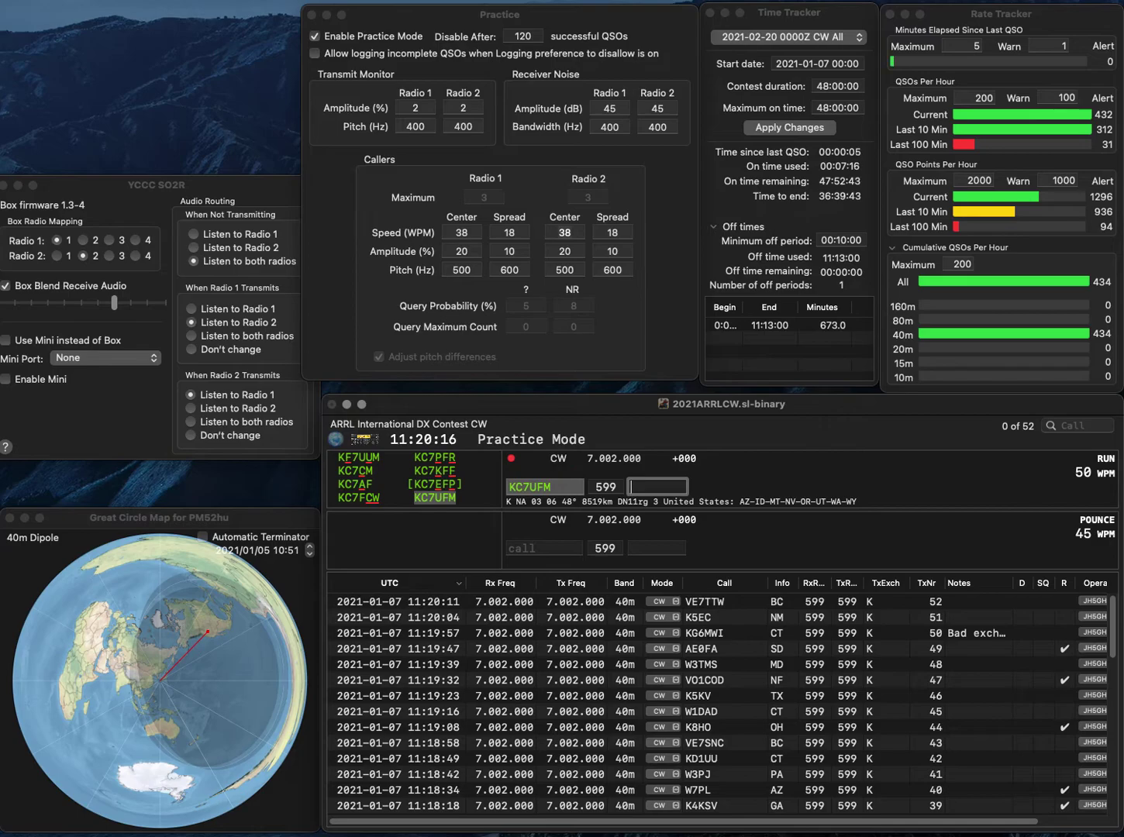
text(Z)
key(Return)
Log a contact with call sign KM8G and received exchange WV on the run radio
text(KM8G)
key(Return)
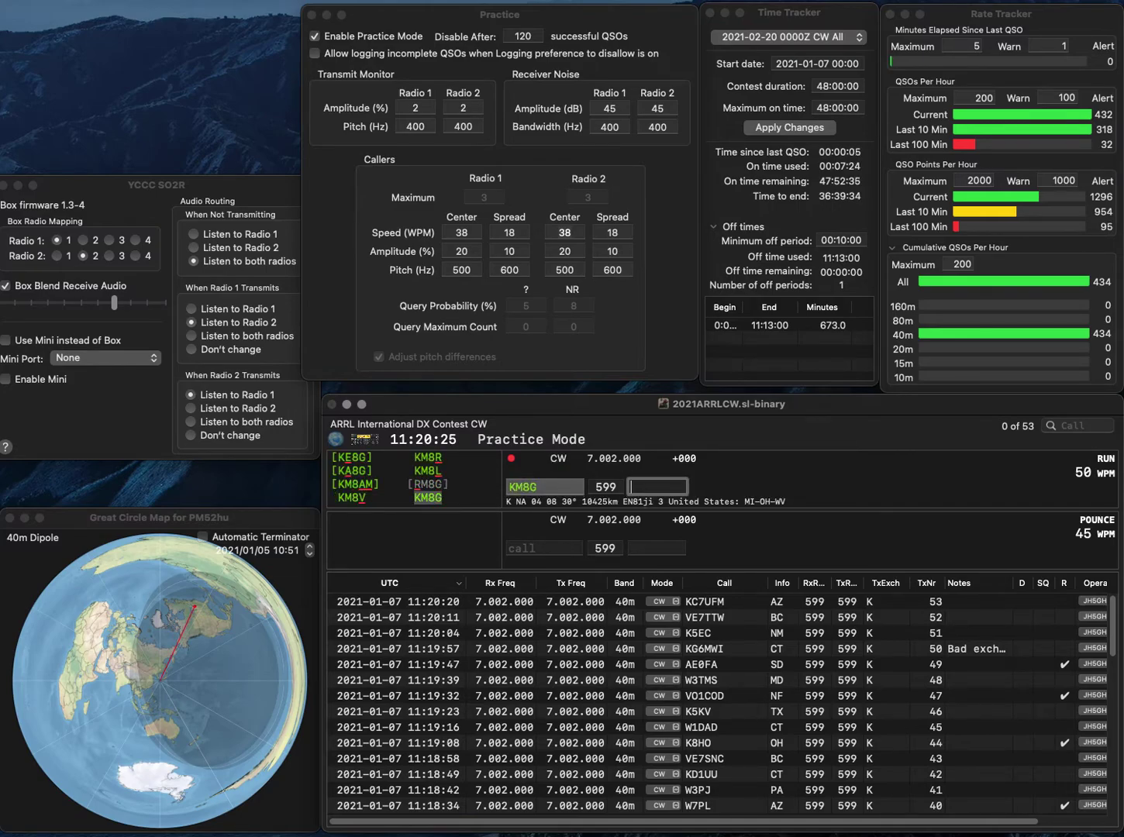
text(V)
key(Return)
Log a contact with call sign N4USB and received exchange NC on the run radio
text(N4USB)
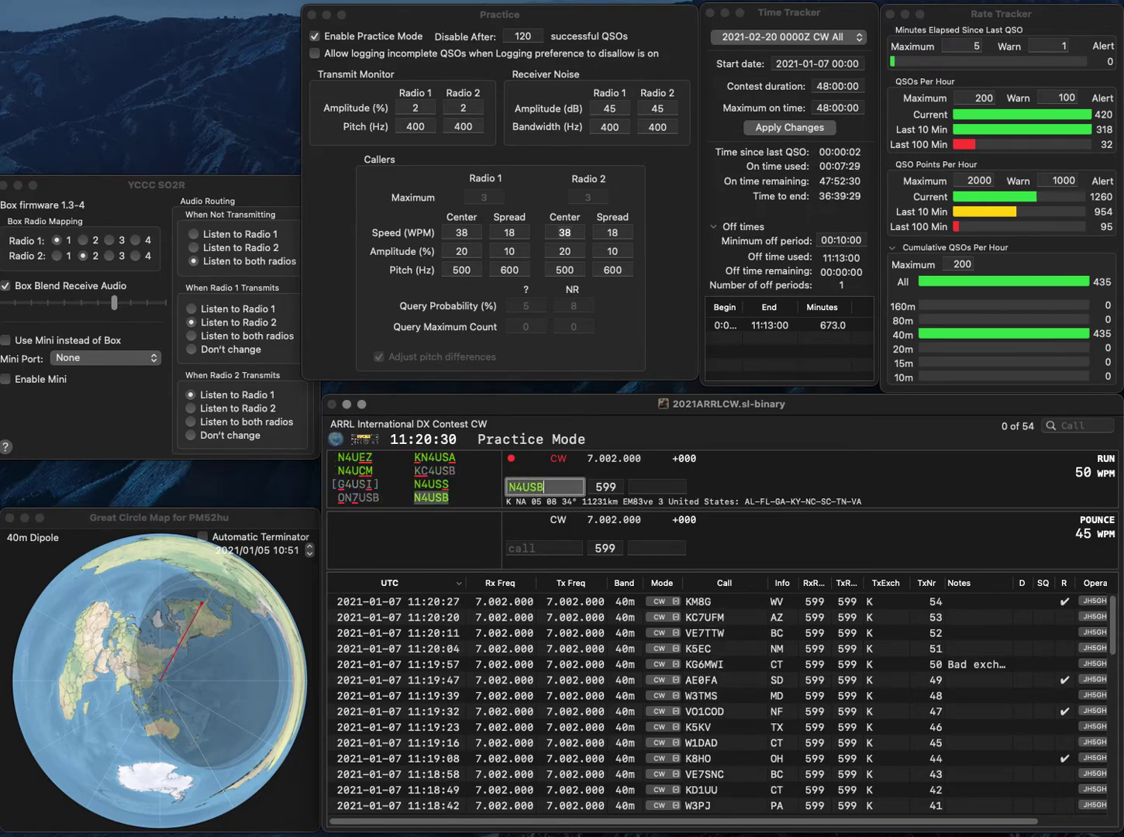
key(Return)
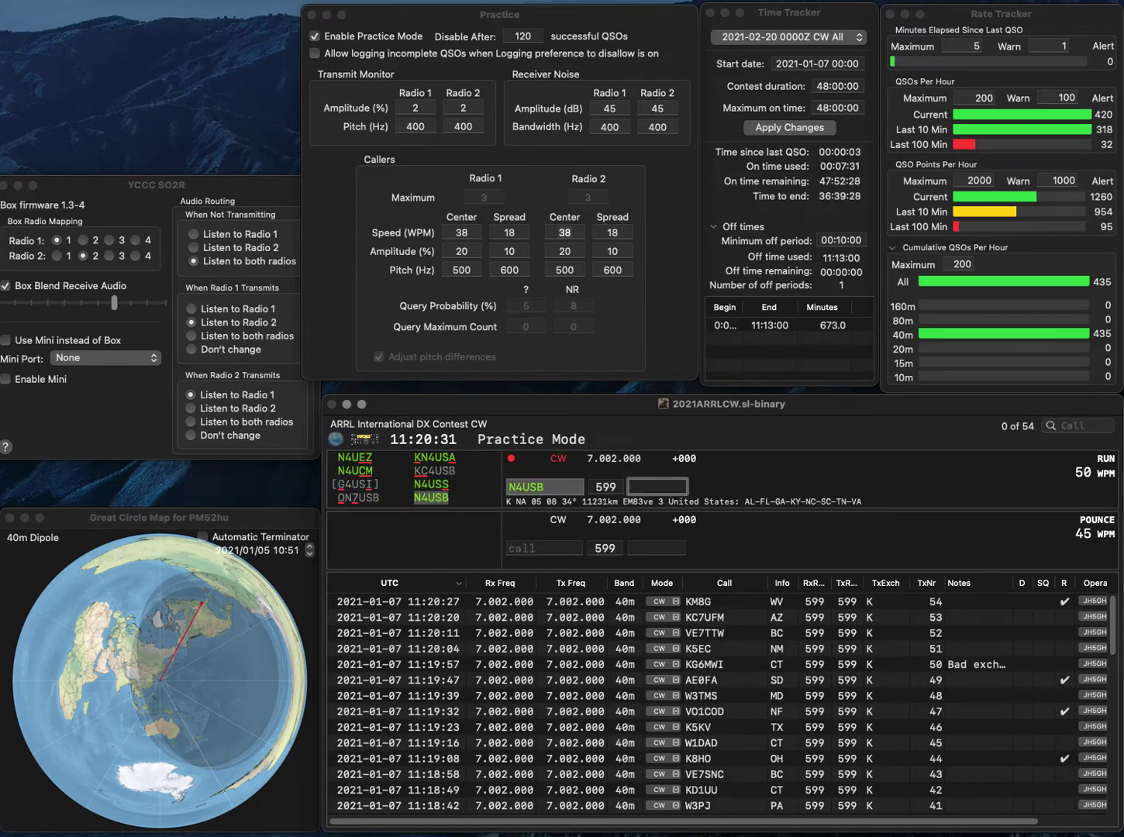
text(NC)
key(Return)
text(N9OU)
key(Return)
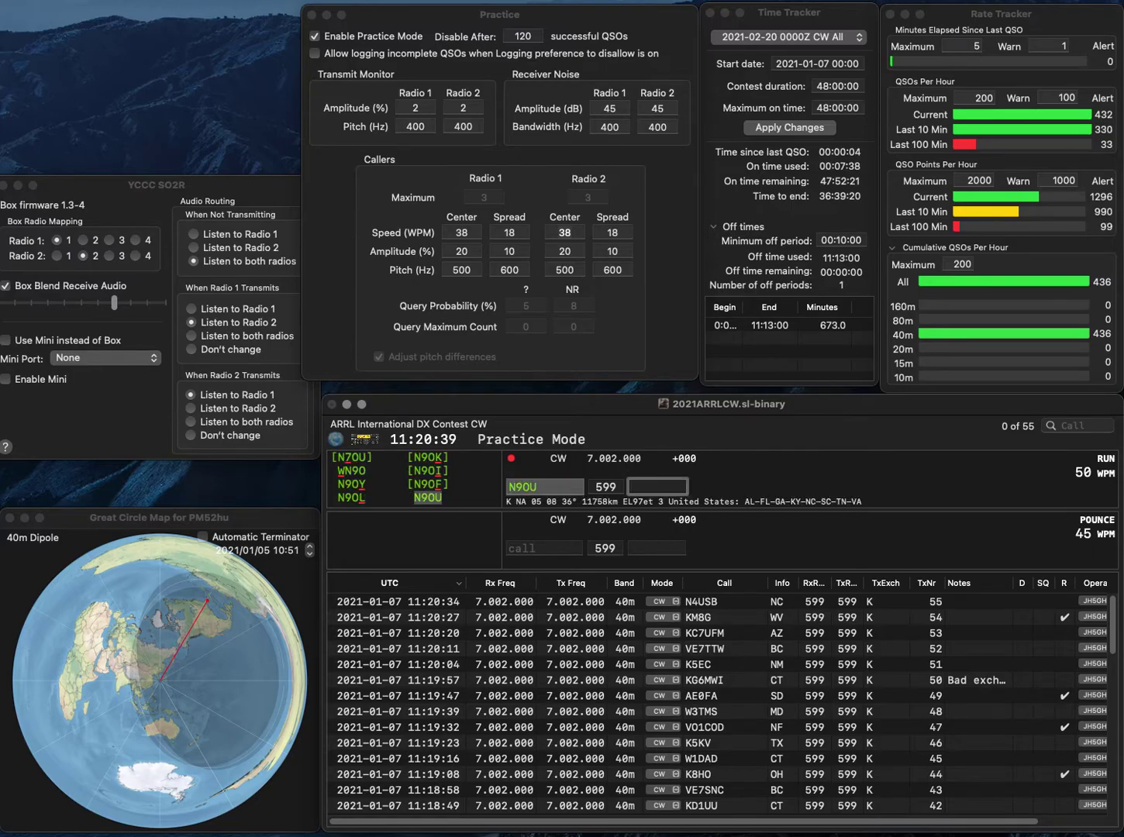
text(SC)
key(Return)
text(K)
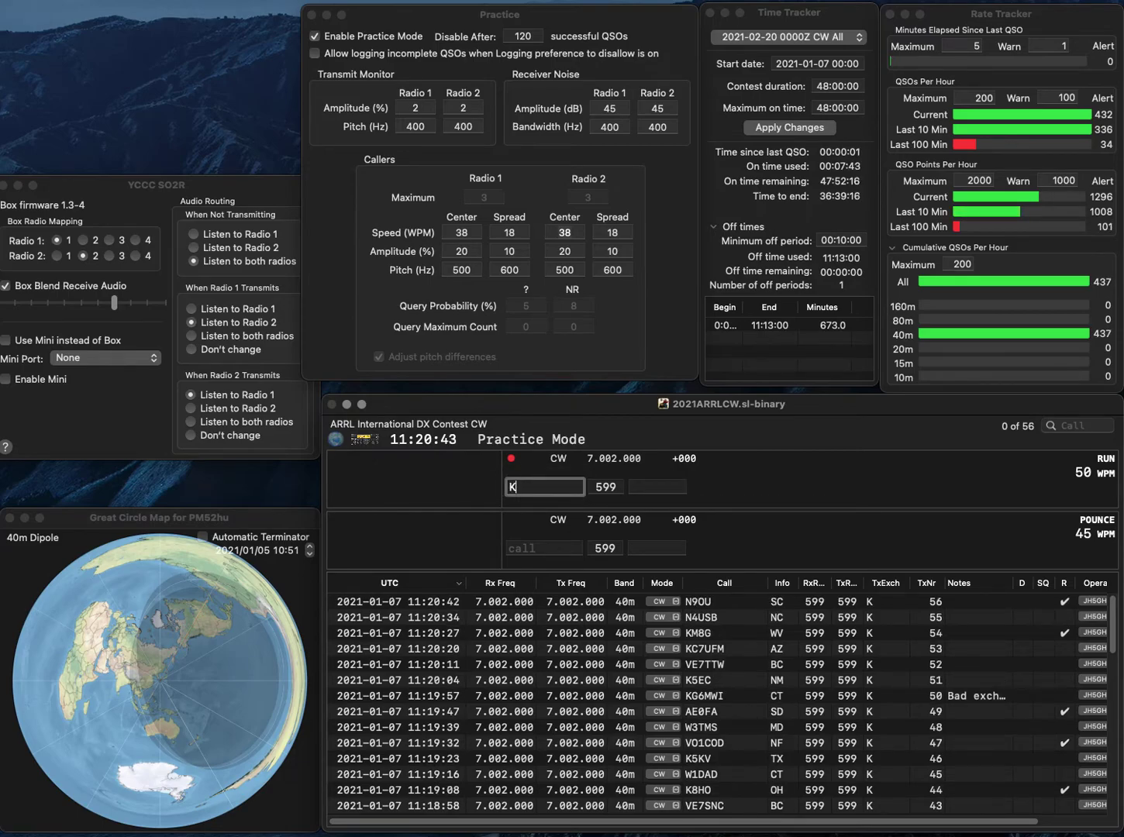
text(A3PCX)
key(Return)
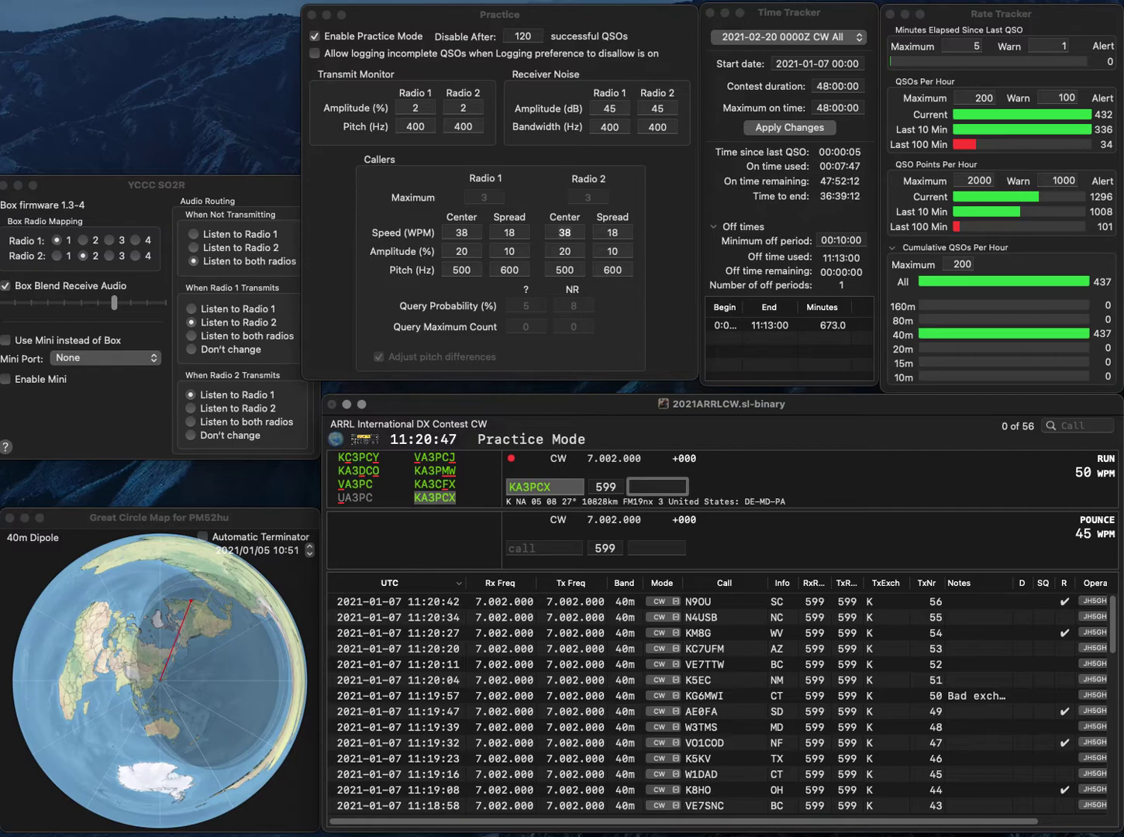
text(DE)
key(Return)
text(K4)
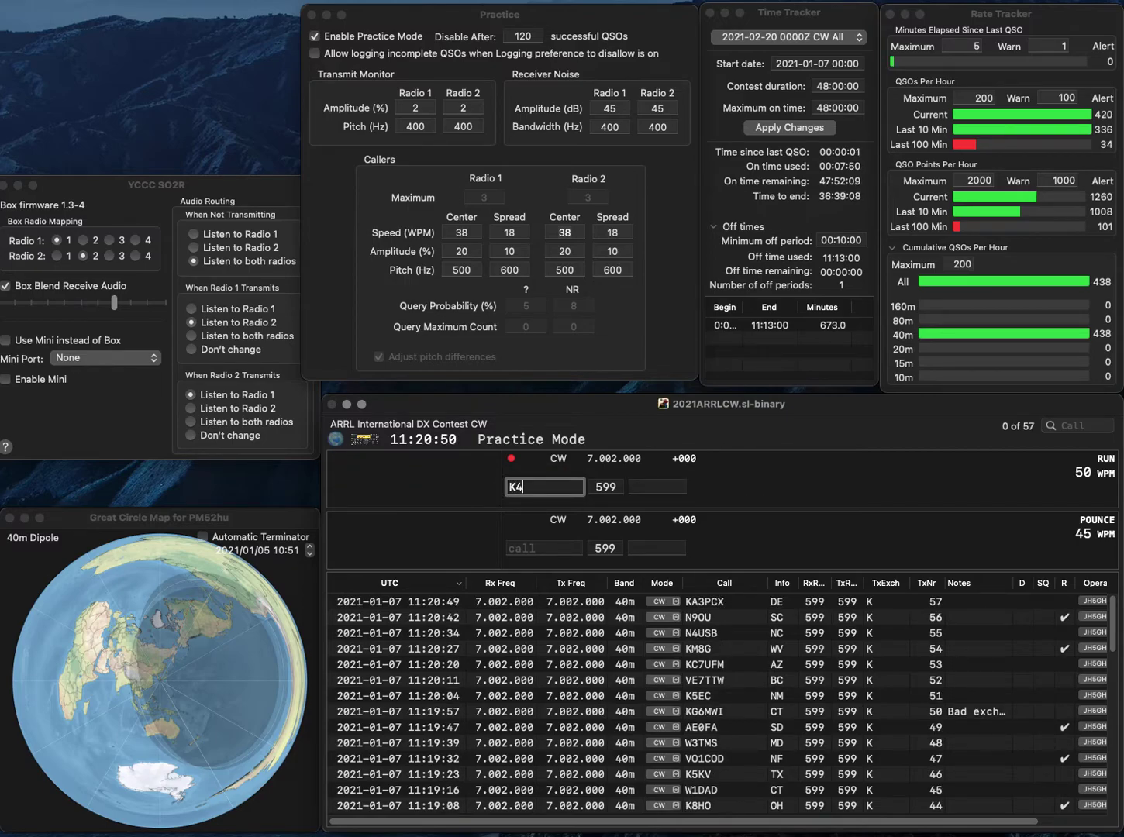
text(DME)
key(Return)
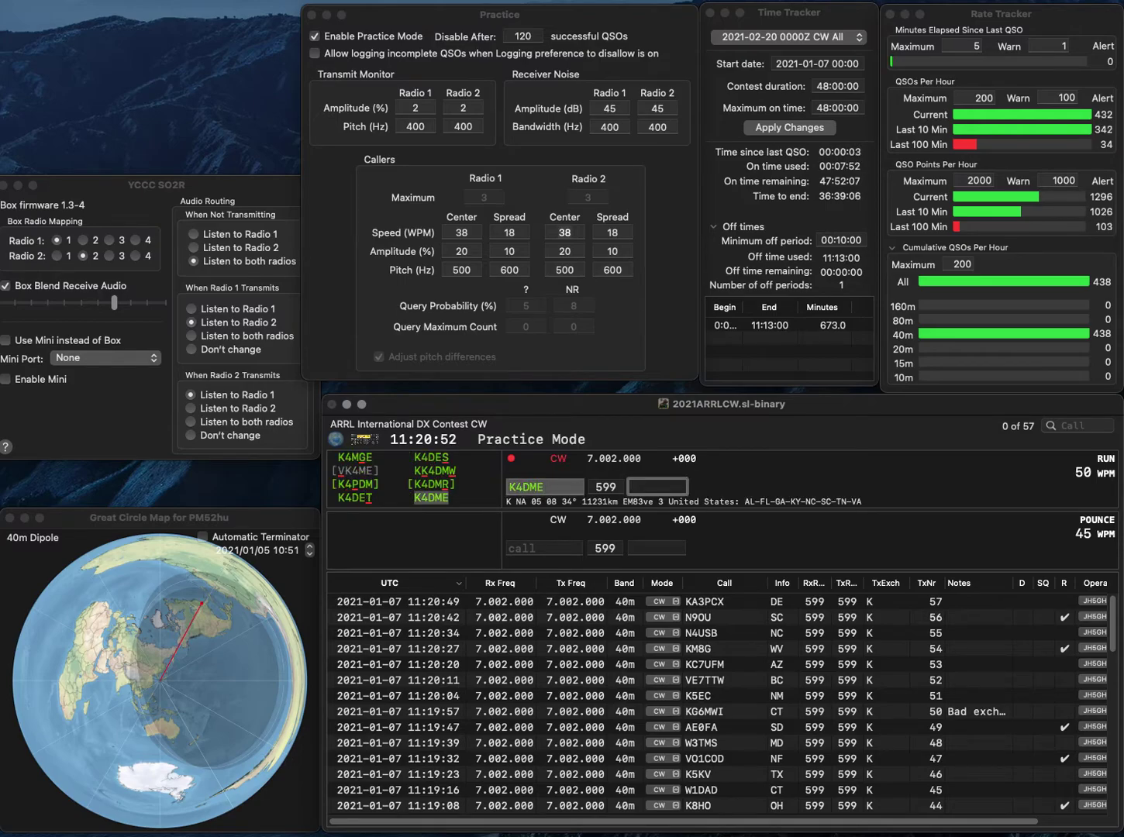
text(KY)
key(Return)
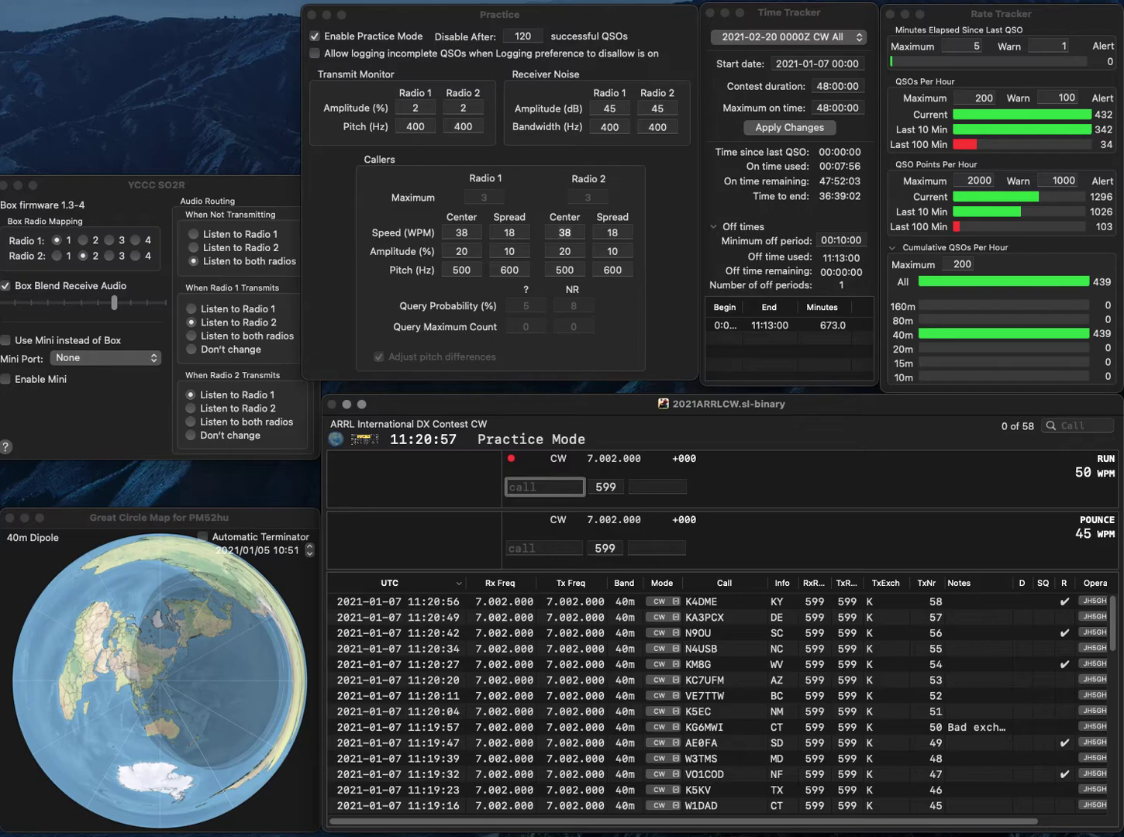
text(AA0)
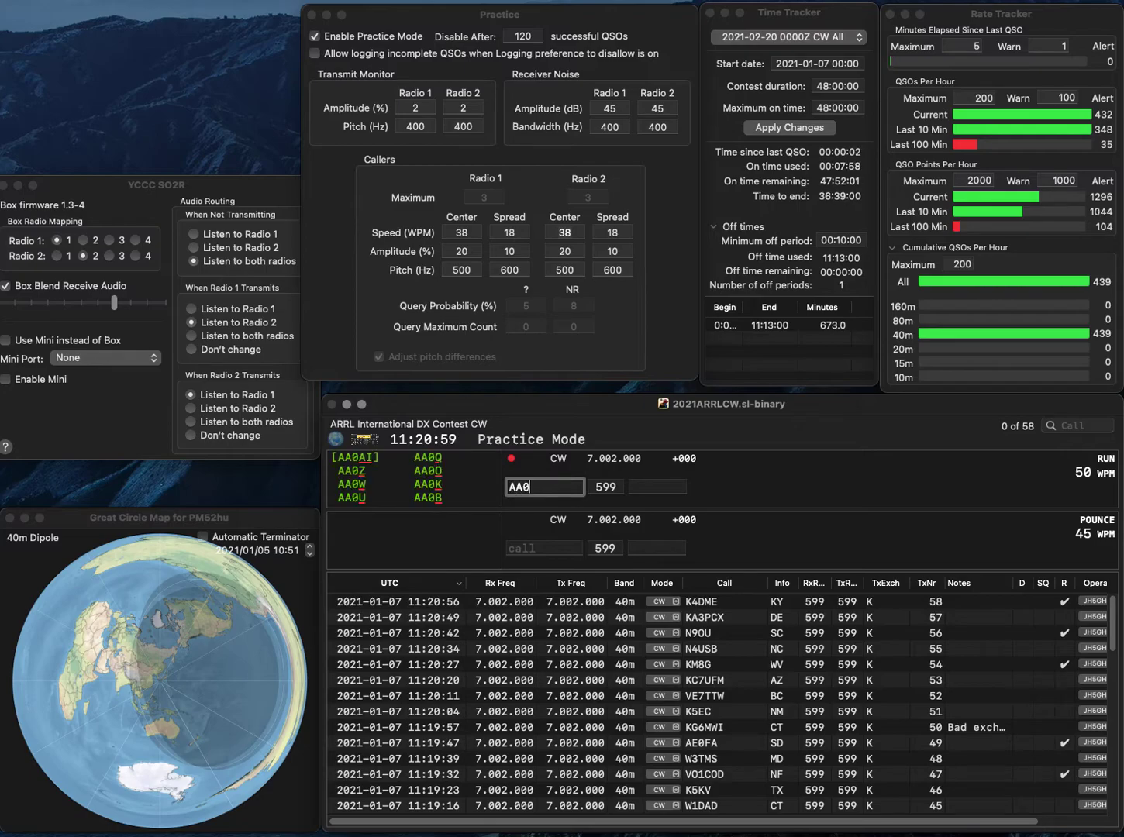
text(6PP)
key(Tab)
text(CA)
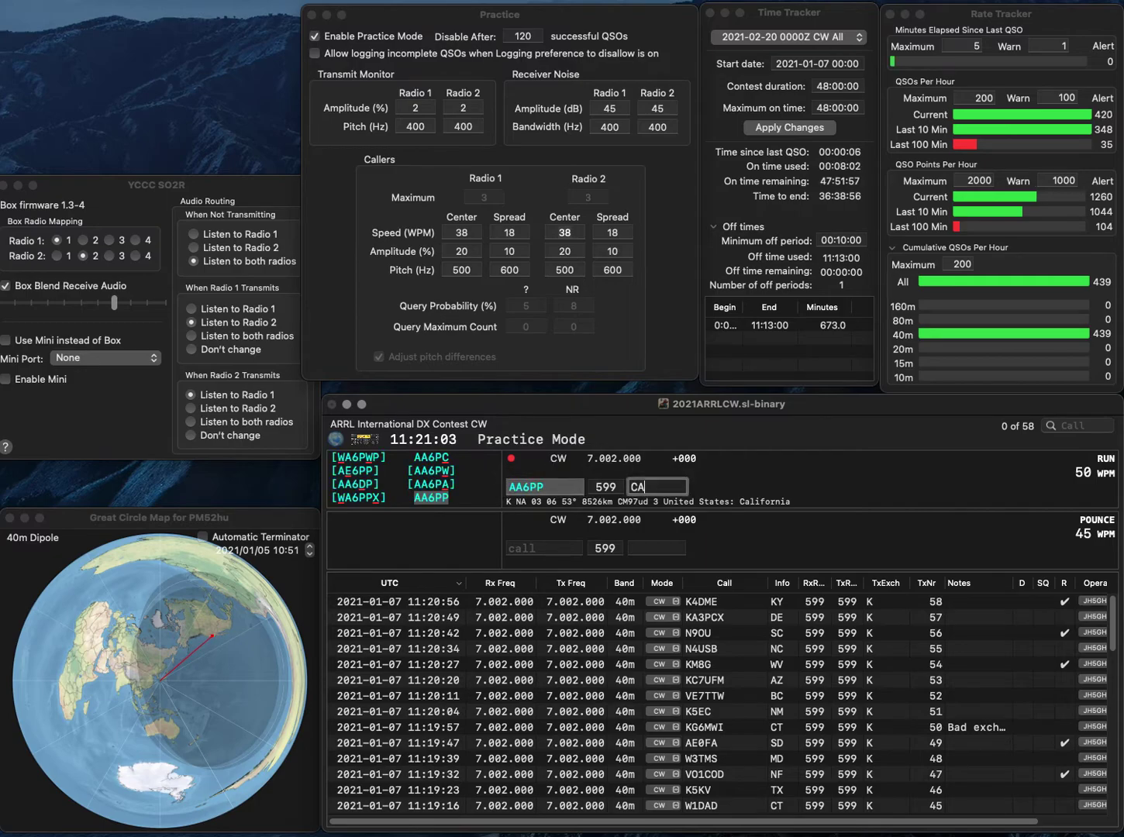
key(Return)
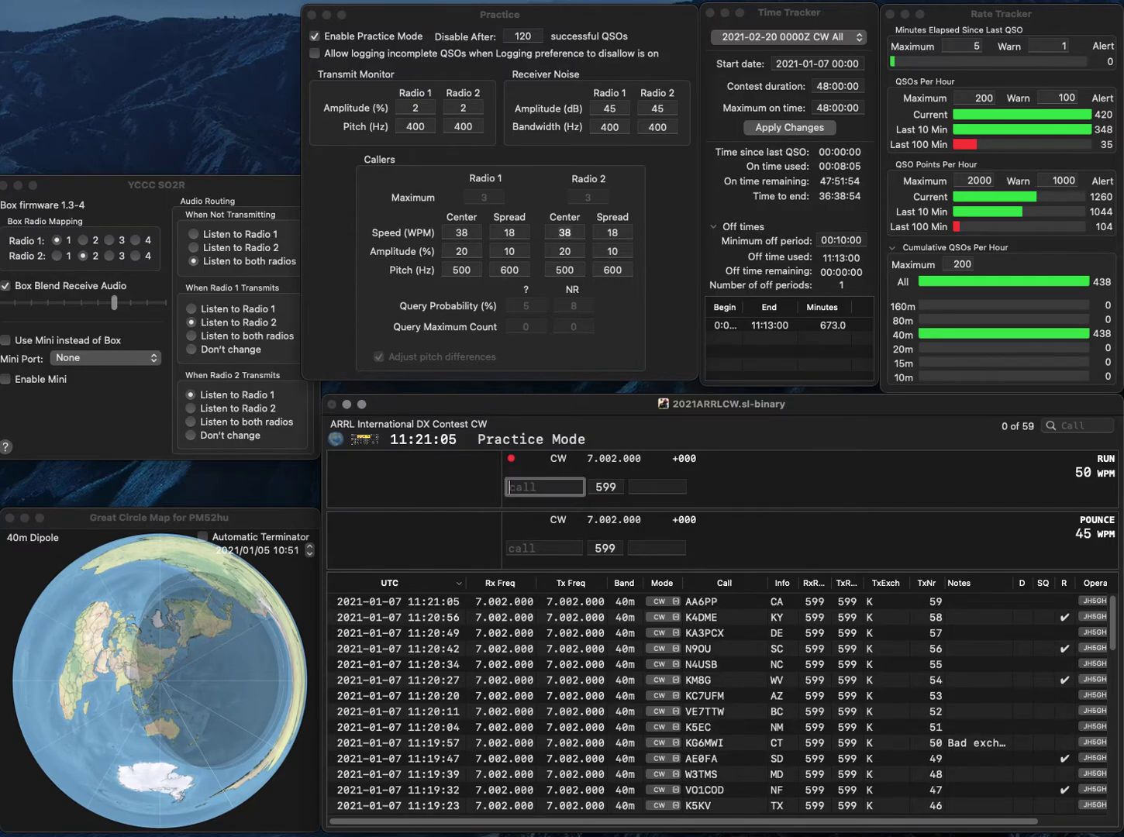
text(VA3ET)
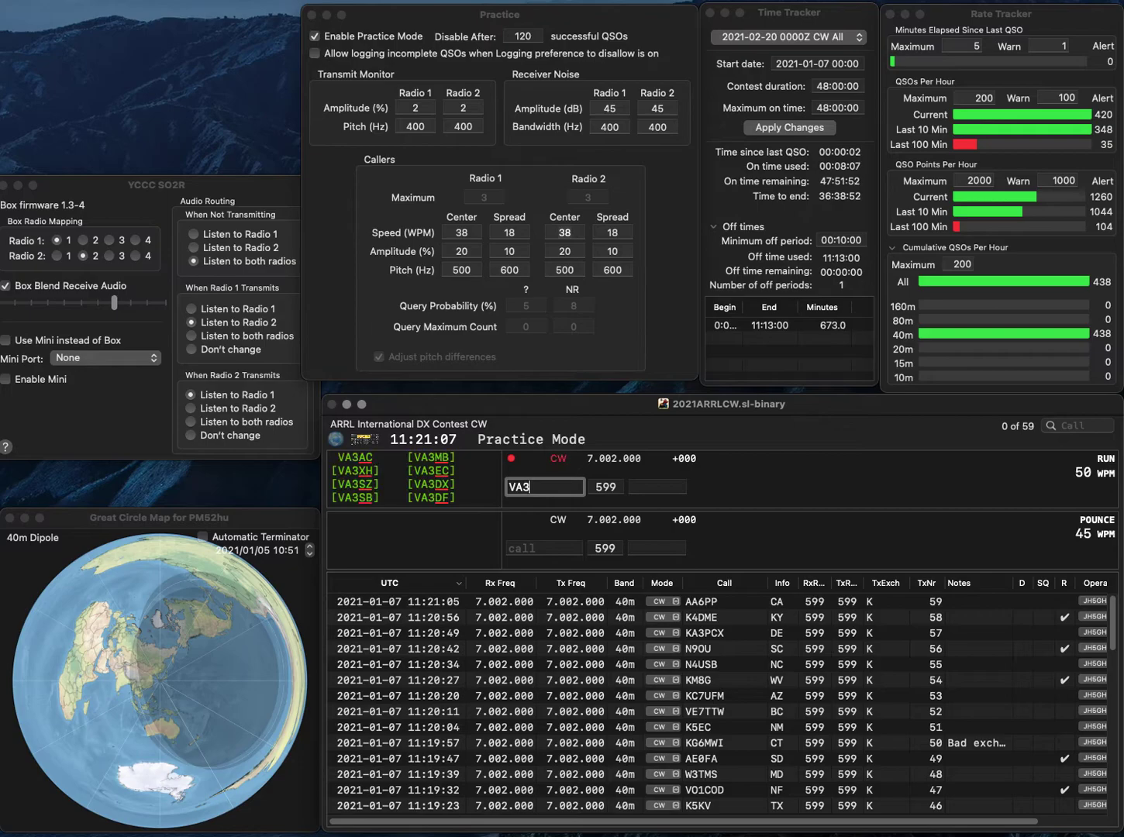
key(Return)
text(ON)
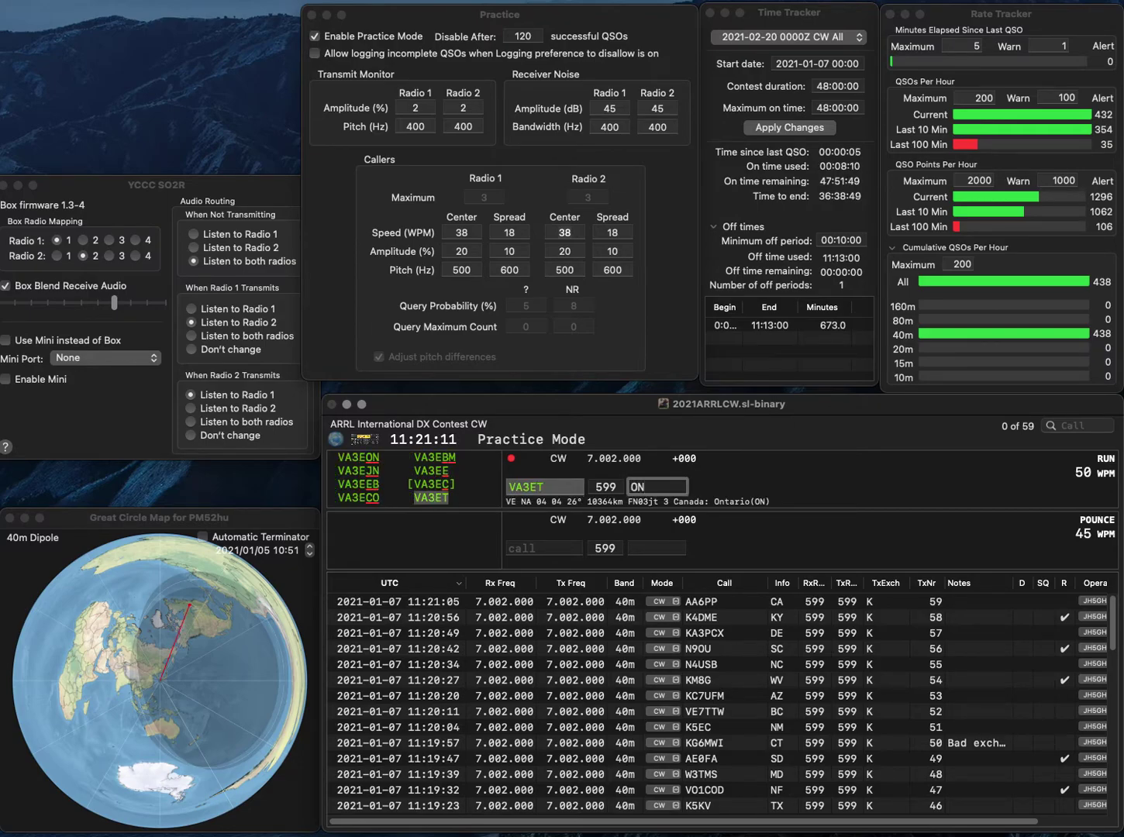
key(Return)
text(A)
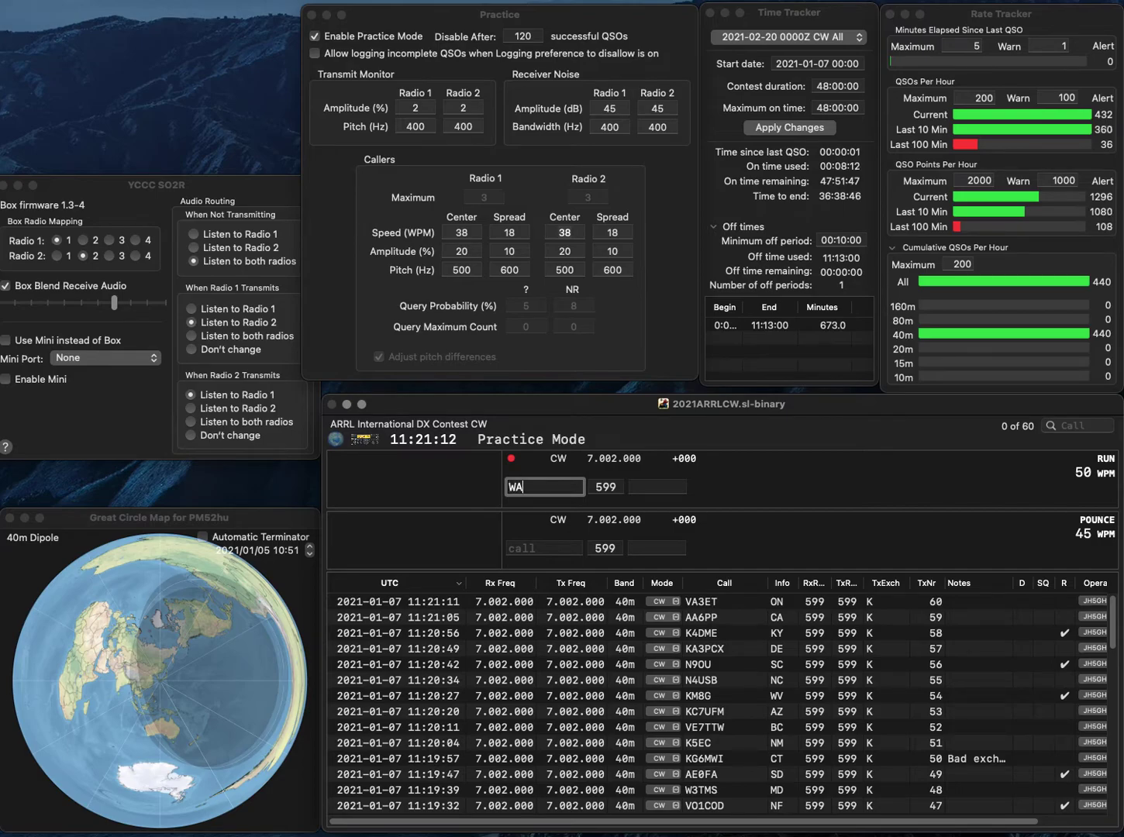
text(A7DU)
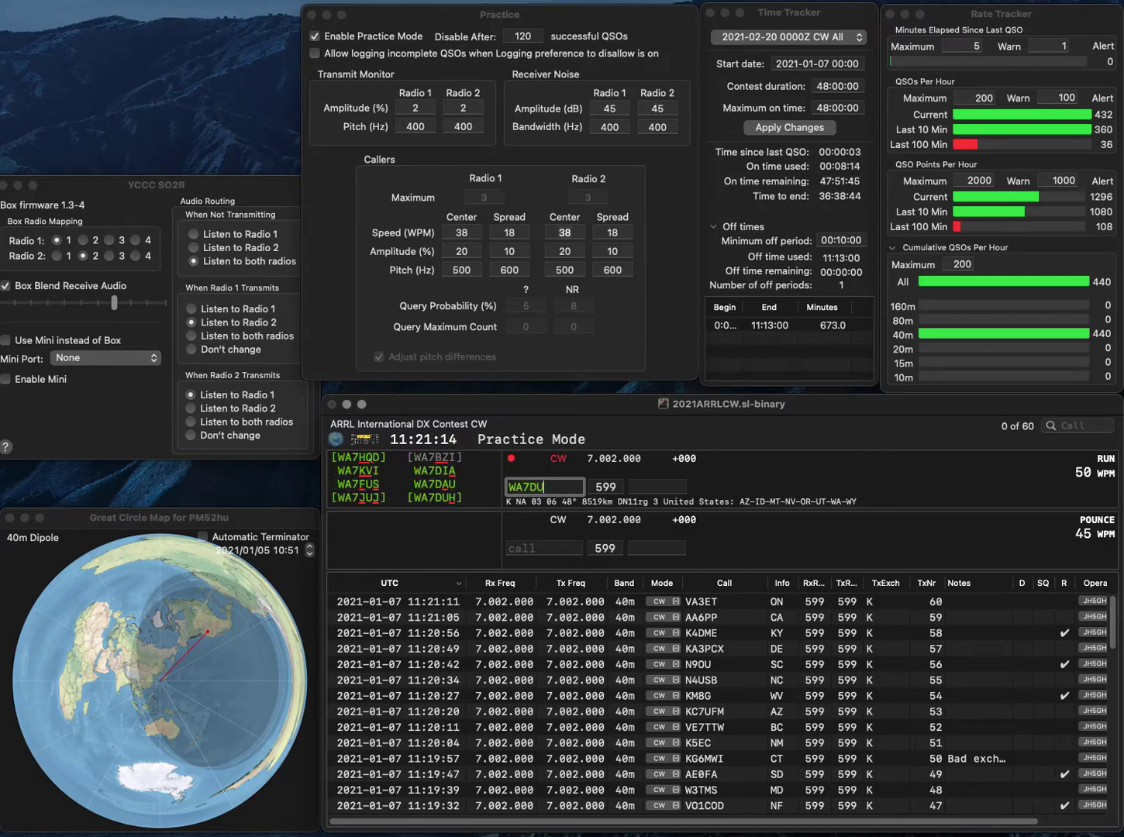
text(H)
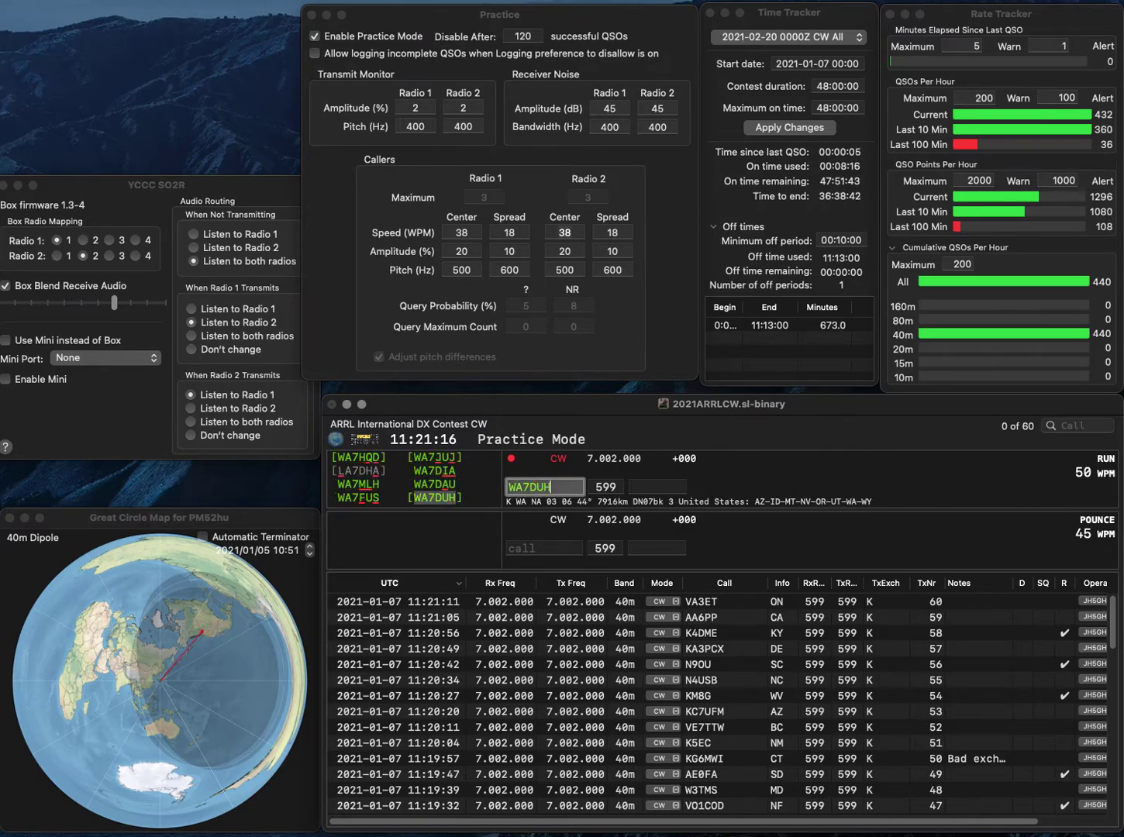
key(space)
text(WA)
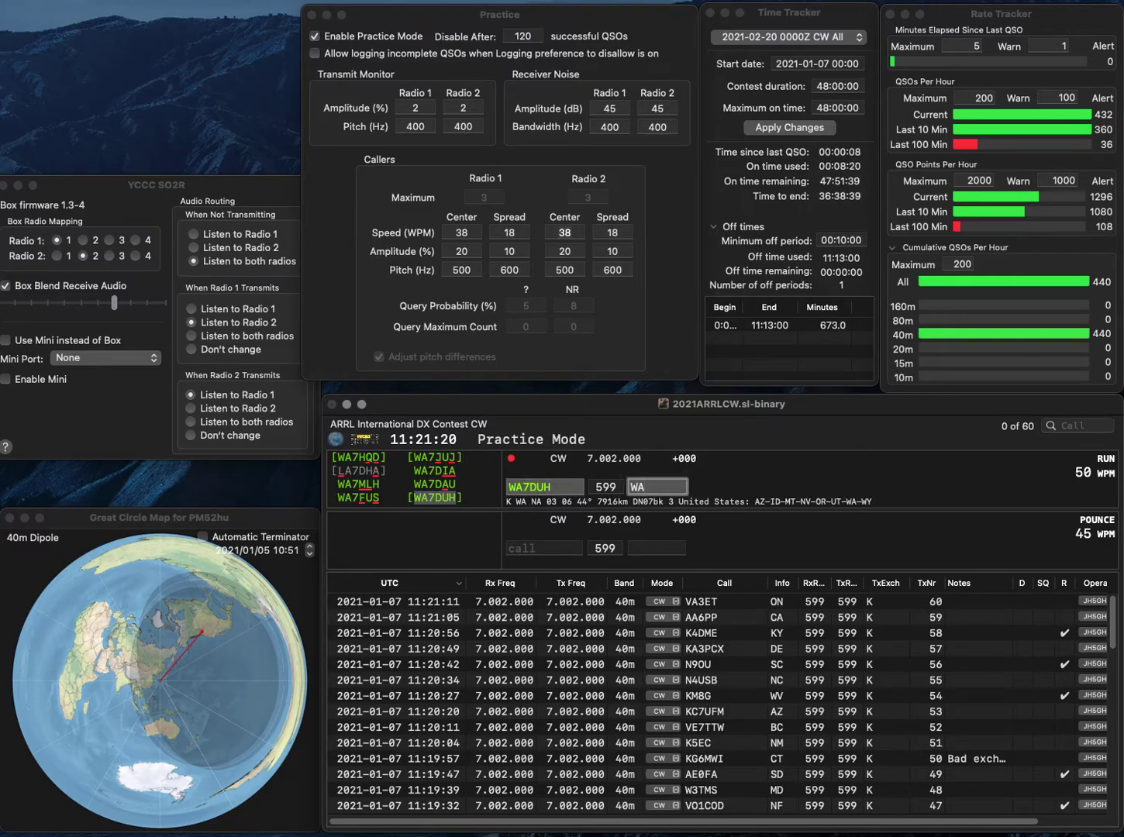
key(Return)
text(N0SMX)
key(space)
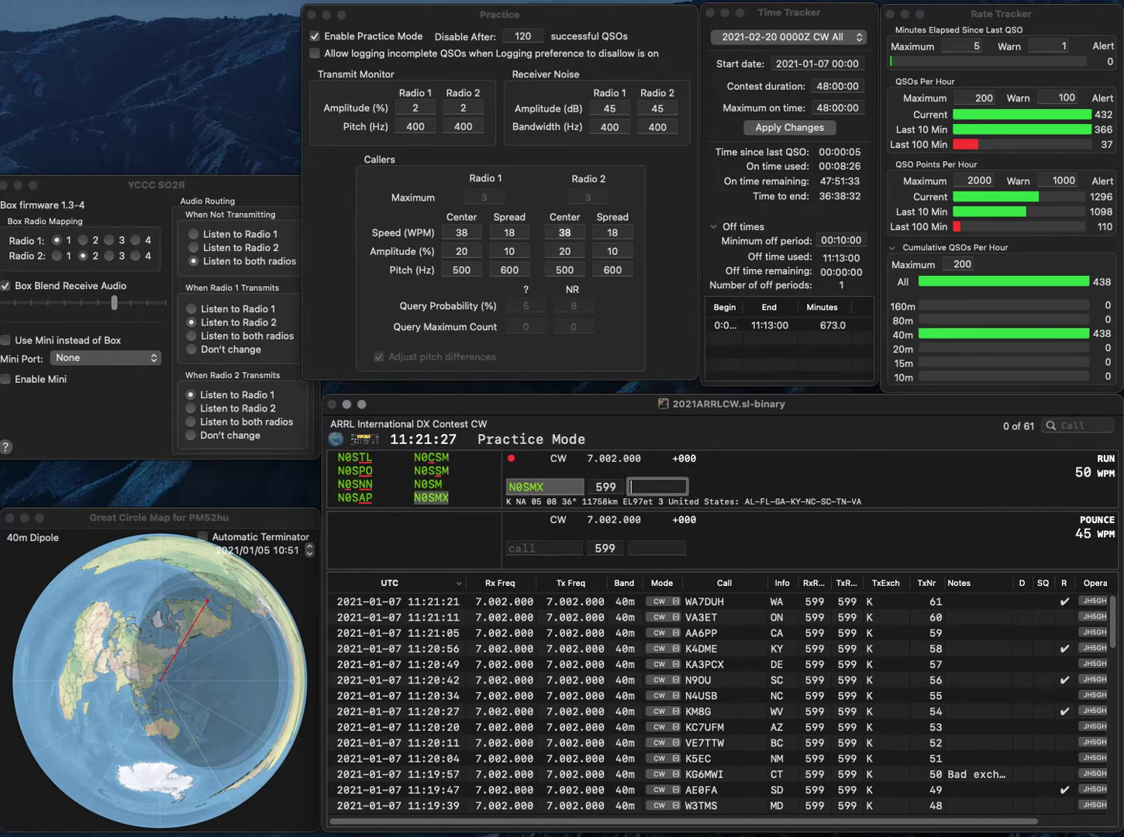
text(KY)
key(Return)
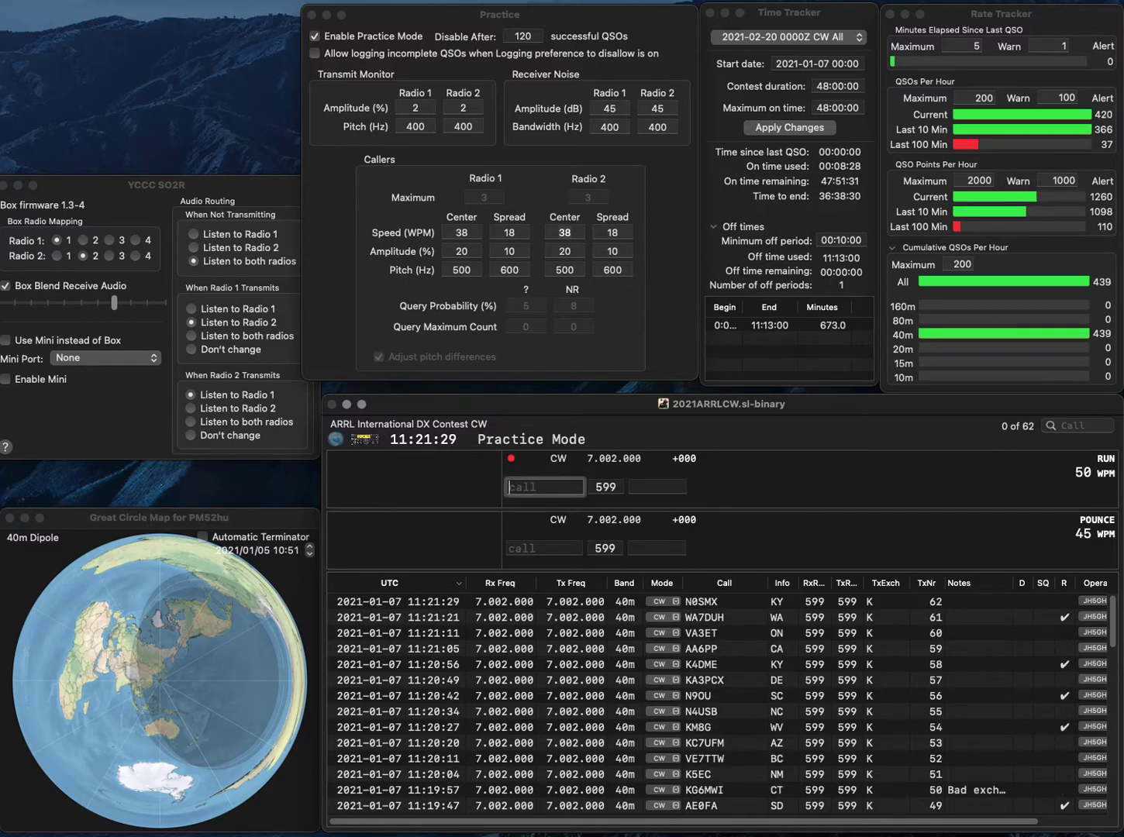
text(W3)
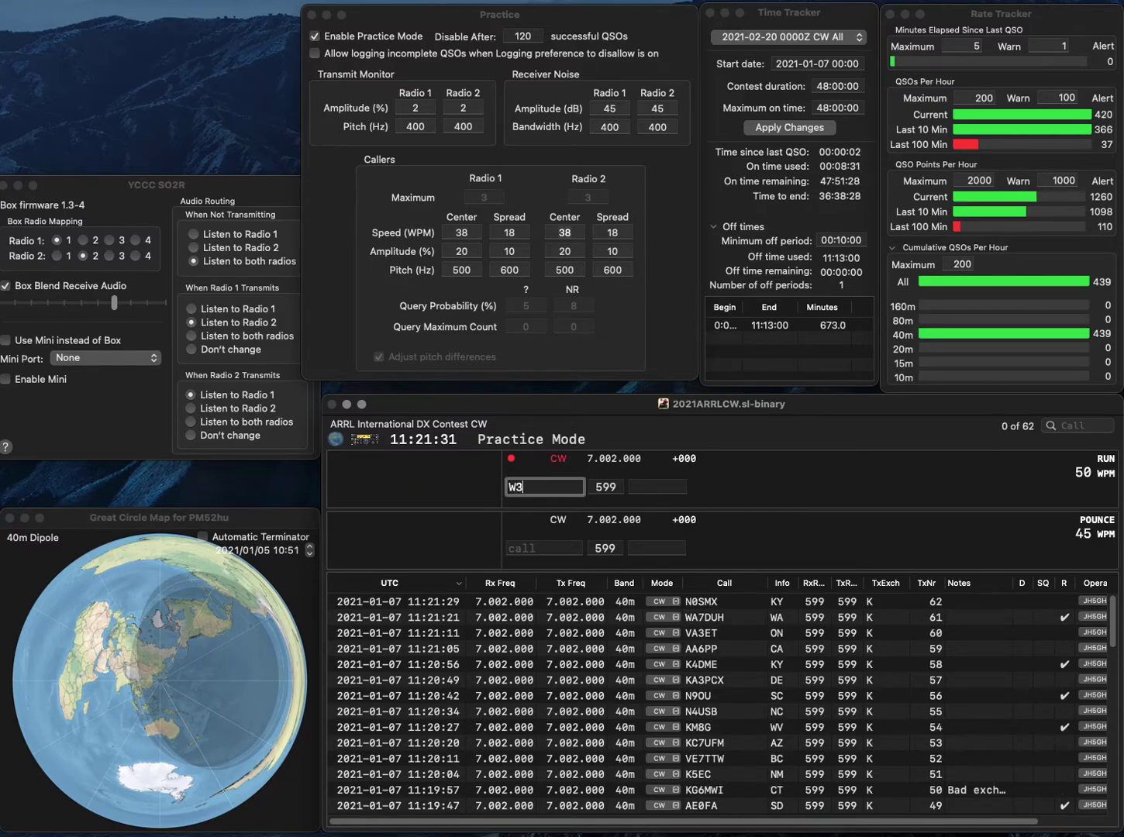
text(CWC)
key(Return)
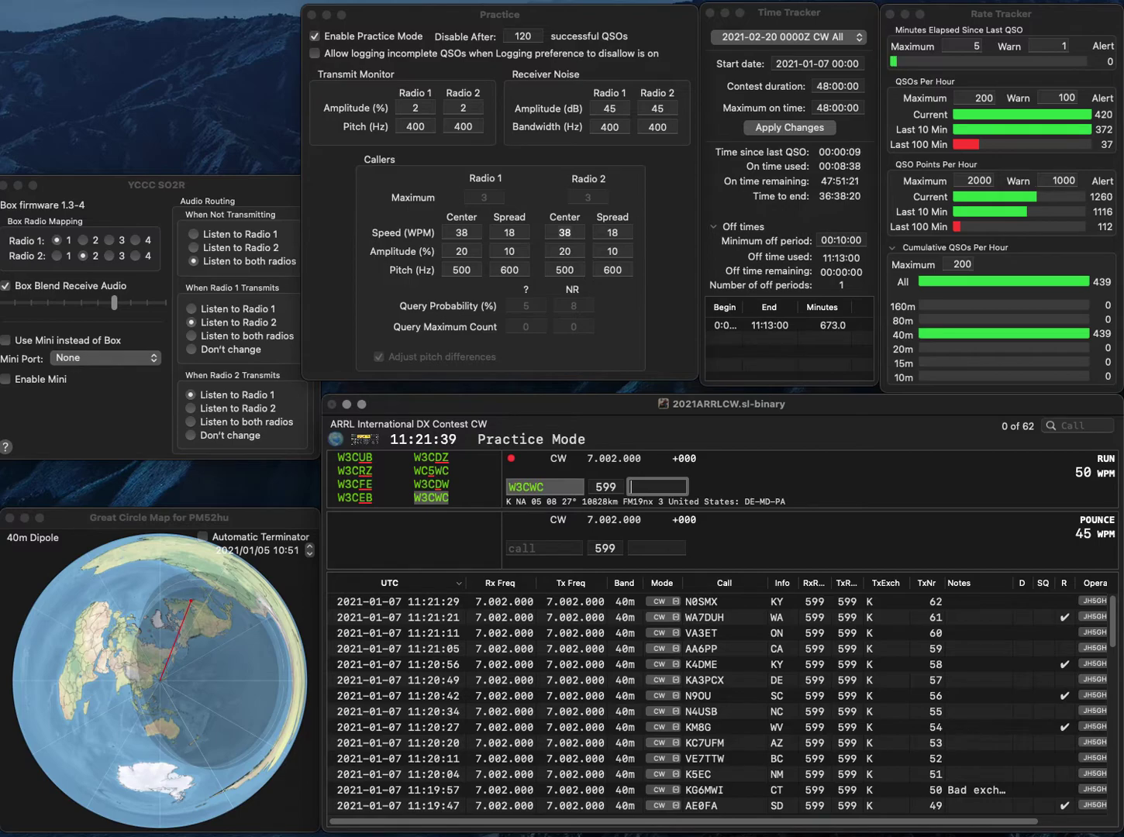
text(MD)
key(Return)
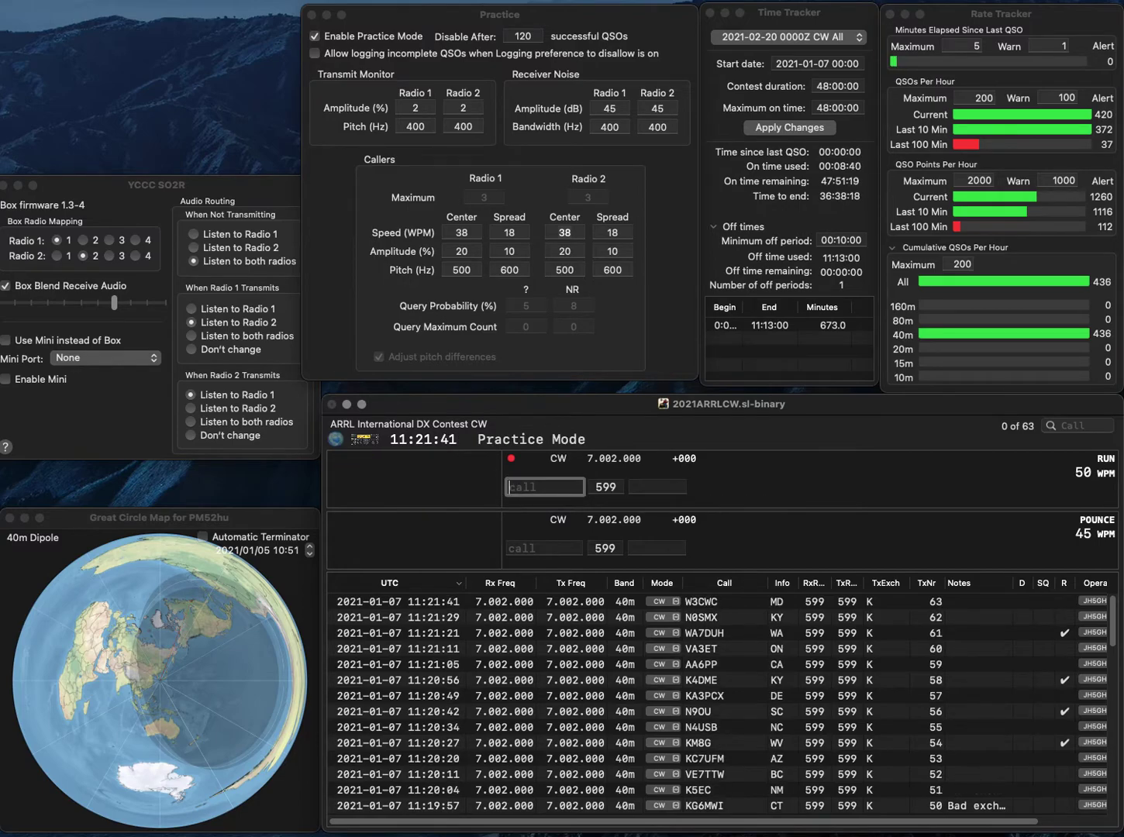
text(WB5)
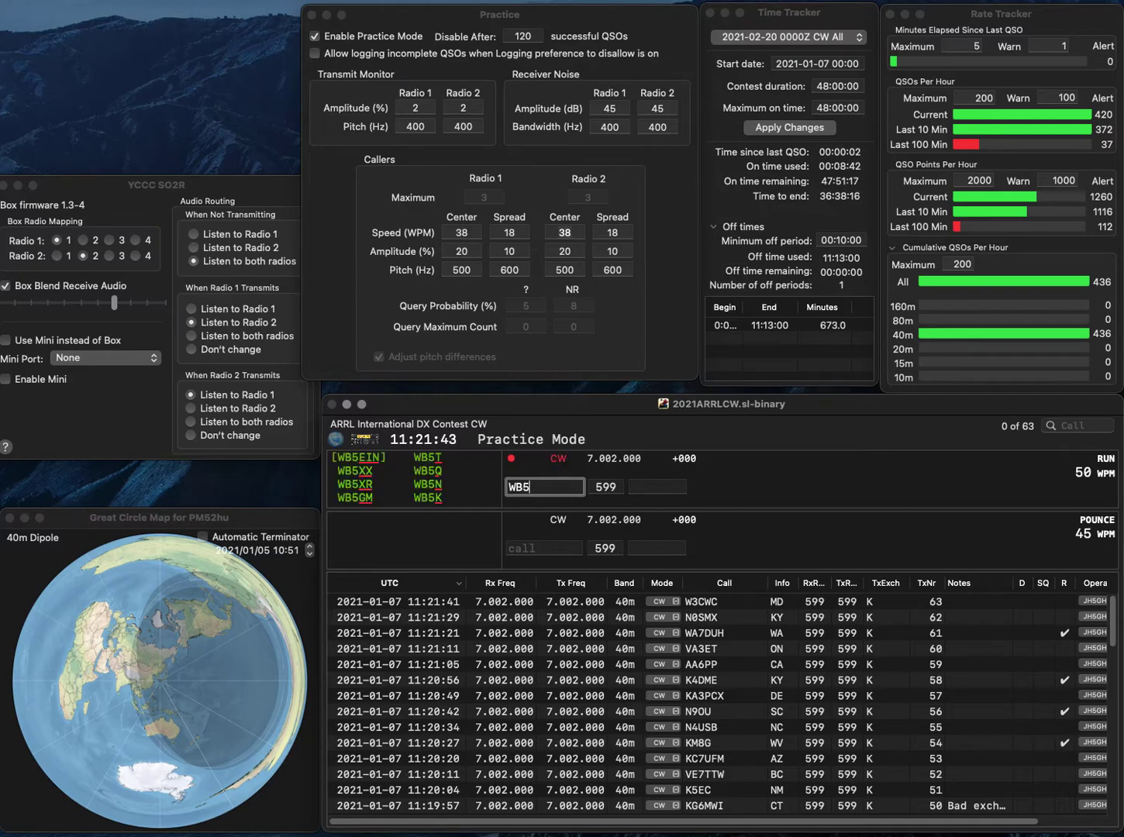
text(VJ)
key(Home)
key(Delete)
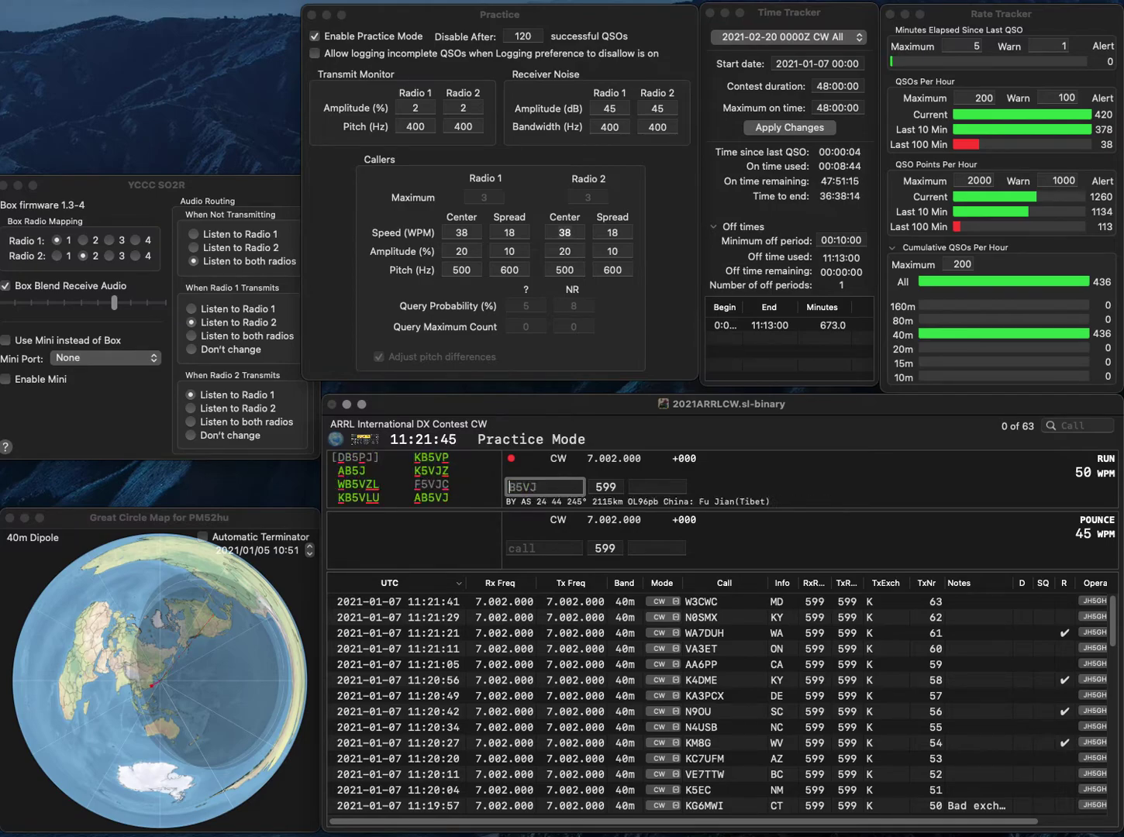
text(A)
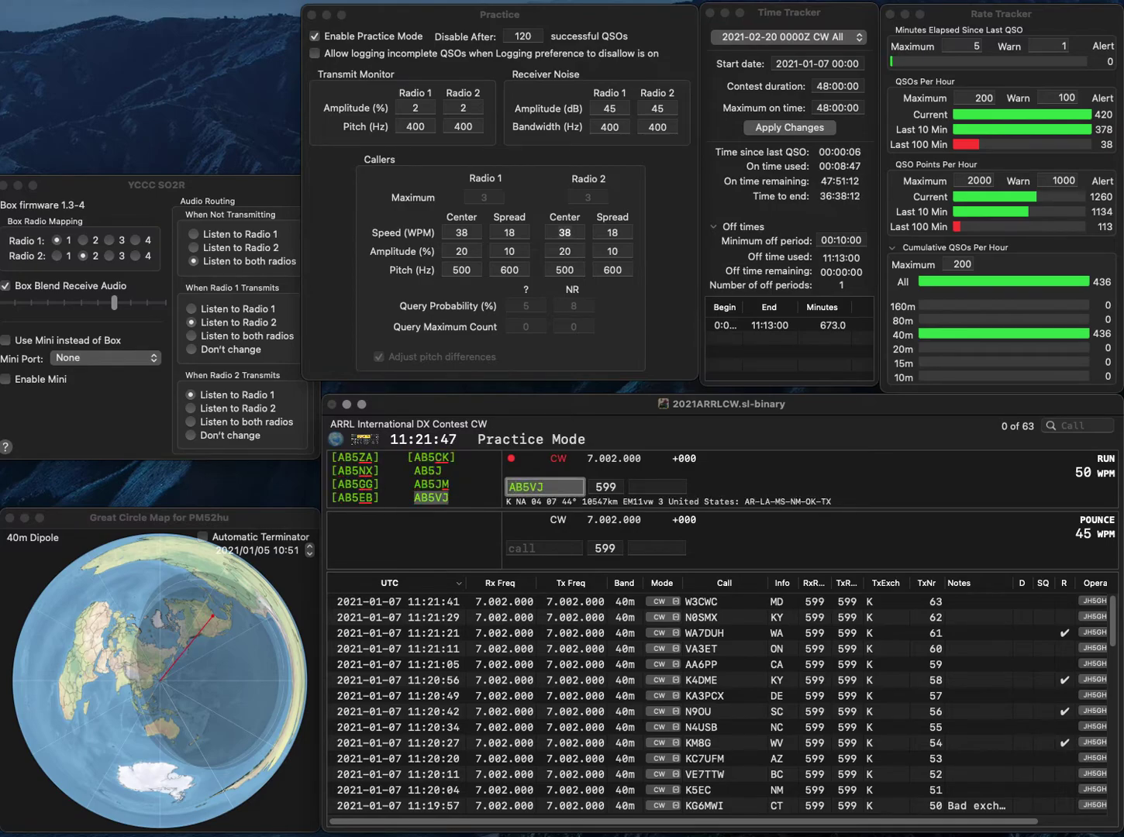
key(Return)
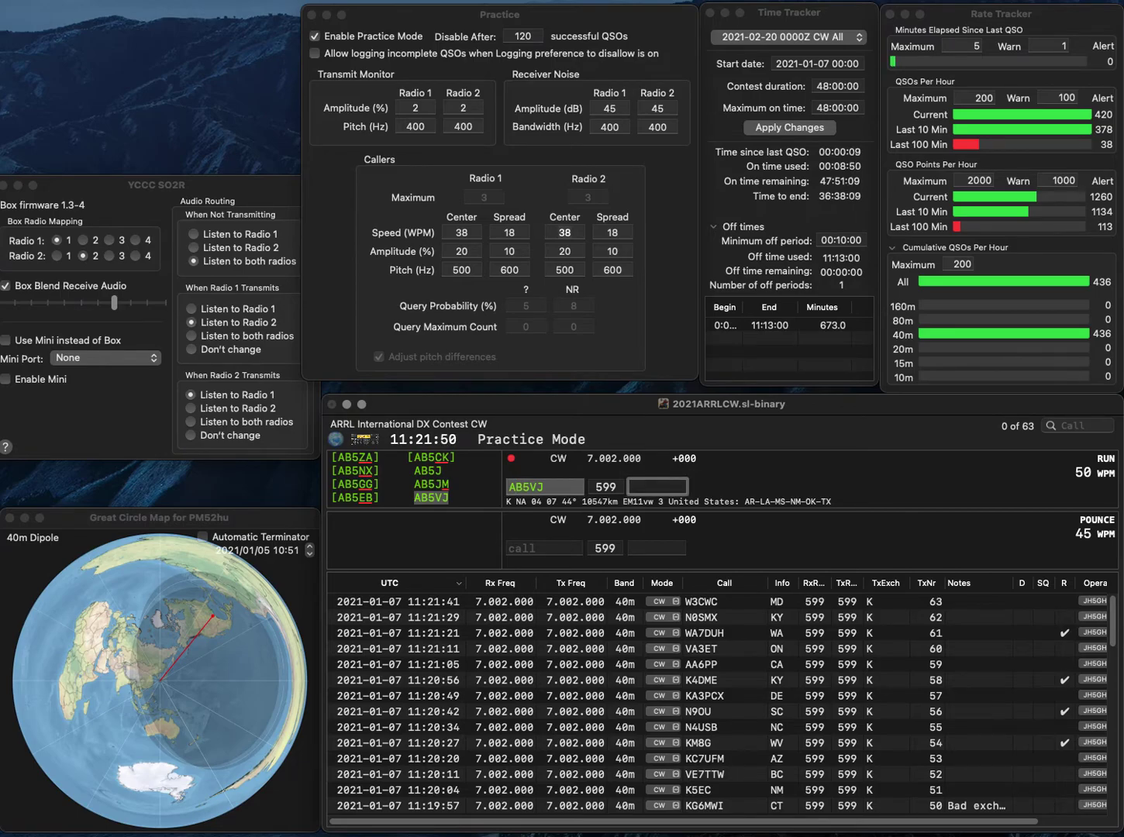
key(Return)
text(WB4GBW)
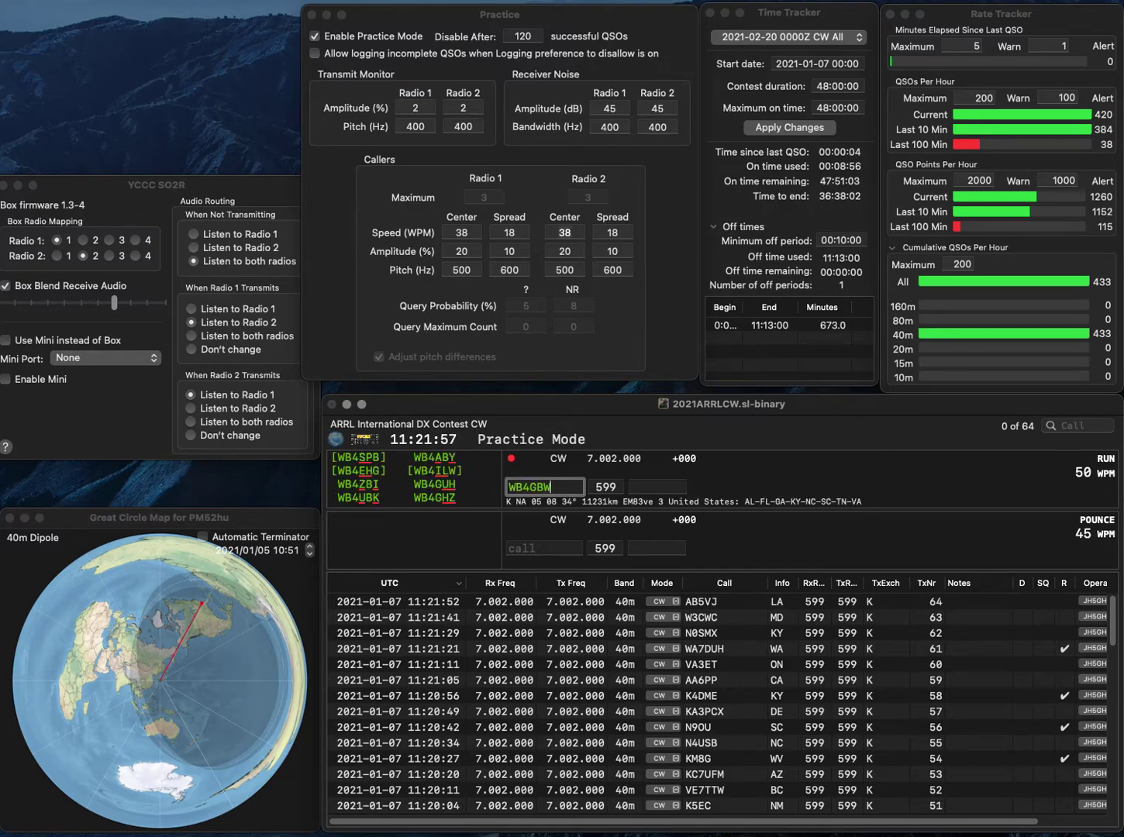
key(Left)
key(Left)
key(BackSpace)
text(D)
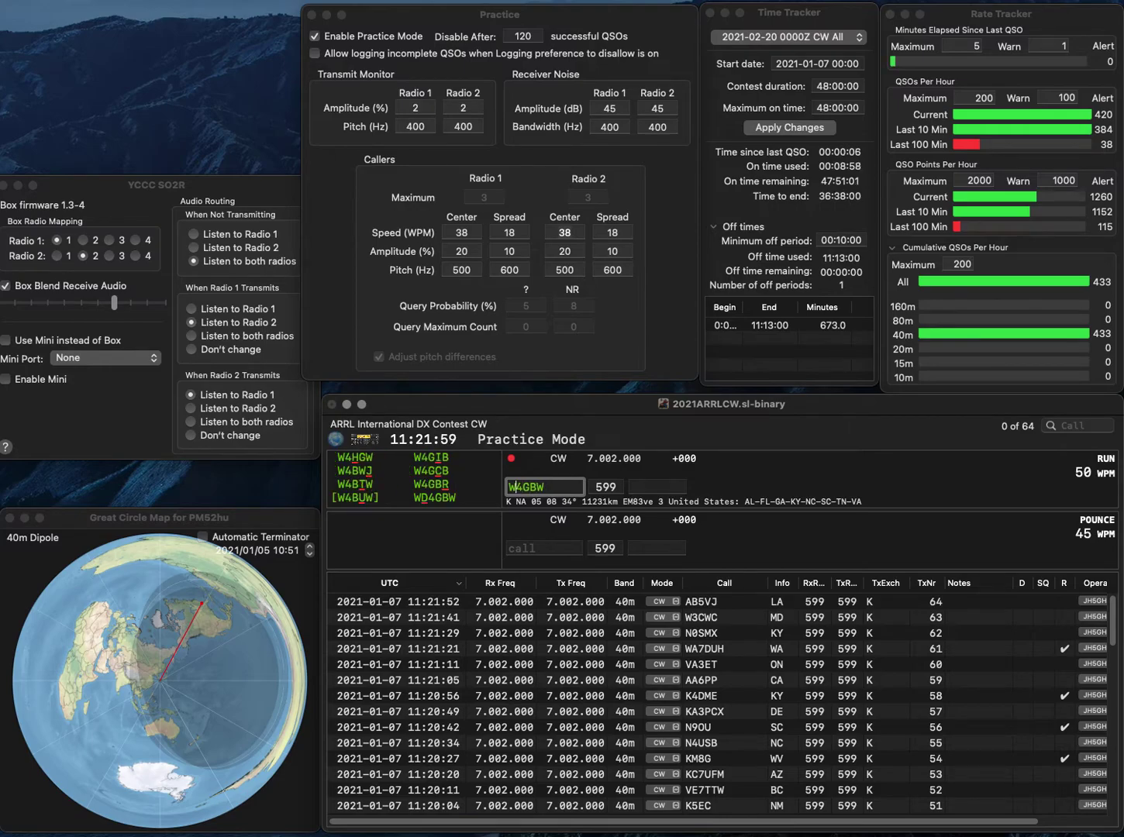
key(Return)
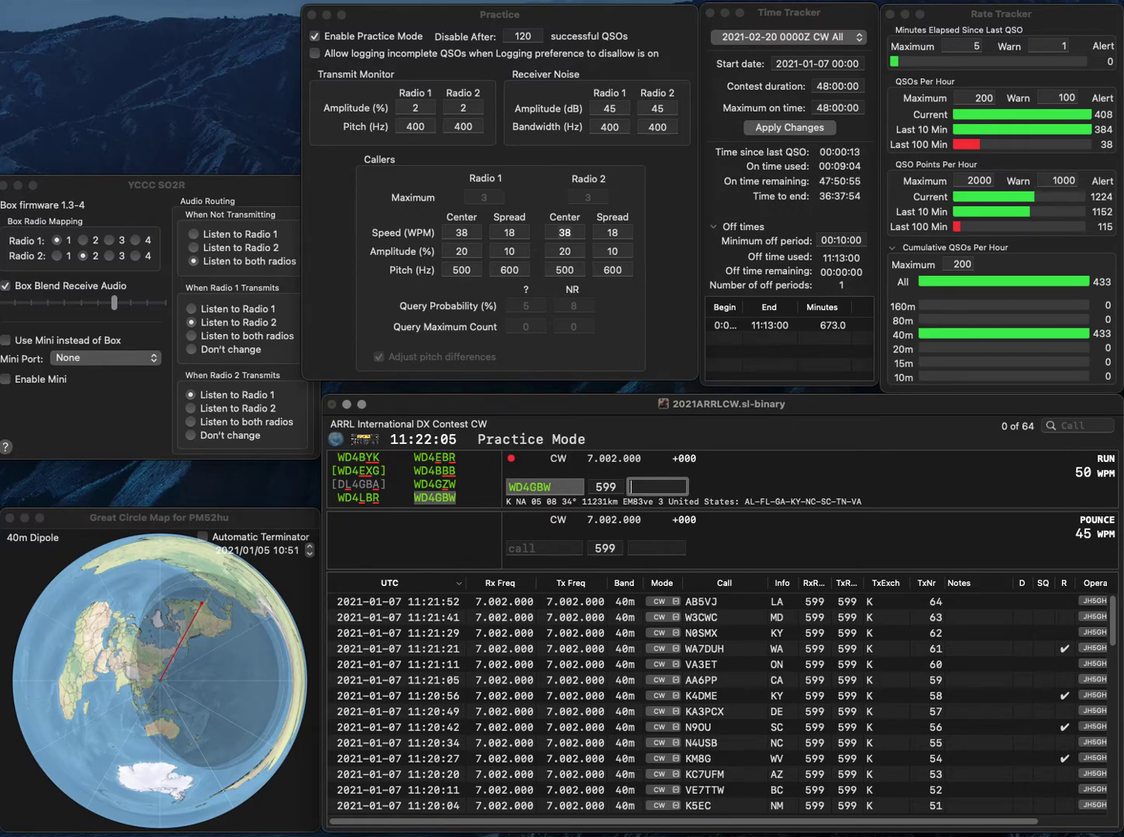
text(C)
key(Return)
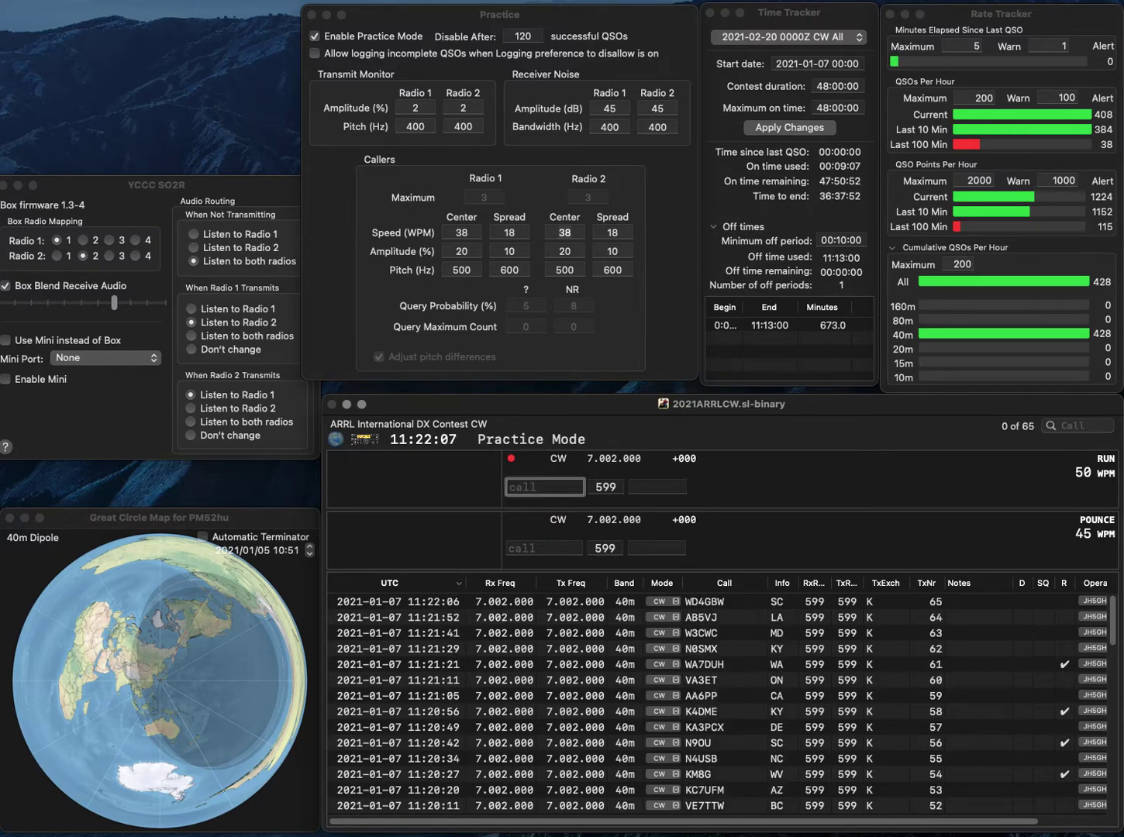
text(KD0)
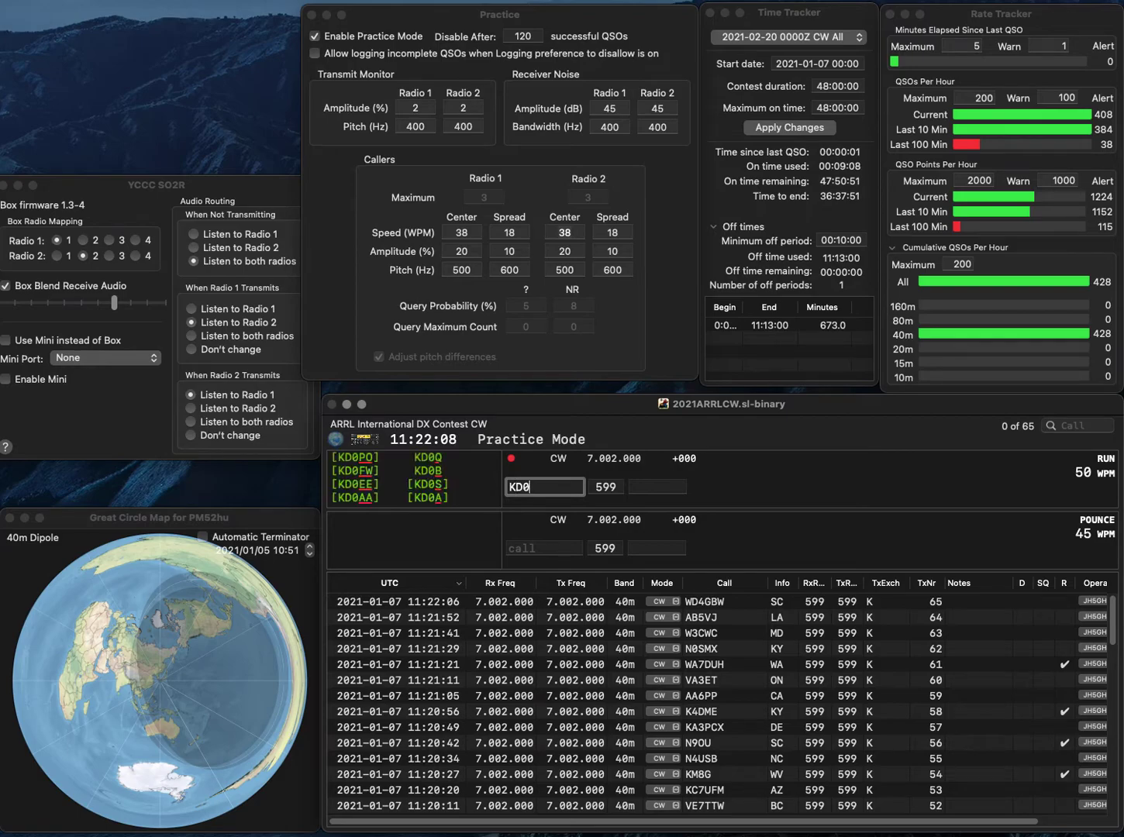
text(ZV)
key(Return)
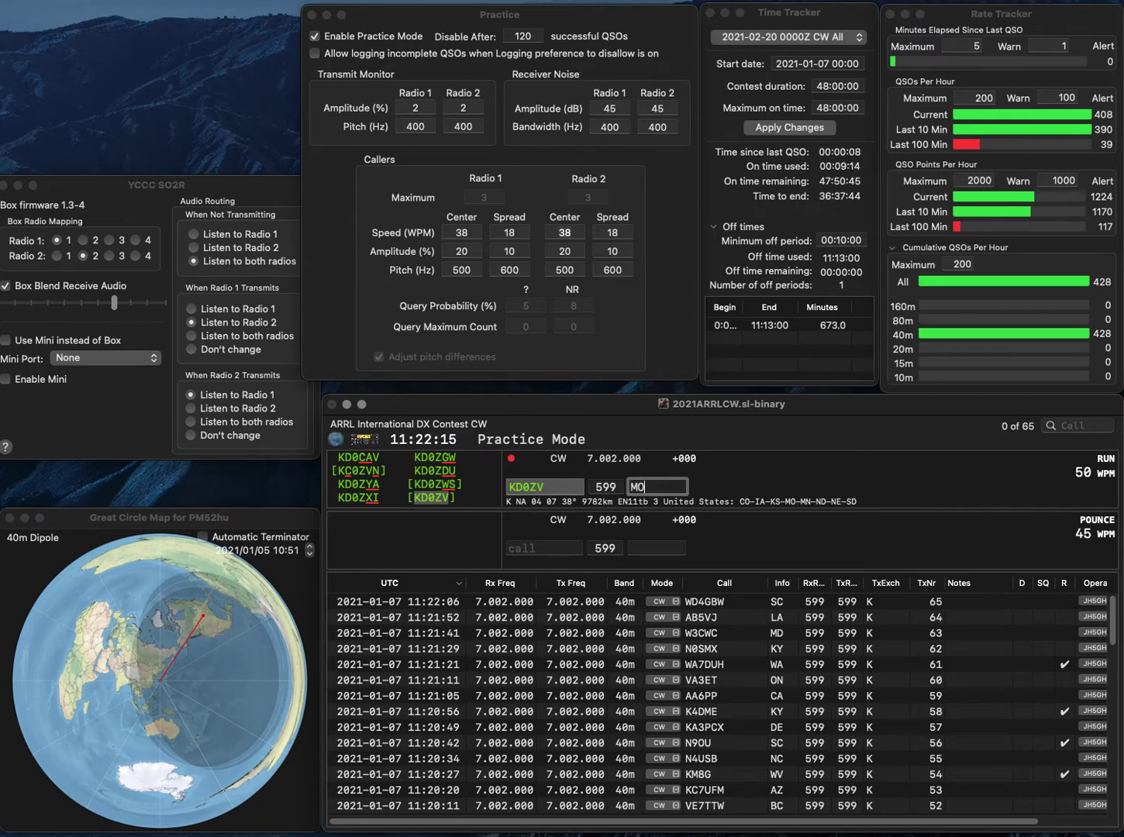
key(Return)
text(K)
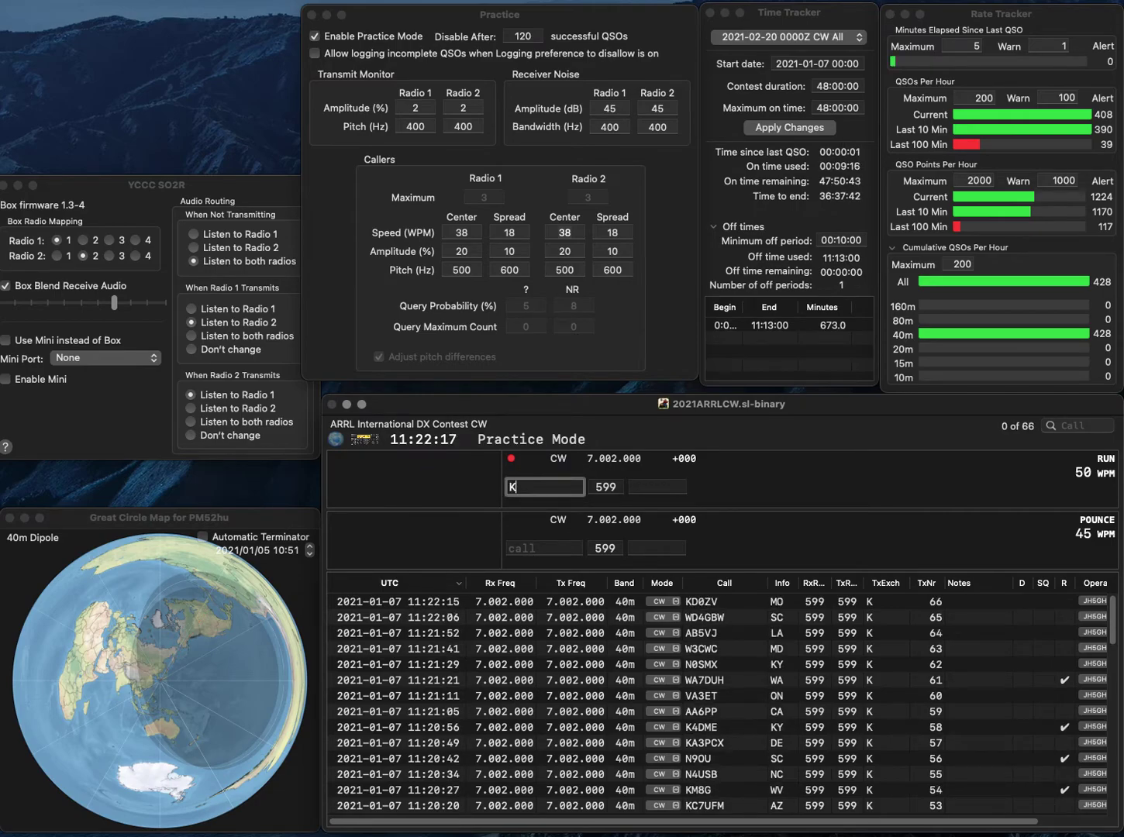
text(0EED)
key(space)
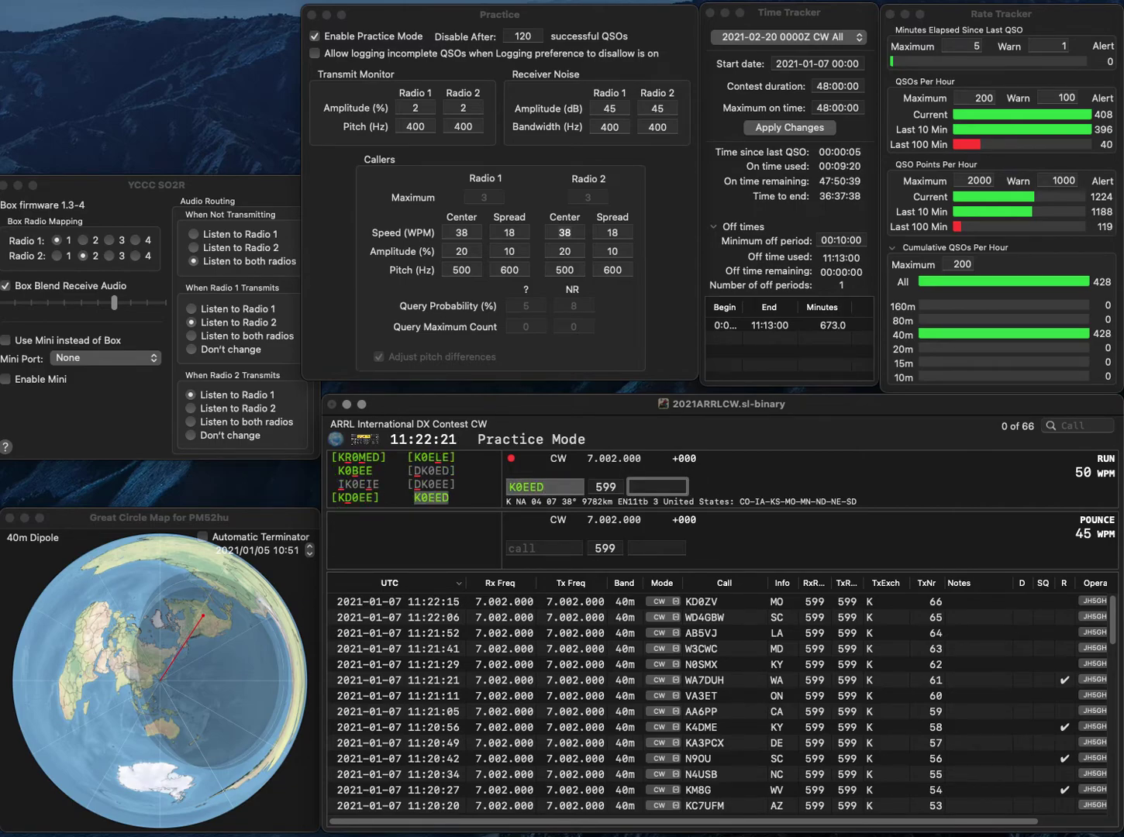
text(SD)
key(Return)
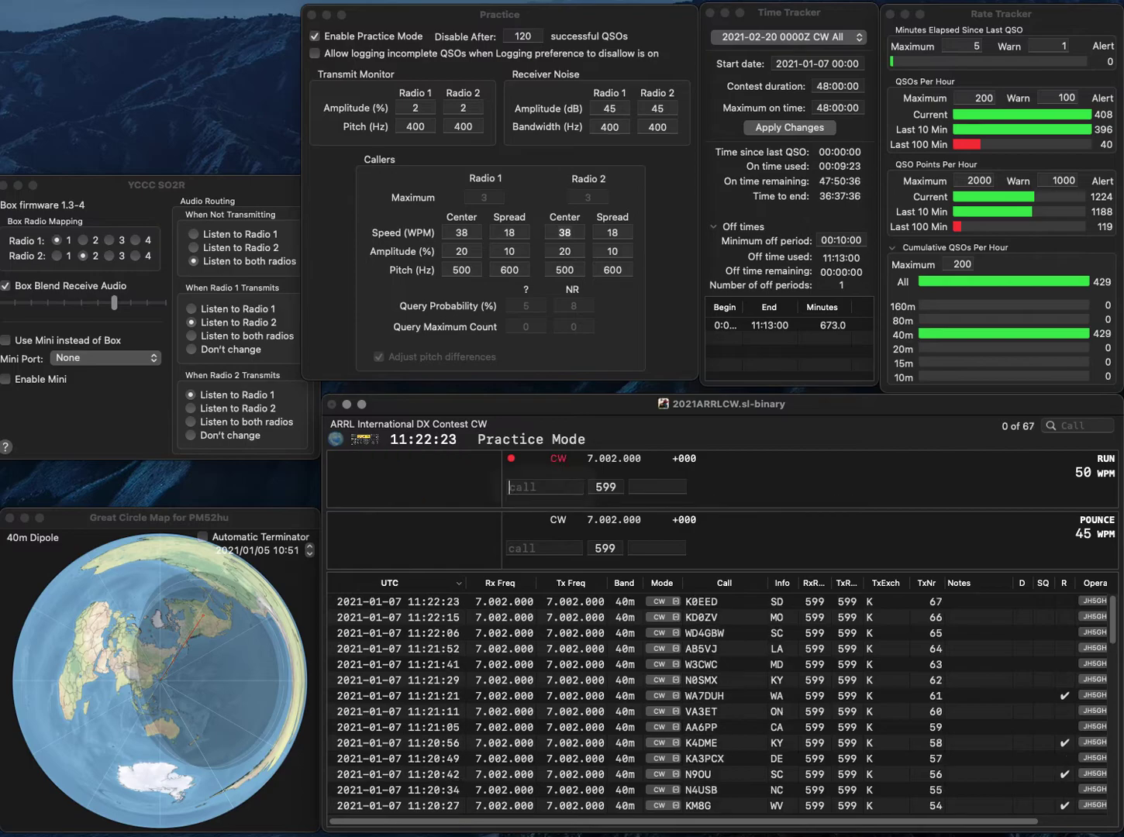
text(W6)
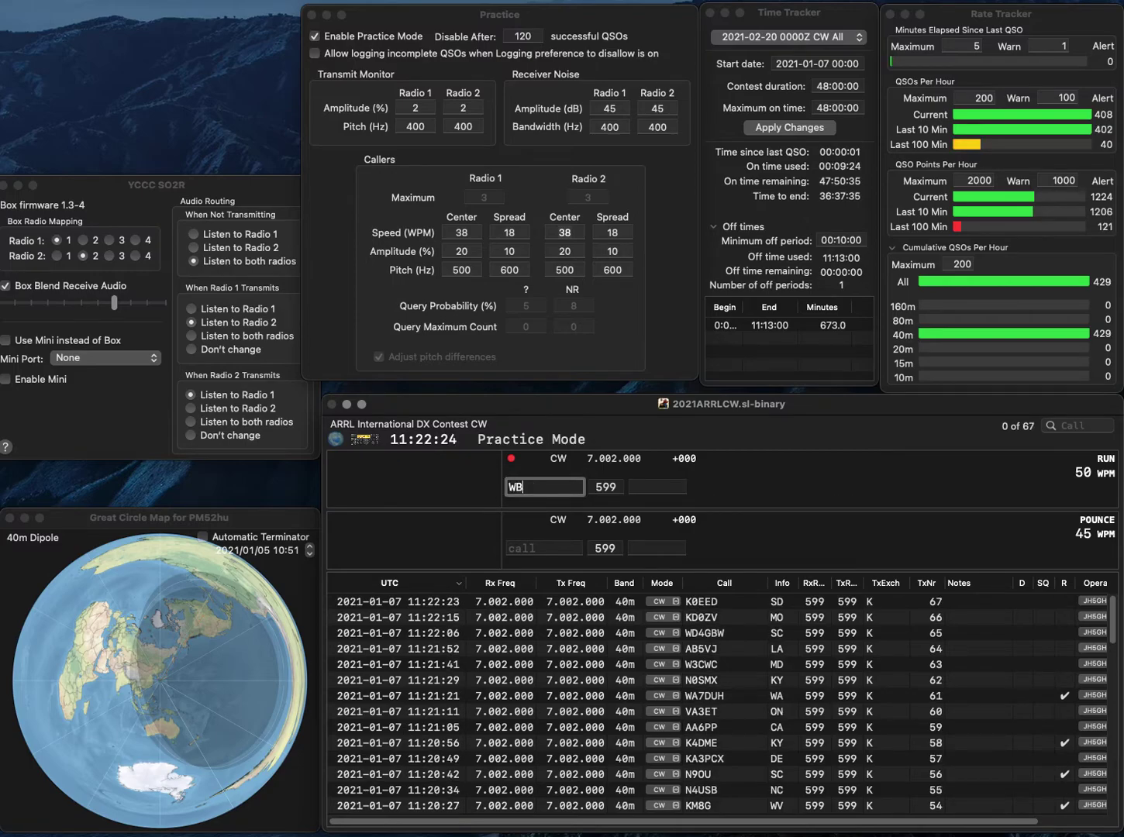
text(C)
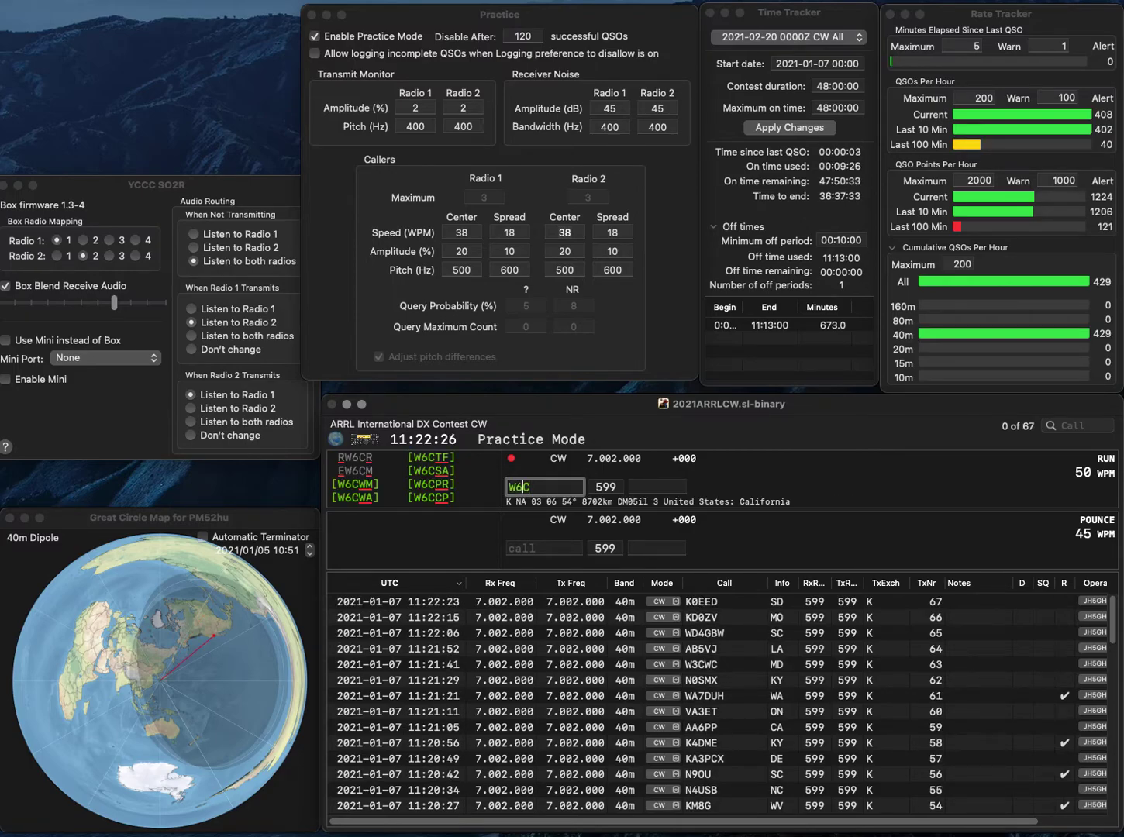
text(NU)
key(Return)
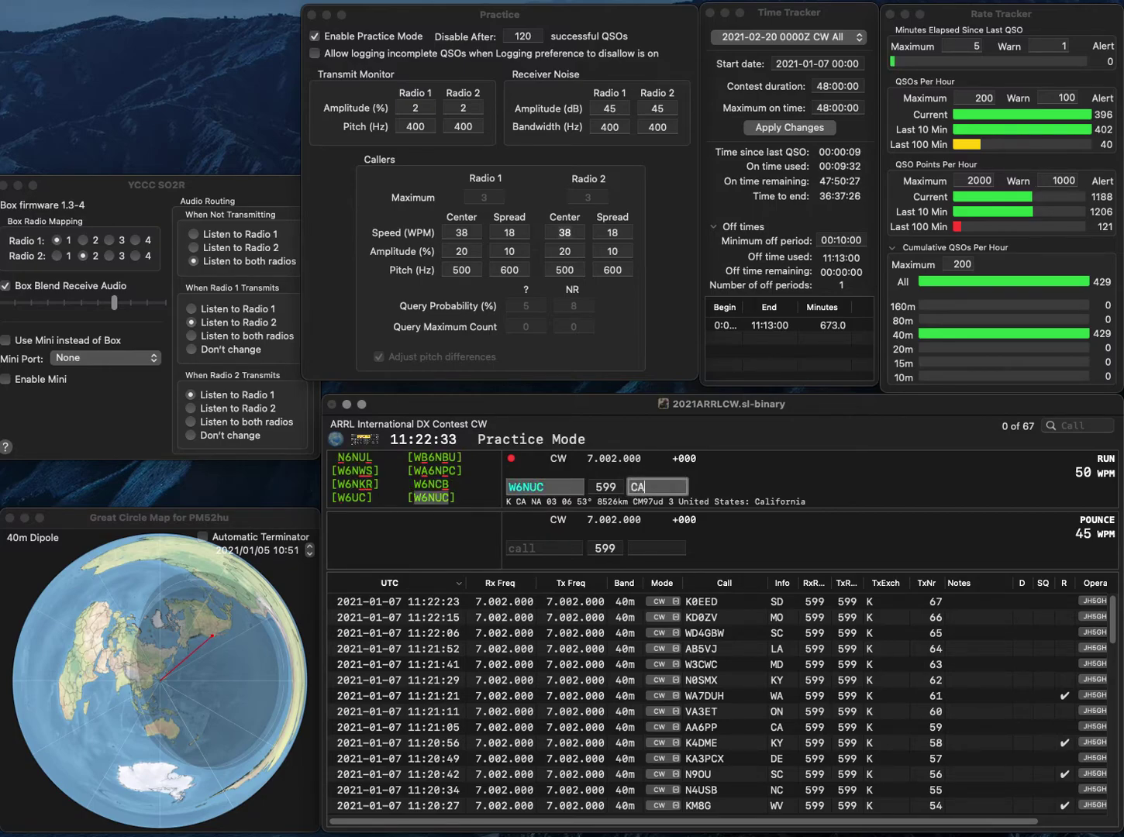
key(Return)
Log a contact with call sign KW7M and received exchange WA on the run radio
text(KW7M)
key(Return)
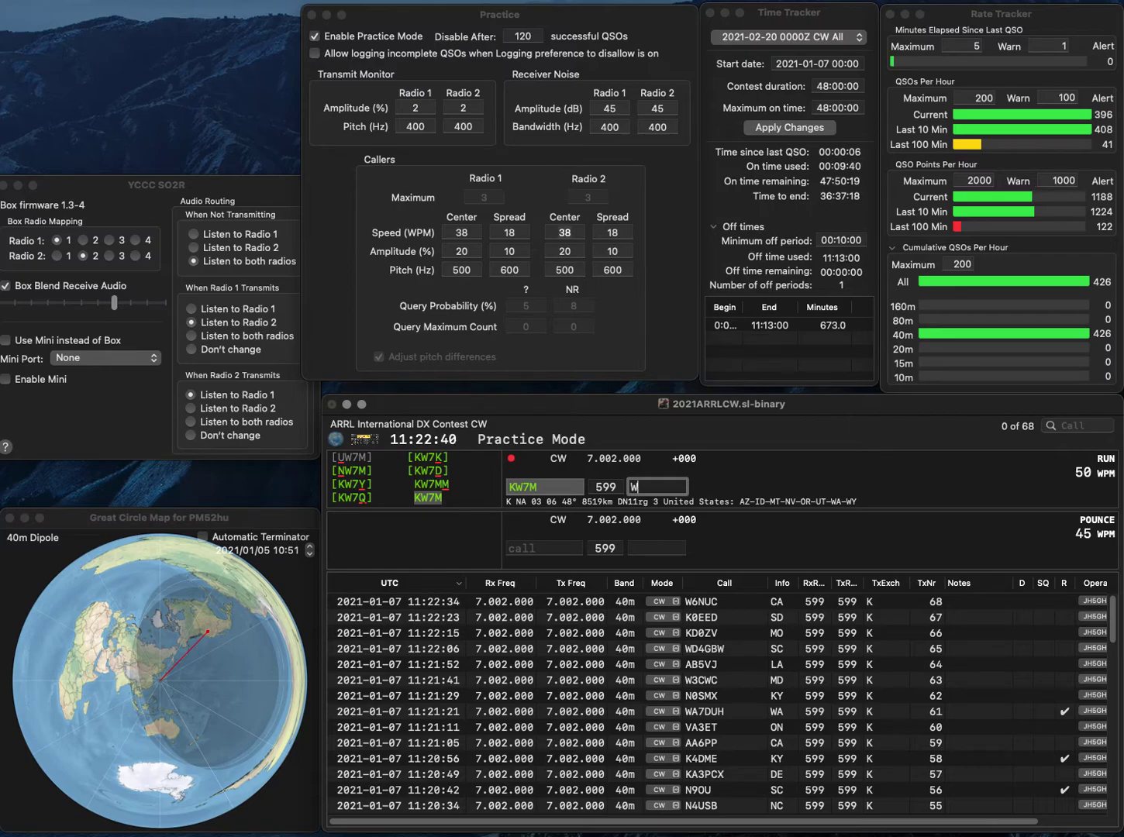
key(Return)
text(W)
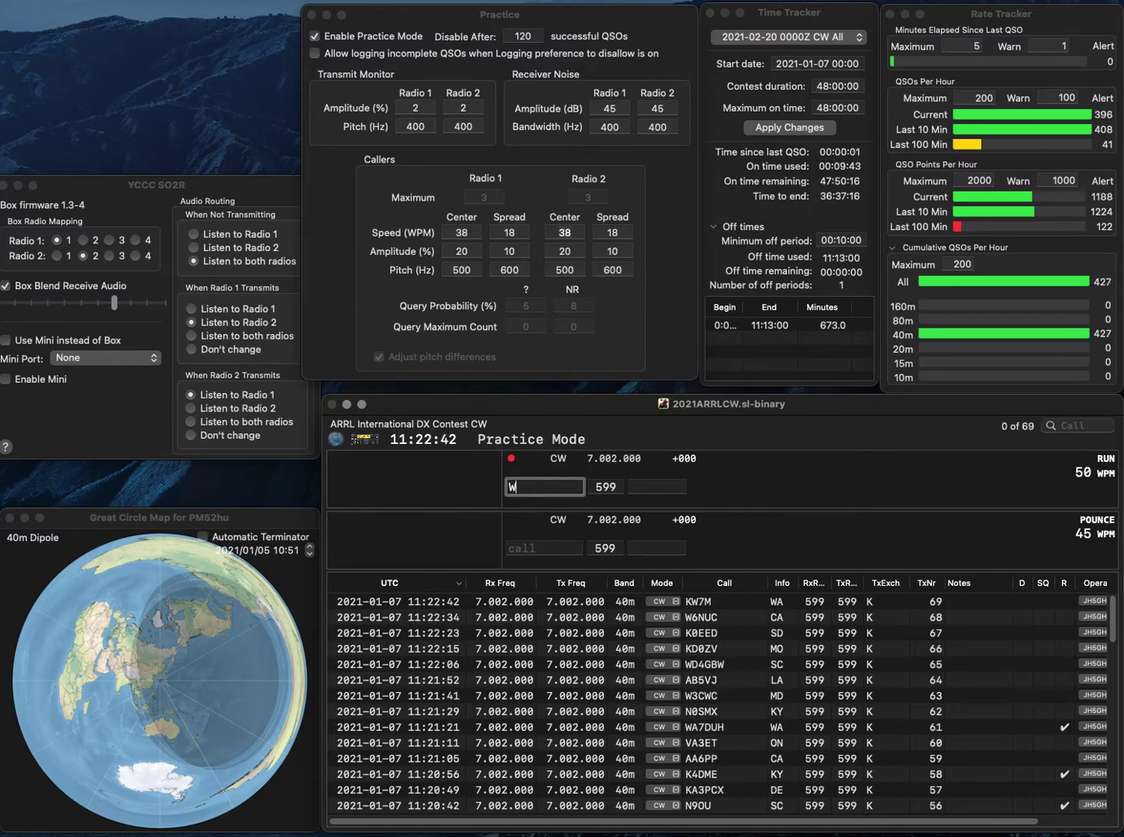
text(Q3E)
key(Return)
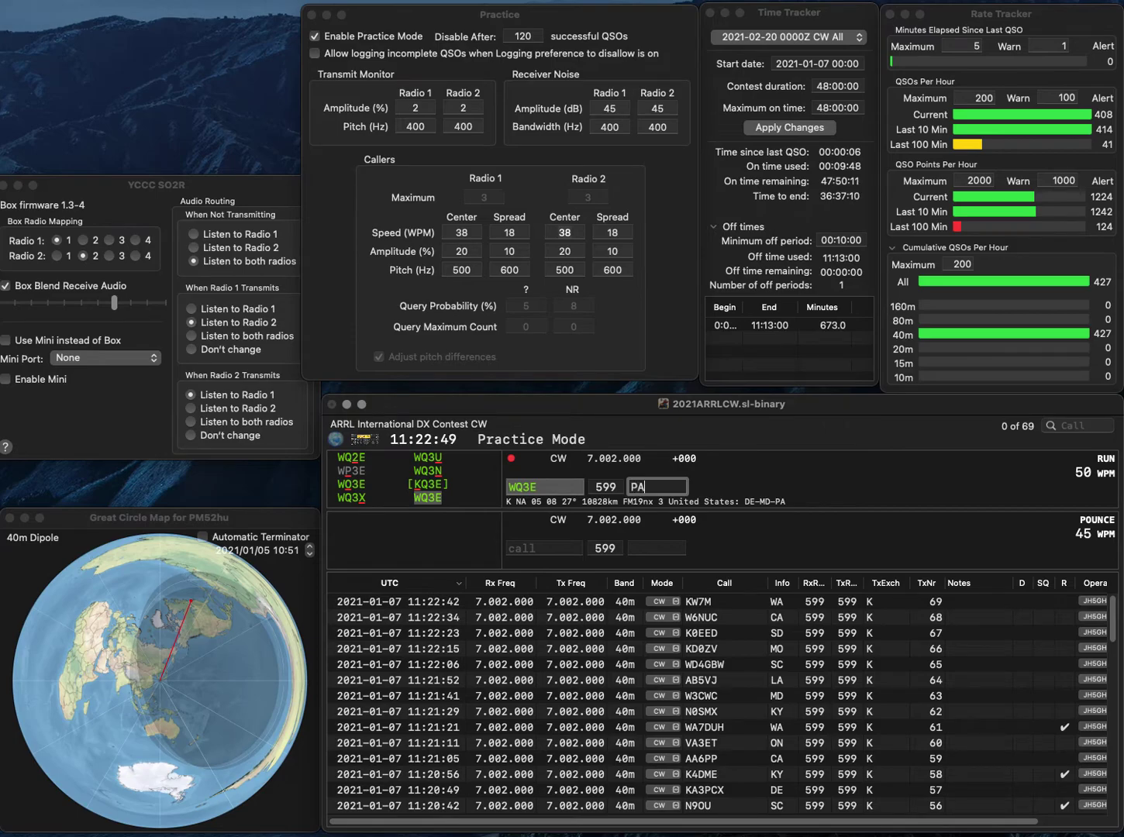
key(Return)
text(NA9RB)
key(Return)
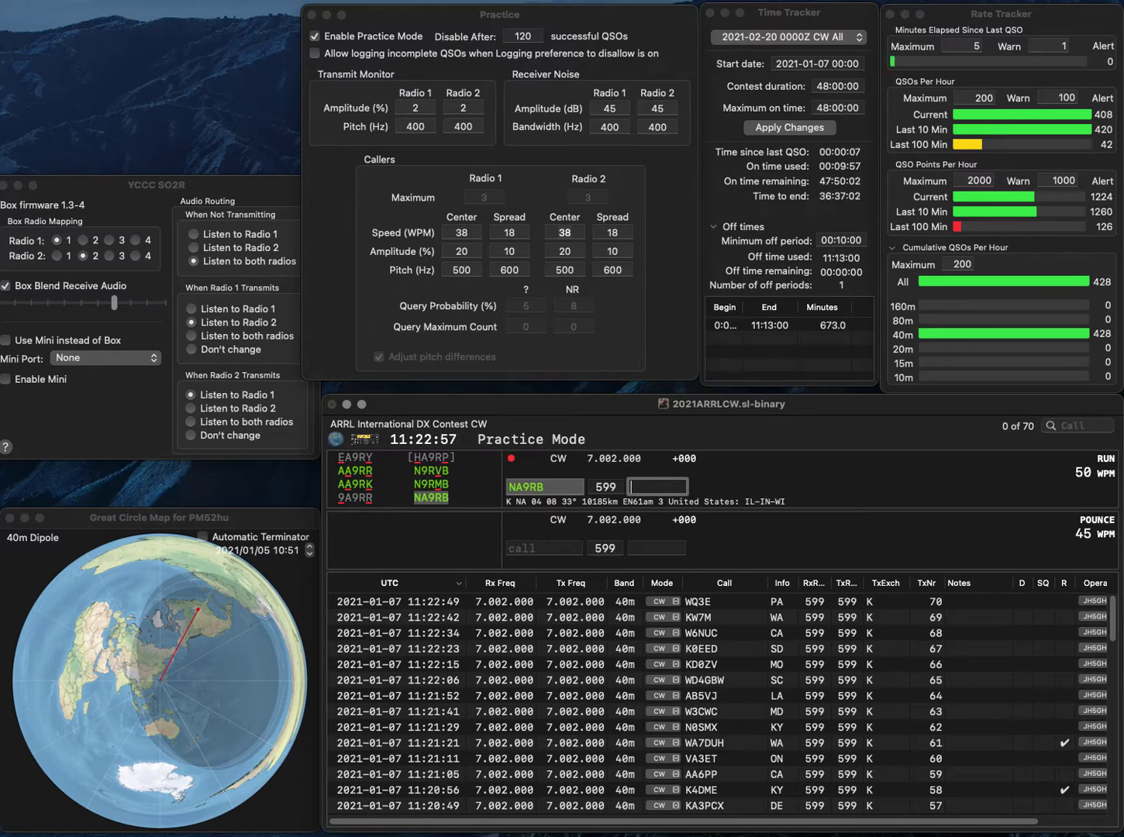
key(Return)
Log a contact with call sign KS4YT and received exchange SC on the run radio
text(KS)
text(YT)
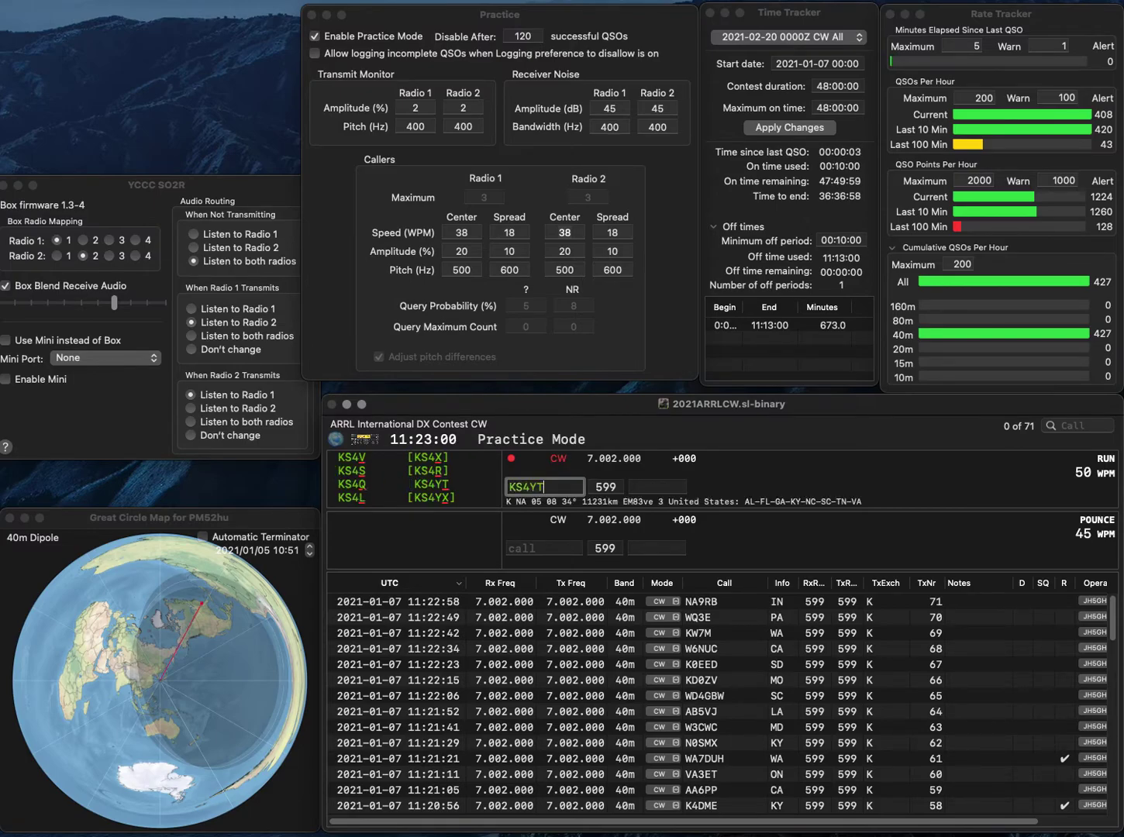
key(Return)
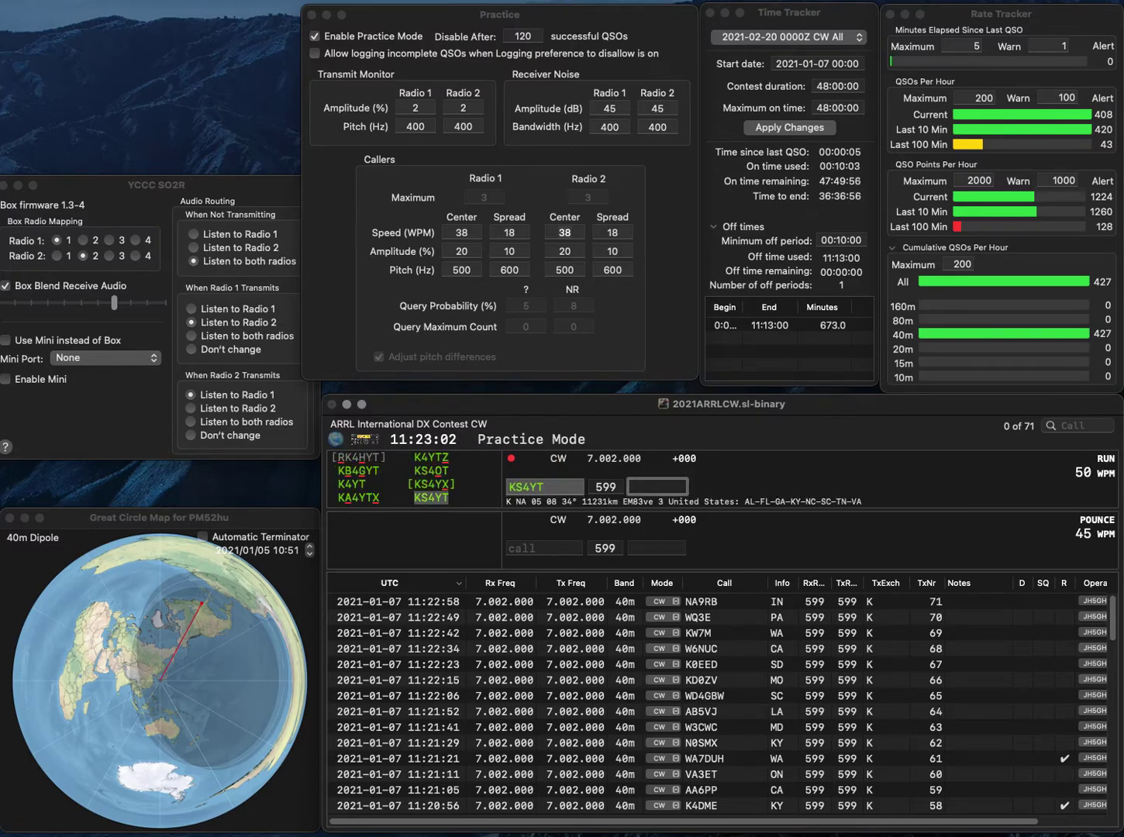
text(SC)
key(Return)
text(NA4)
key(Home)
key(Delete)
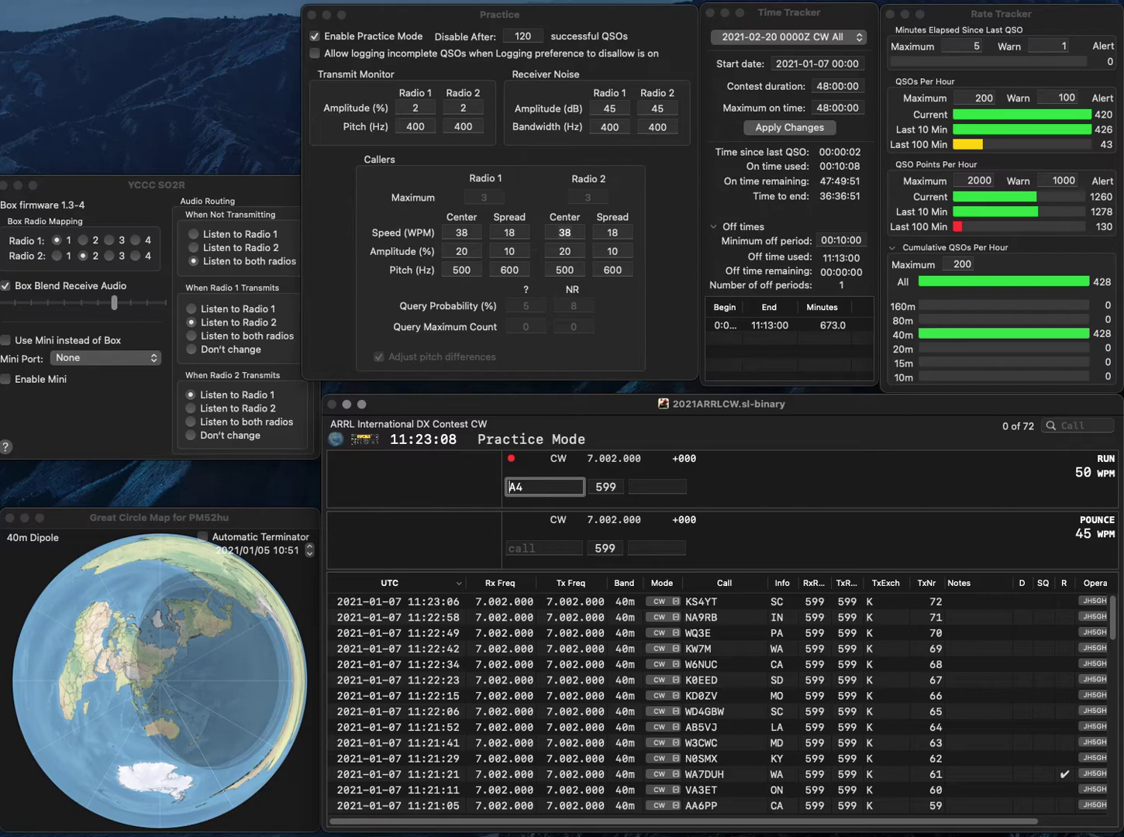
text(K)
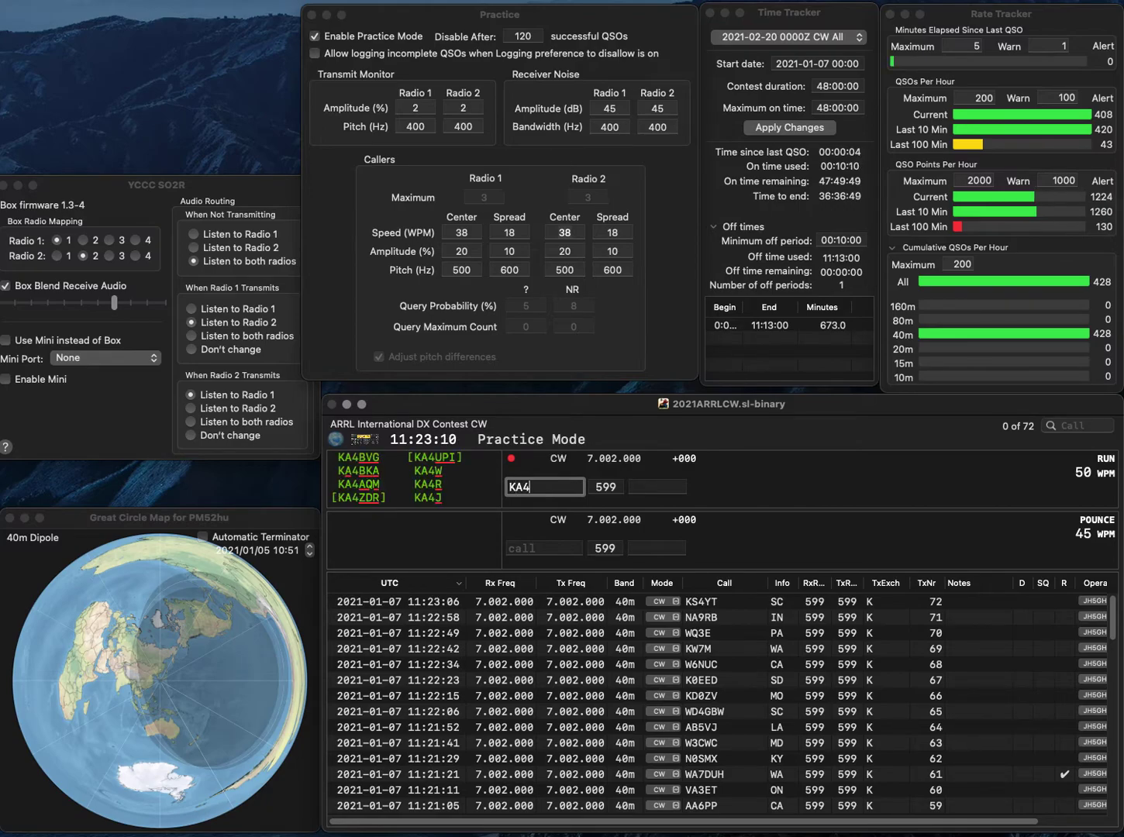
key(End)
text(FHE)
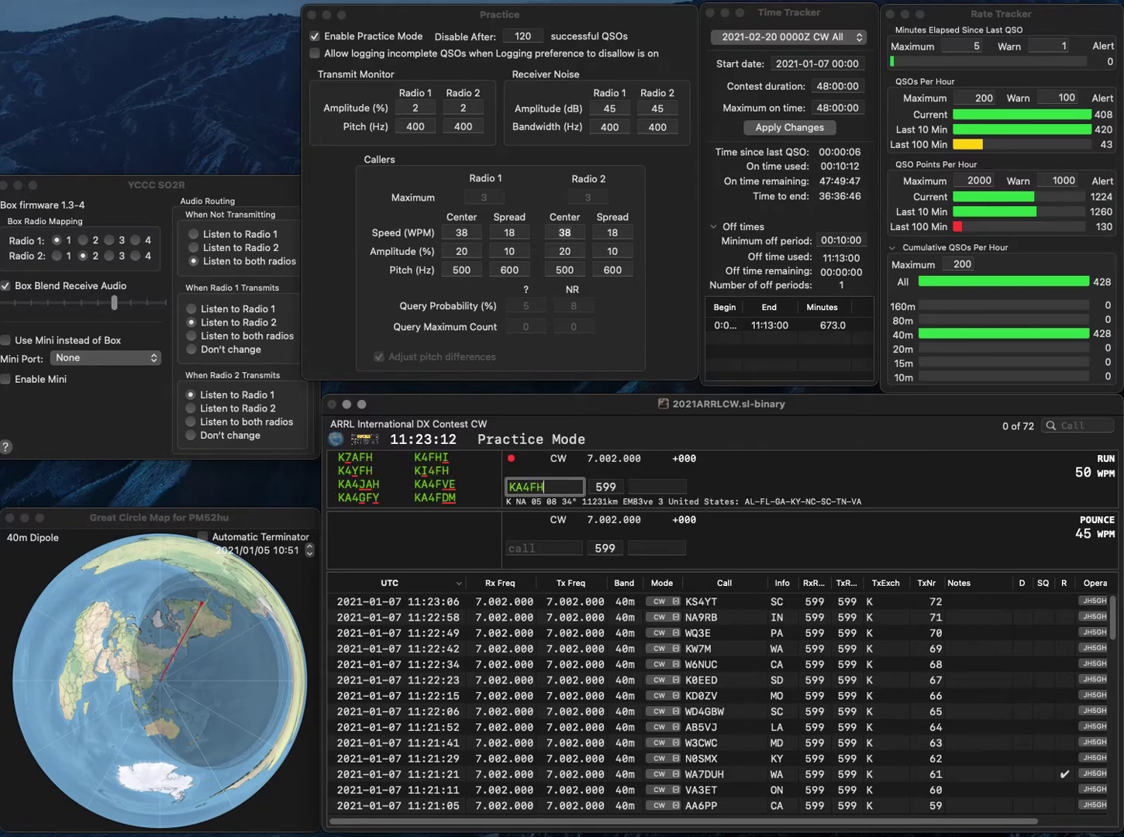
key(BackSpace)
key(BackSpace)
text(VE)
key(Return)
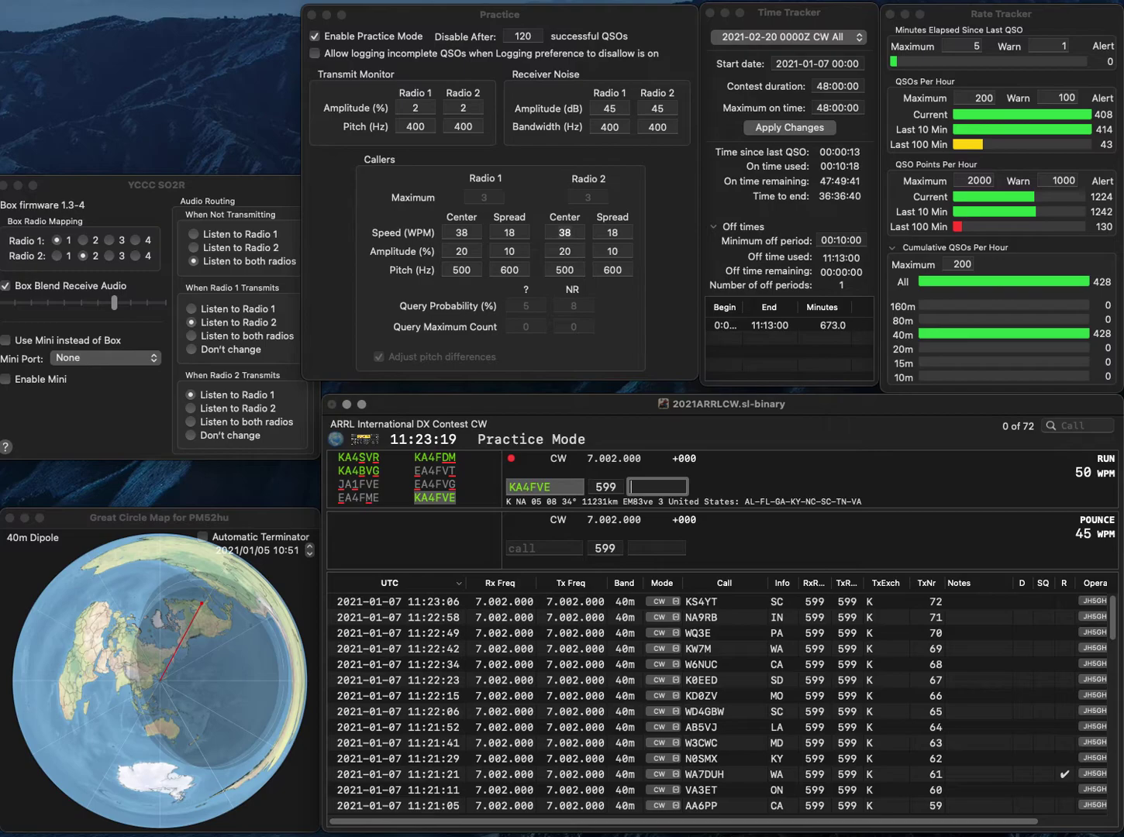
text(SC)
key(Return)
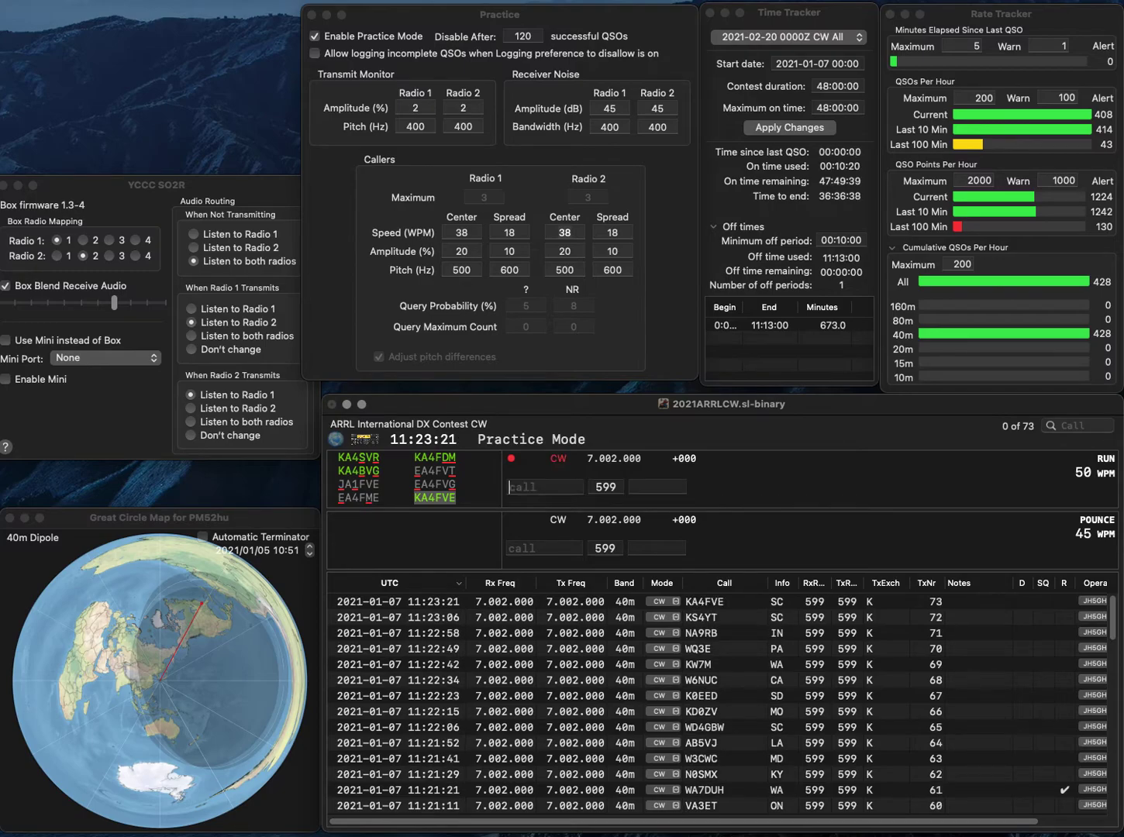
text(WA)
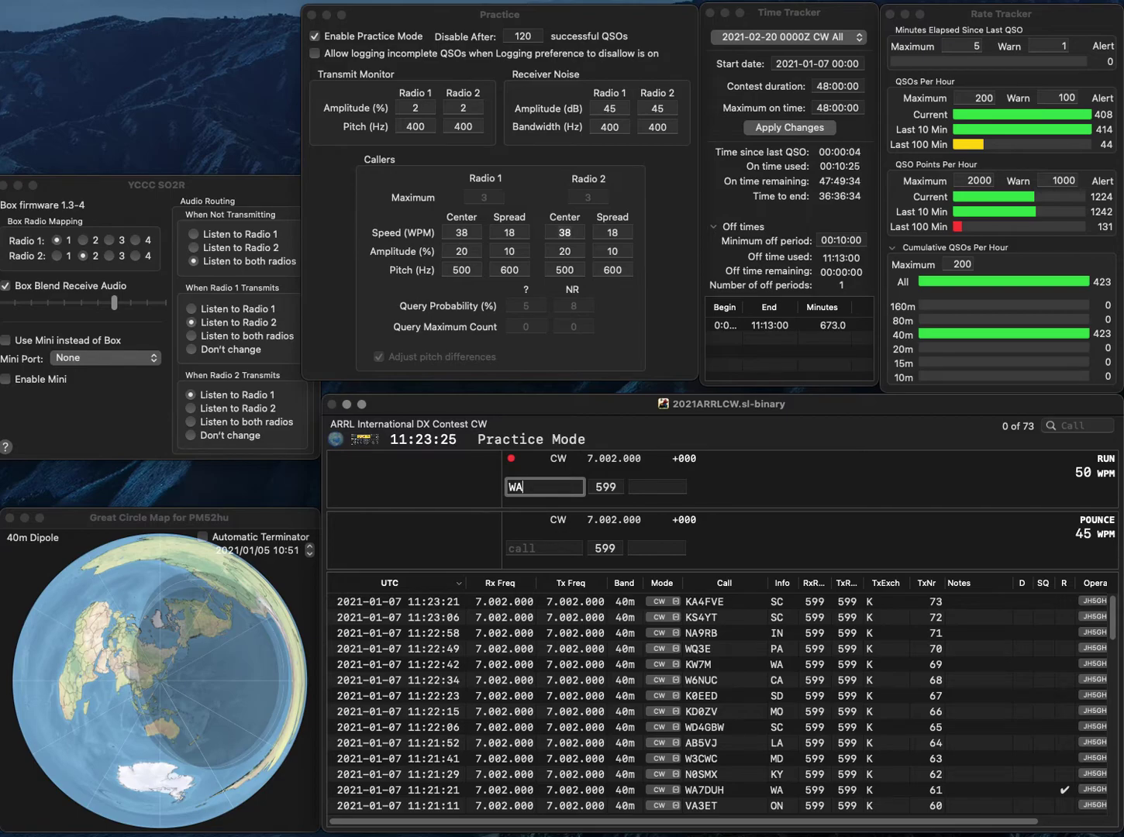
text(3RWP)
key(space)
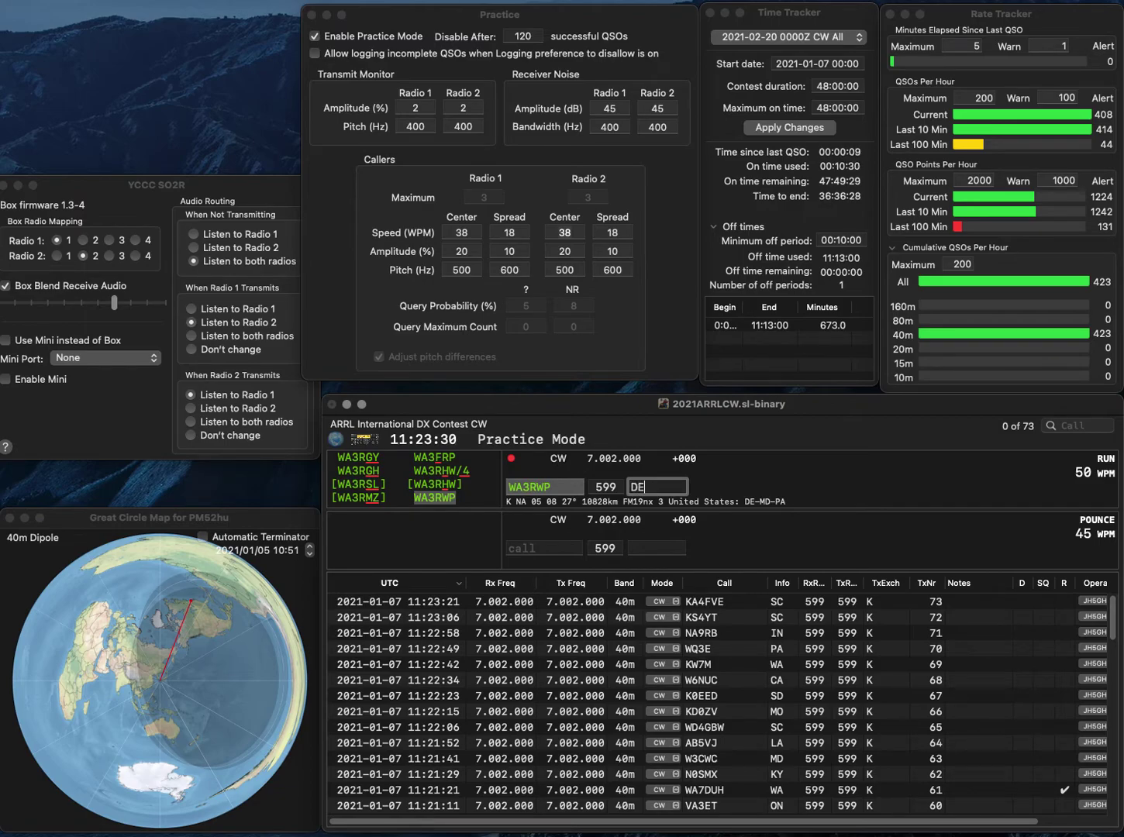
key(Return)
text(K0MLD)
key(Return)
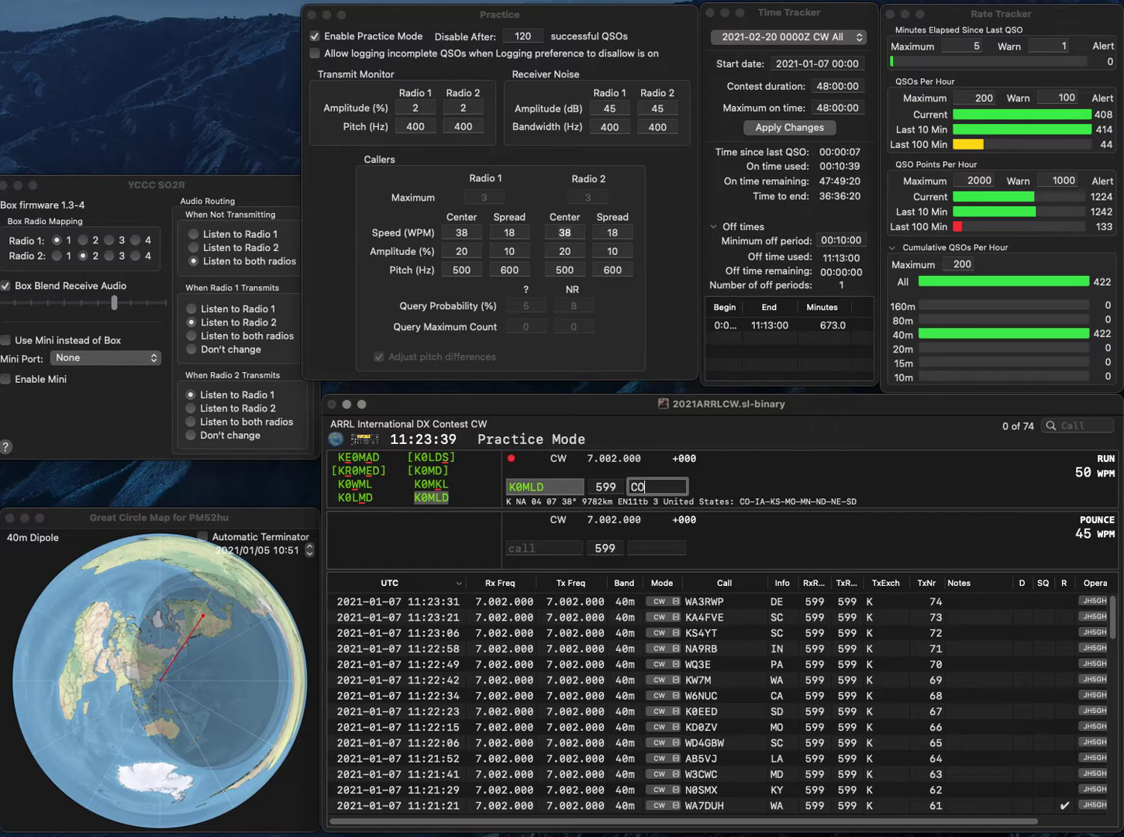
key(Return)
key(BackSpace)
text(2BT)
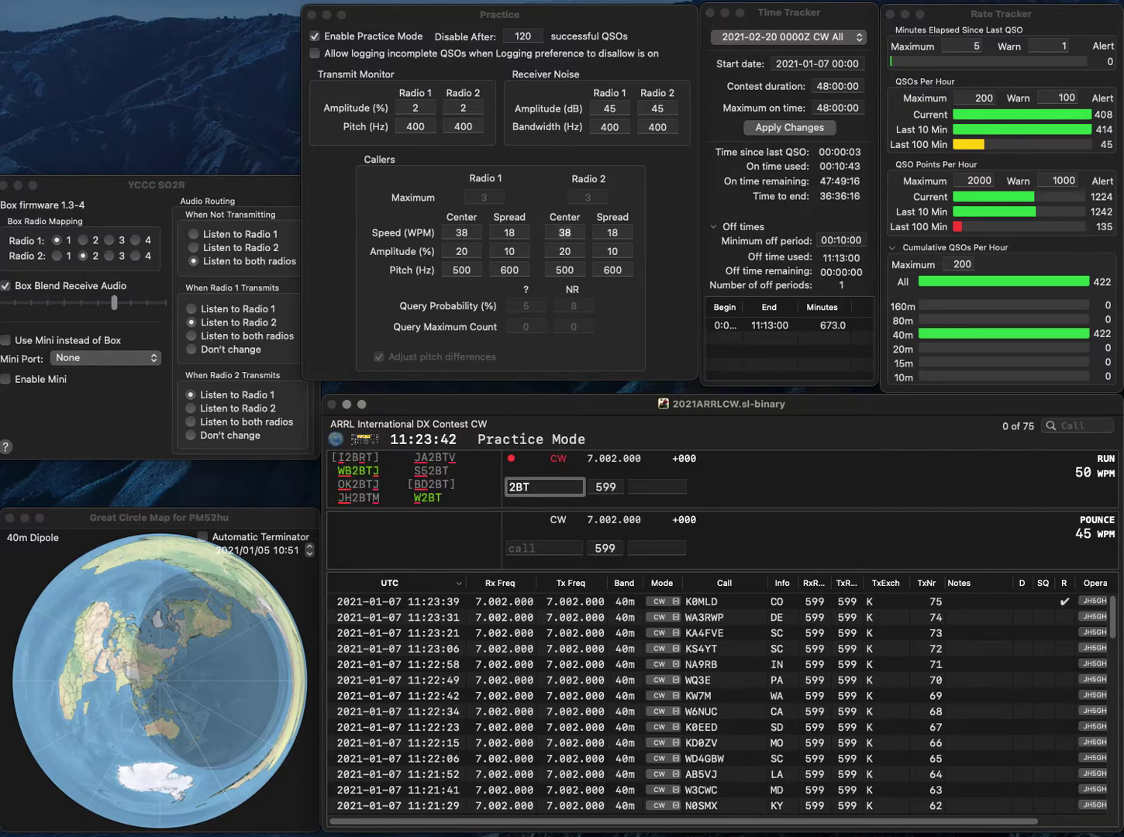
text(W)
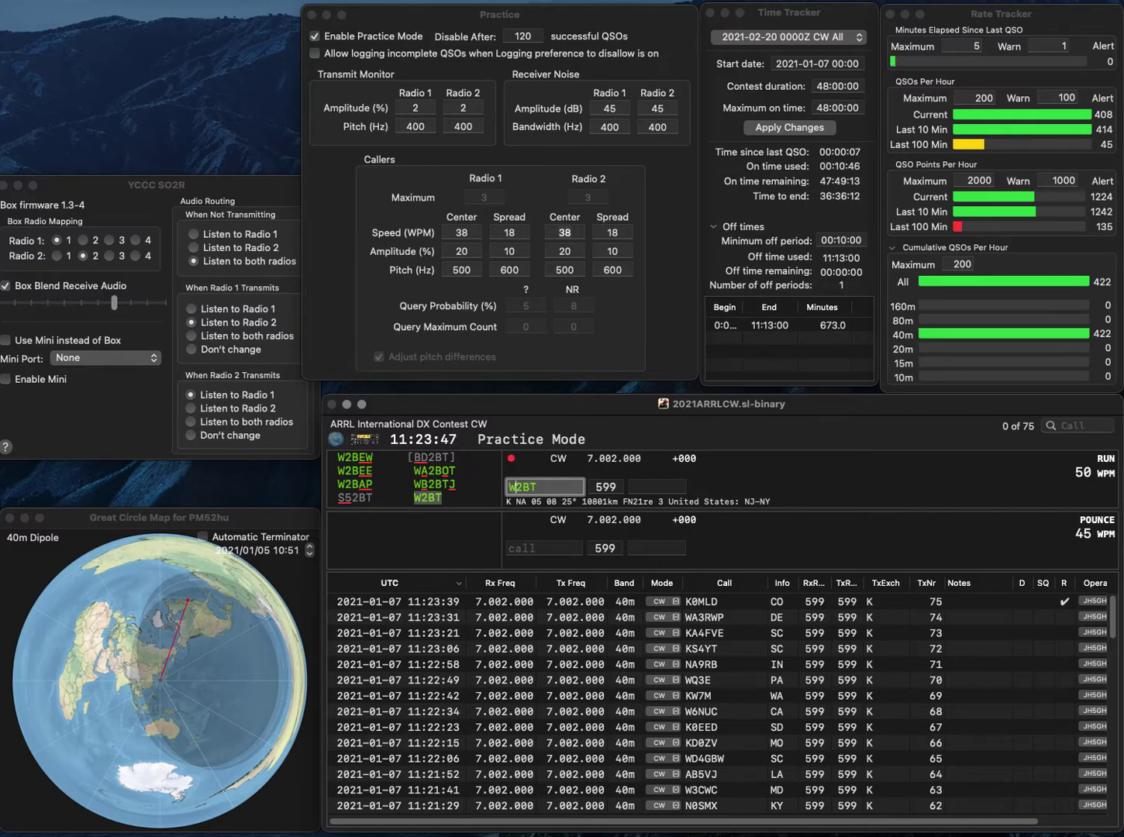
key(Return)
text(NJ)
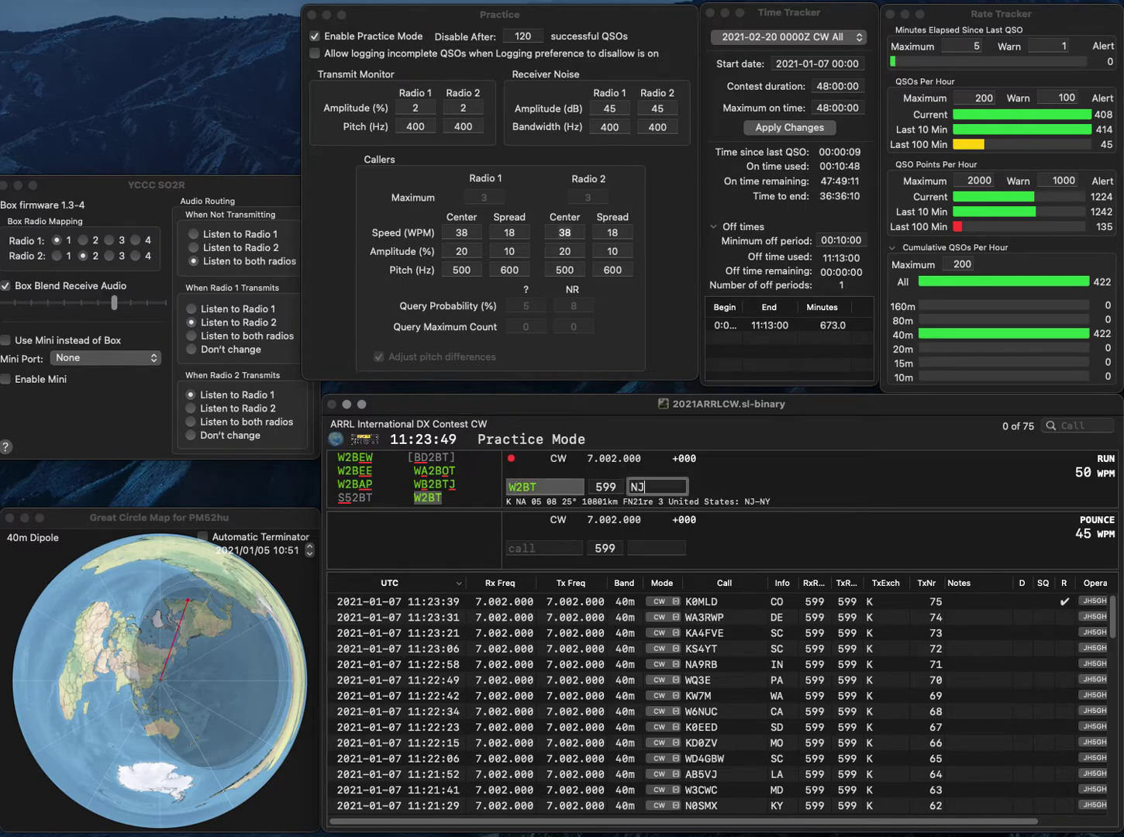
key(Return)
Log a contact with call sign N2EI and received exchange NJ on the run radio
text(N2E)
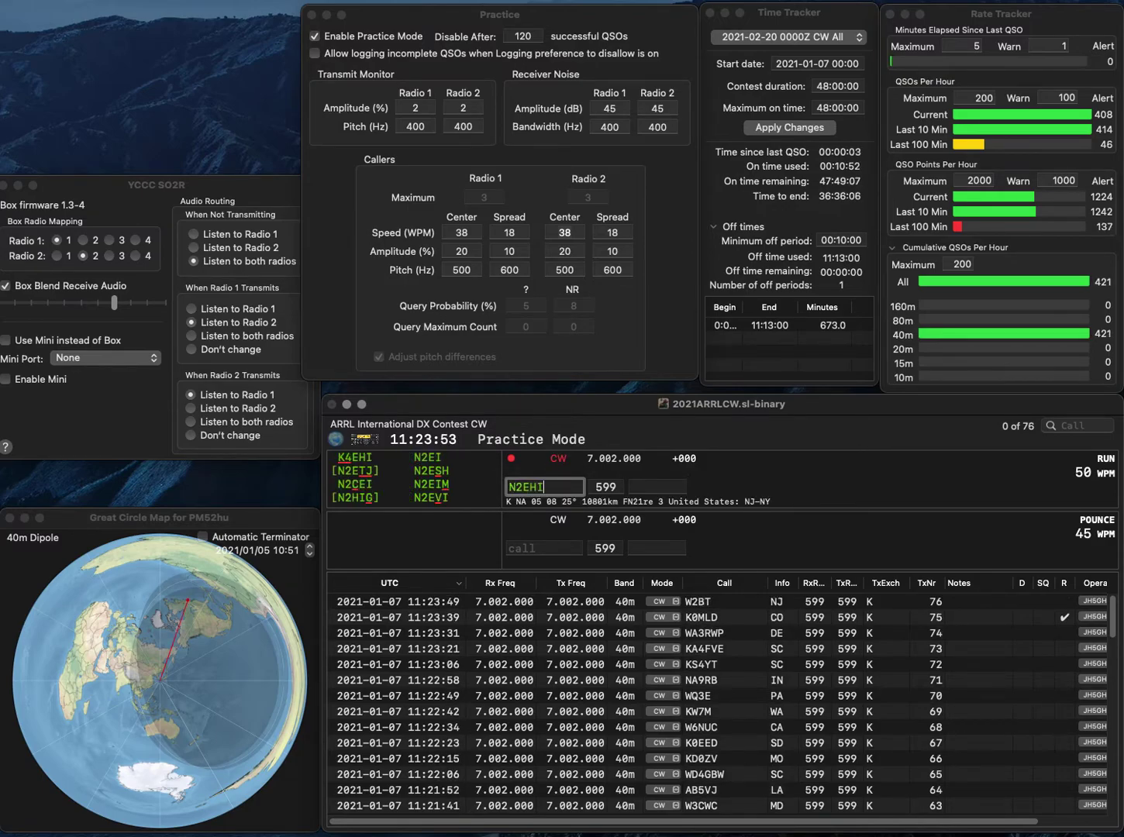
text(I)
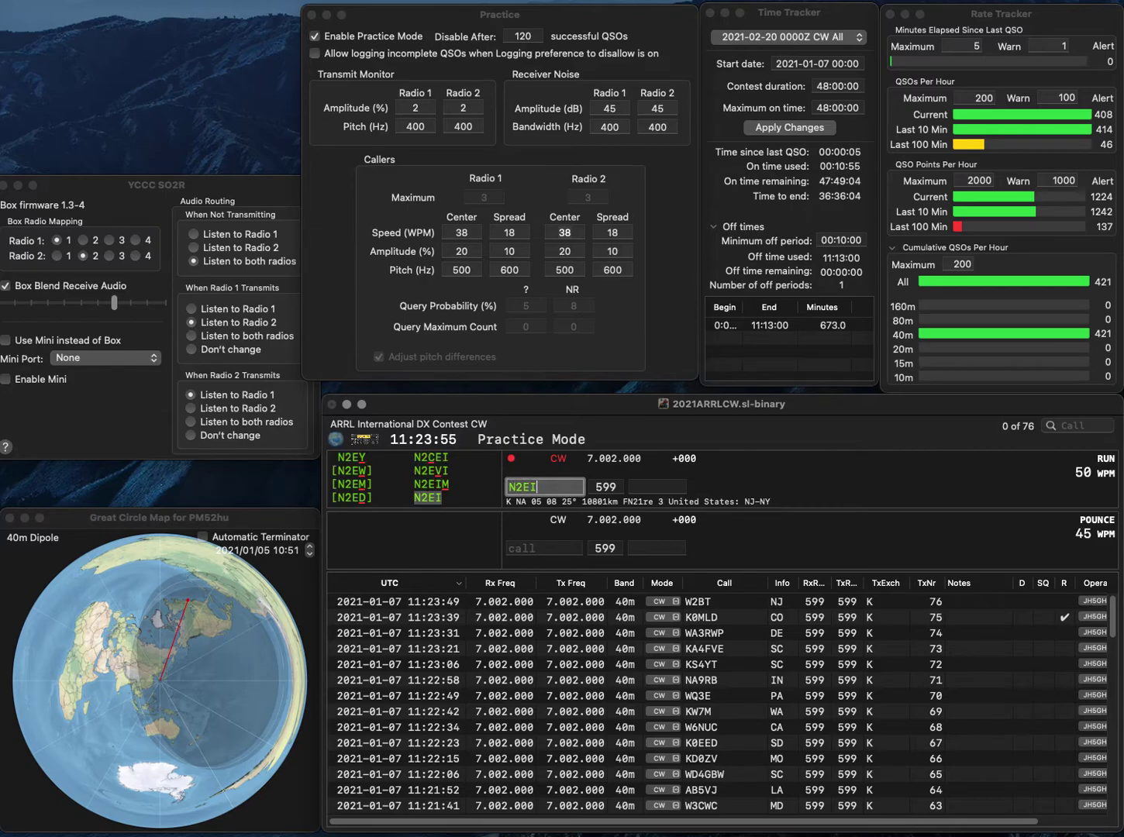
key(space)
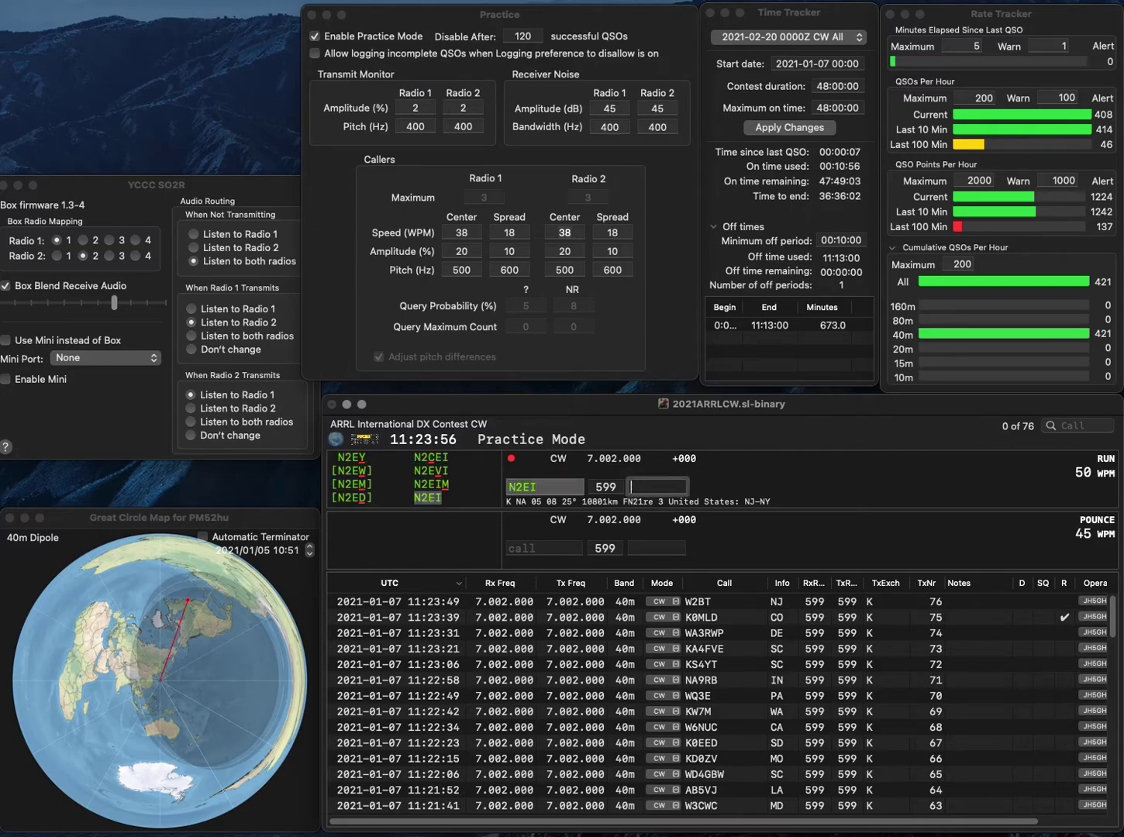
text(NJ)
key(Return)
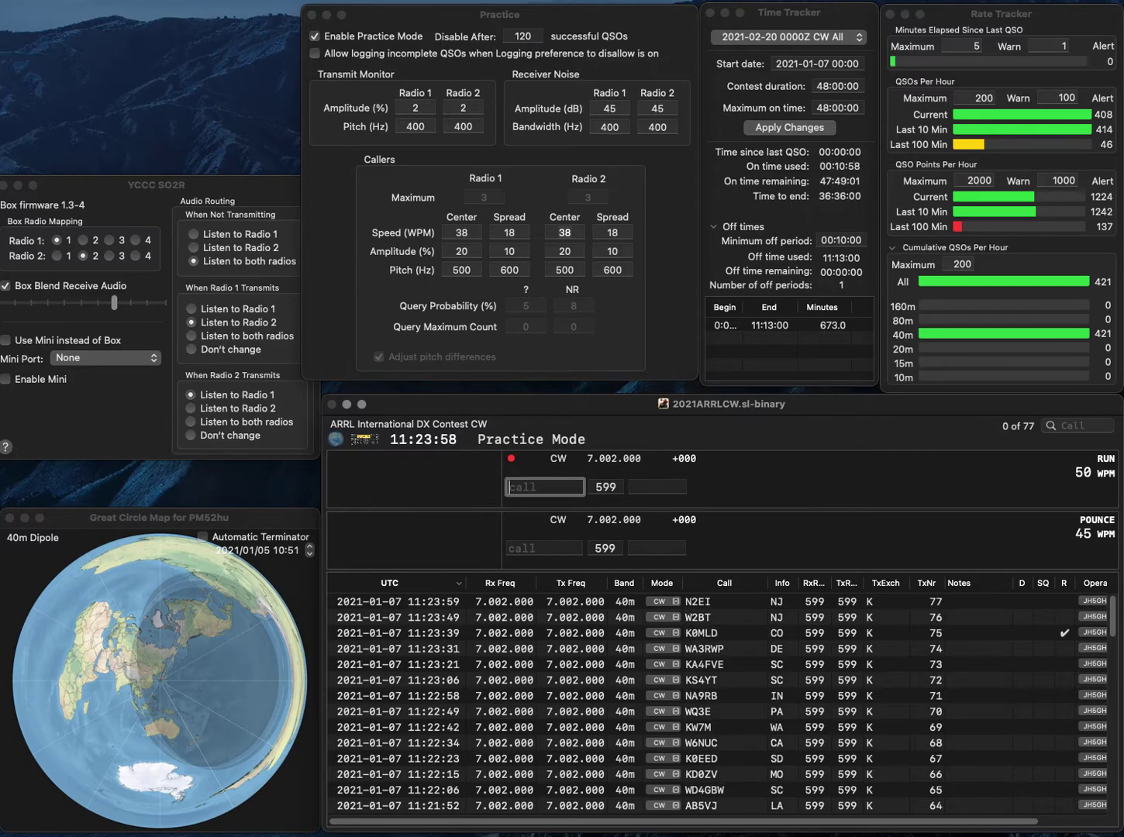
text(N4SAL)
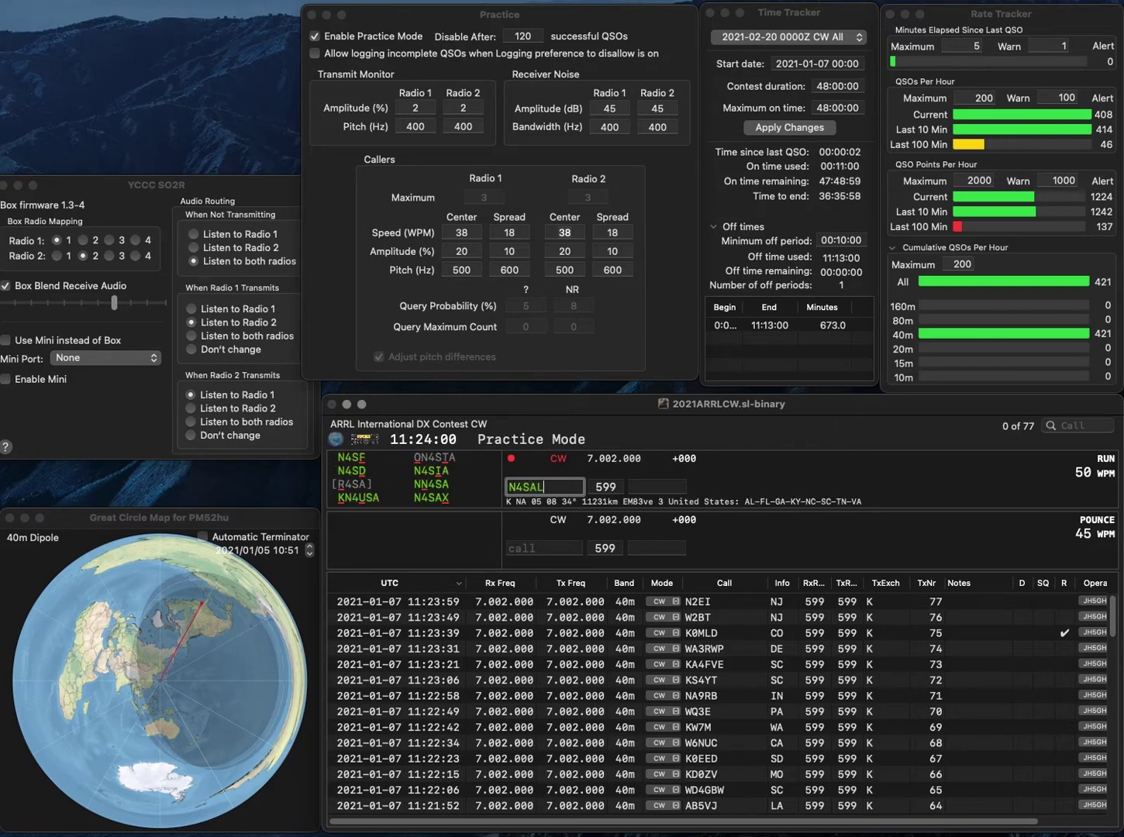
key(BackSpace)
key(BackSpace)
key(BackSpace)
text(HAL)
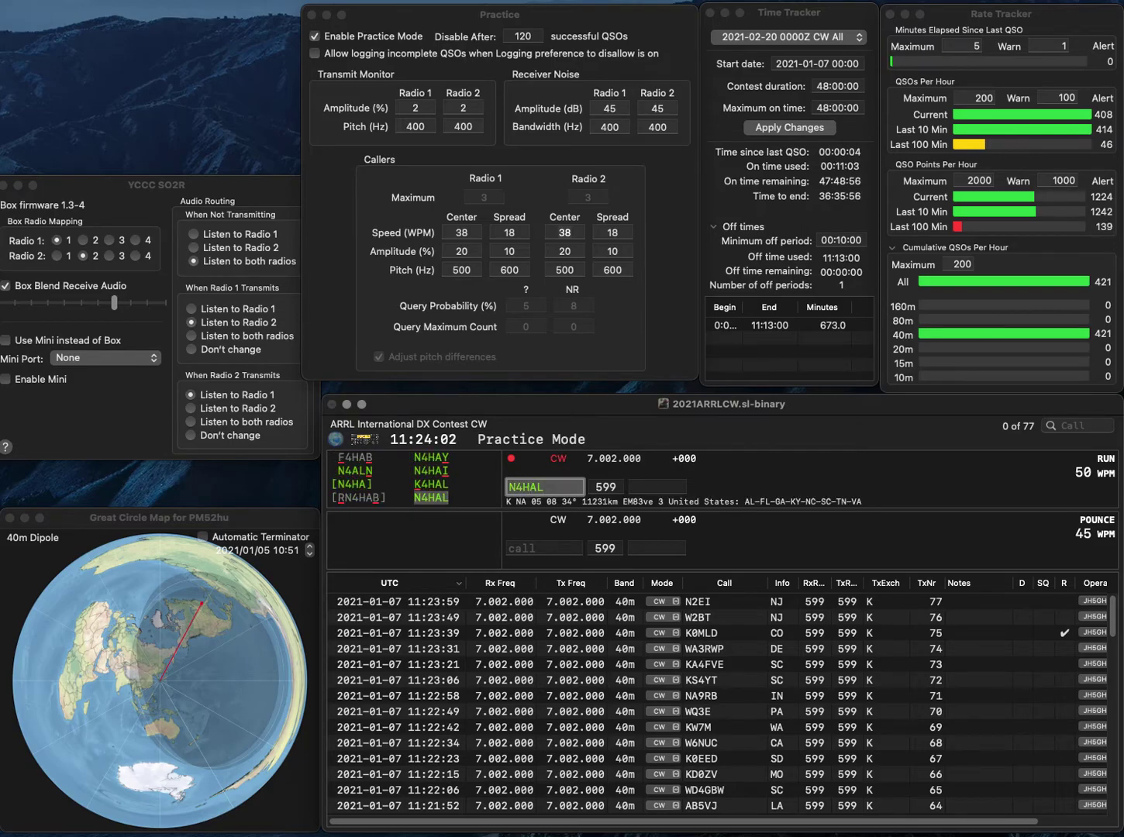
key(space)
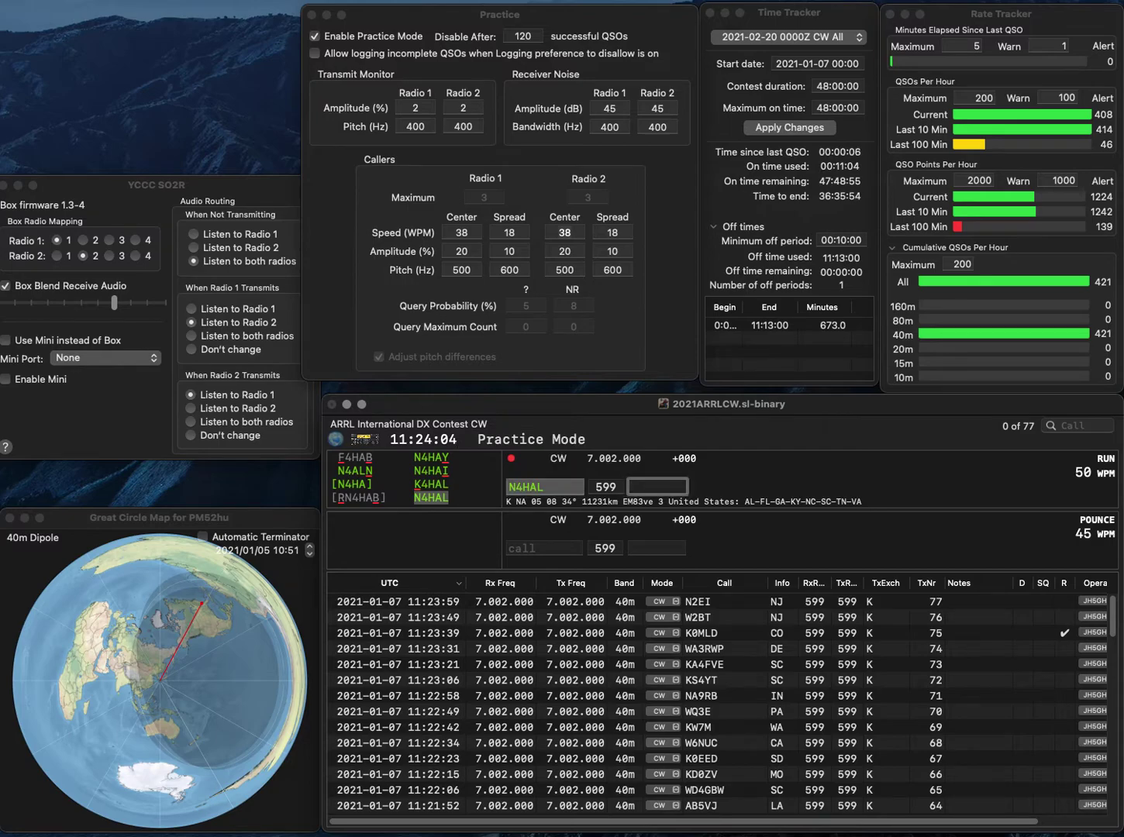
text(NC)
key(Return)
Log a contact with call sign N8SL and received exchange OHOH on the run radio
text(N8SL)
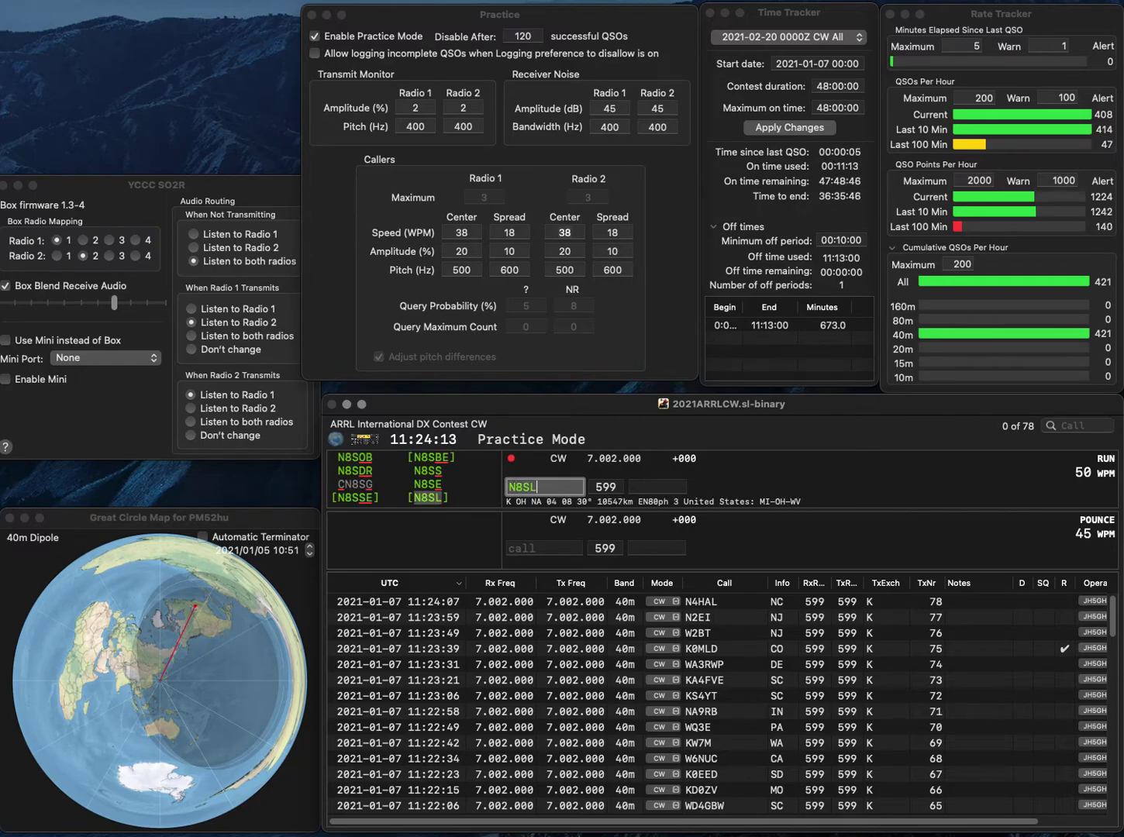
key(Return)
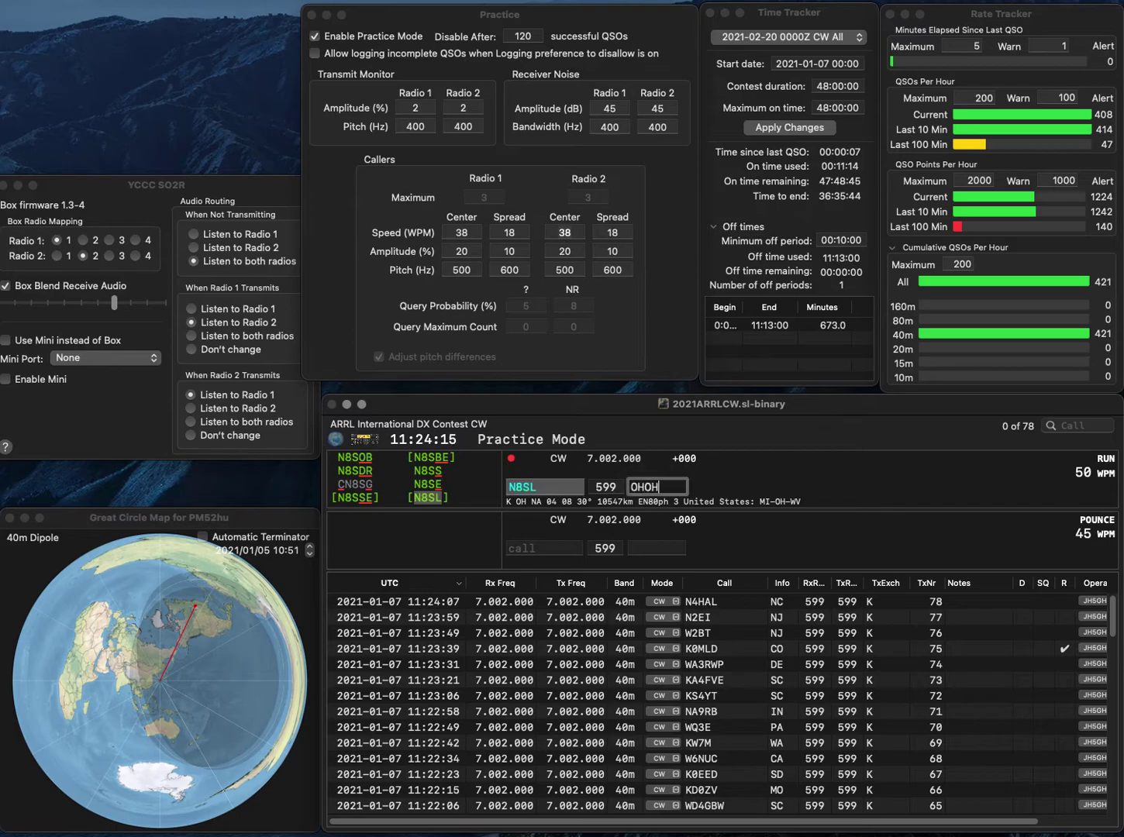
key(Return)
text(W1TB)
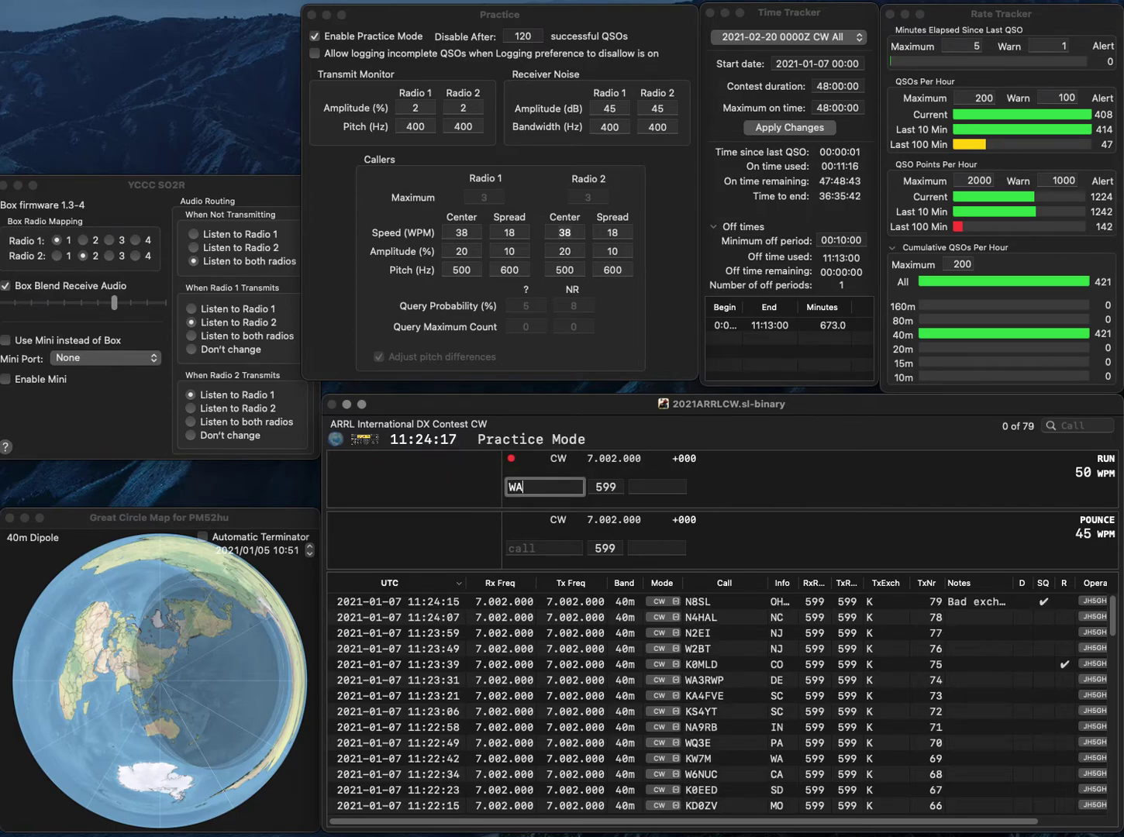
text(M)
key(Return)
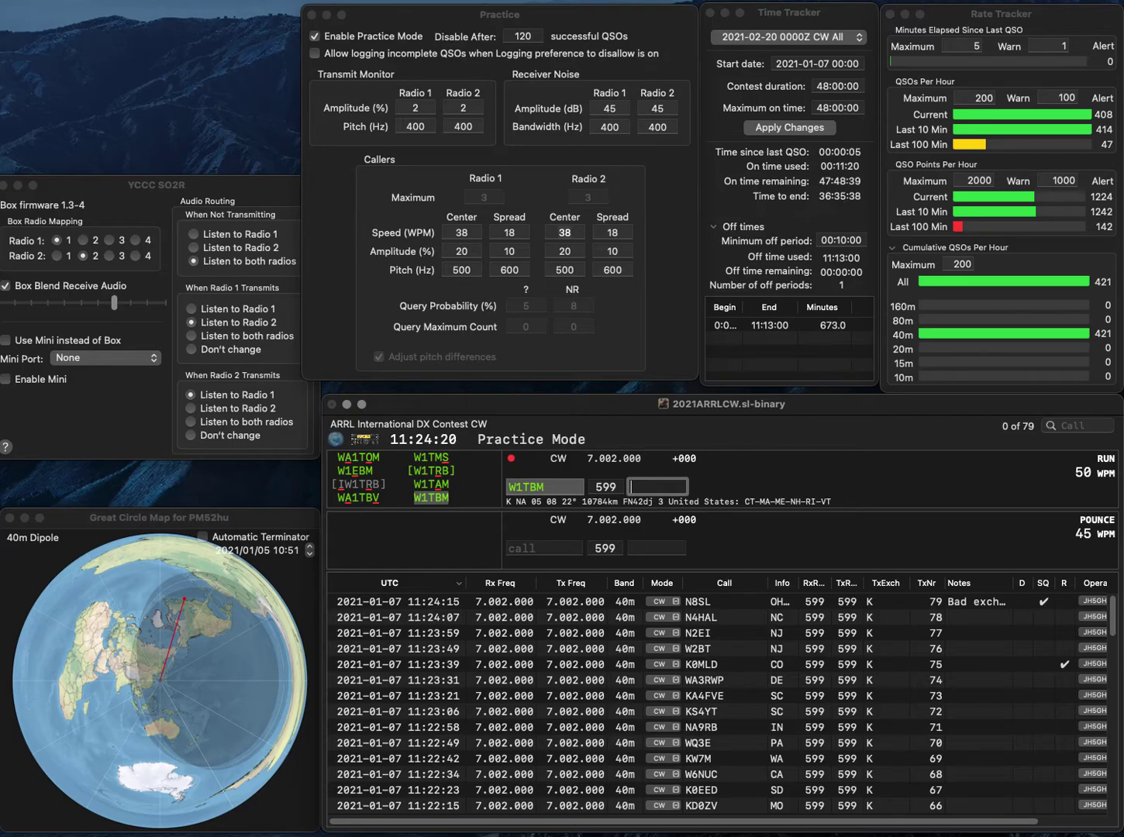
text(ME)
key(Return)
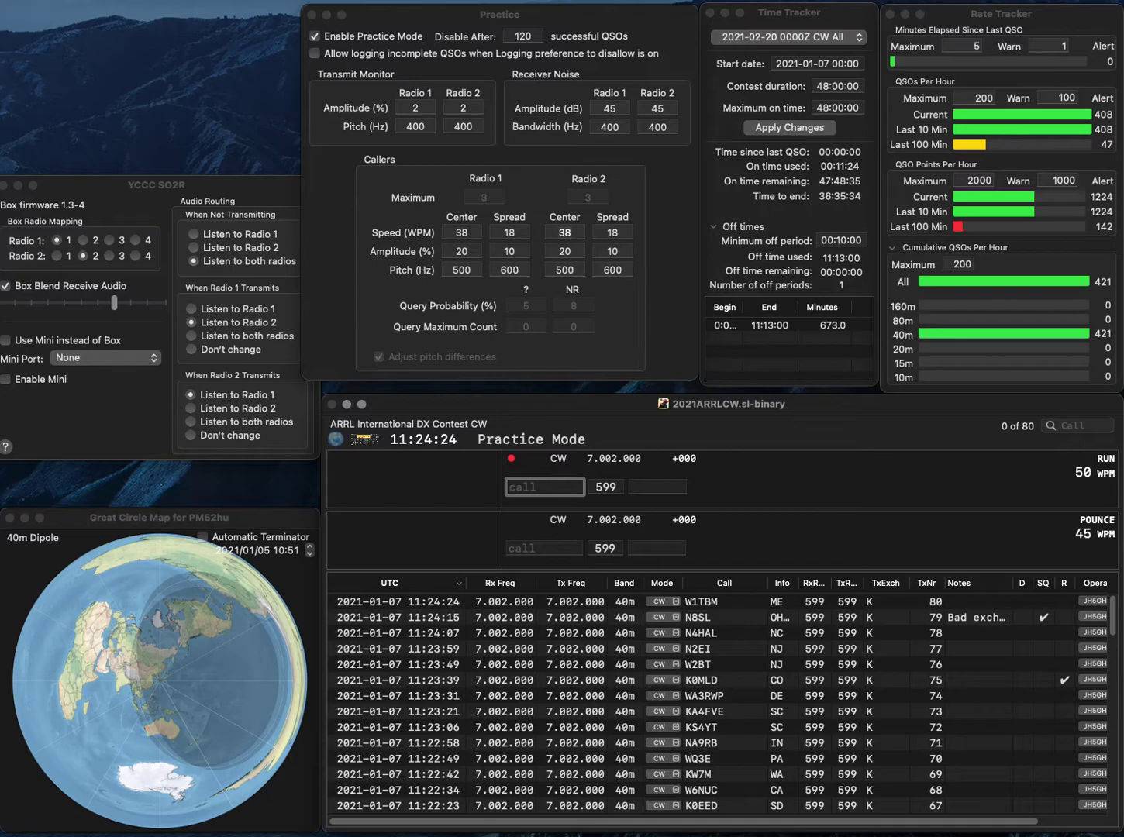
text(AA6VB)
key(Return)
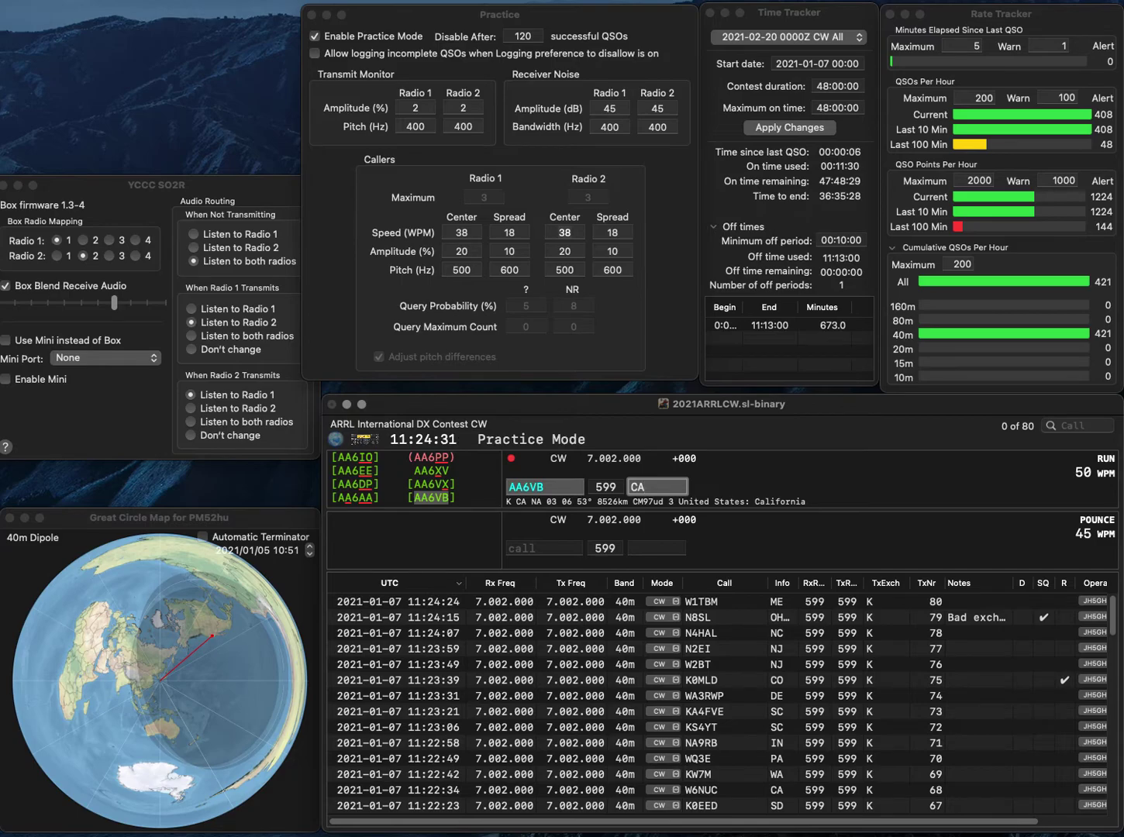
key(Return)
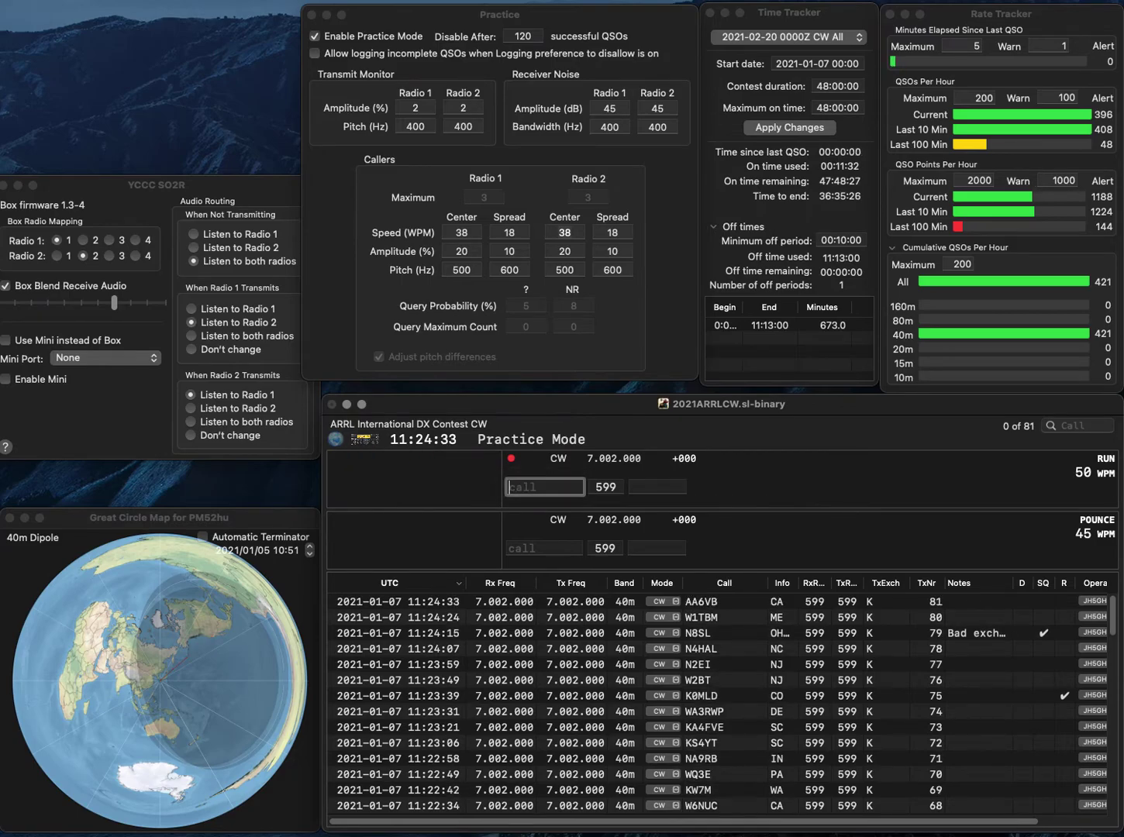
text(KC9PWE)
key(space)
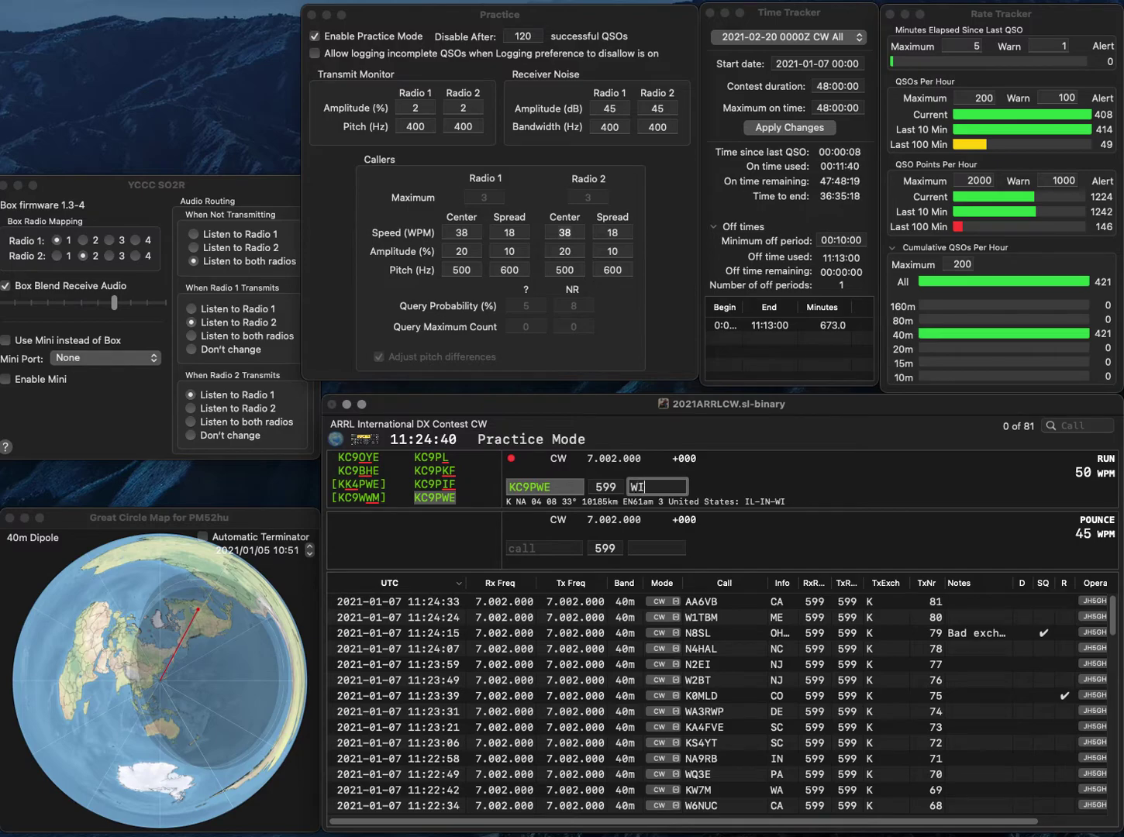
key(Return)
Log a contact with call sign N4QNT and received exchange NC on the run radio
text(QNT)
text(N4)
key(Tab)
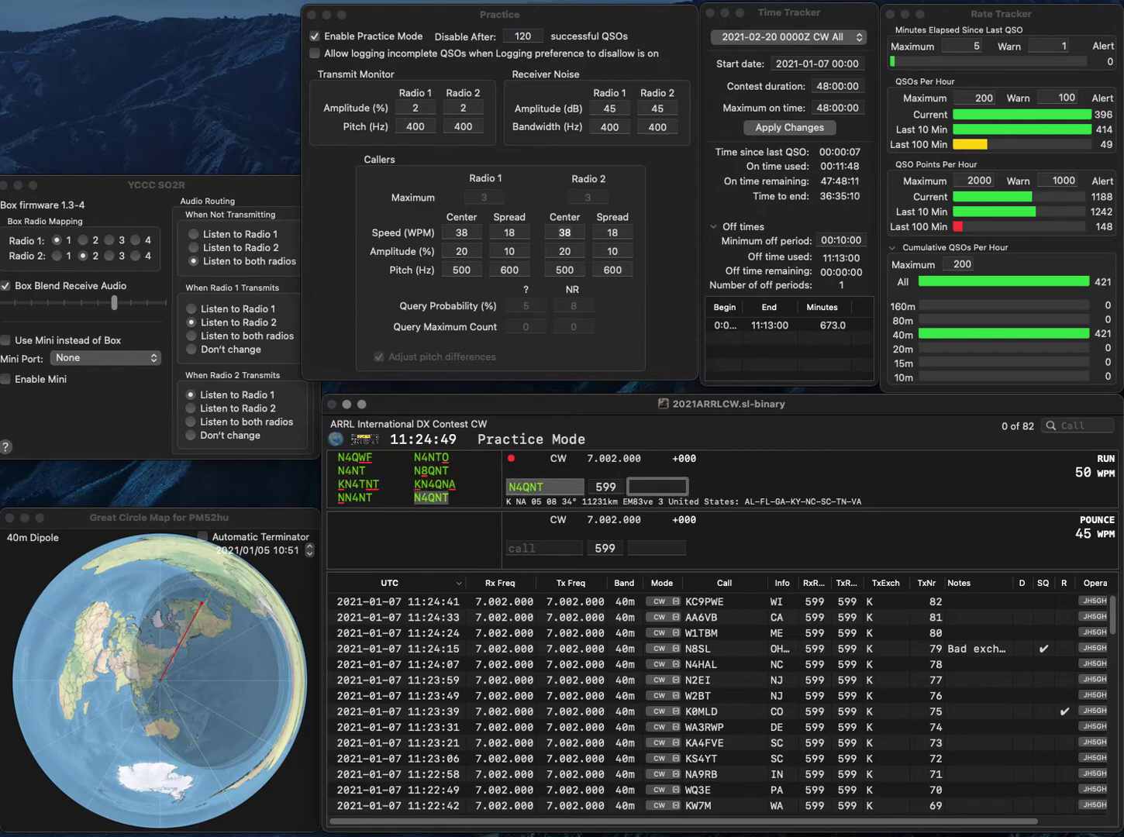
text(NC)
key(Return)
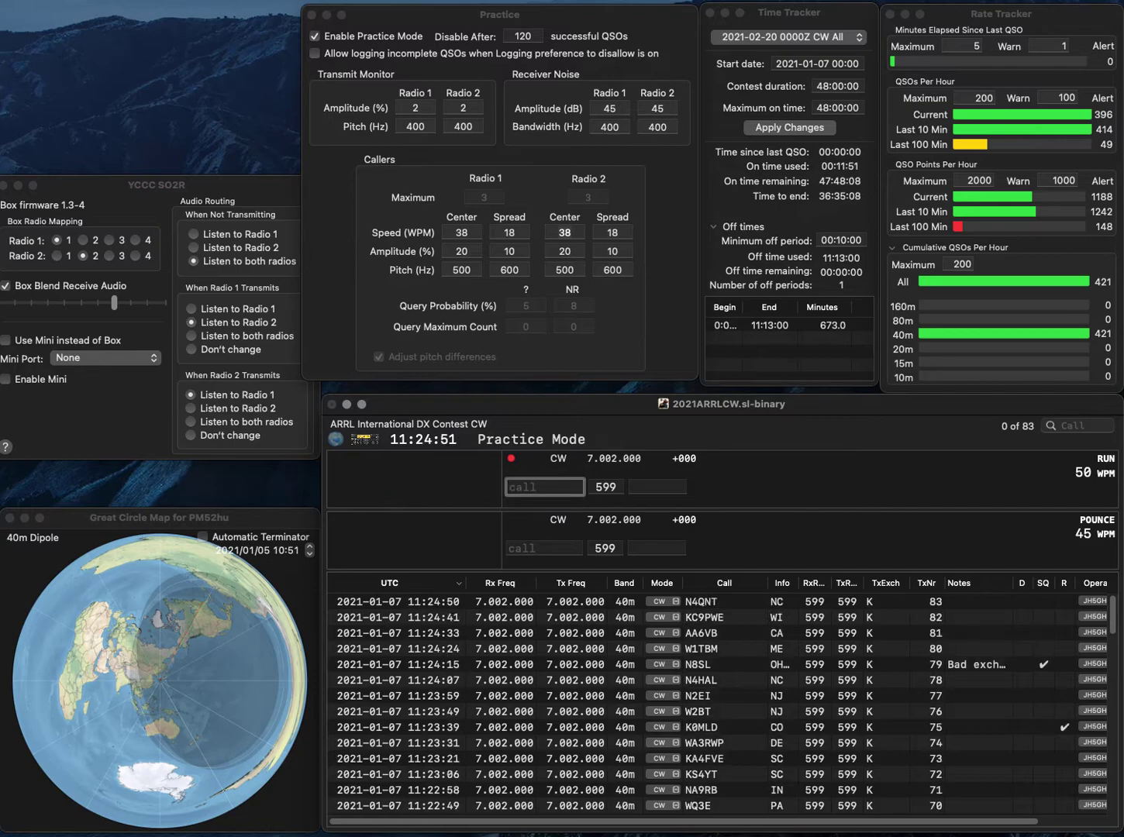
text(AF4RK)
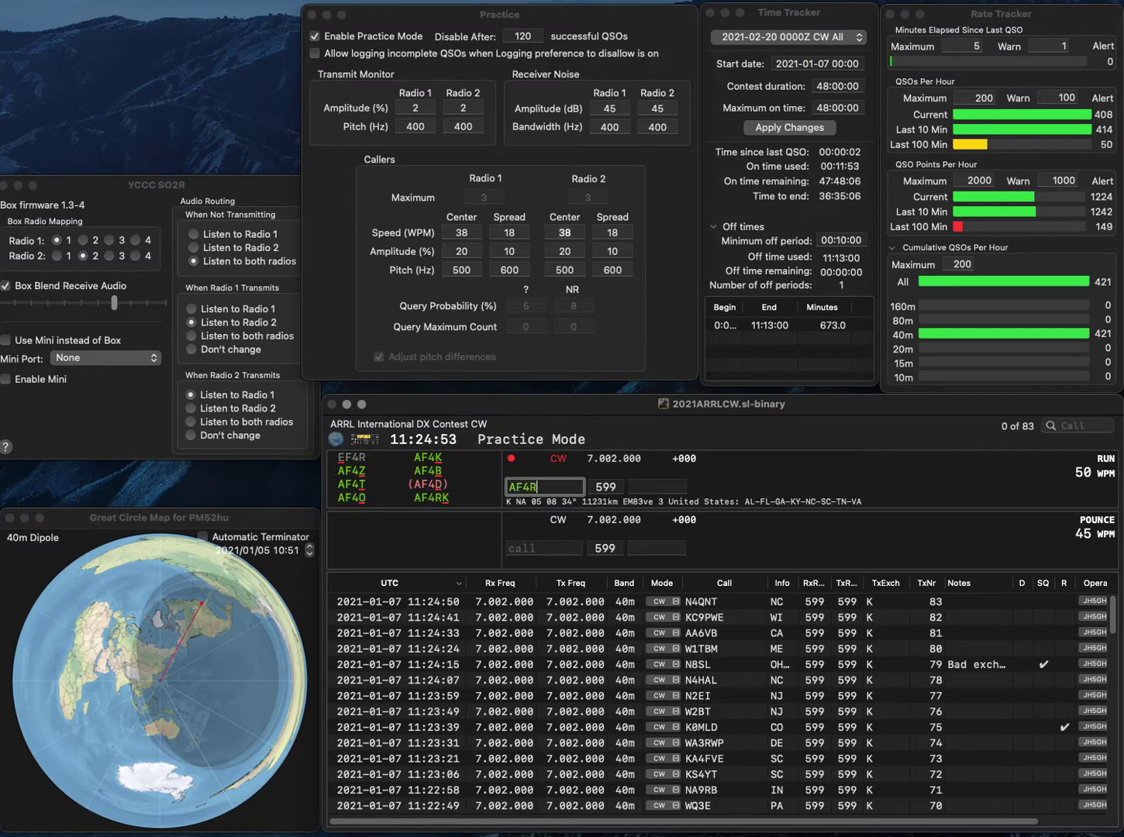
key(Return)
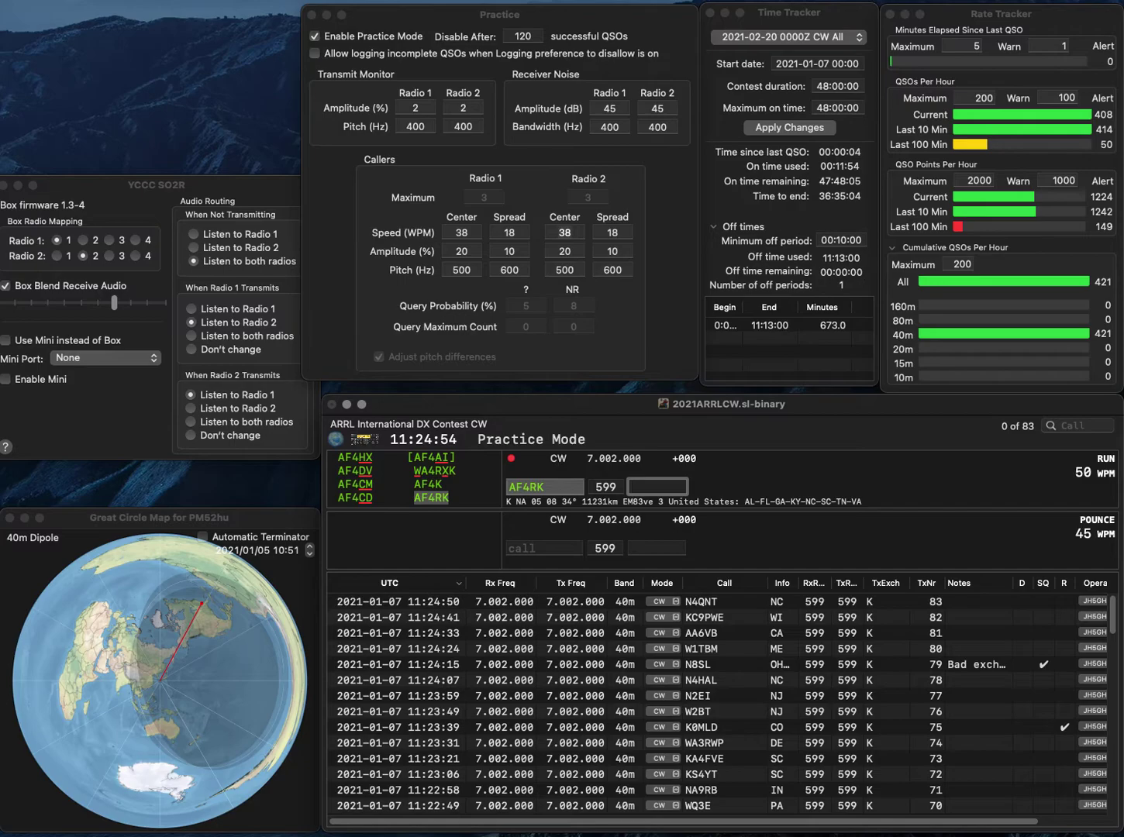
text(FL)
key(Return)
Log a contact with call sign AA0B and received exchange MO on the run radio
text(WAA0B)
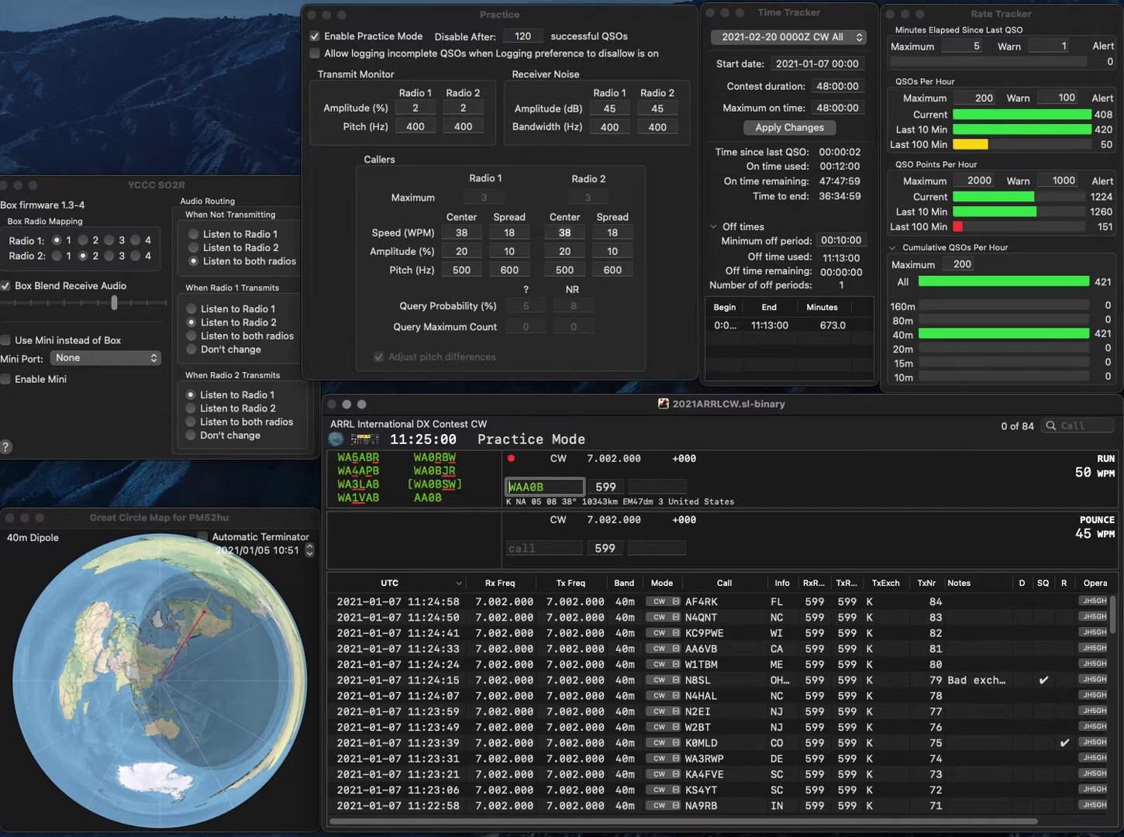
key(Home)
key(Delete)
key(Return)
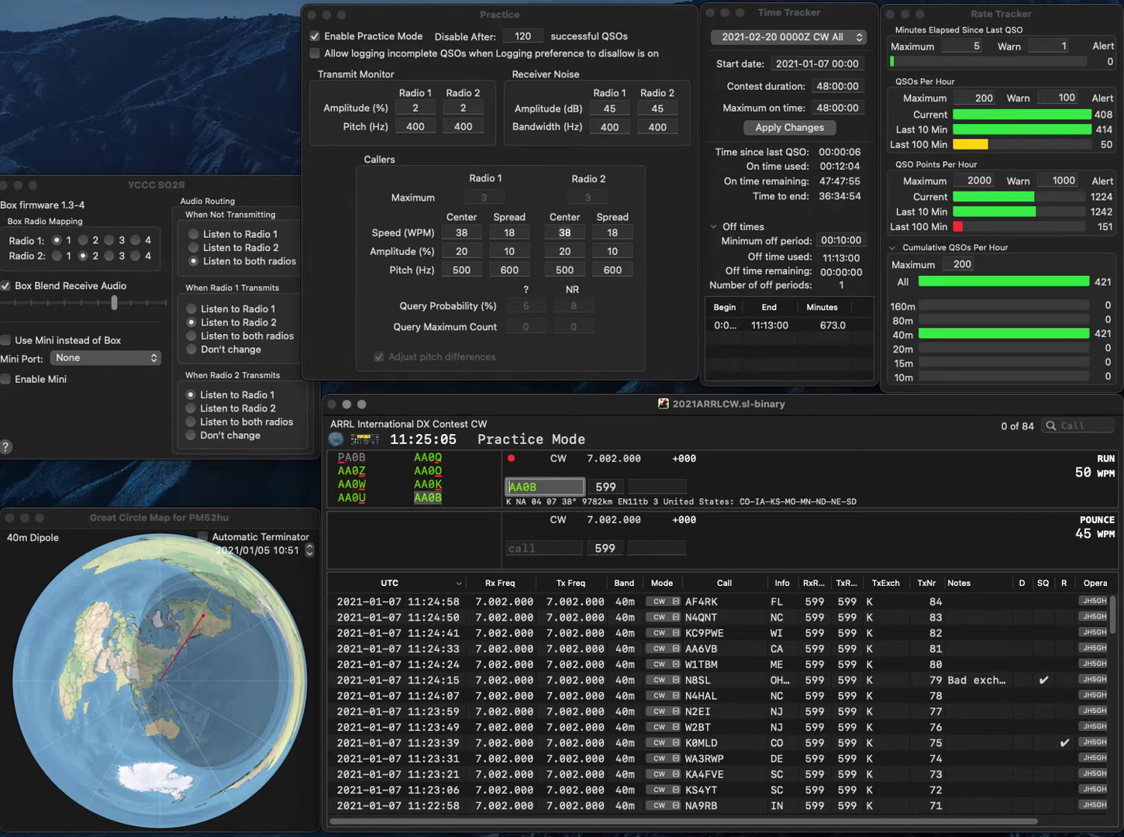
key(Tab)
text(MO)
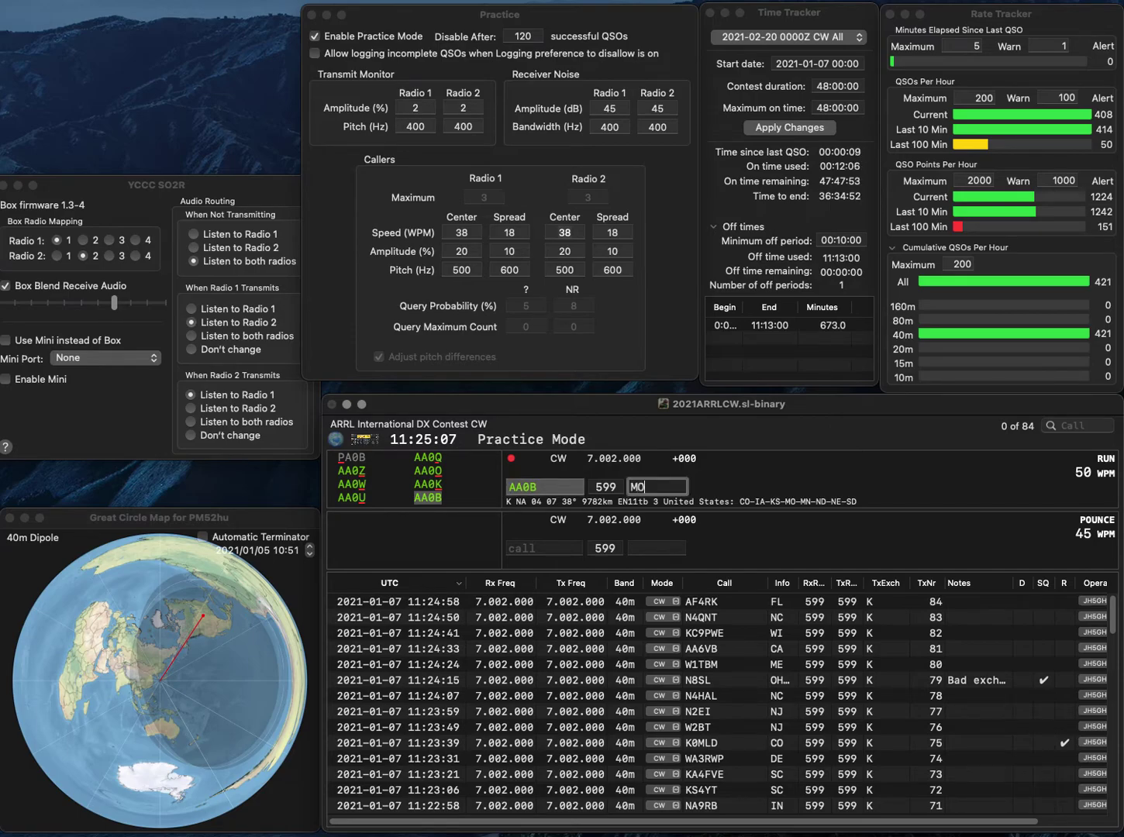
key(Return)
text(VA)
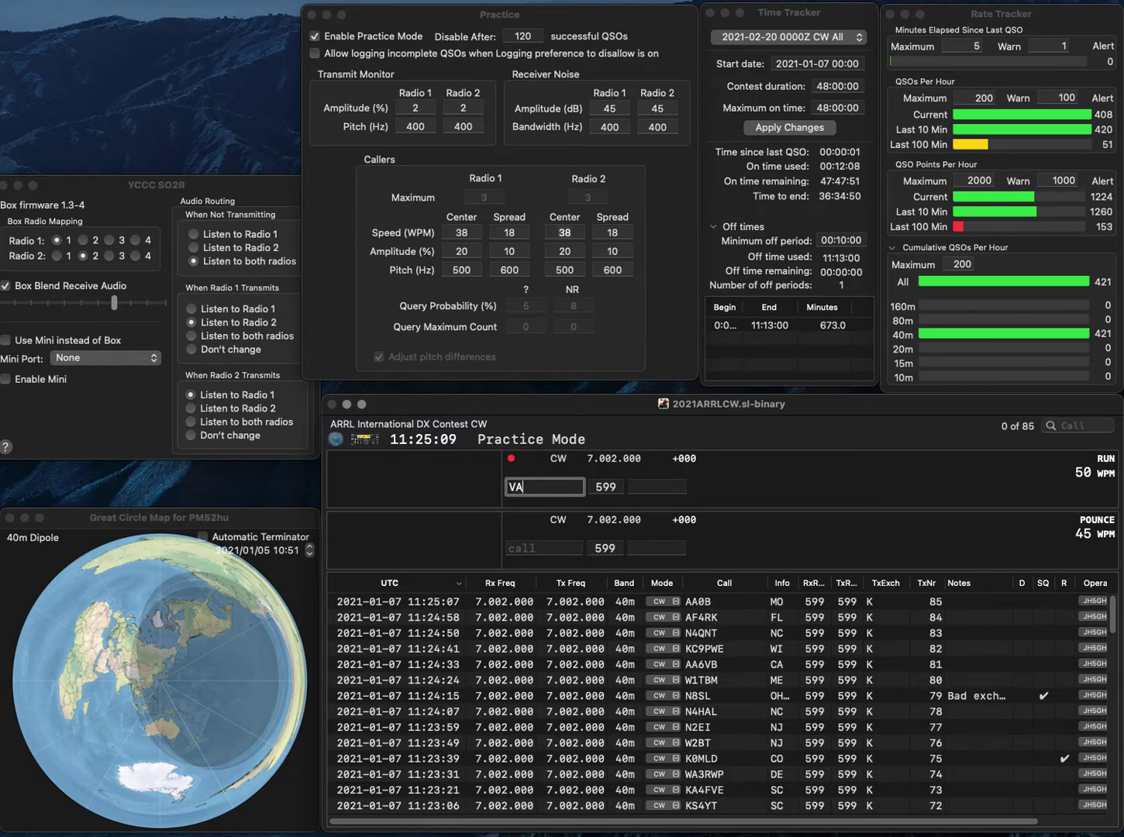
text(XLB)
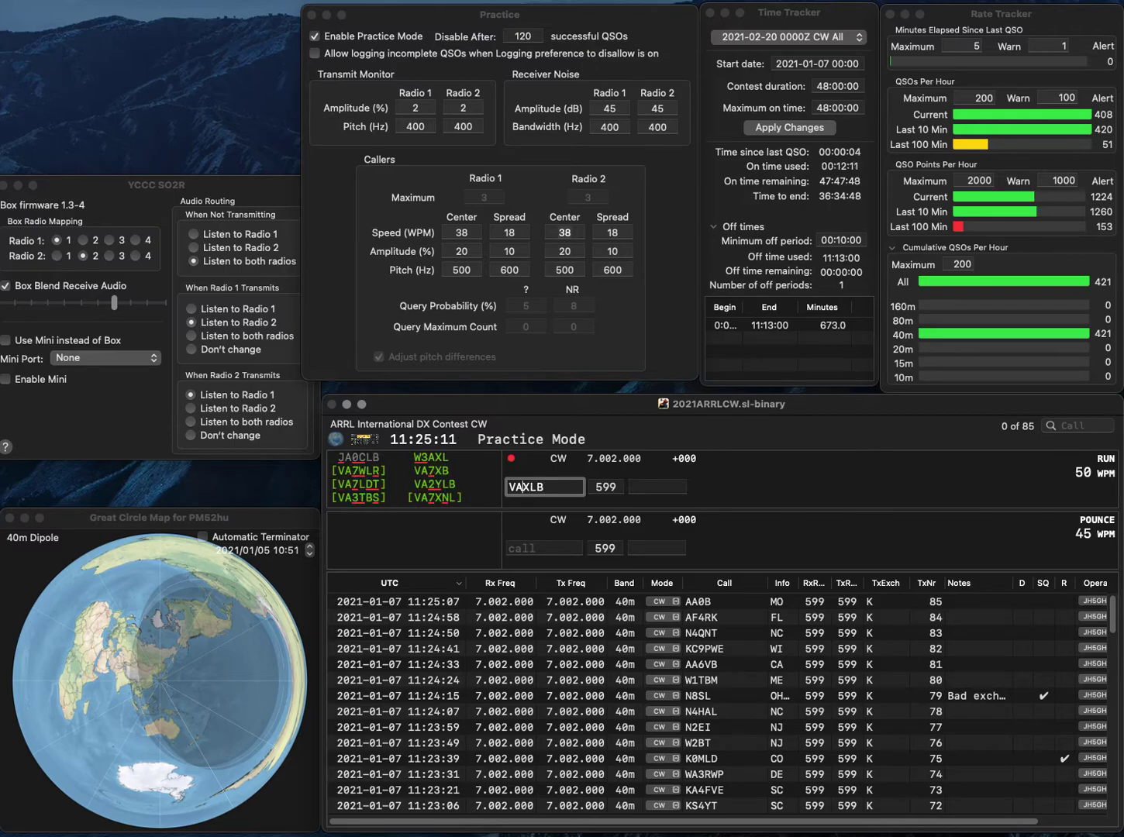
click(523, 486)
text(2)
key(Delete)
text(Y)
key(Return)
text(QC)
key(Return)
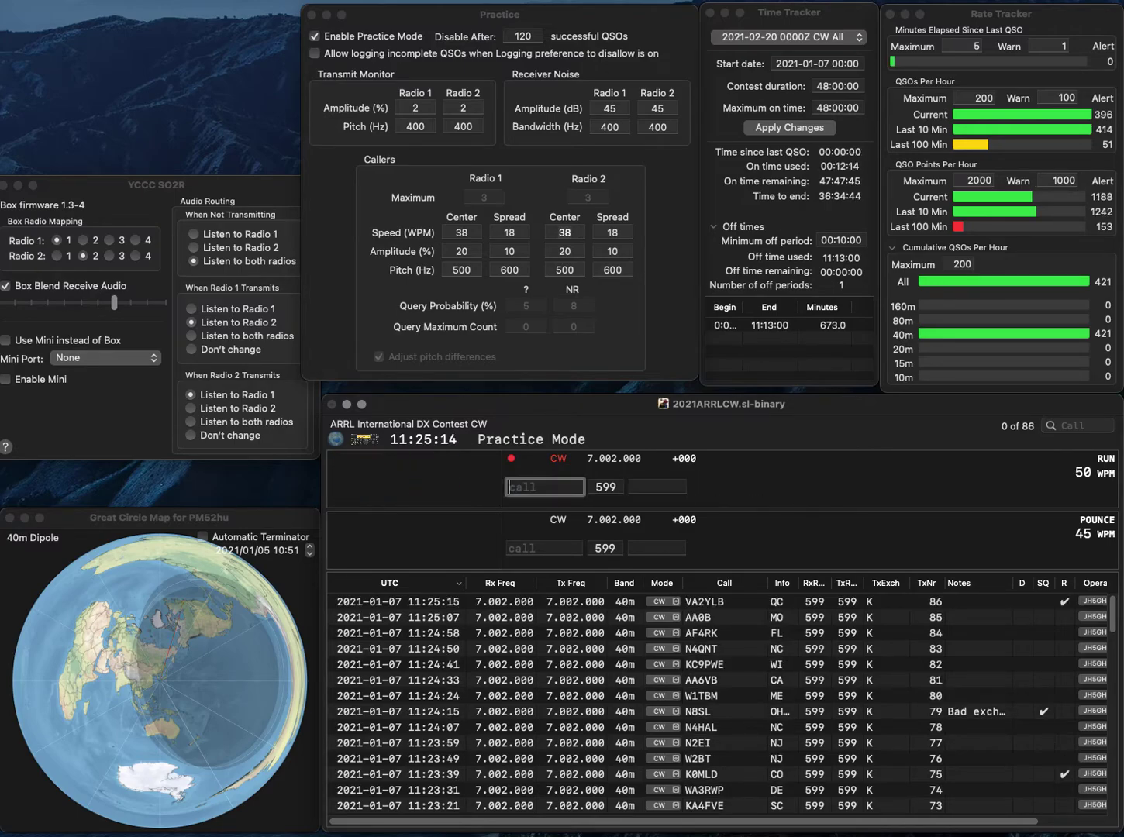
Log a contact with call sign W6QUV and received exchange CA on the run radio
text(W6)
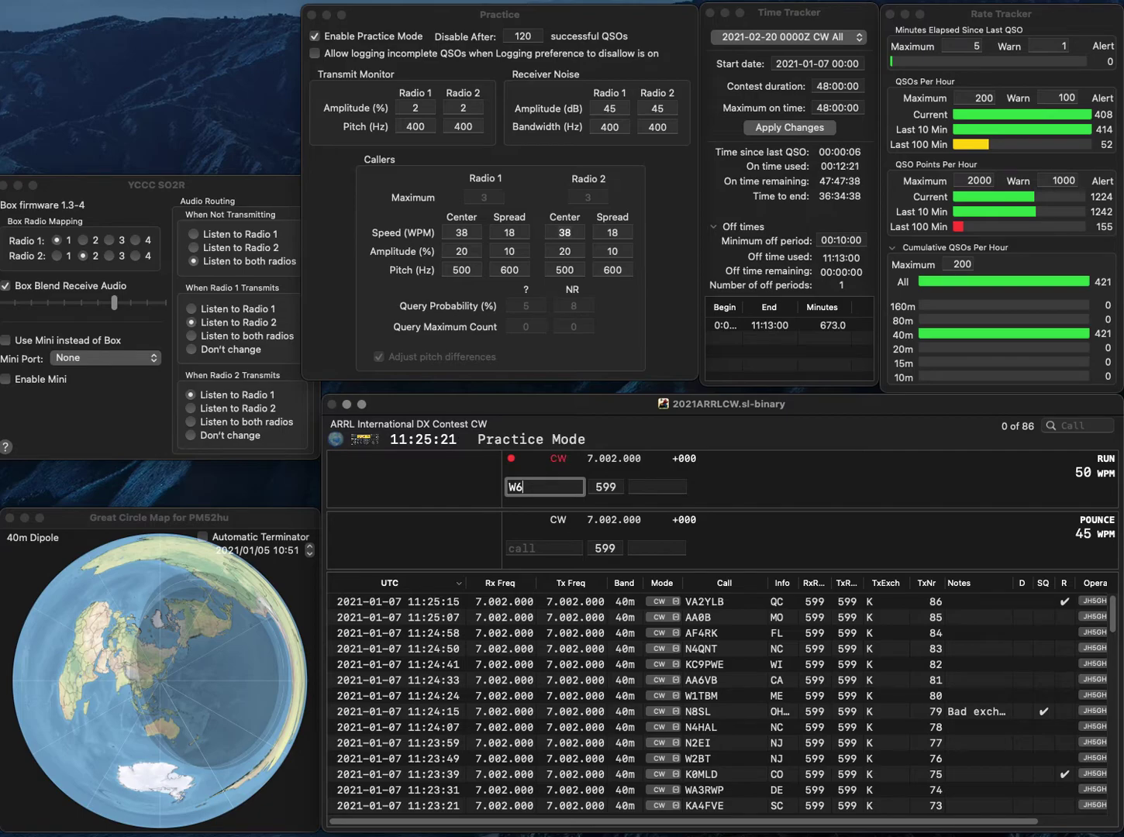
text(QUV)
key(Tab)
text(CA)
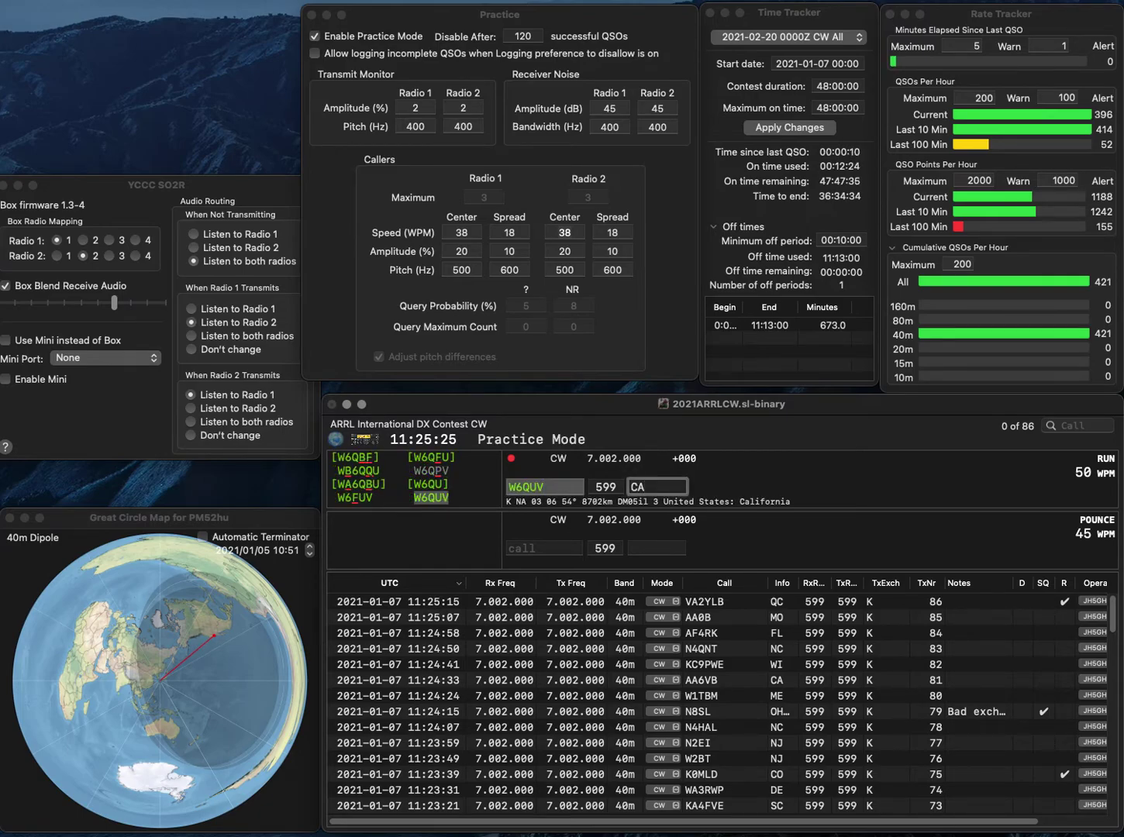
key(Return)
text(WJ0T)
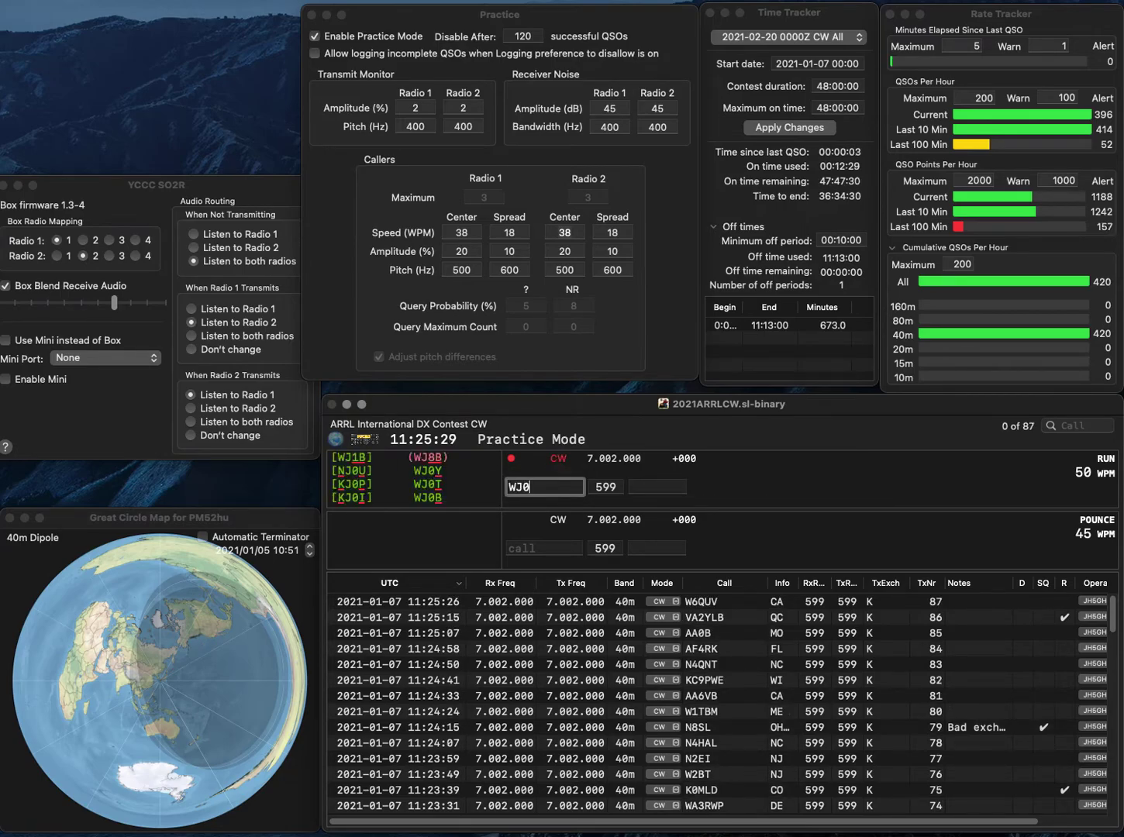
key(space)
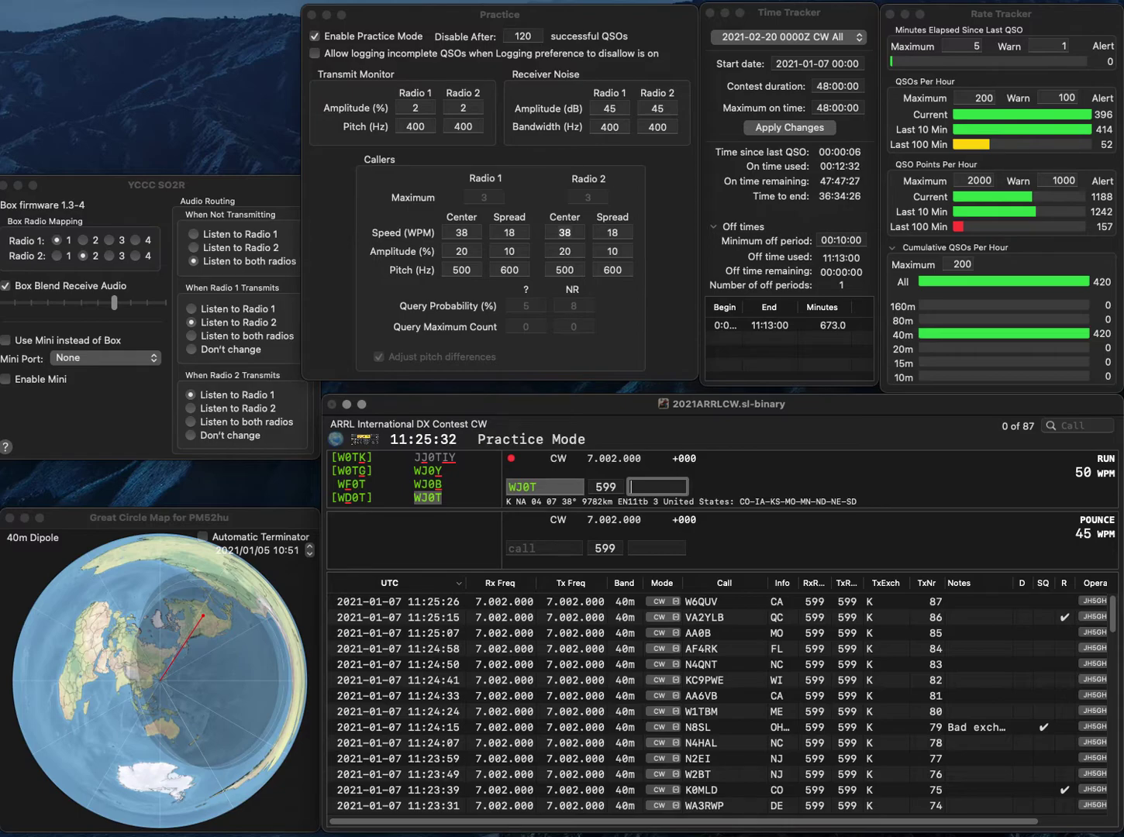
text(E)
key(Return)
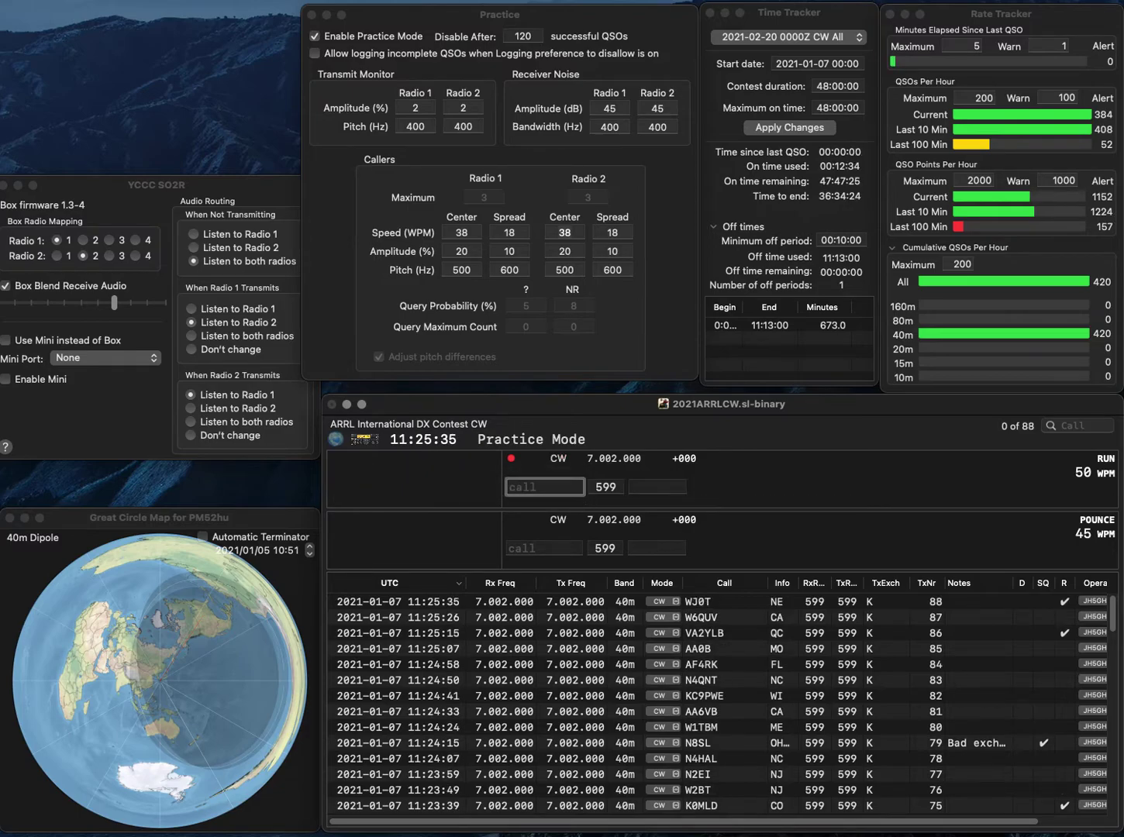
text(KE0HKV)
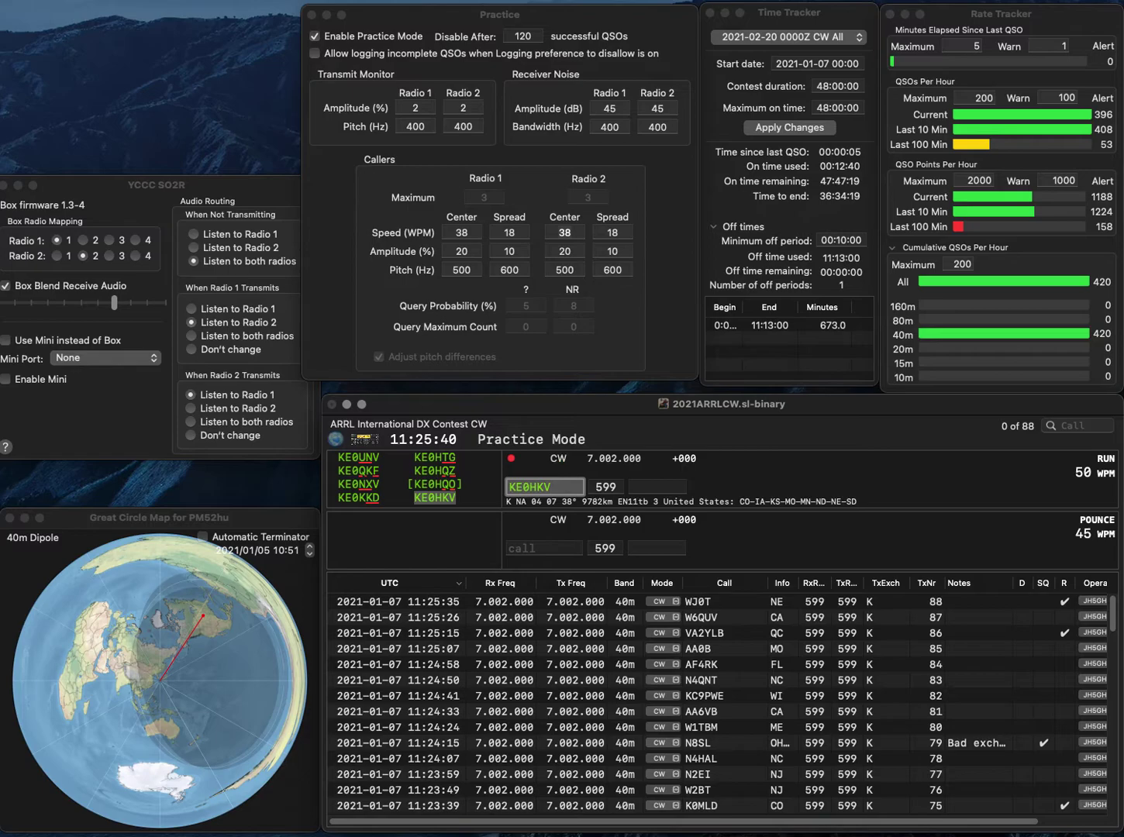
click(657, 485)
text(MN)
key(Return)
Log a contact with call sign WB7DND and received exchange UT on the run radio
text(WB7DND)
click(658, 486)
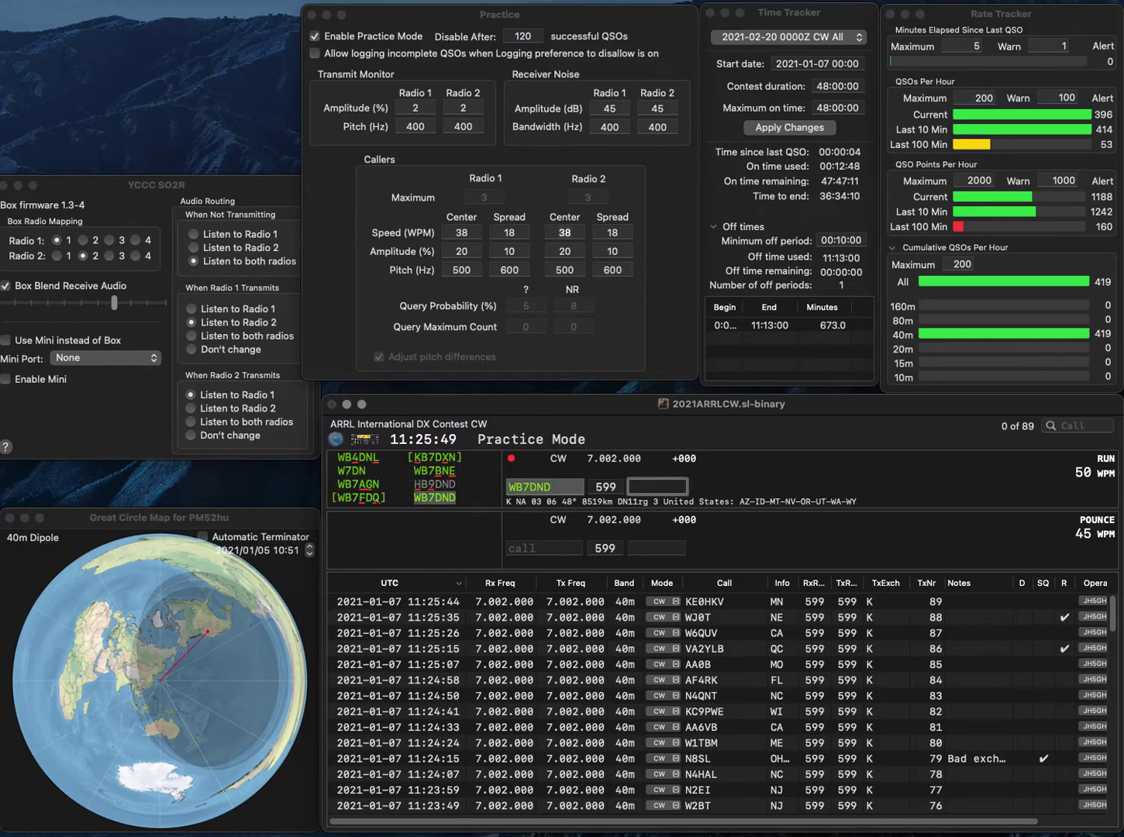
text(T)
key(Return)
Log a contact with call sign K3JPT and received exchange DE on the run radio
text(K3)
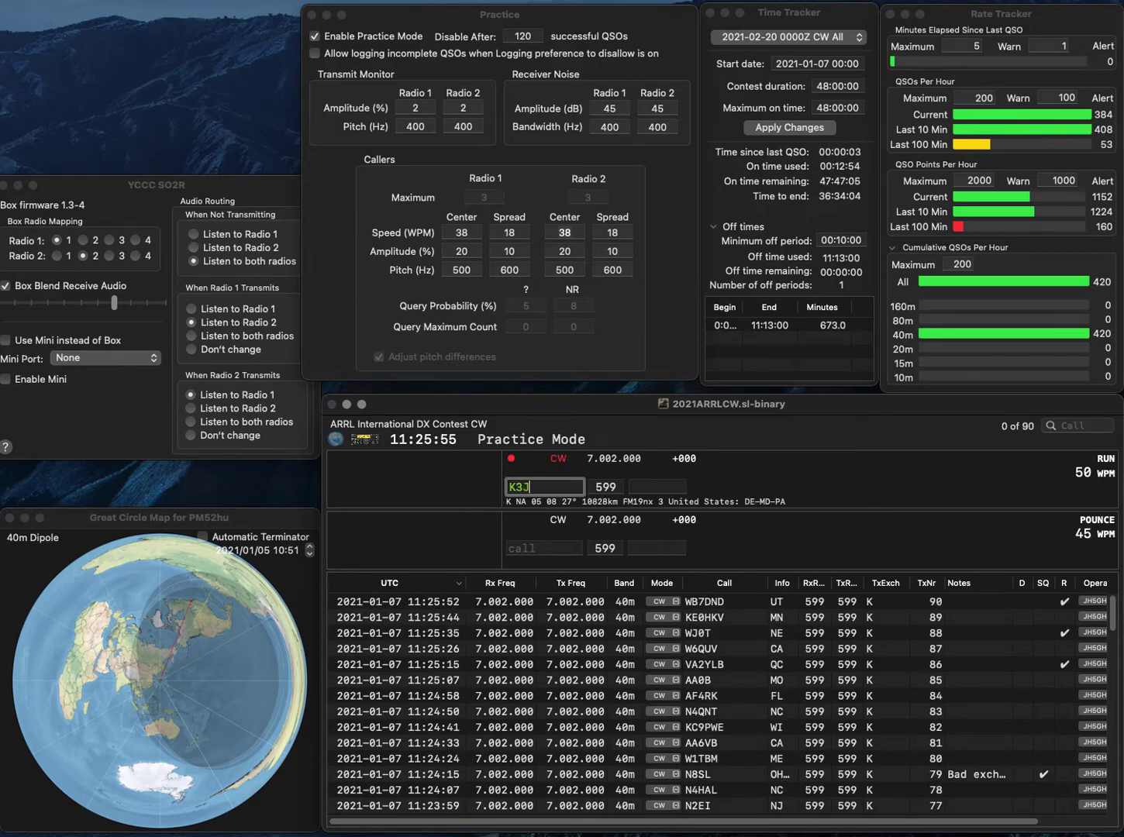
text(J)
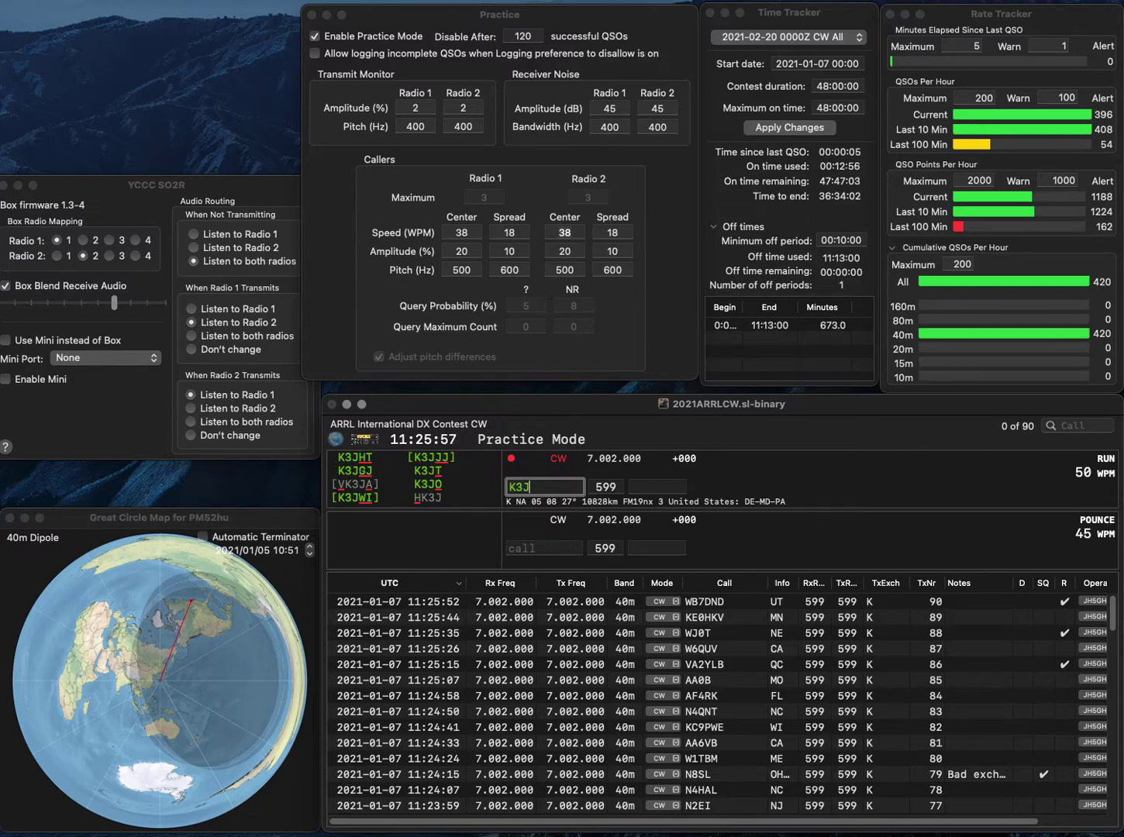
text(PT)
key(space)
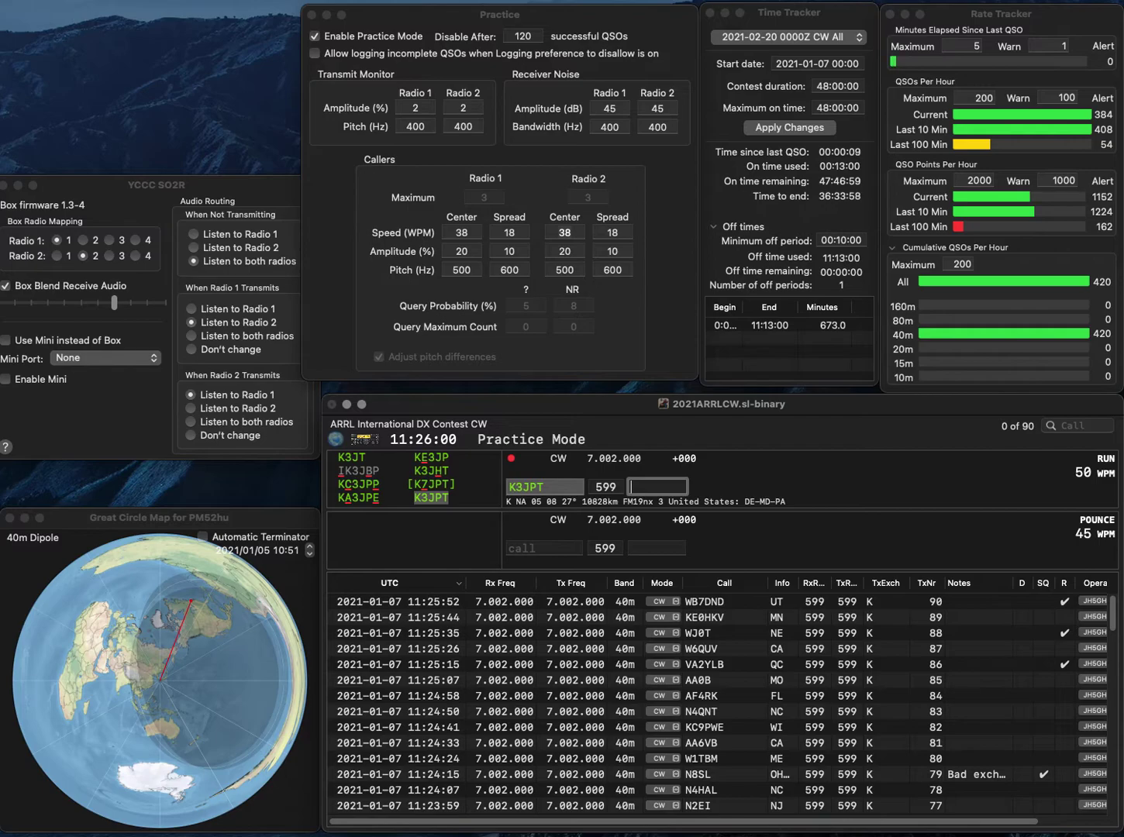
text(de)
key(Return)
text(v)
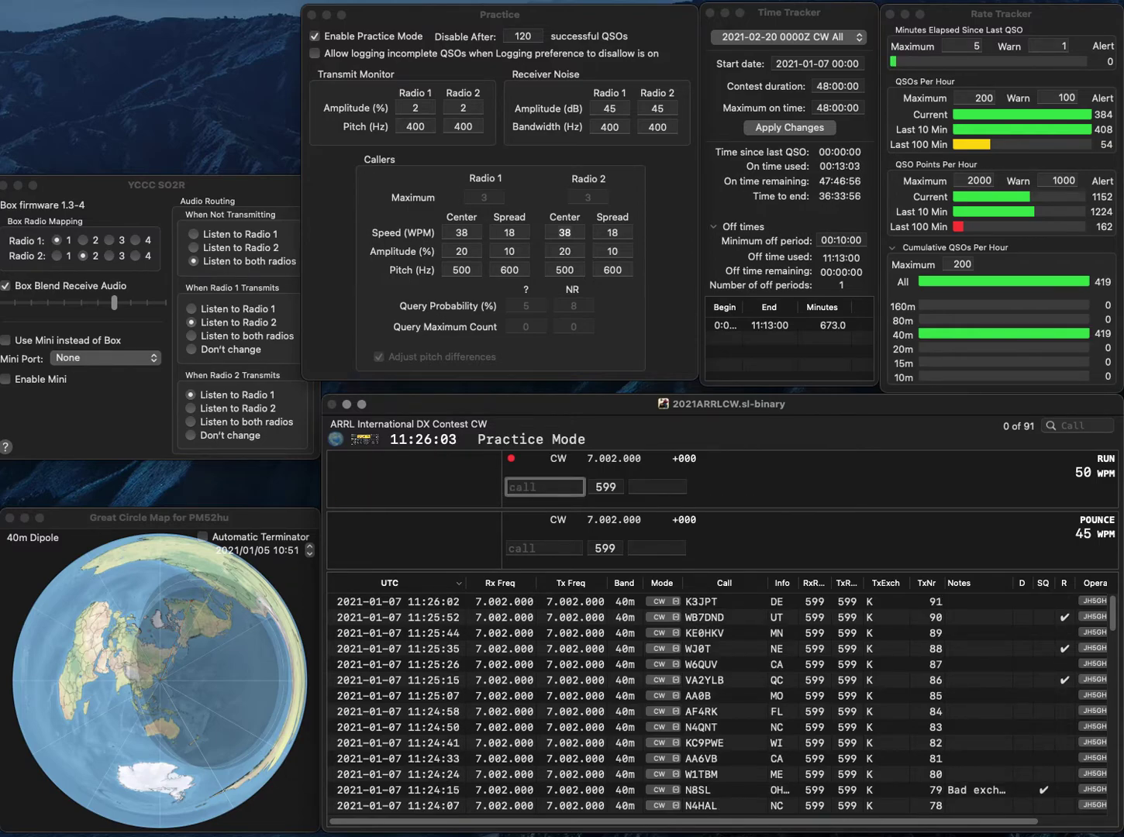
text(a2kd)
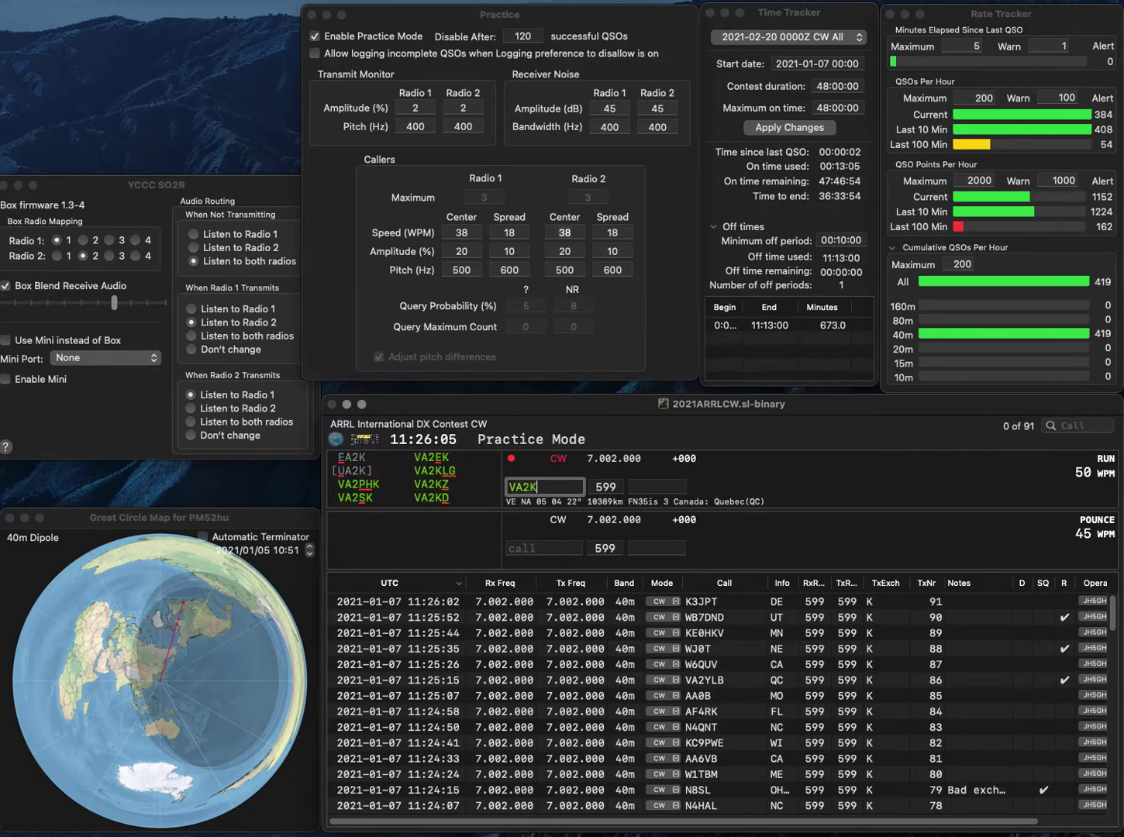
key(space)
text(qc)
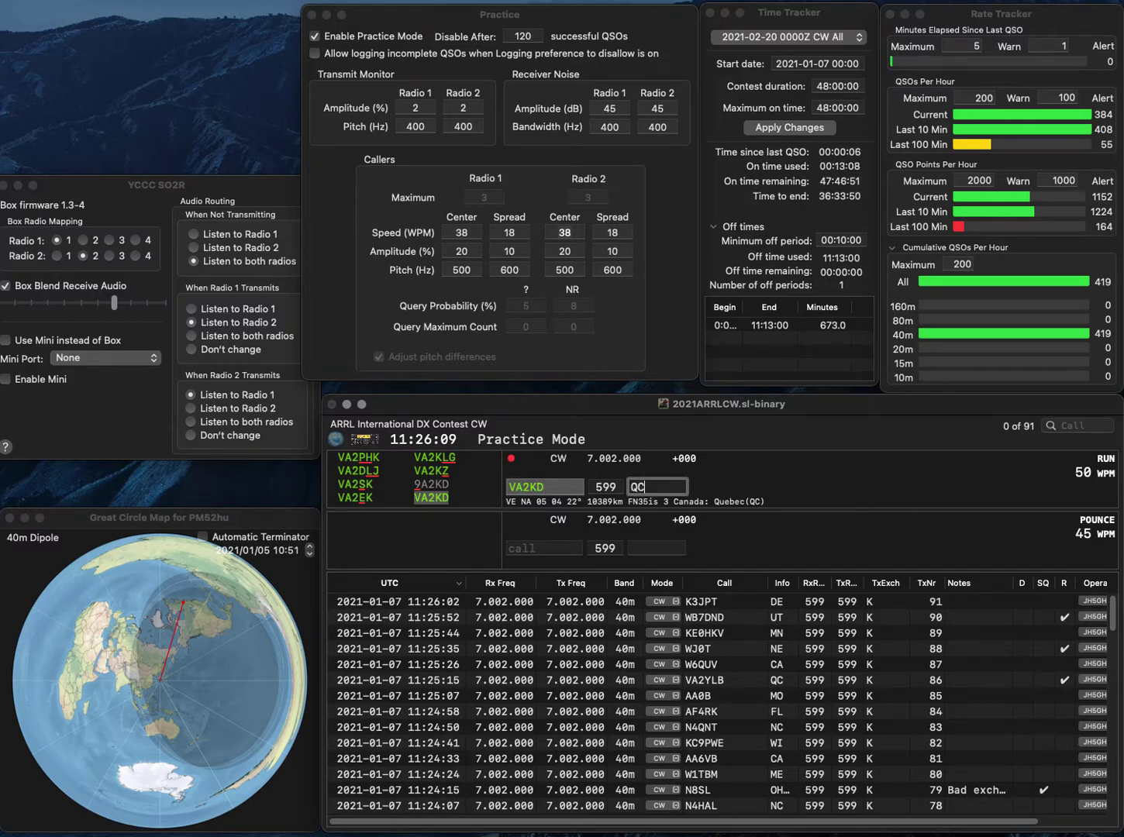
key(Return)
text(n)
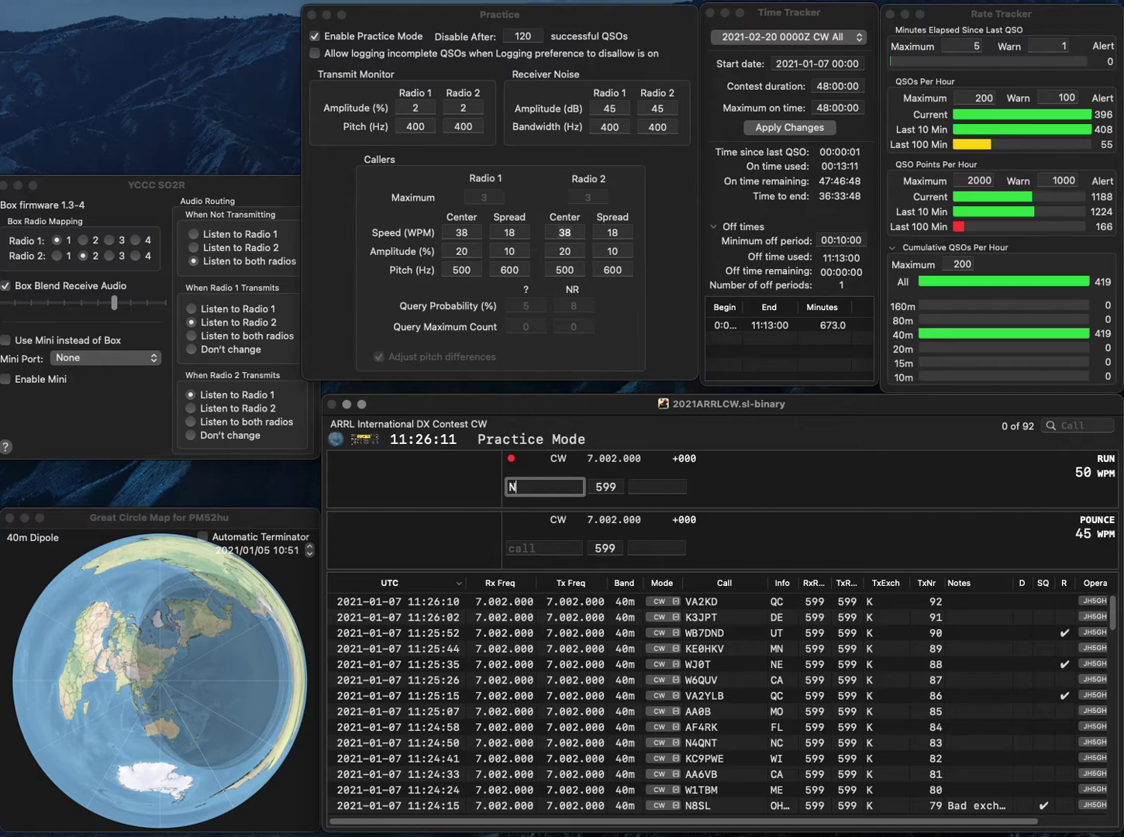
text(6aa)
key(space)
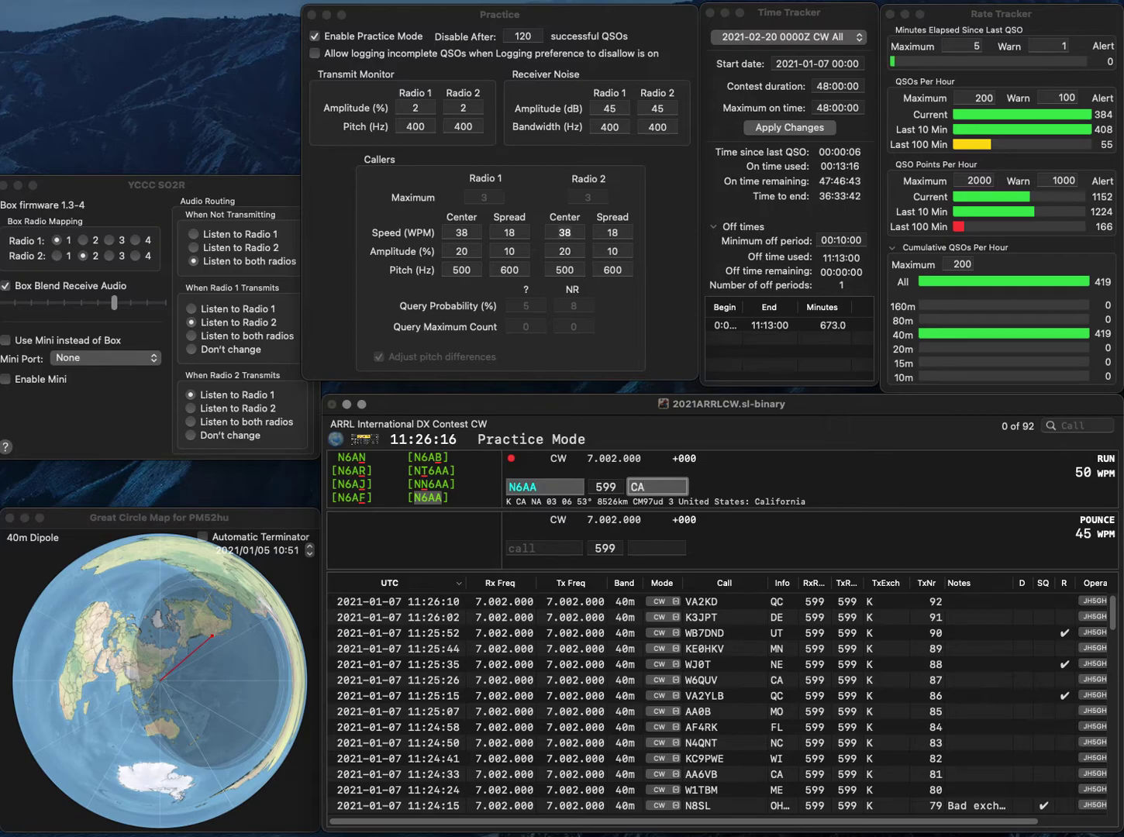
key(Return)
text(N8BI)
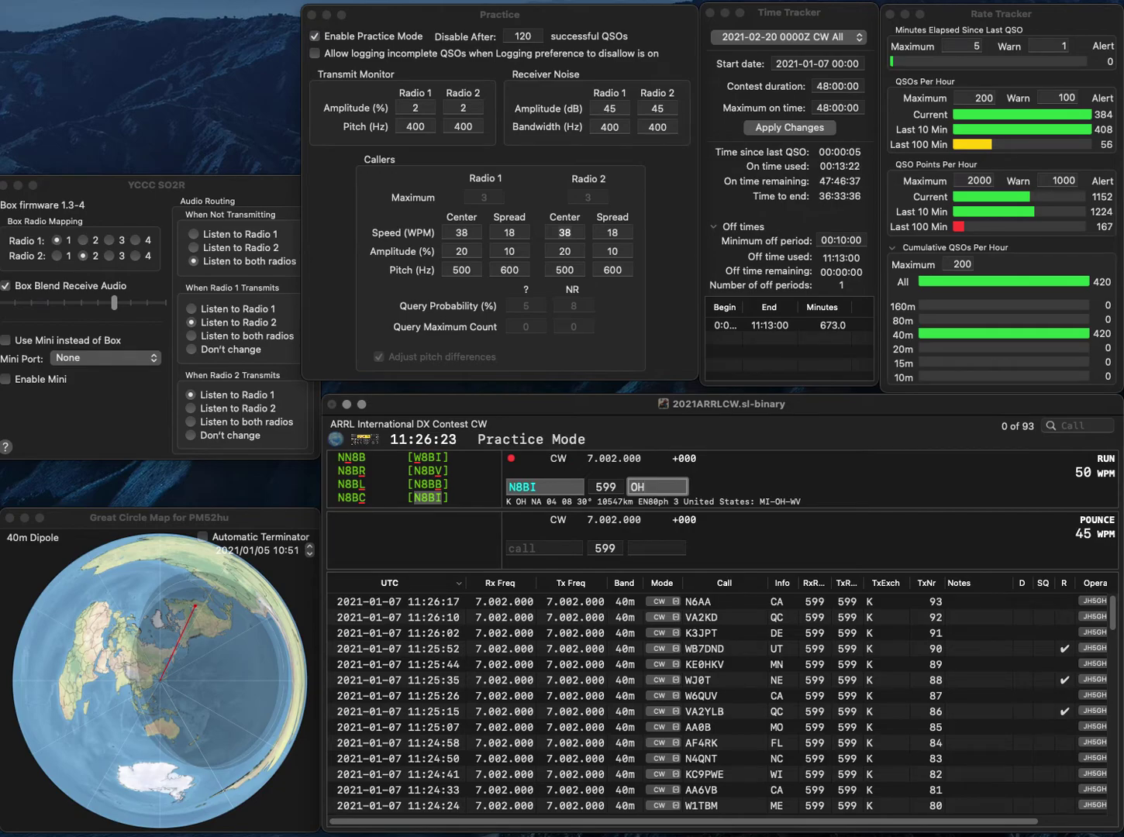
key(Return)
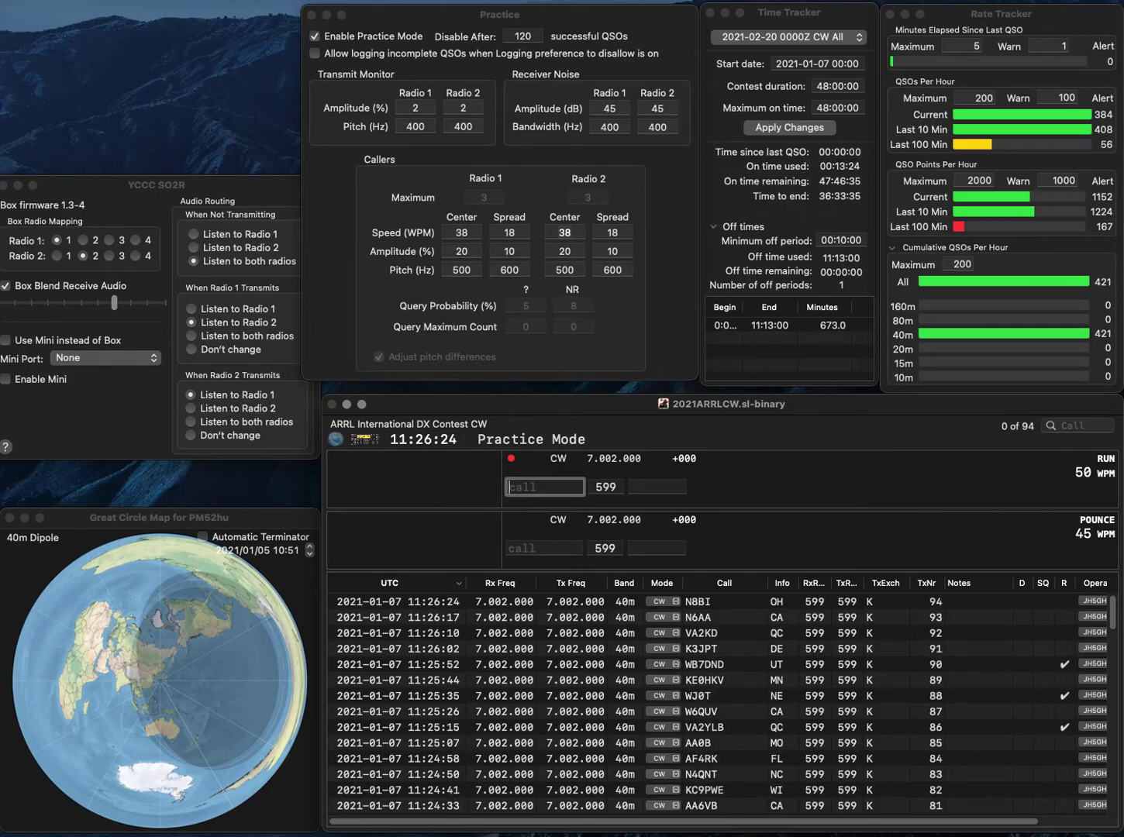
text(W4TTY)
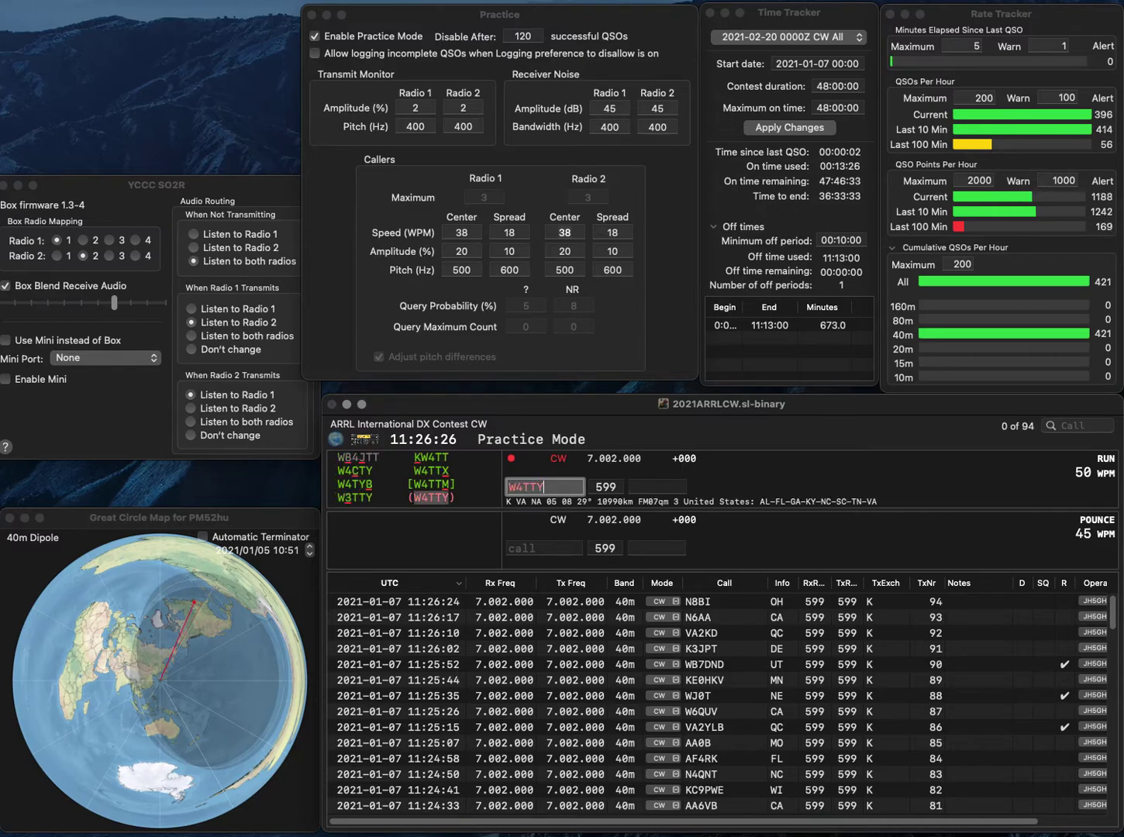
key(Return)
text(VA)
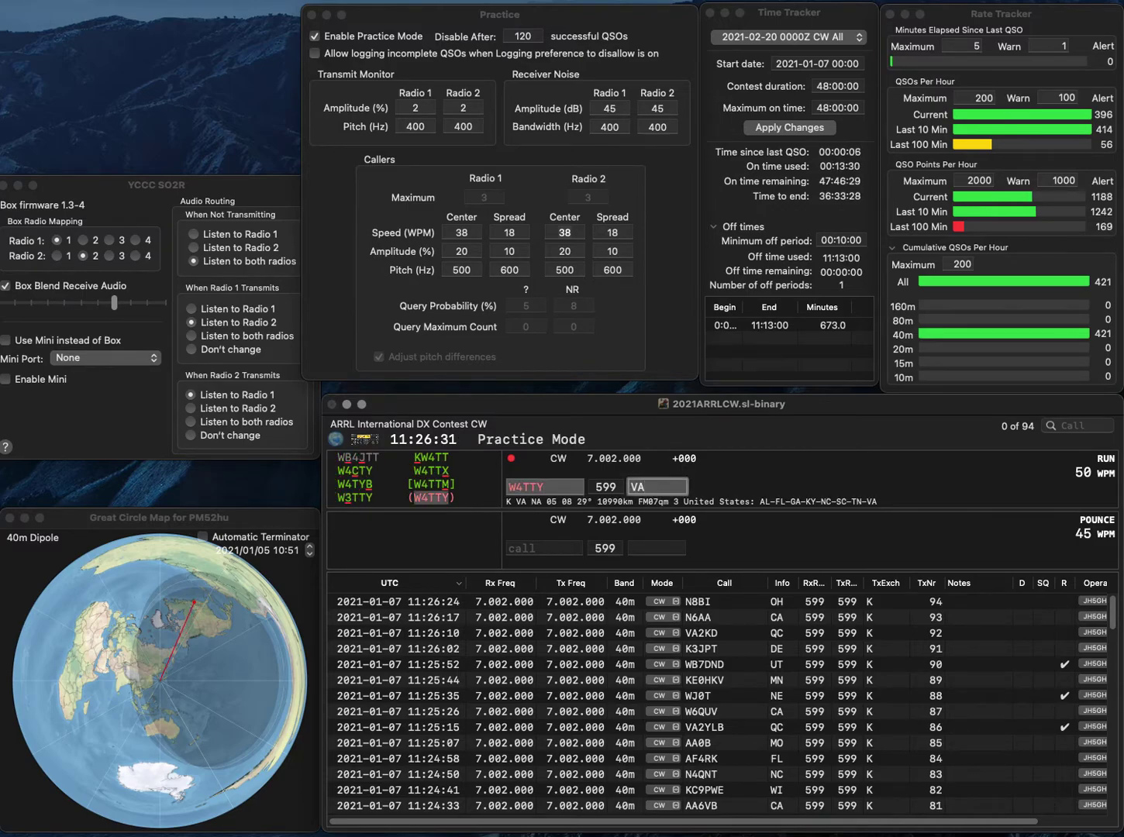
key(Return)
text(QW)
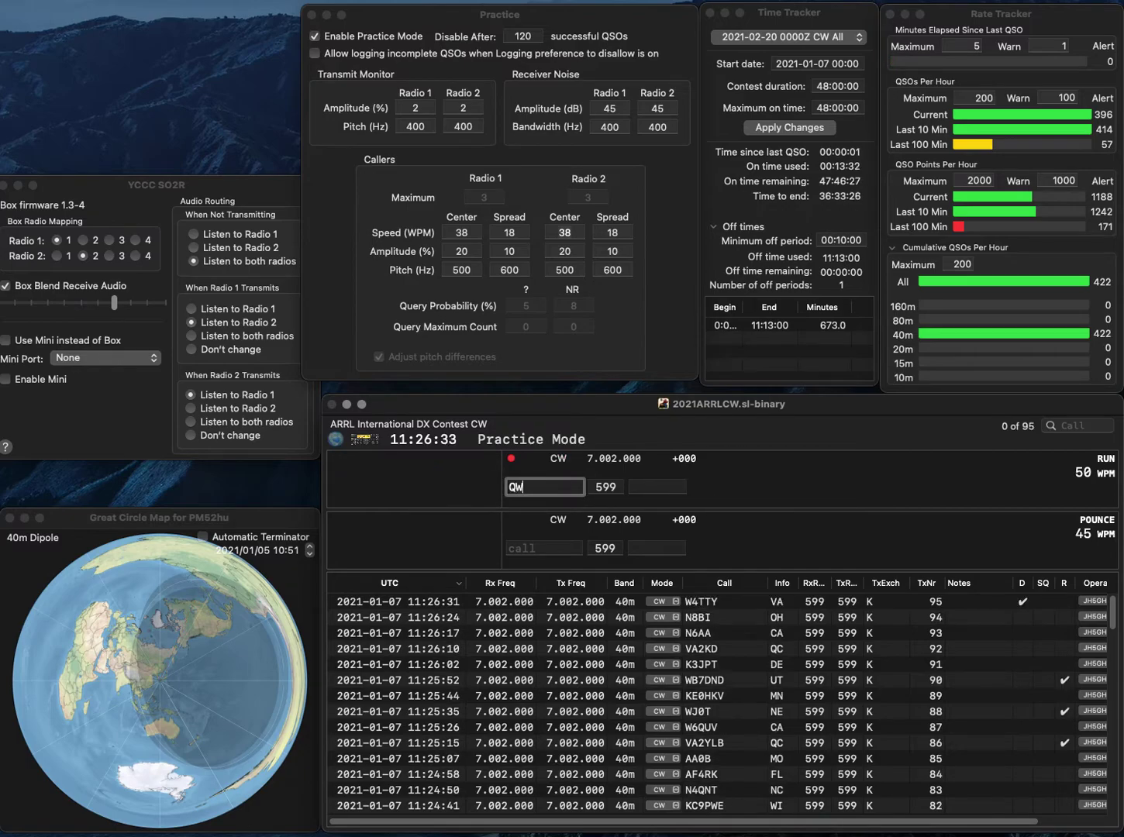
text(I)
key(Left)
key(BackSpace)
key(Home)
text(O)
key(Home)
text(W6)
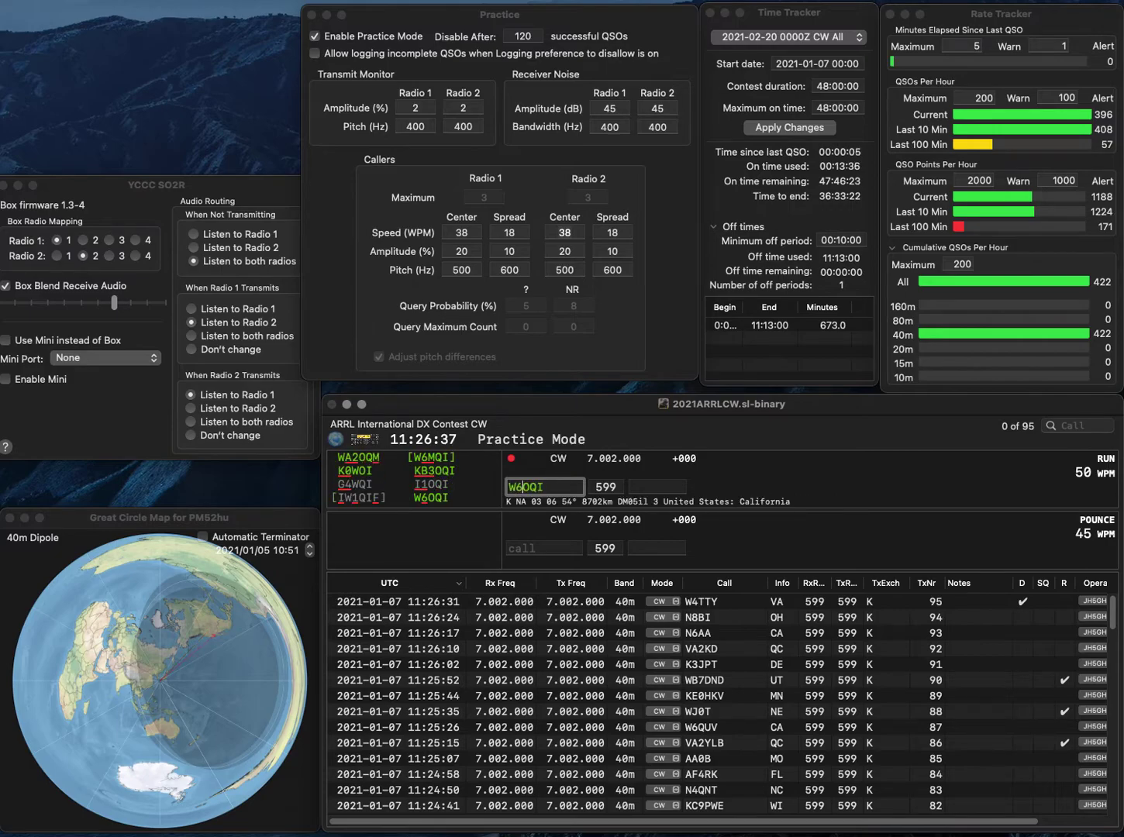
key(space)
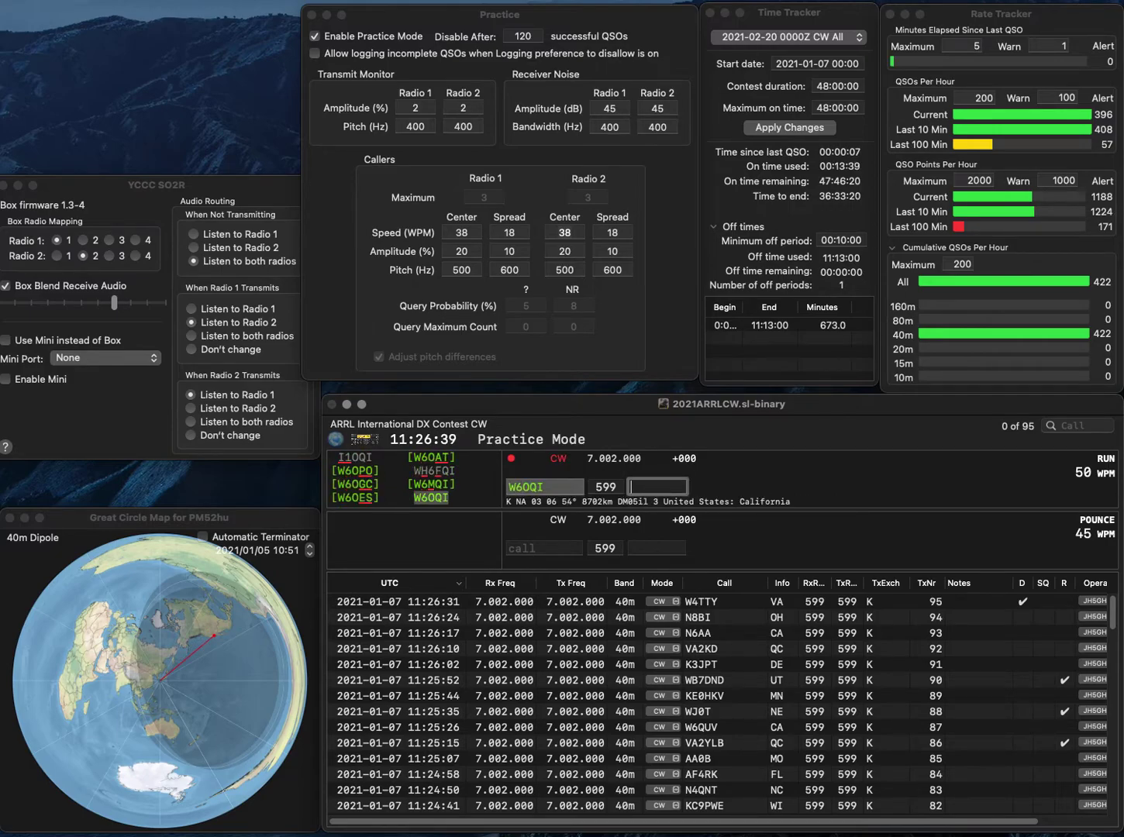
text(CA)
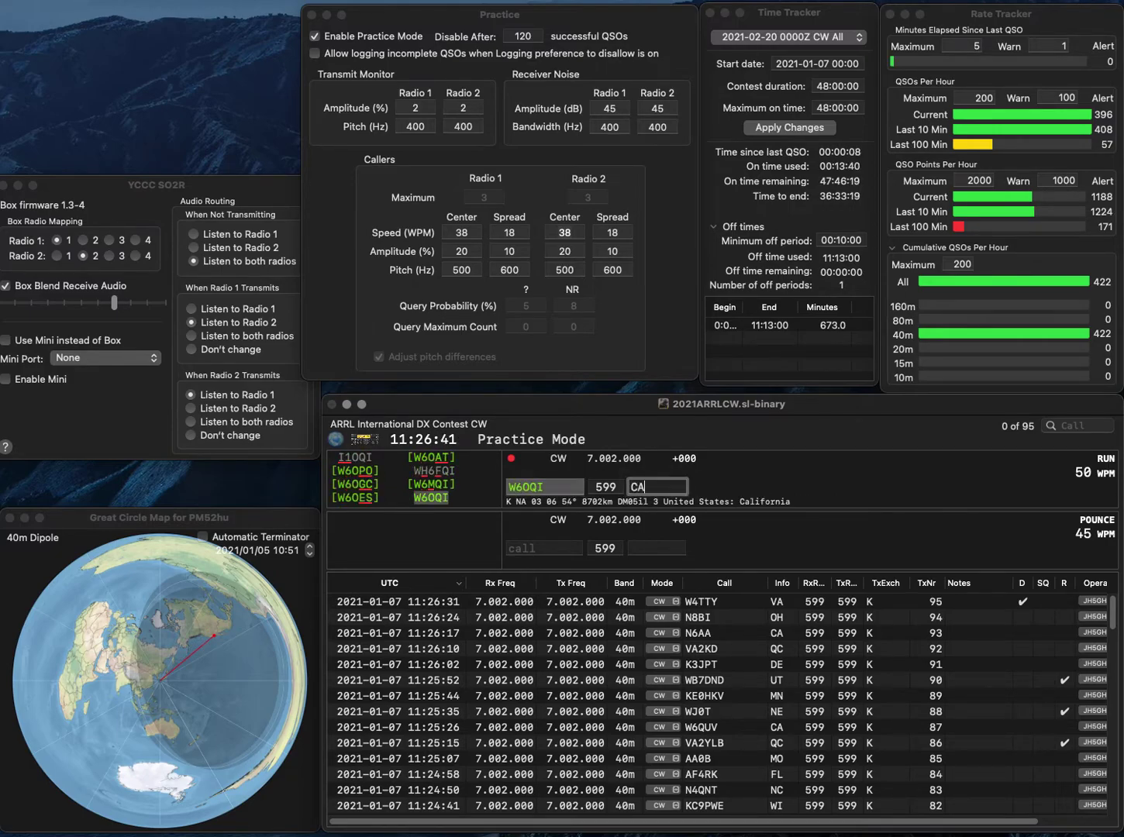
key(Return)
Log a contact with call sign AA3T and received exchange PA on the run radio
text(AA3T)
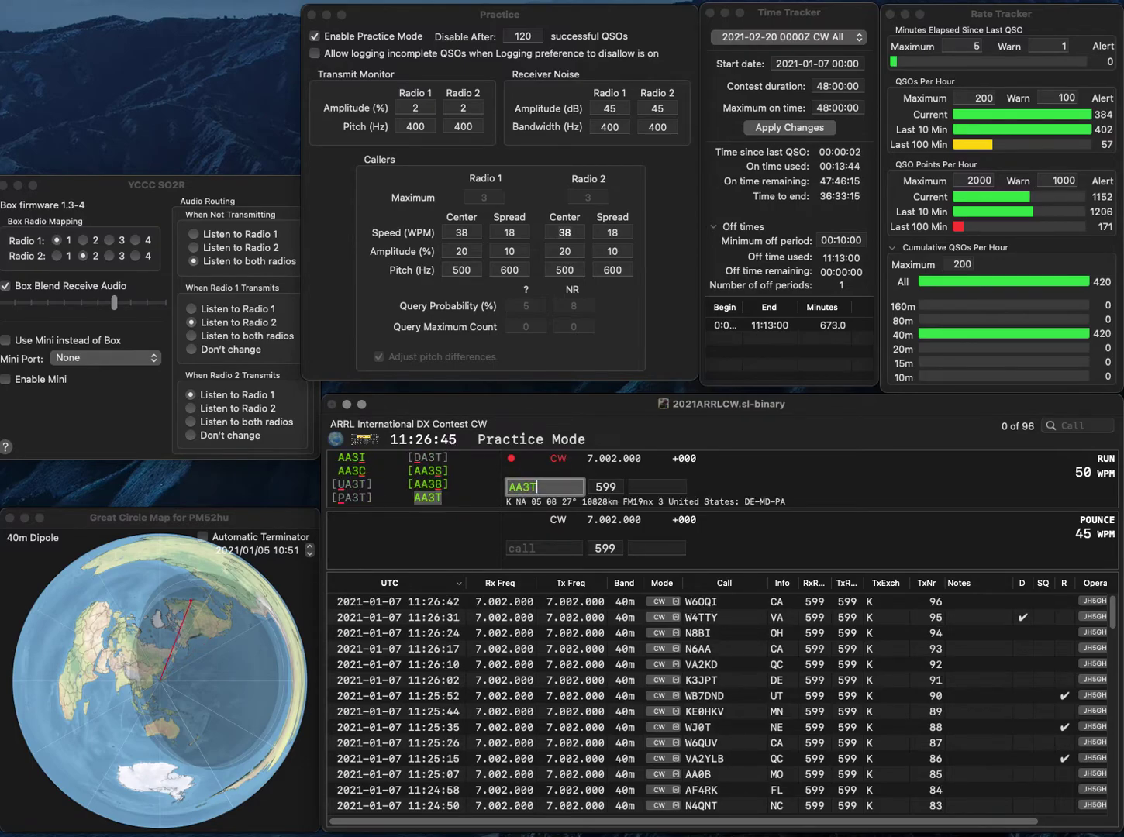
key(space)
text(CA)
key(BackSpace)
key(BackSpace)
text(PA)
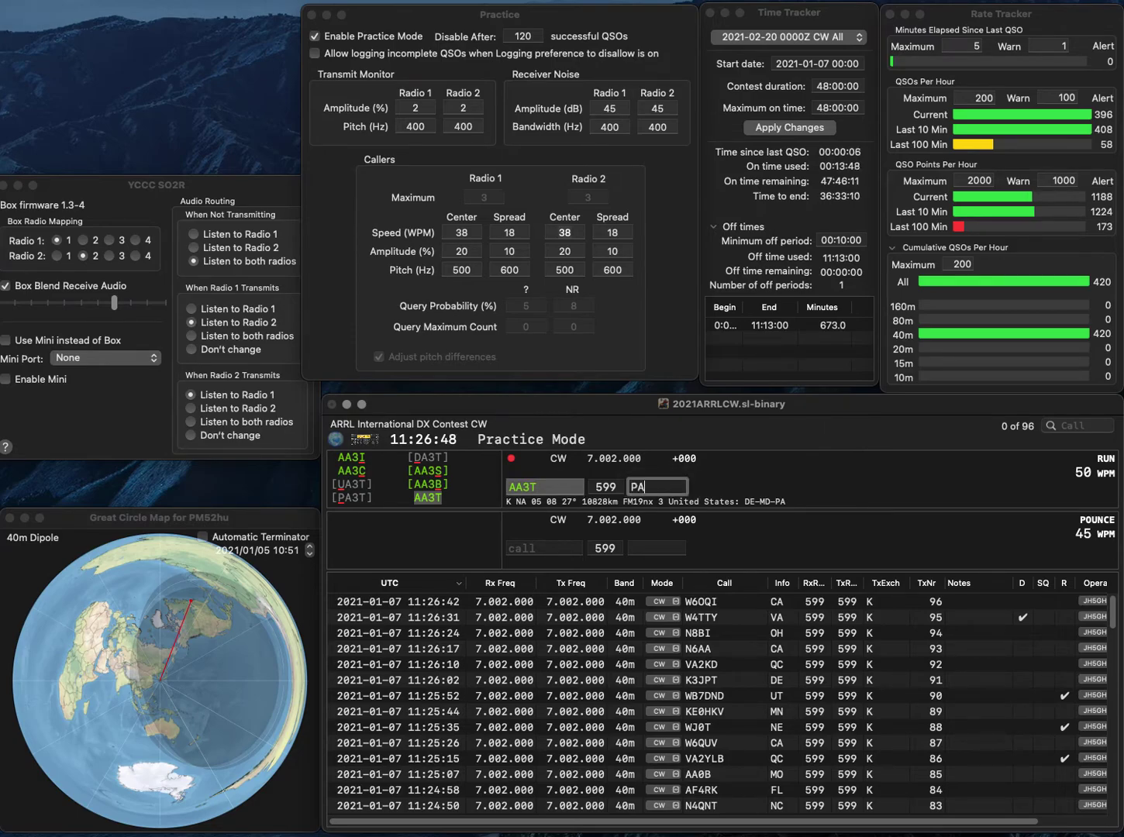
key(Return)
Log a contact with call sign VE2LPW and received exchange QC on the run radio
text(2)
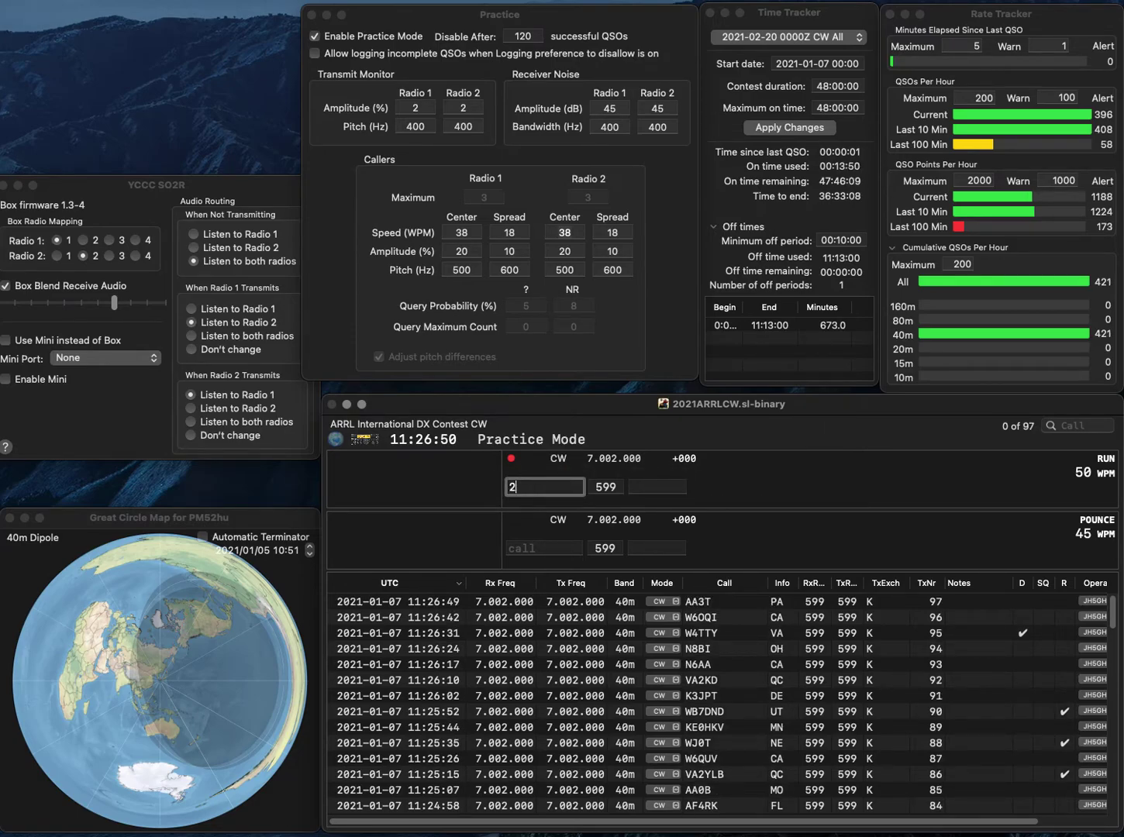
text(LPW)
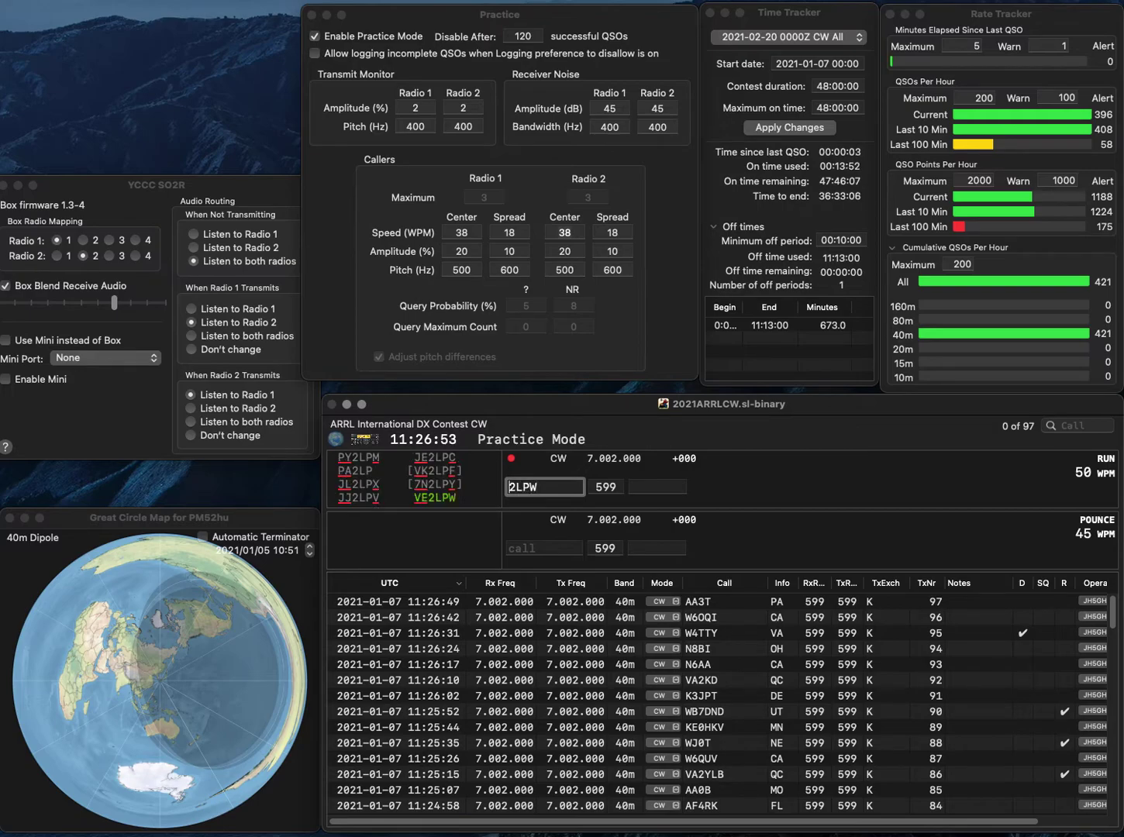
key(space)
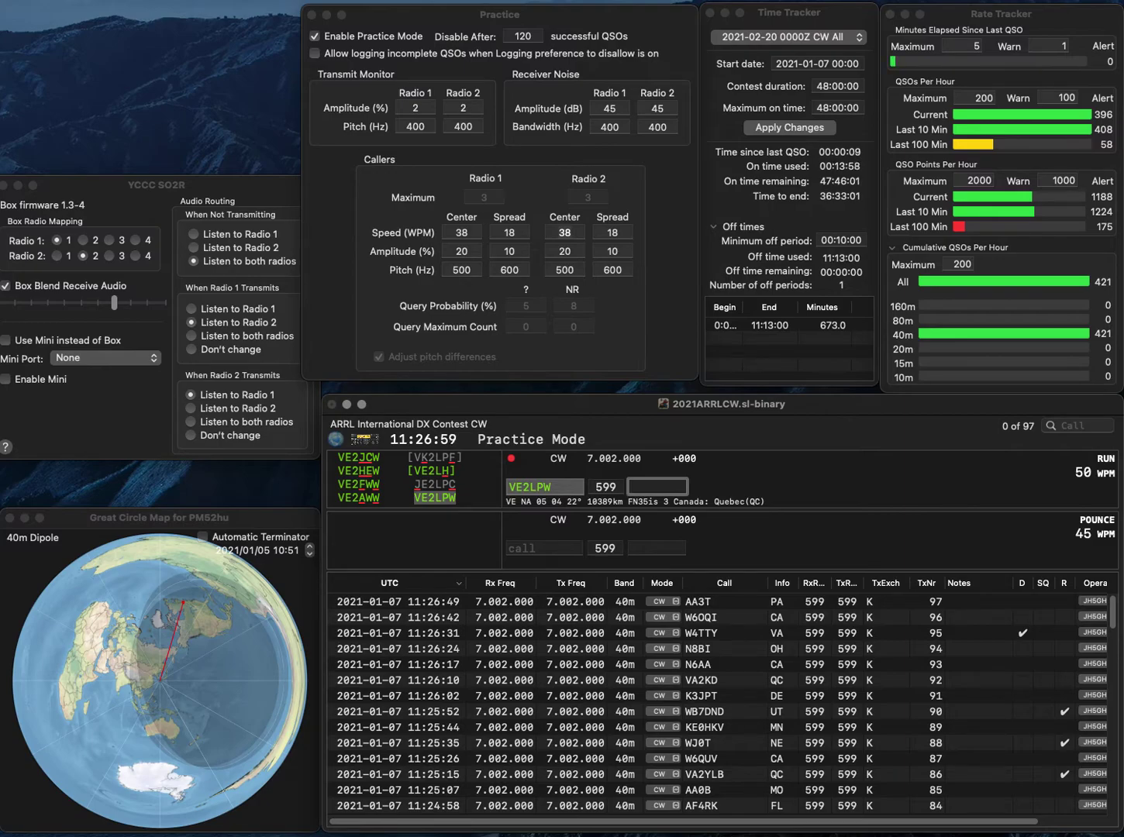
key(Return)
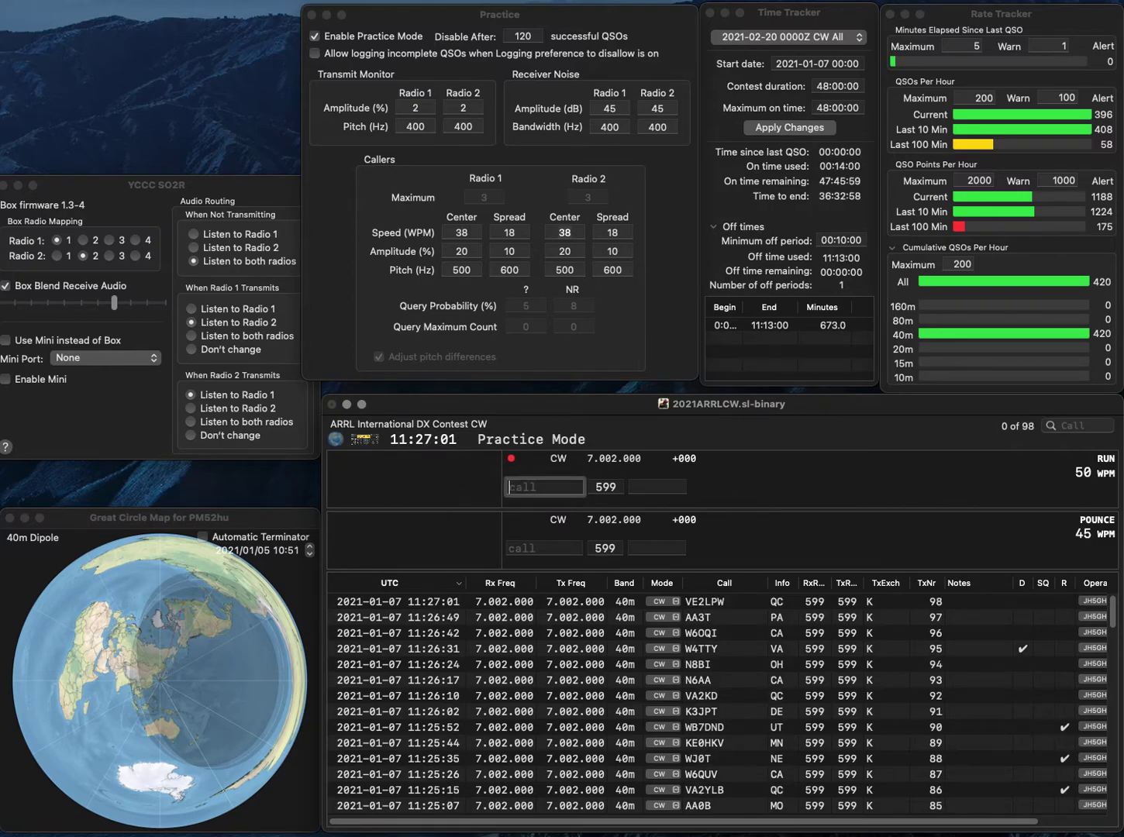
text(KD2)
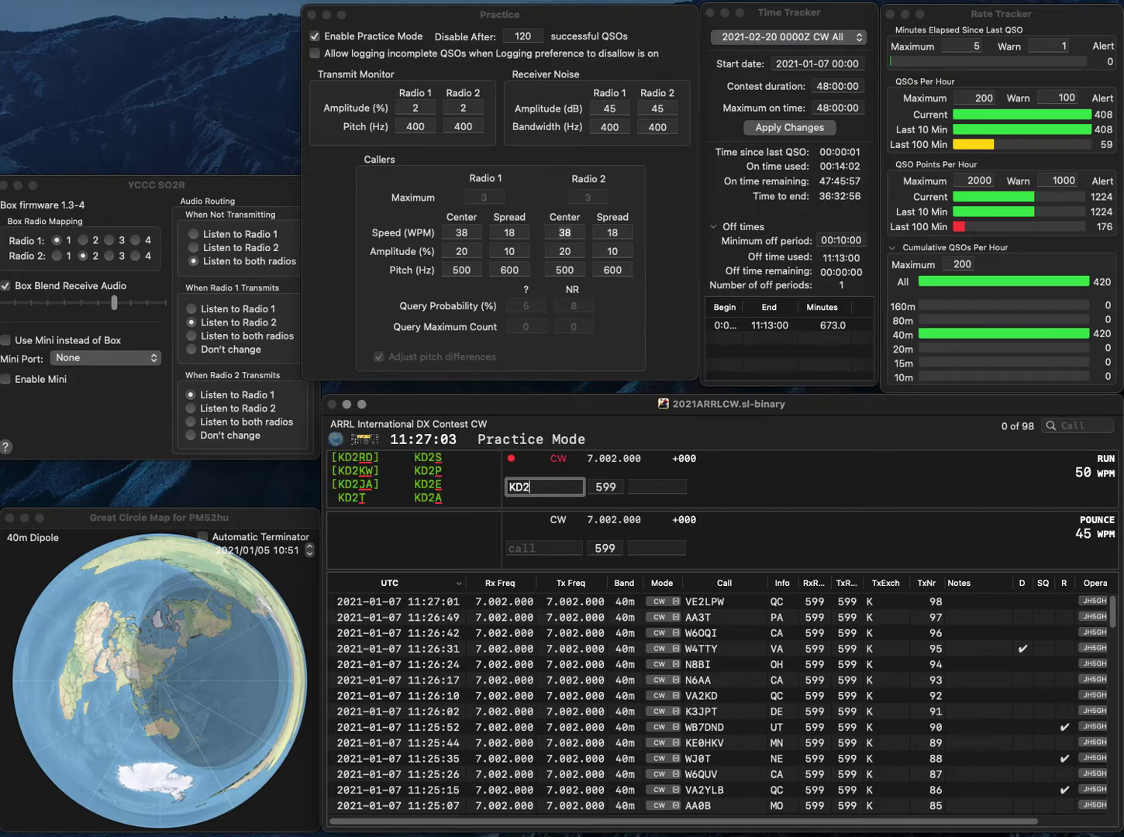
text(SSE)
key(space)
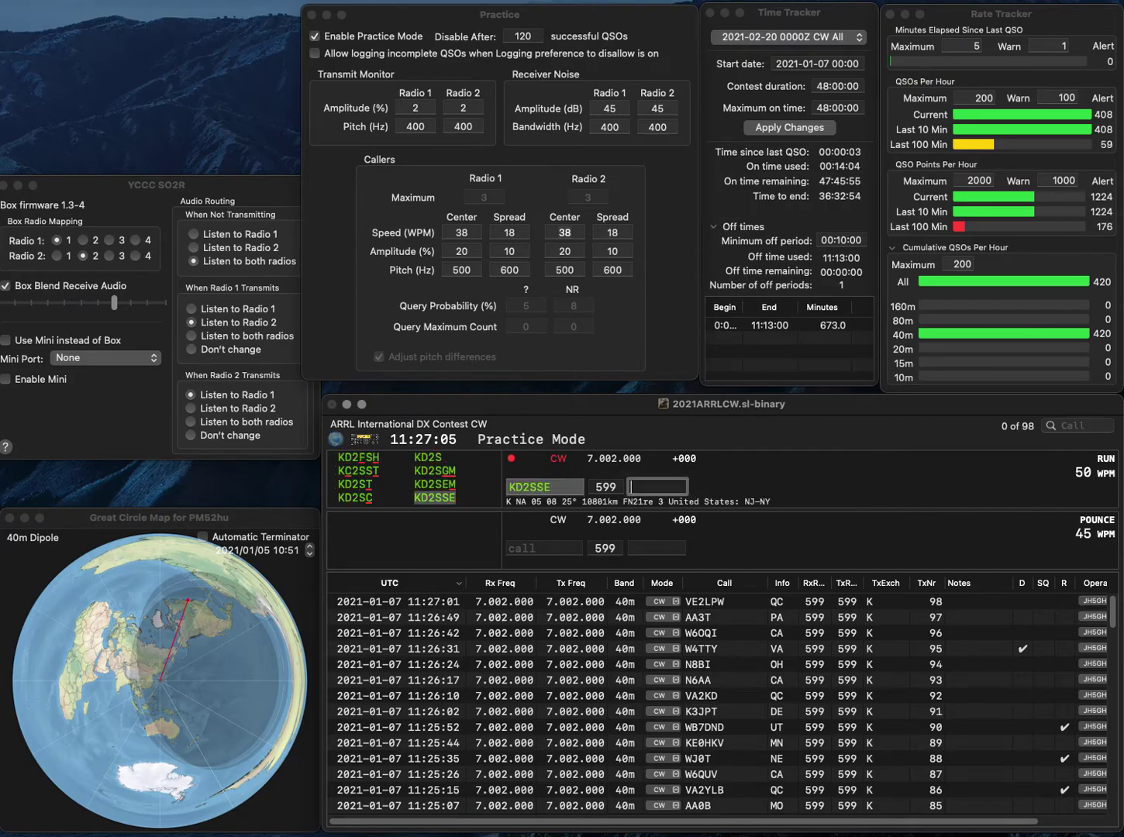
text(NJ)
key(Return)
text(NN4U)
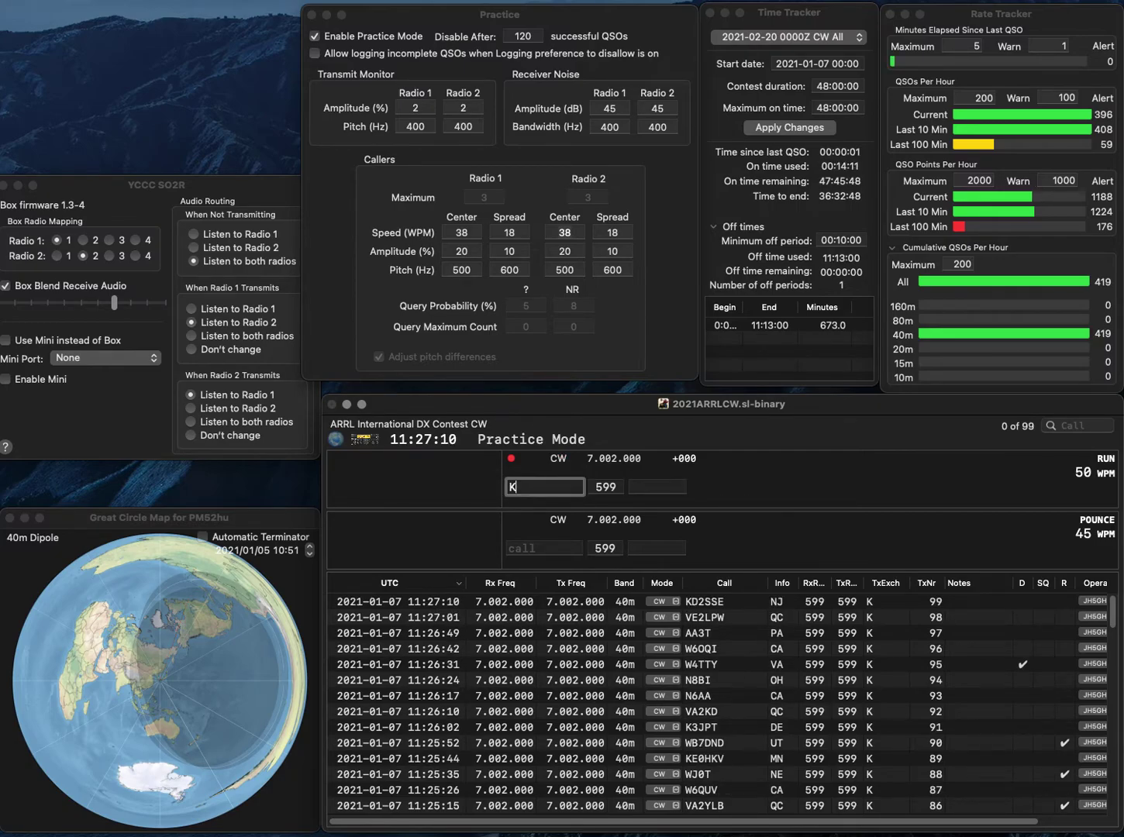
key(Return)
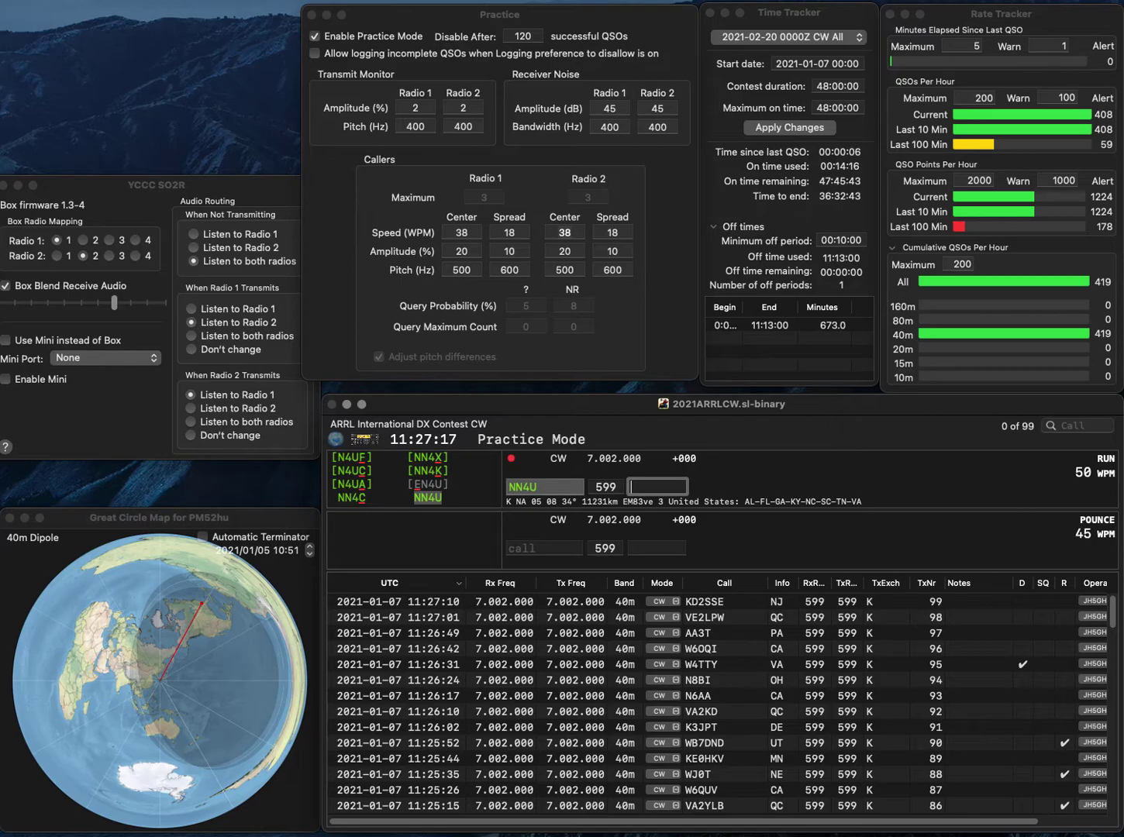
text(GA)
key(Return)
text(AB)
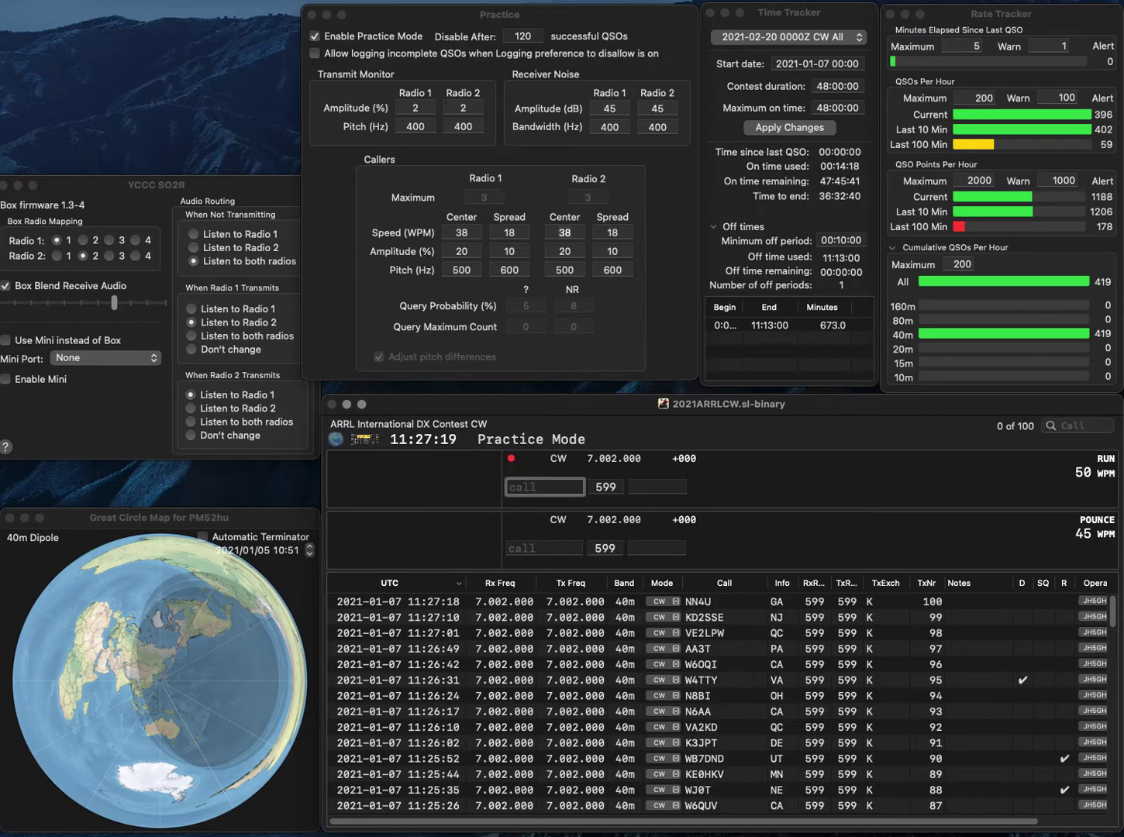
text(0Y)
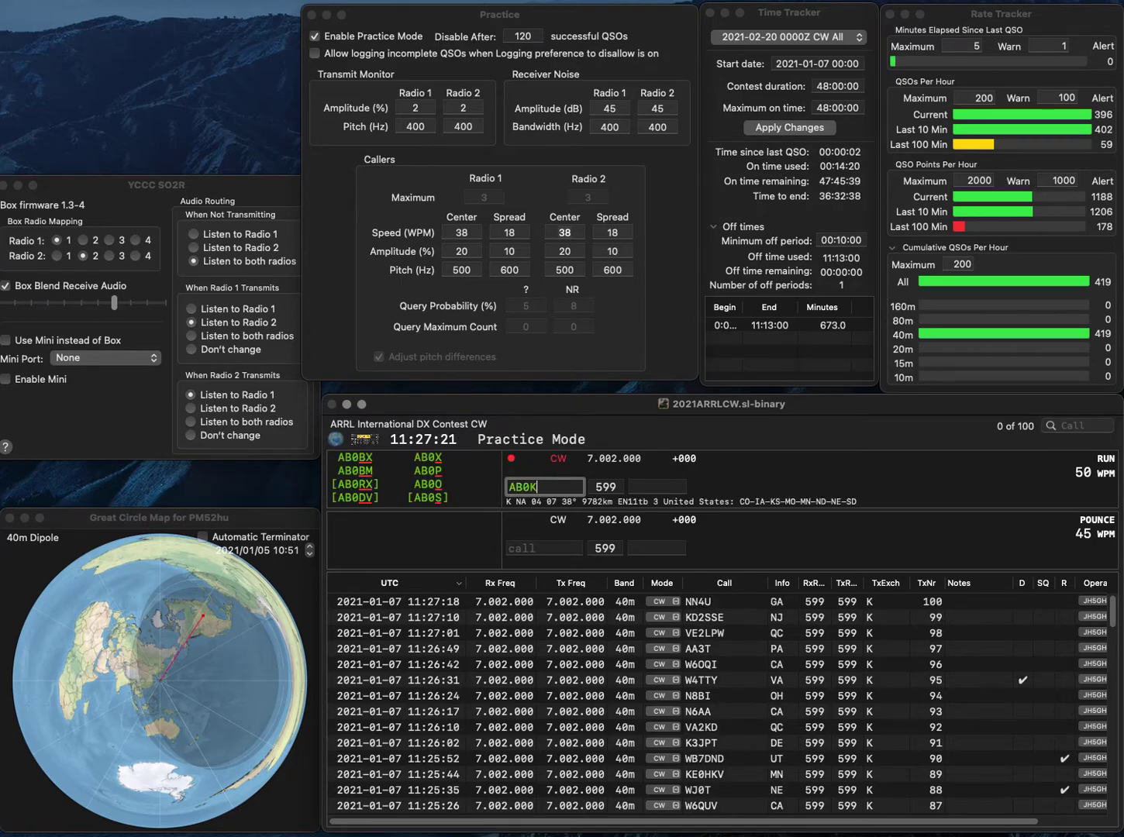
text(M)
key(Tab)
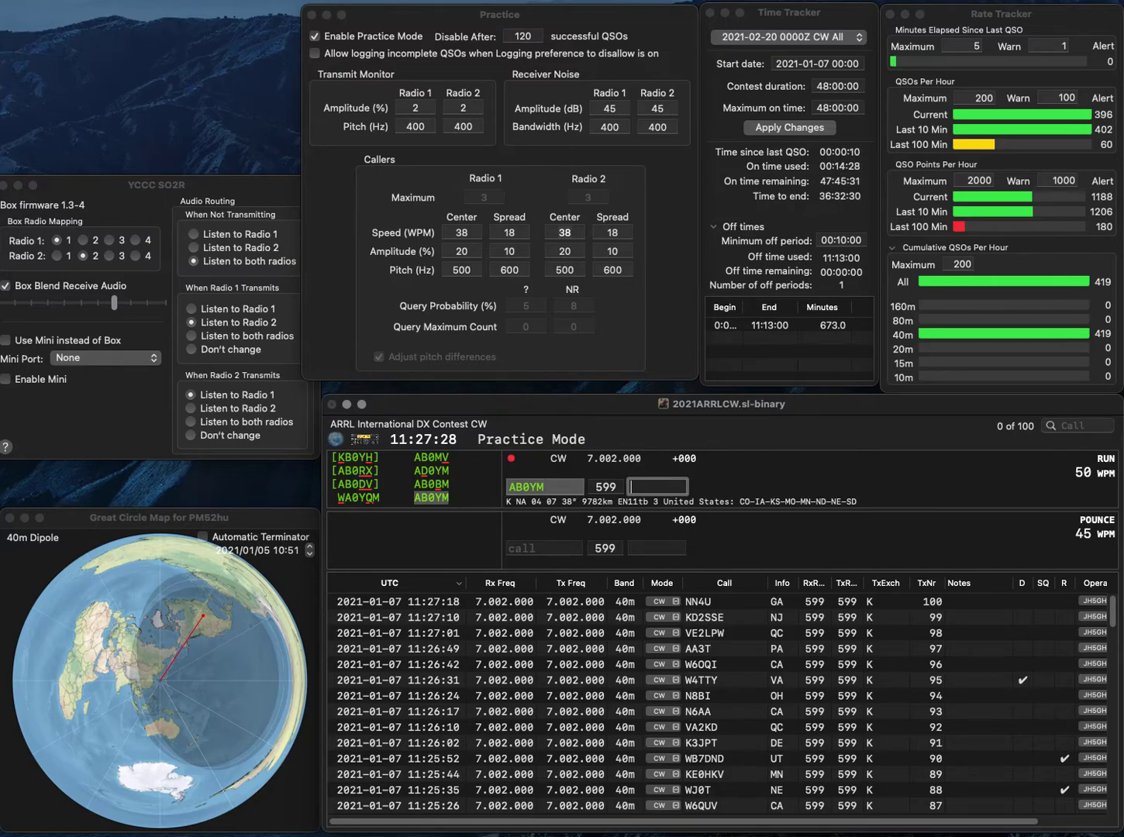
click(522, 486)
key(BackSpace)
text(D)
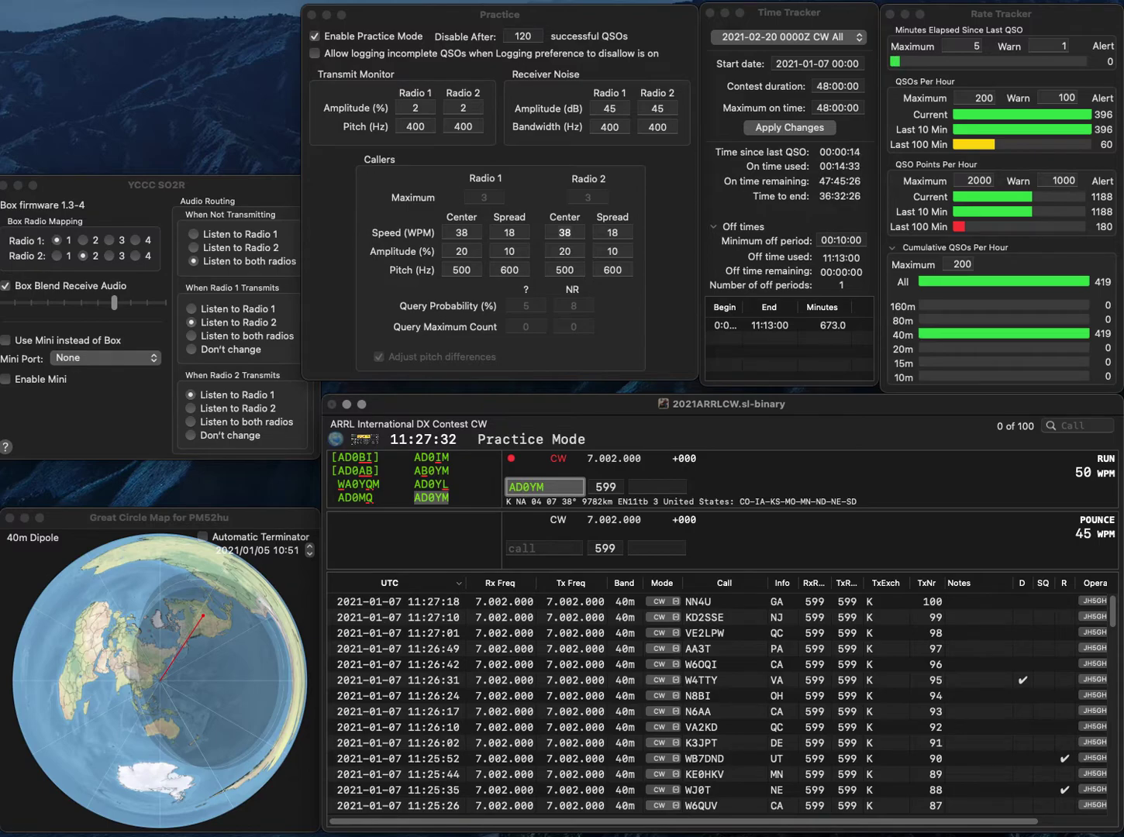
key(space)
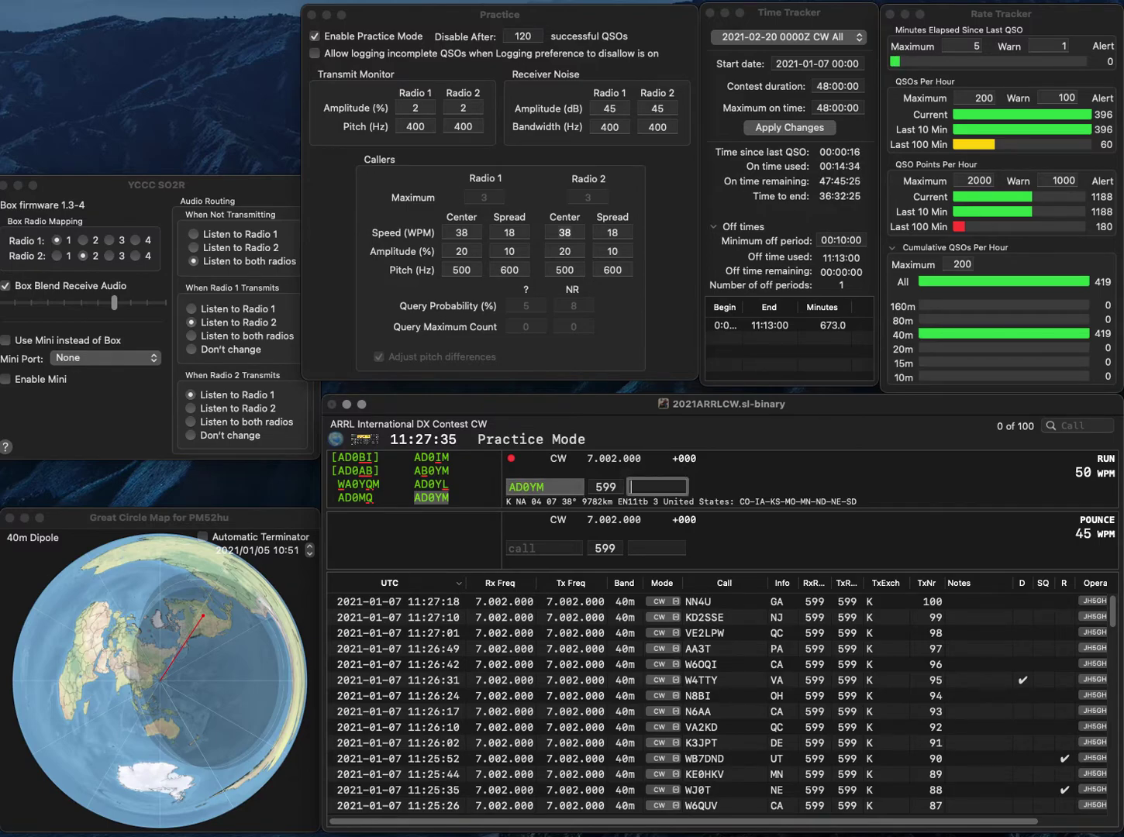
text(SD)
key(Return)
Log a contact with call sign AA5VE and received exchange AR on the run radio
text(AA5VE)
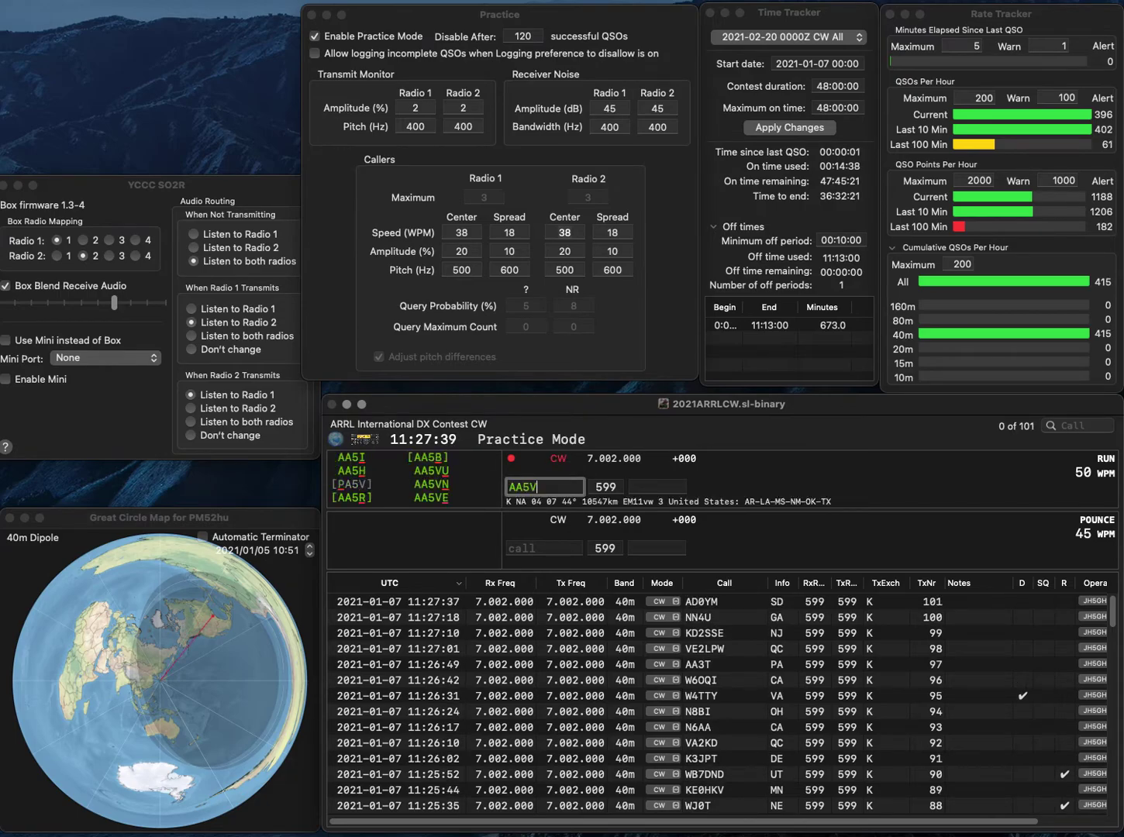
key(space)
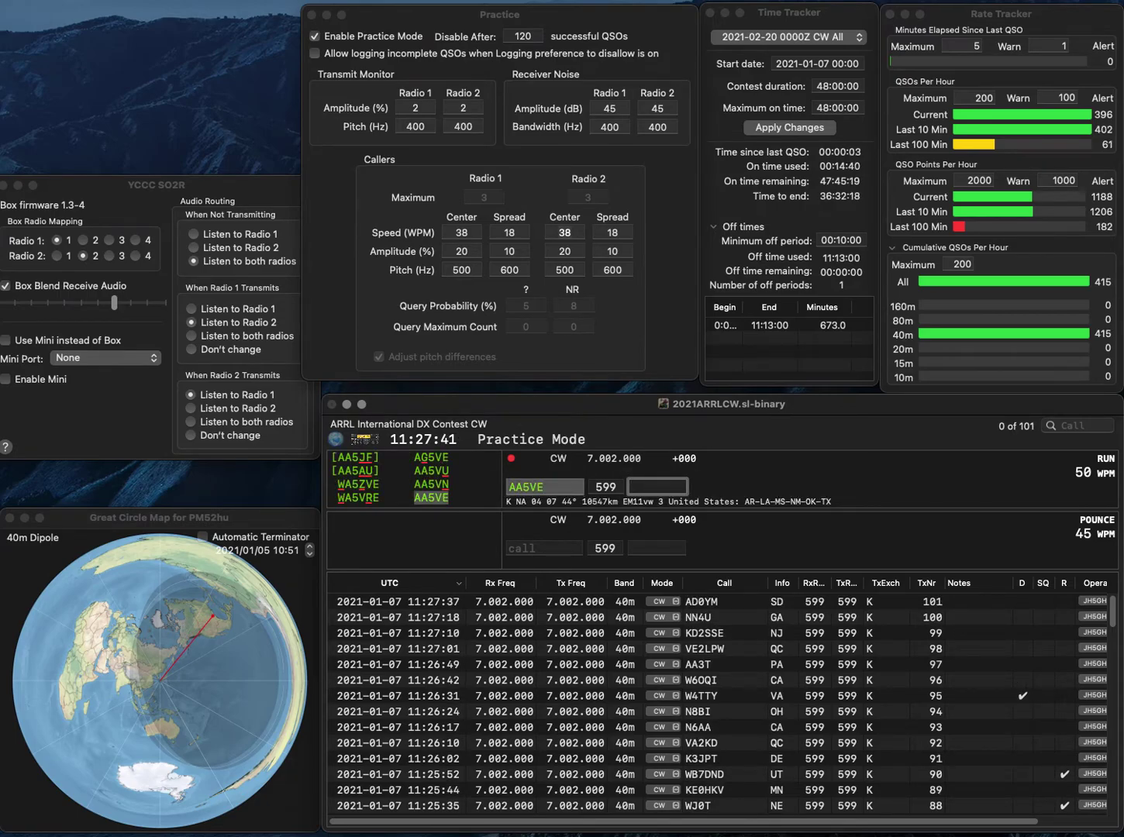
text(AL)
key(Return)
Enter call sign K2XR on the run radio, correct it to K2YAZ, and log the contact with received exchange MI
text(K2XR)
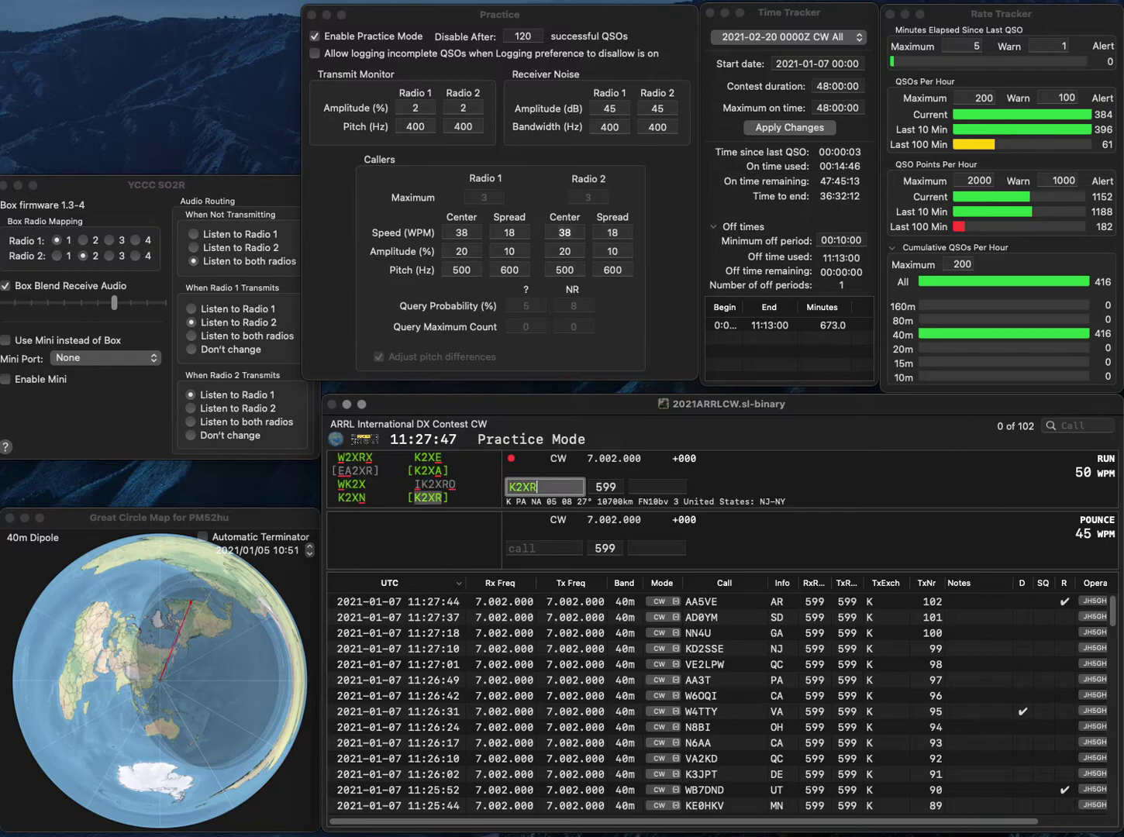
key(Return)
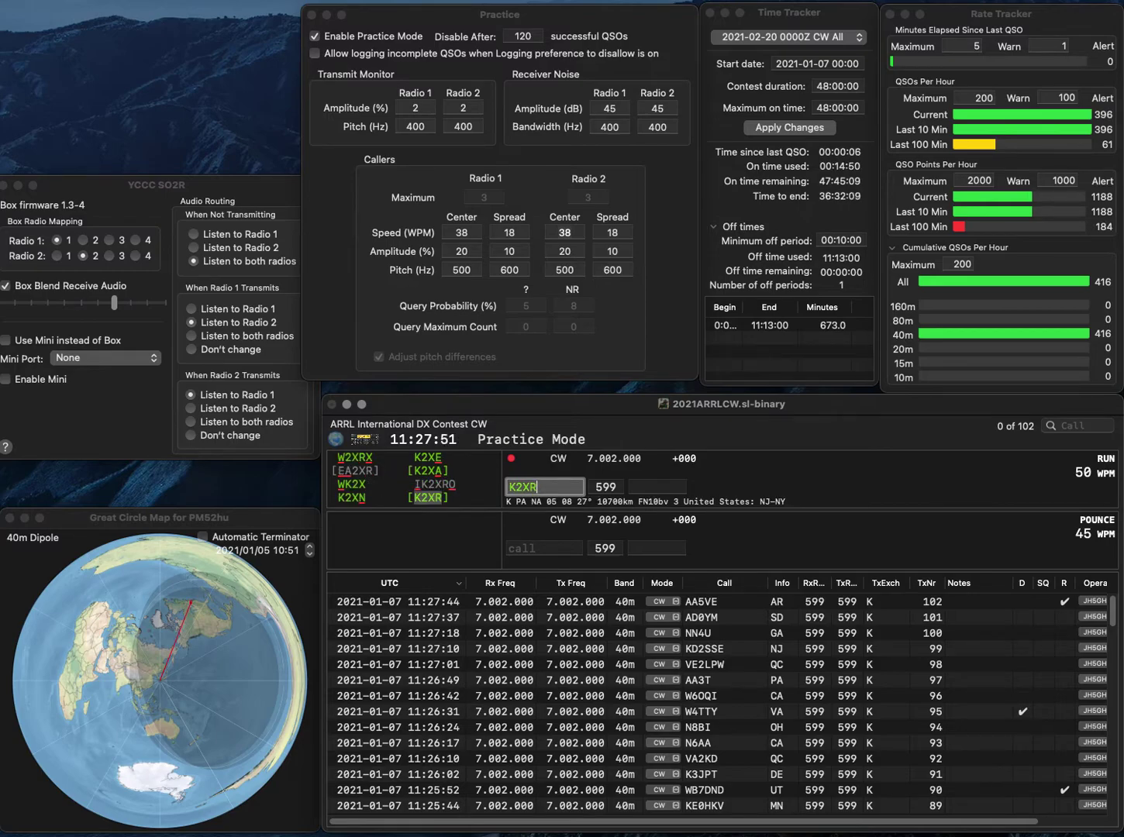
key(BackSpace)
key(BackSpace)
text(AZ)
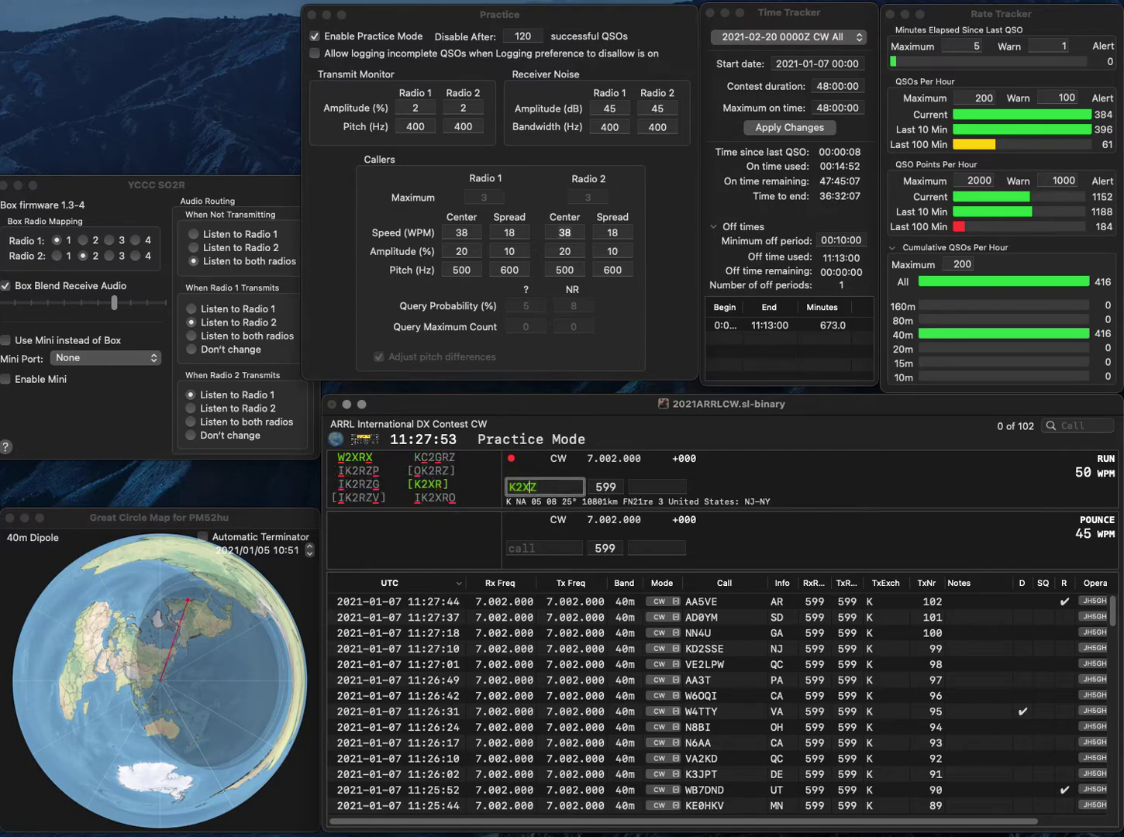
text(YA)
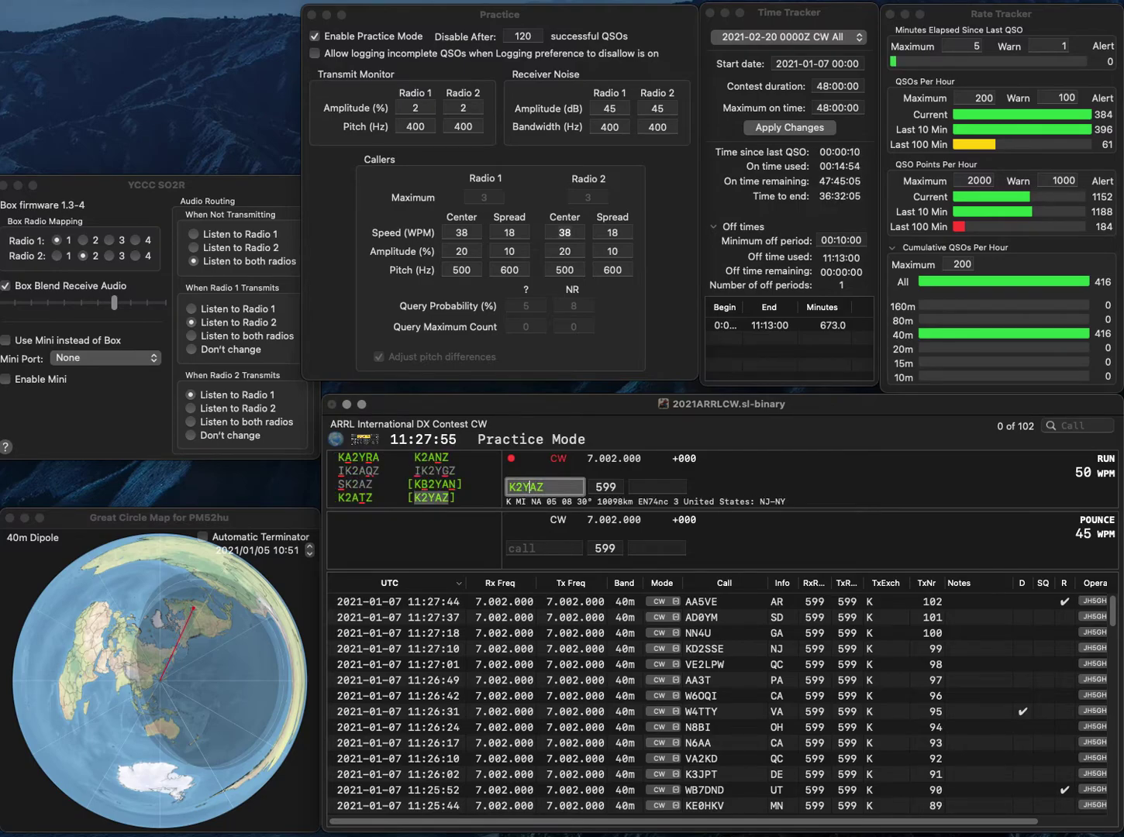
key(Return)
text(MI)
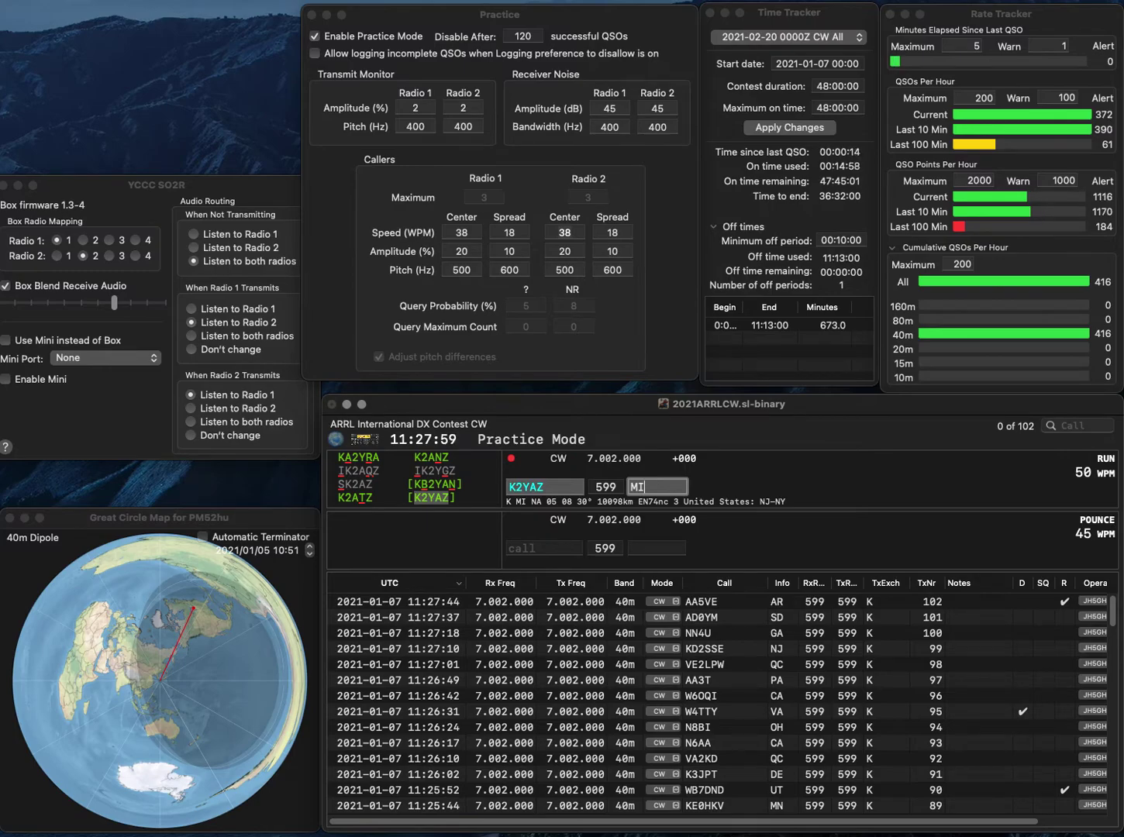
key(Return)
text(KE0TT)
key(space)
text(MN)
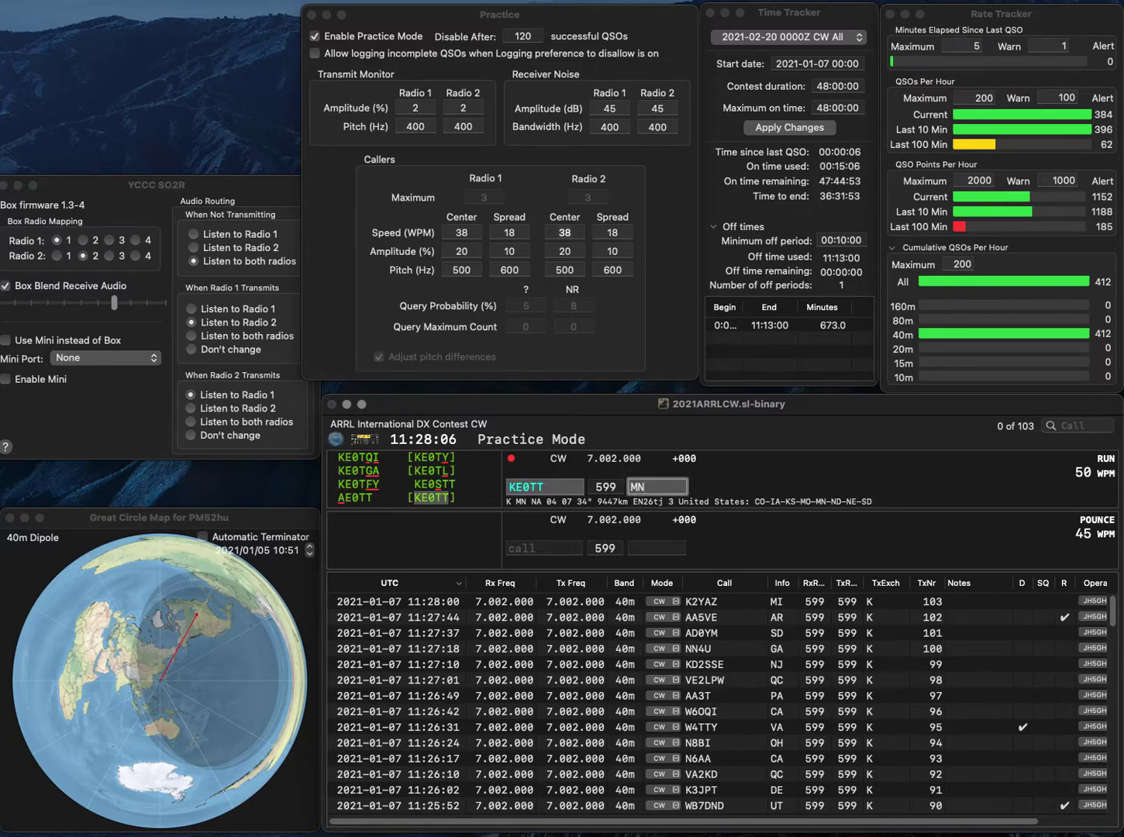
key(Return)
text(W1)
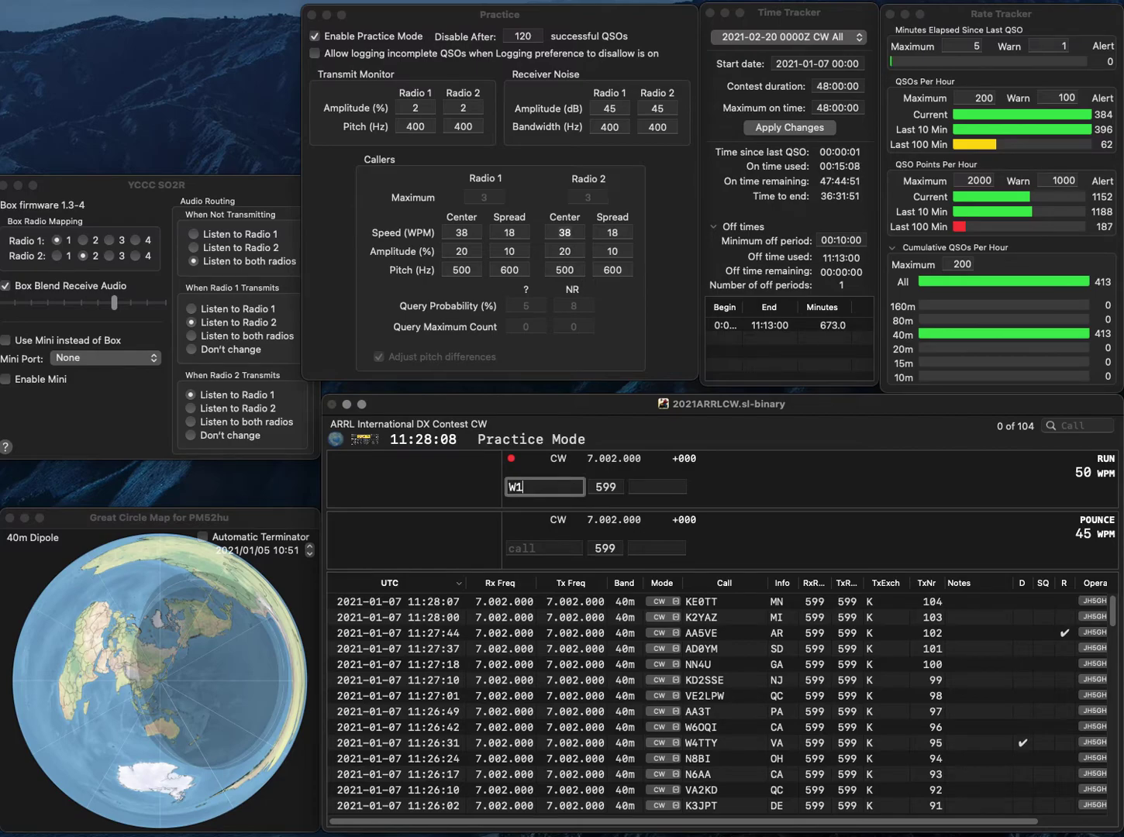
text(RGA)
key(Return)
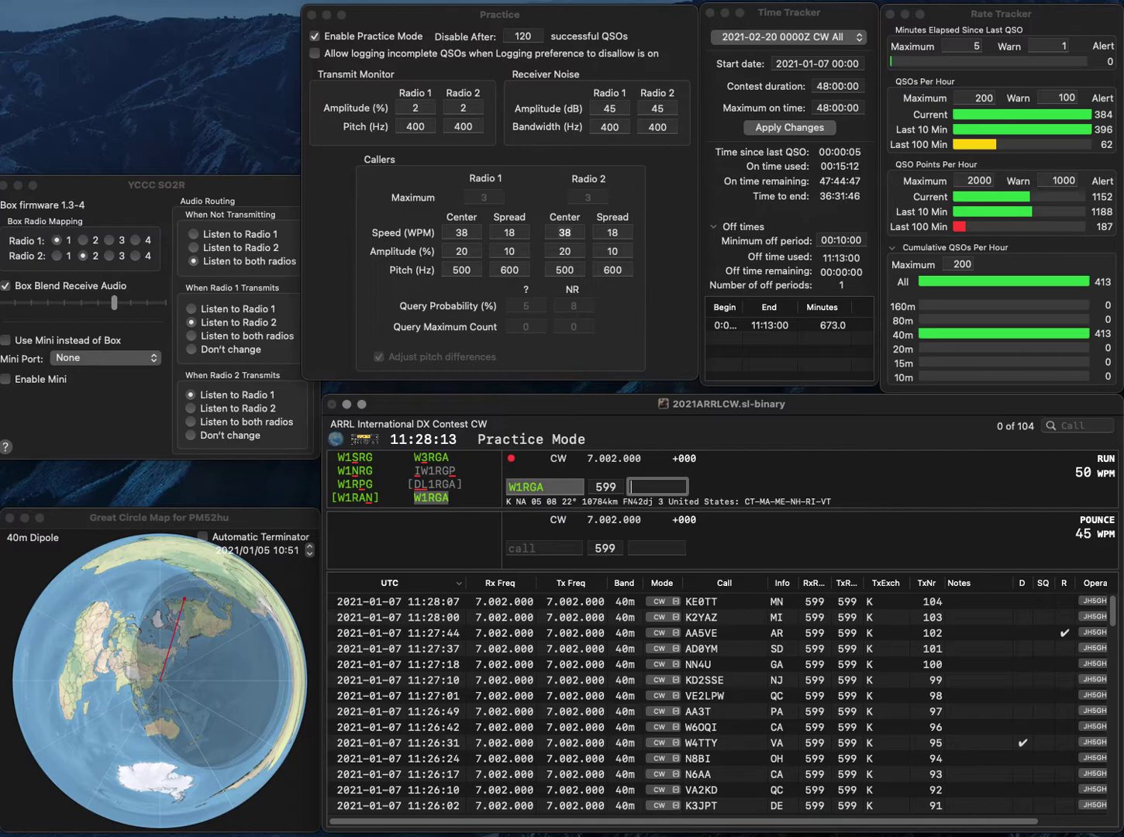
text(CT)
key(Return)
text(WB4IPB)
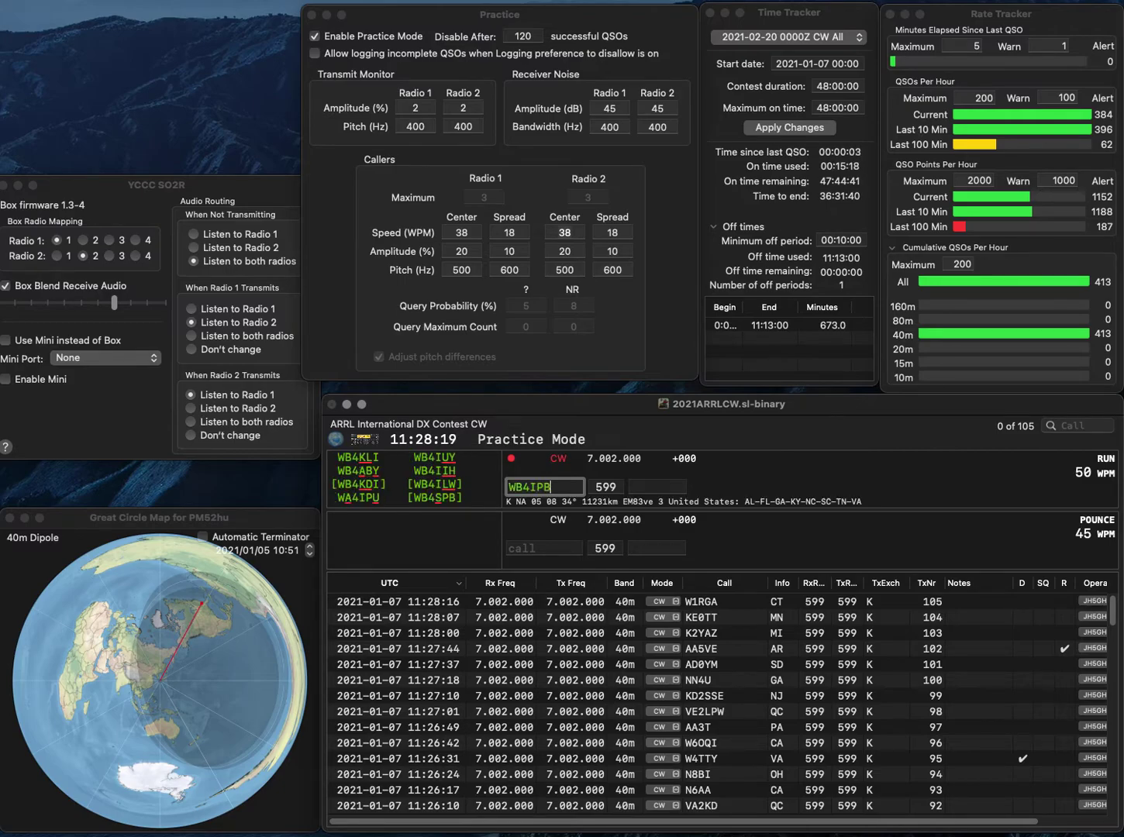
key(BackSpace)
key(BackSpace)
key(BackSpace)
text(SPB)
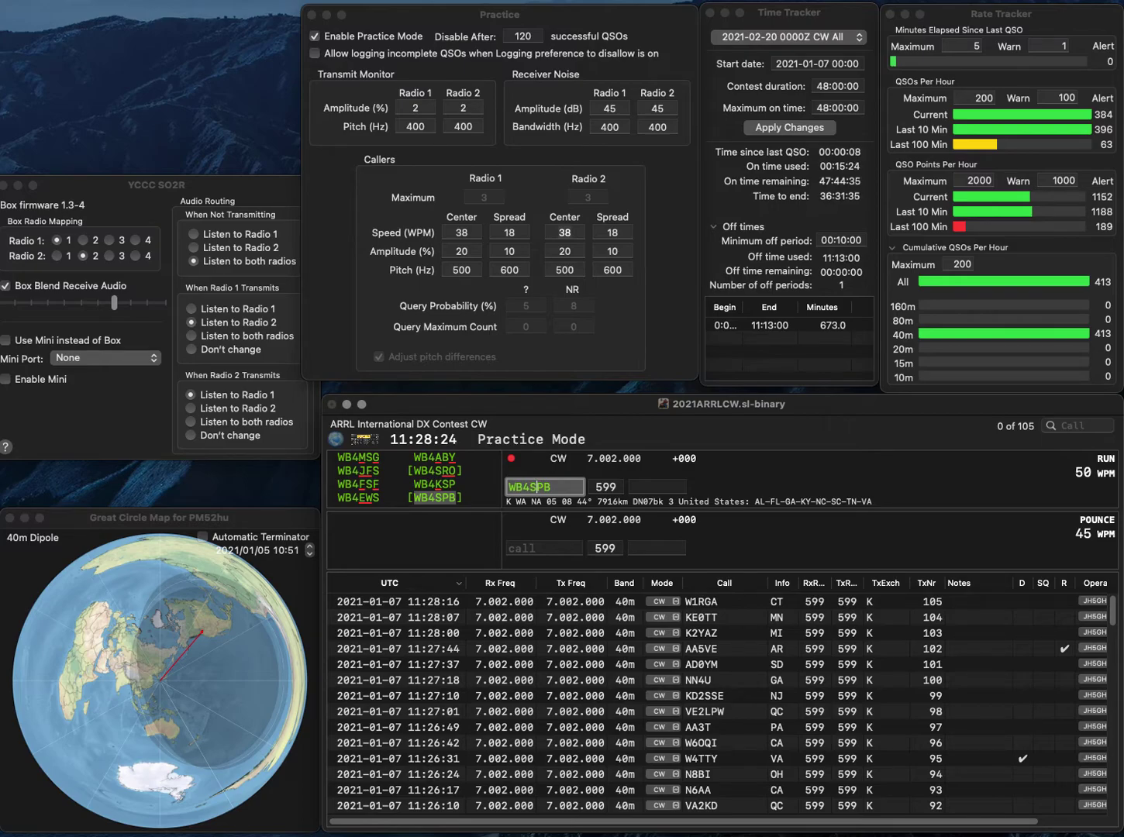
key(Return)
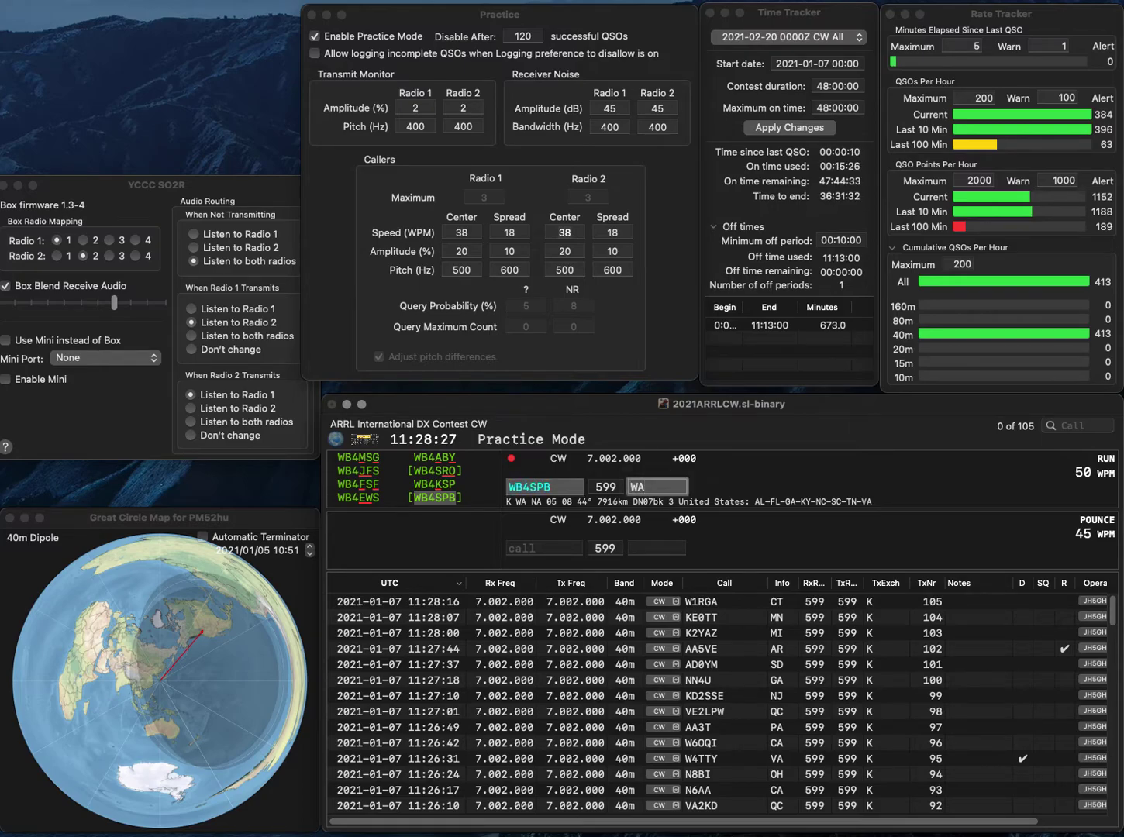
key(Return)
Enter call sign W2COC on the run radio, correct it to W2COD, and log the contact with received exchange NJ
text(W)
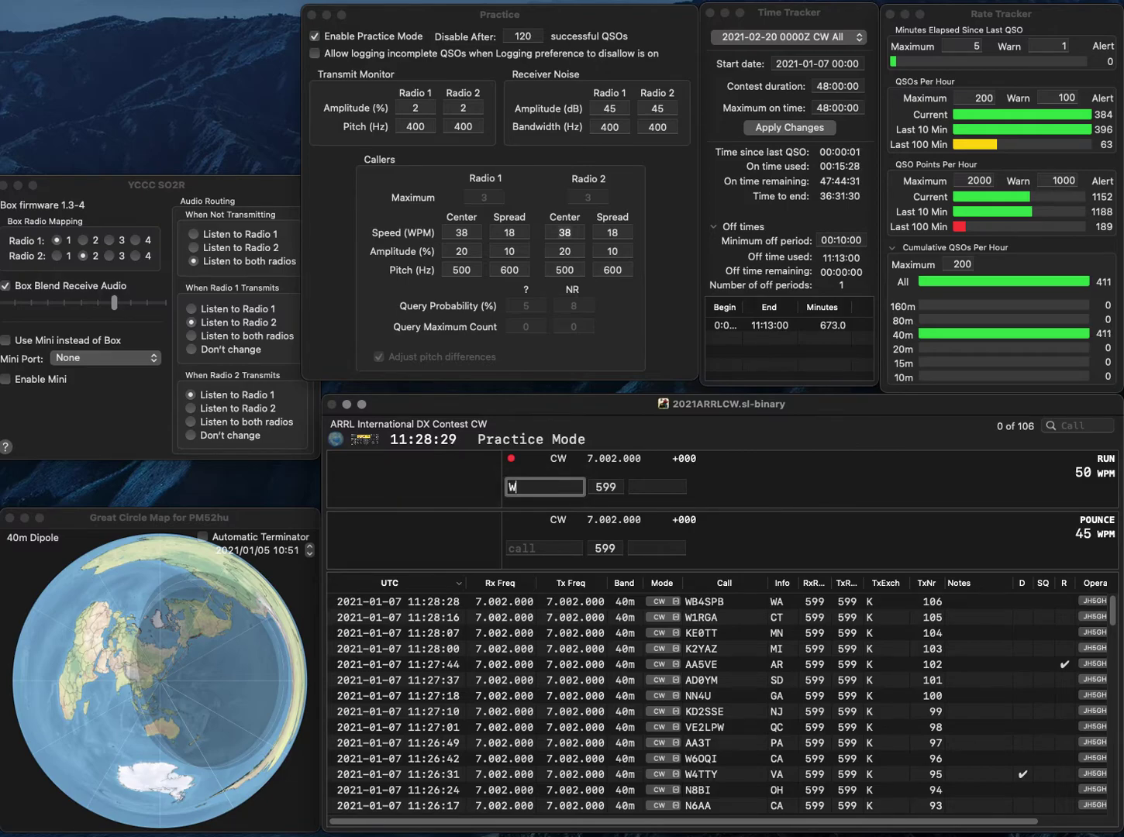
text(2COC)
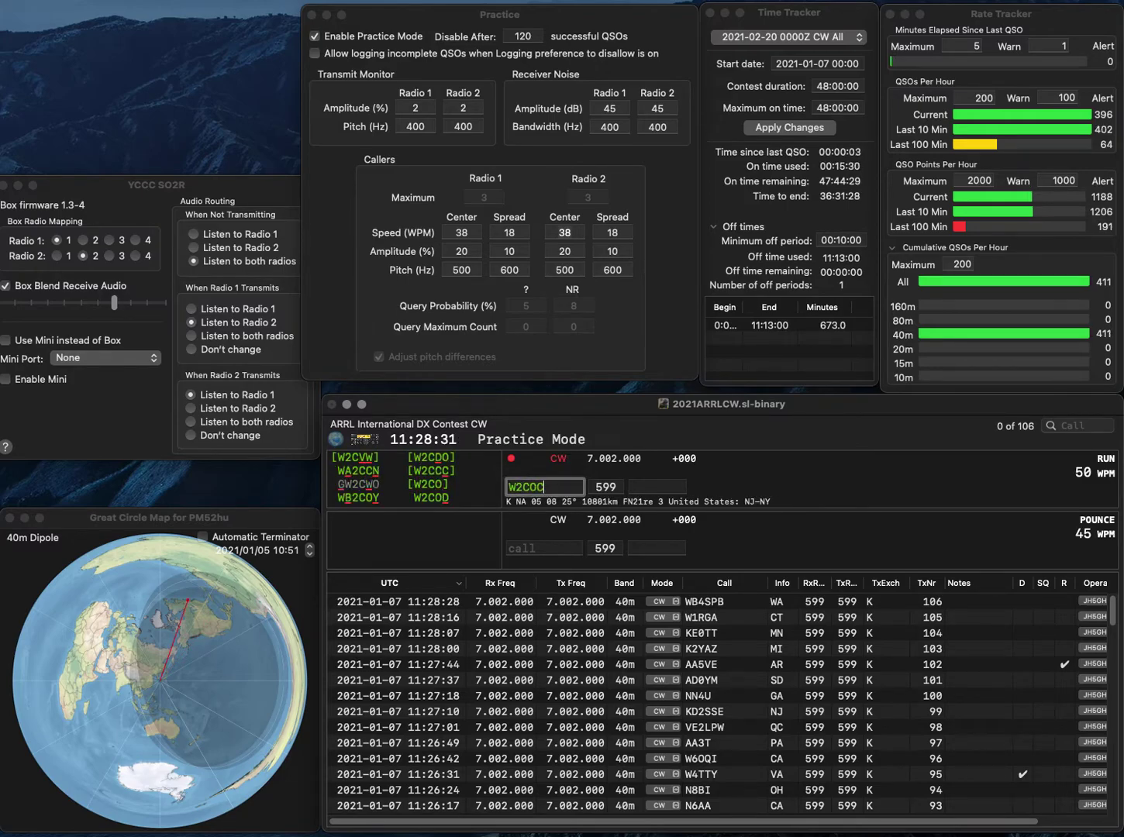
key(BackSpace)
text(B)
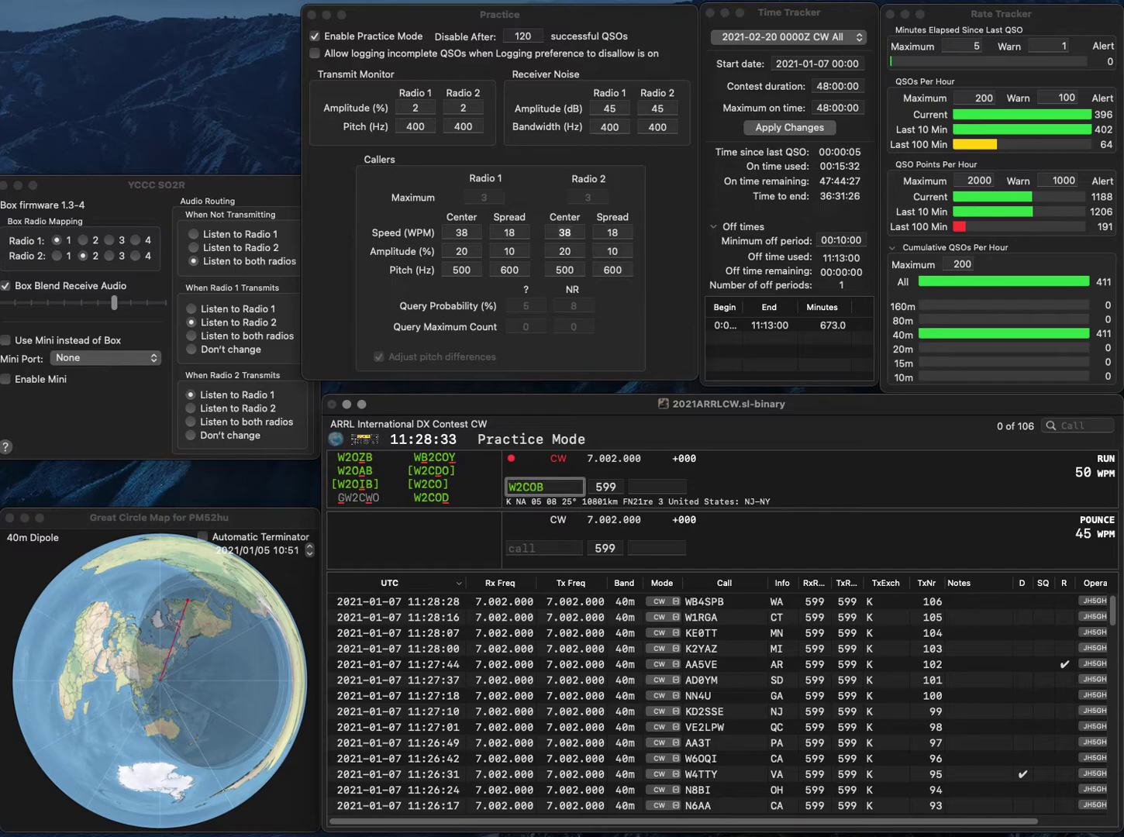
key(BackSpace)
text(D)
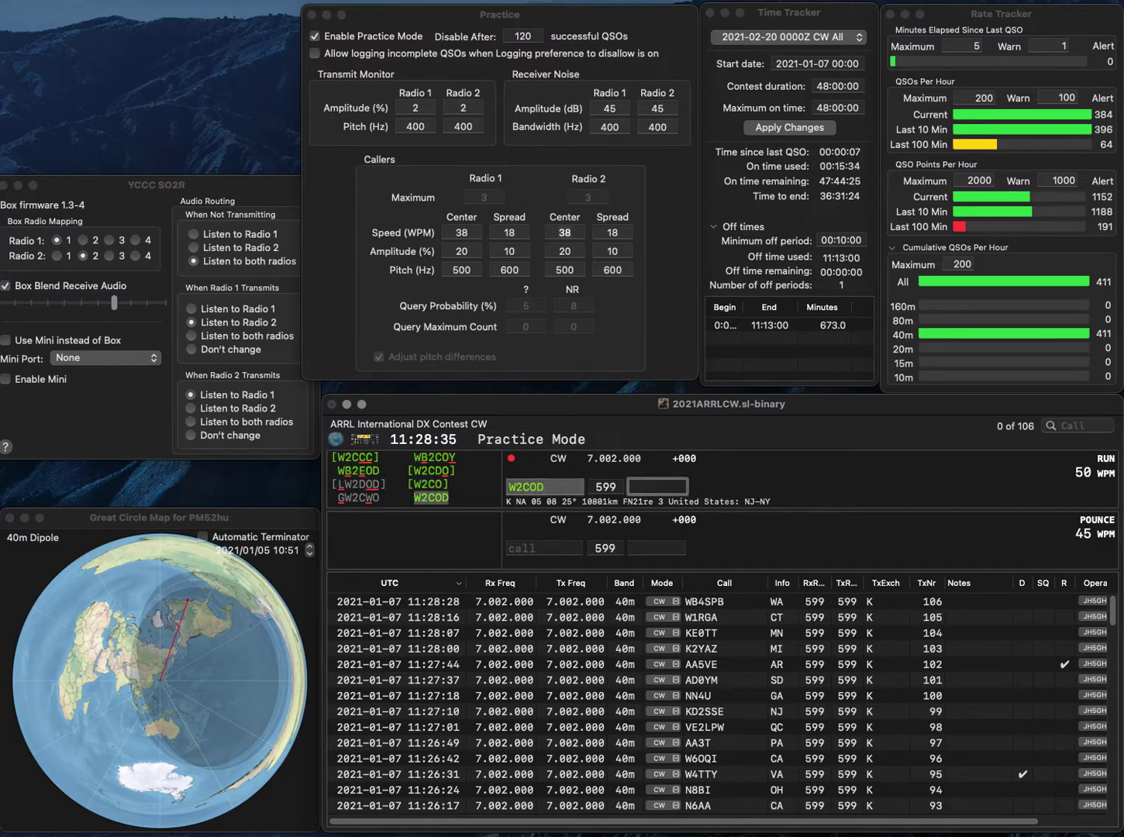
text(N)
key(Return)
Enter call sign NF7H on the run radio, correct it to NF8H, and log the contact with received exchange OH
text(NF7)
key(BackSpace)
text(7H)
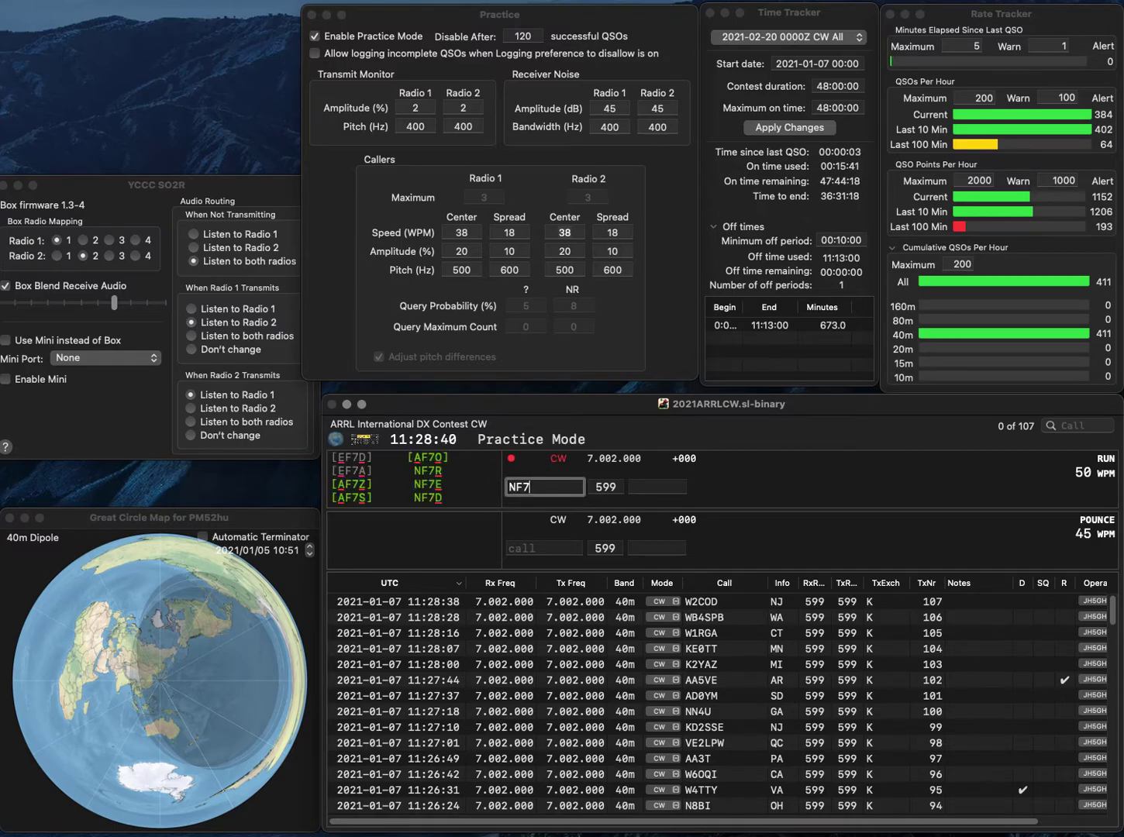
key(Return)
key(shift+Tab)
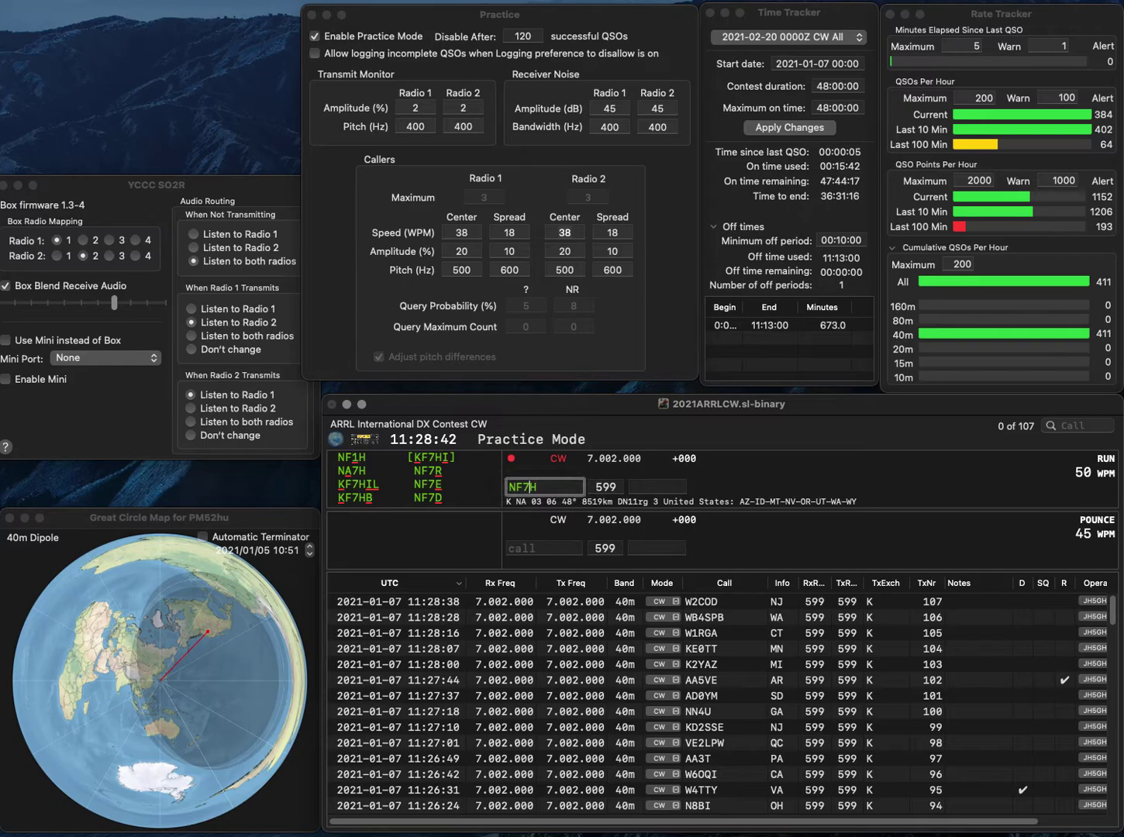
key(BackSpace)
key(BackSpace)
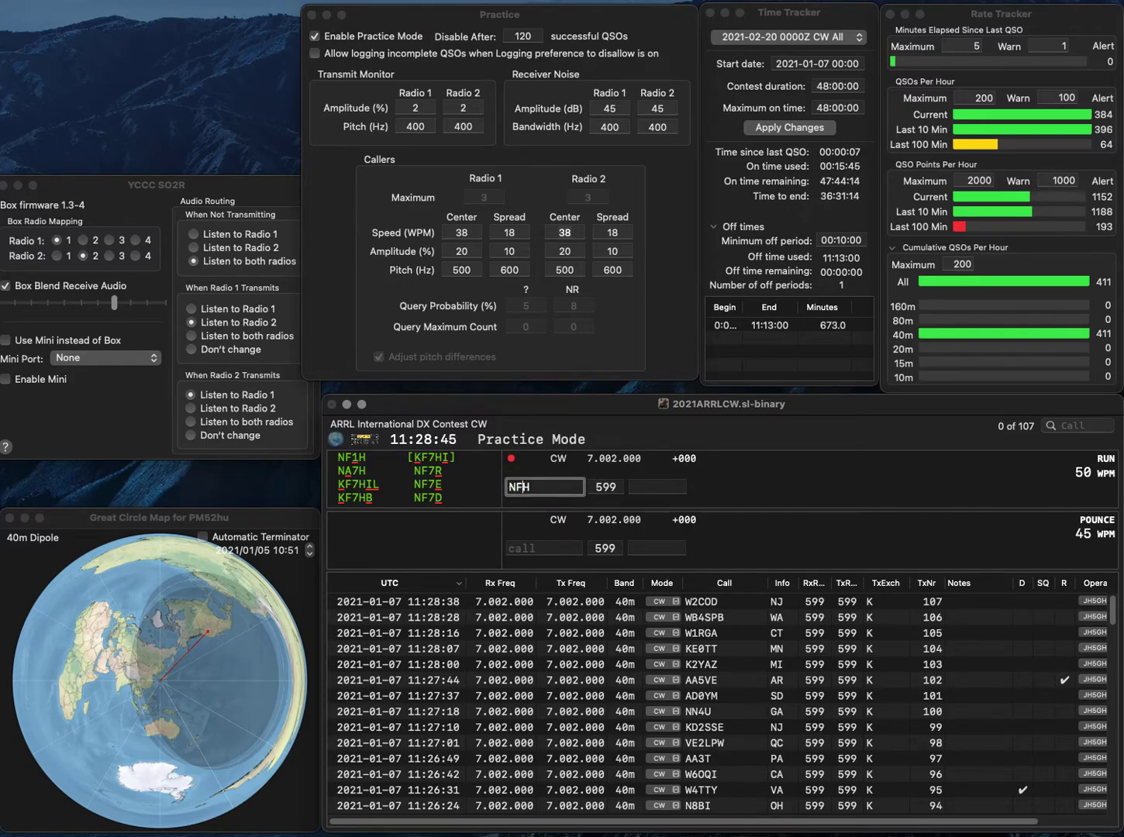
text(8H)
key(Return)
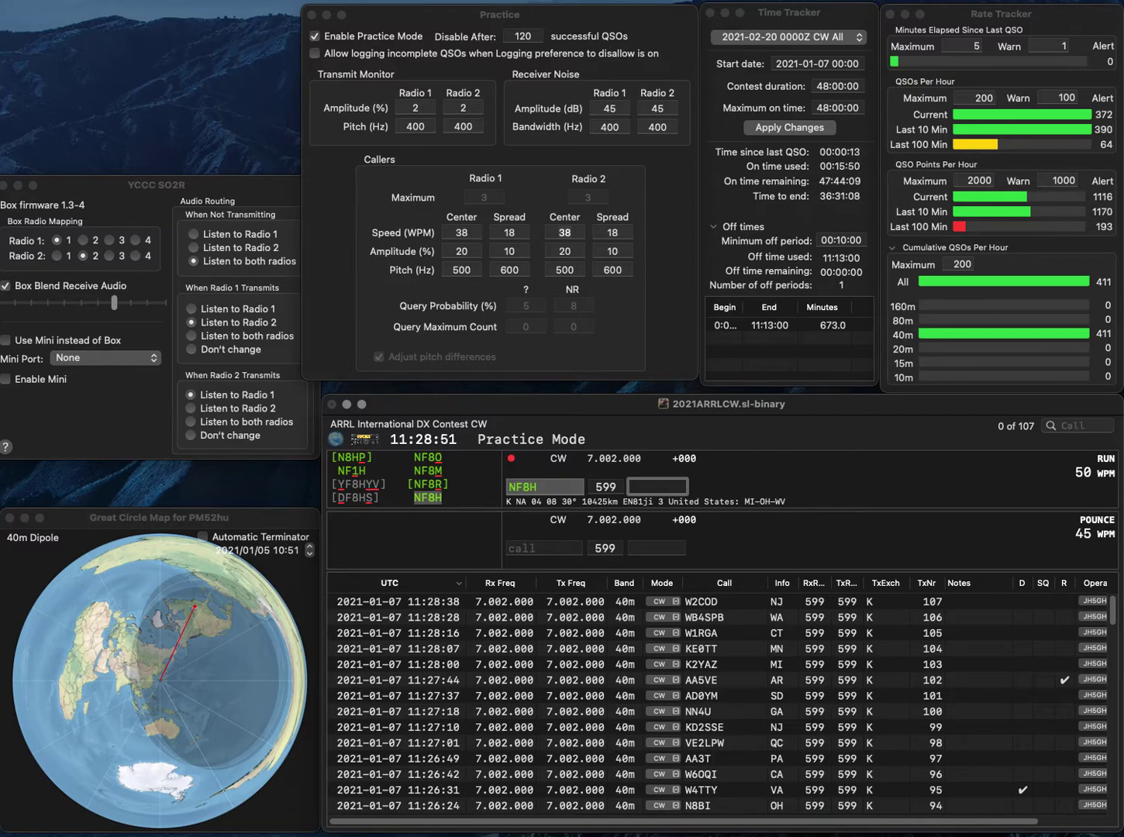
key(Return)
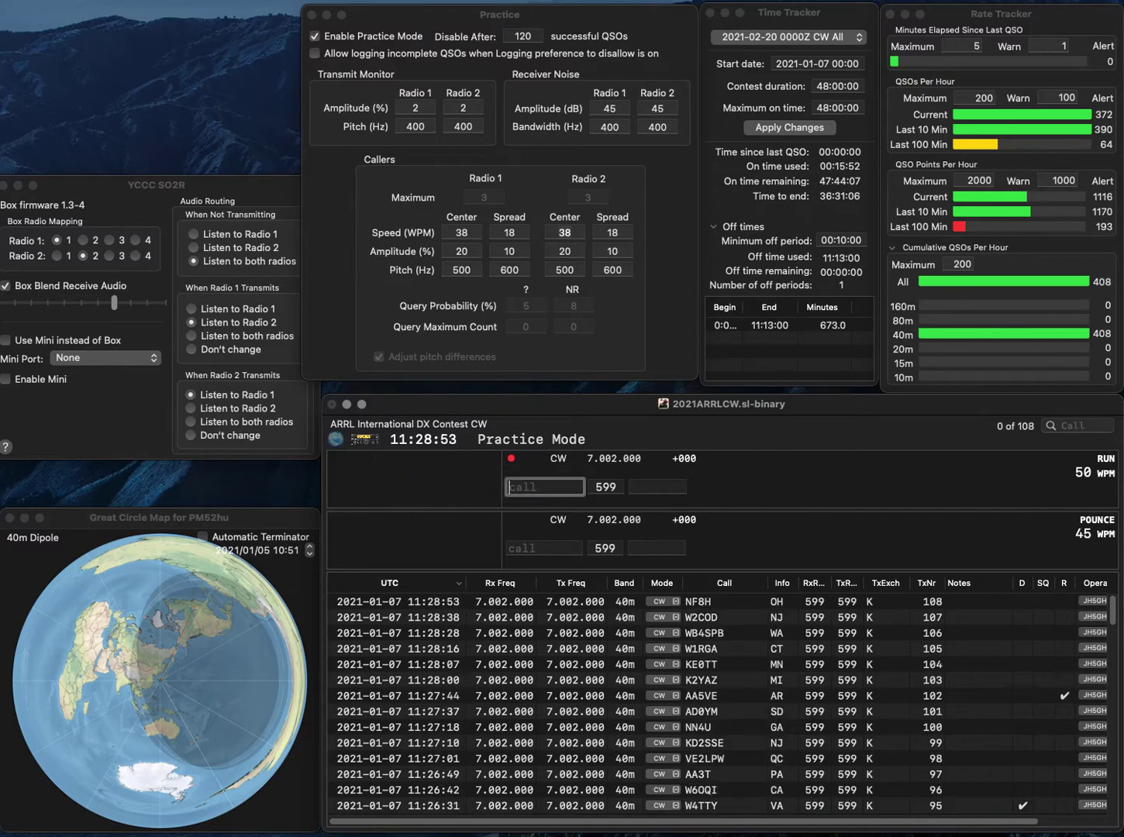
Enter call sign N0VA on the run radio and log the contact with received exchange KS
text(0VA)
key(Home)
text(N)
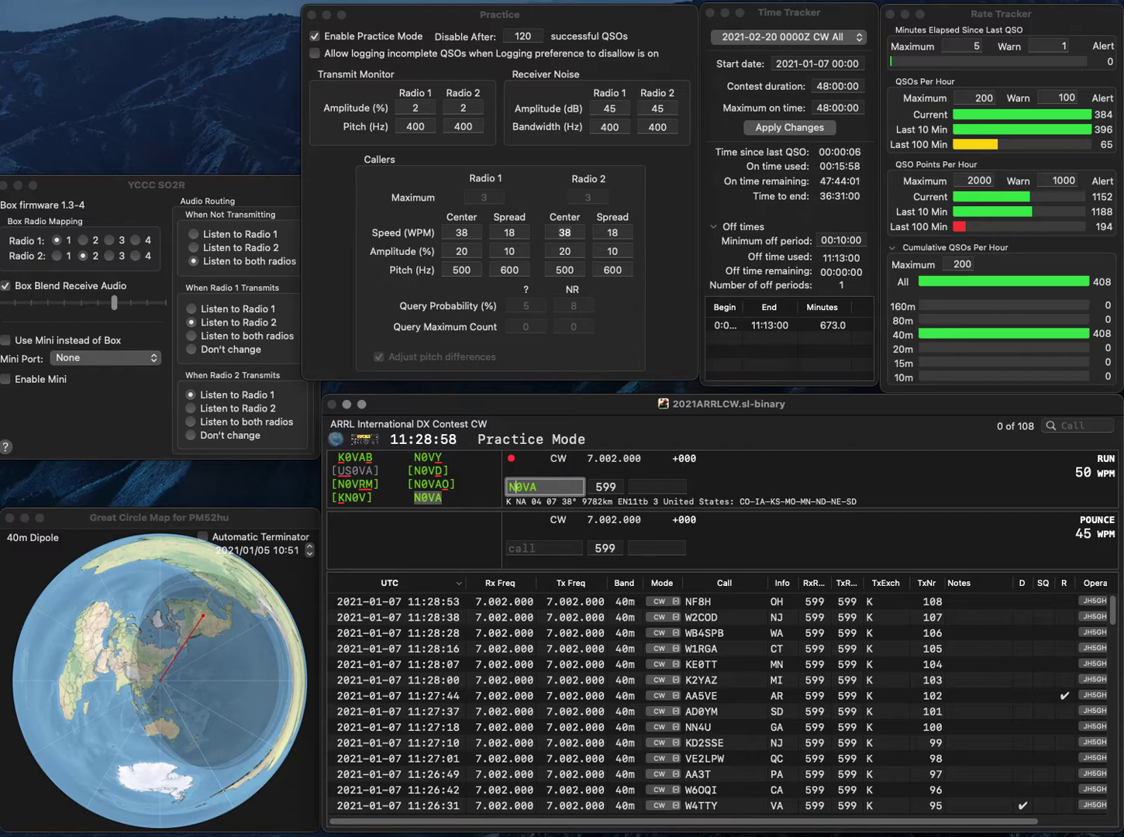
key(Tab)
text(KS)
key(Return)
text(KD4ADC)
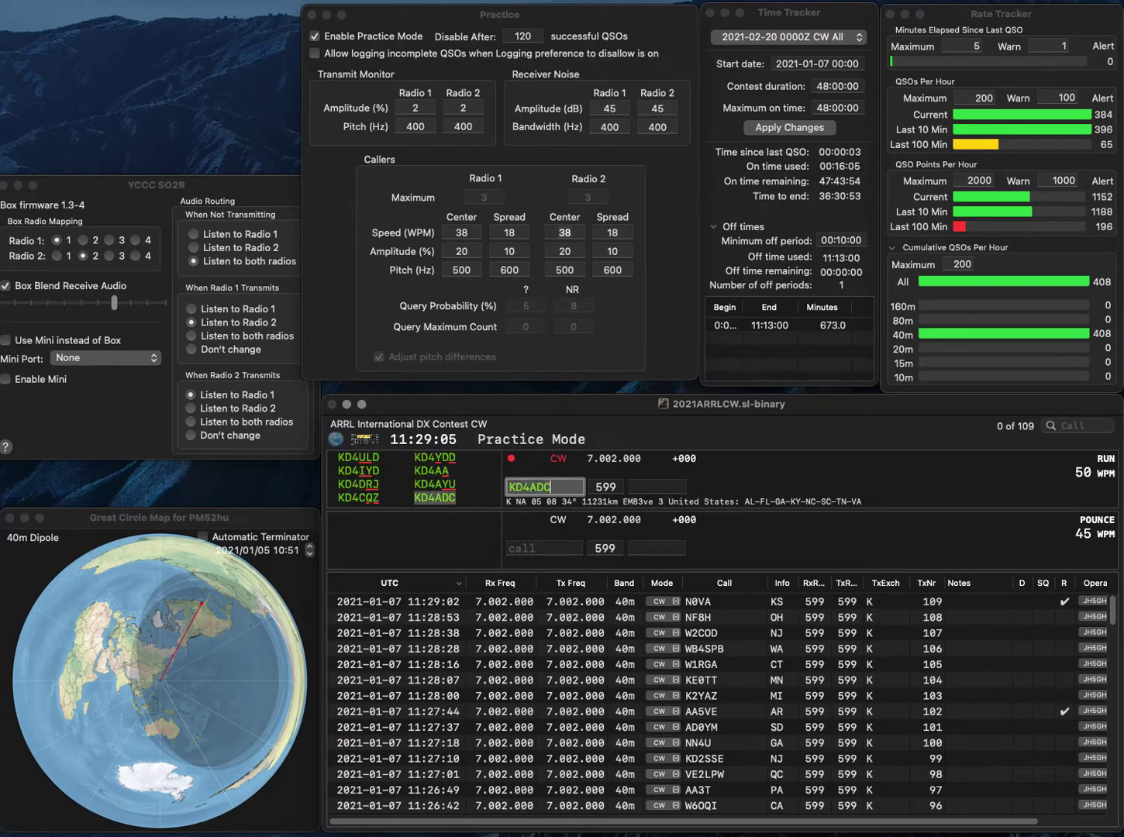
key(Tab)
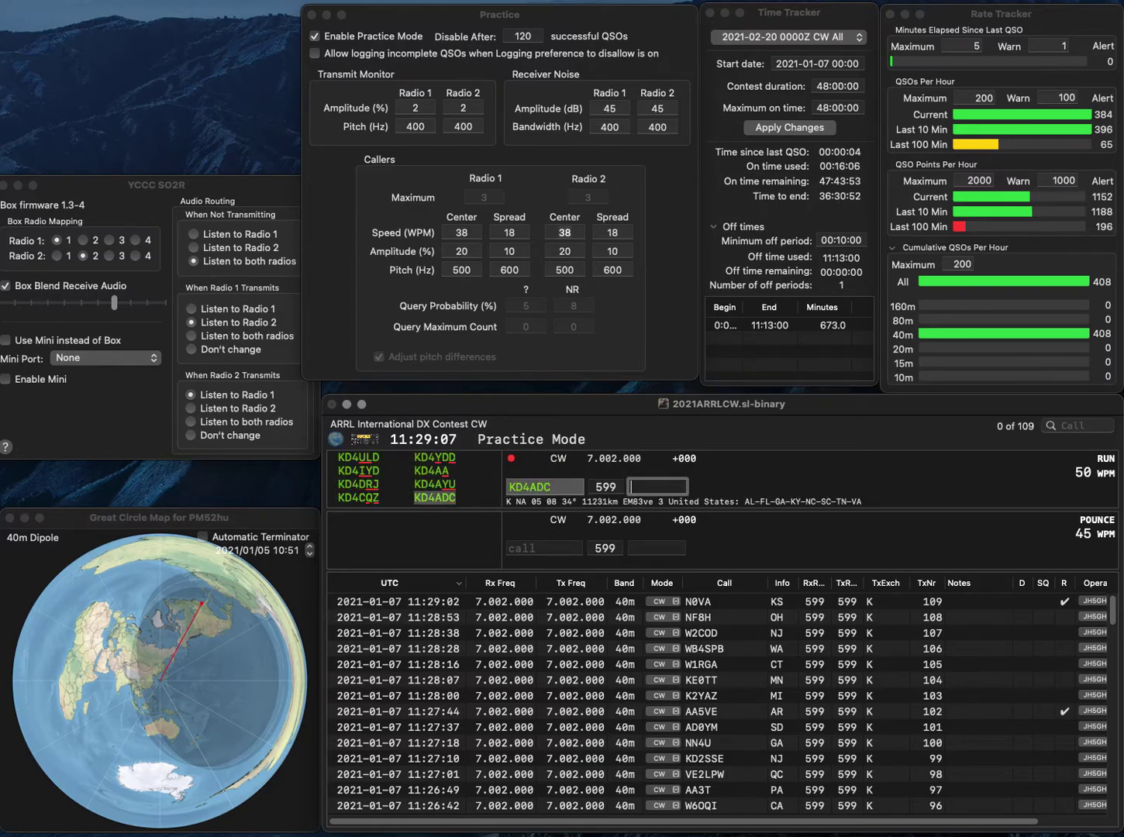
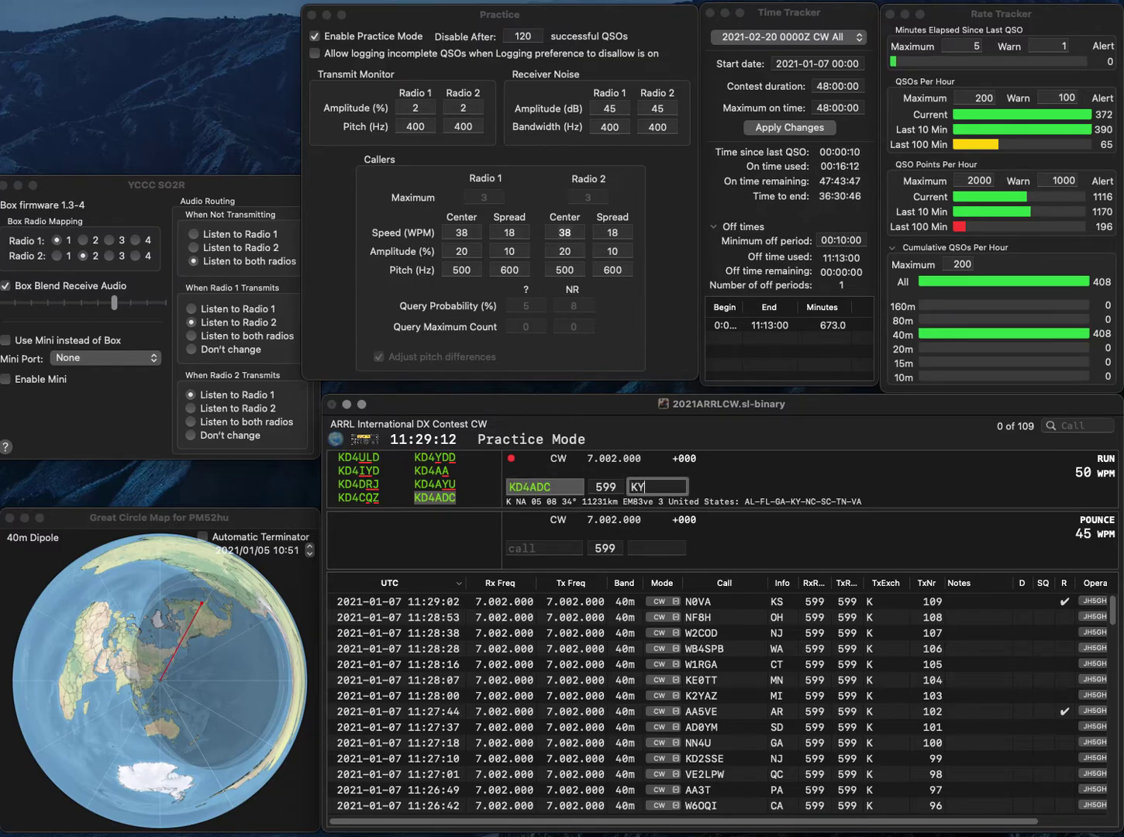
key(Return)
text(N4DW)
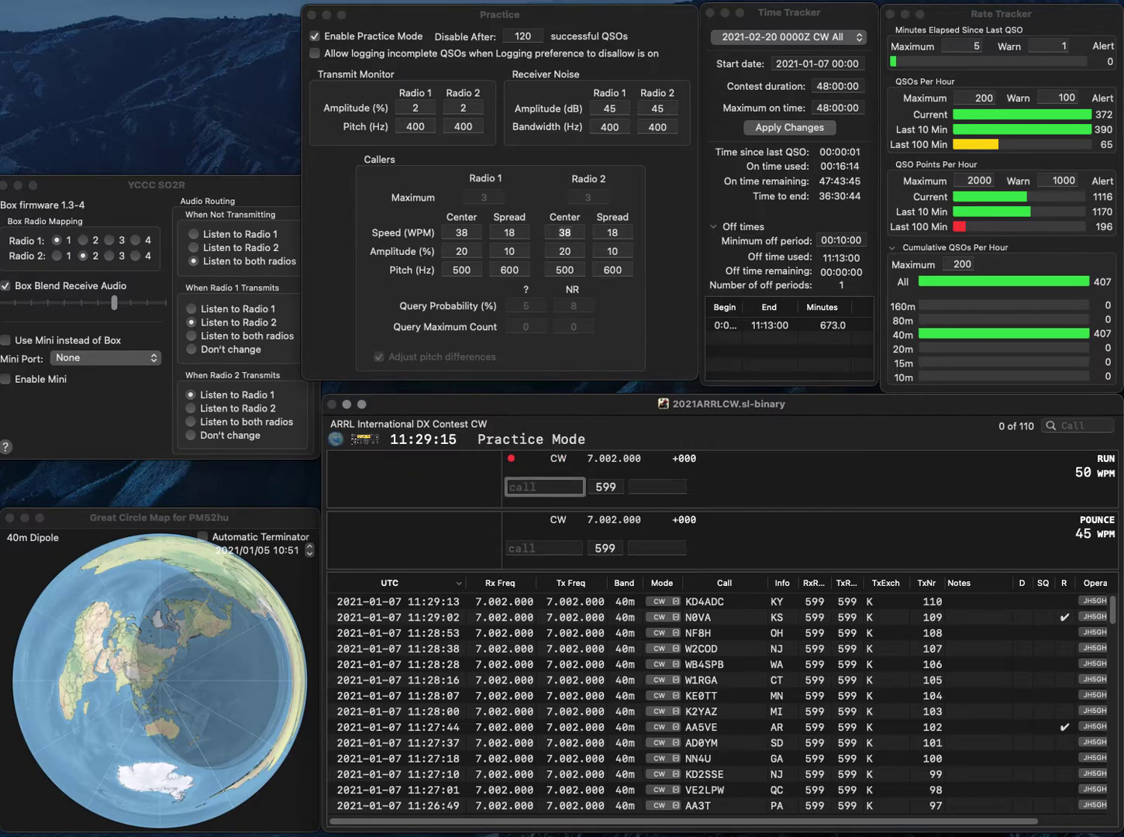
key(space)
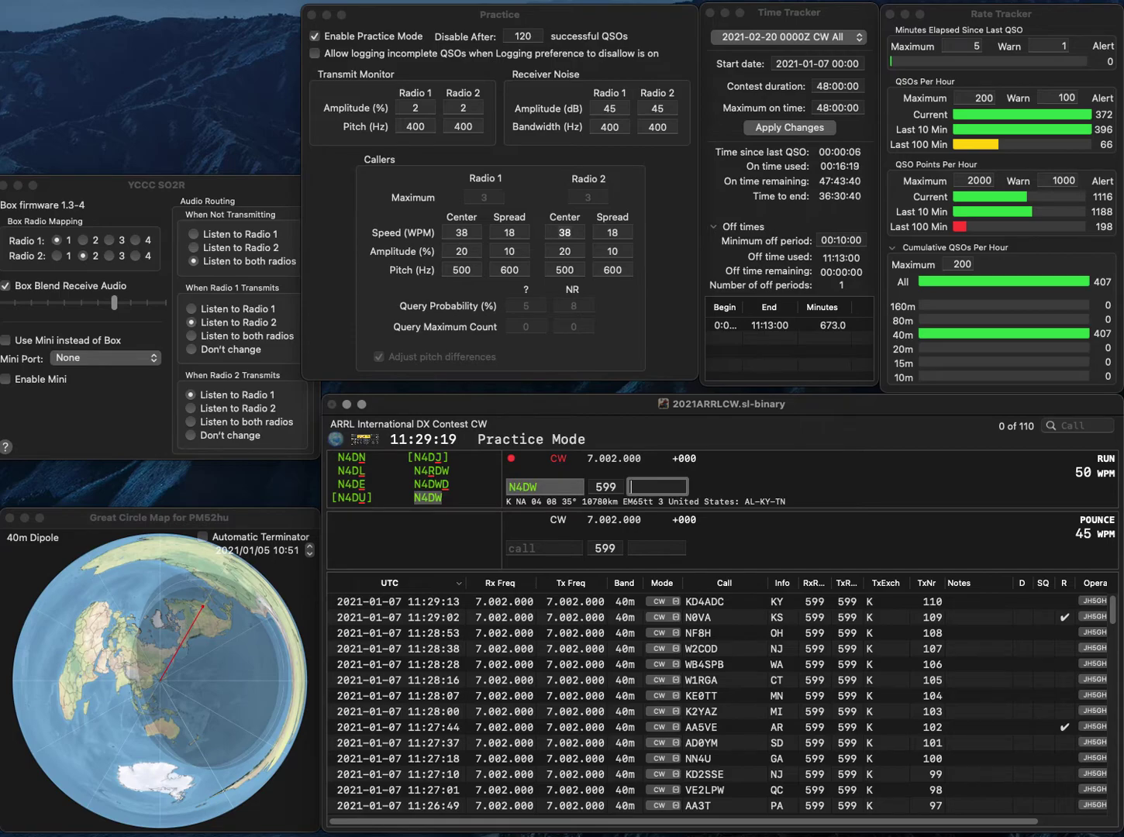
text(KY)
key(Return)
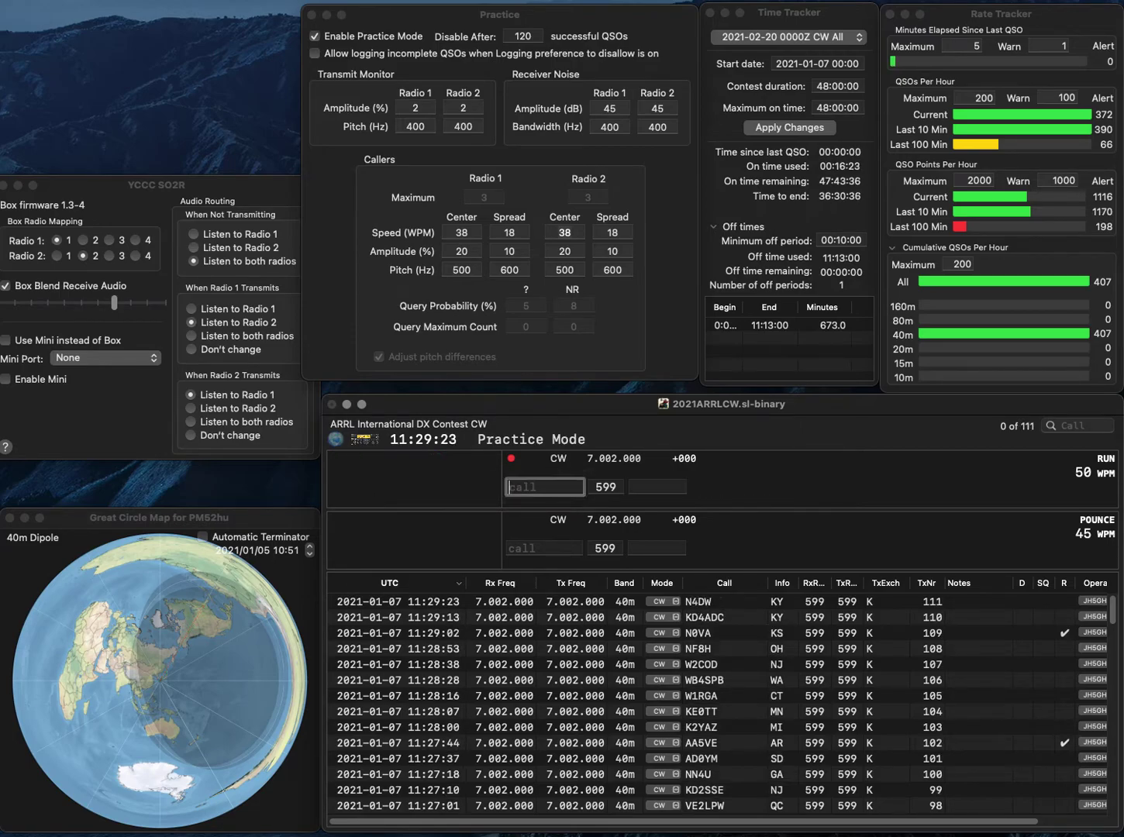
text(WB)
key(BackSpace)
text(6AYC)
key(Return)
text(CA)
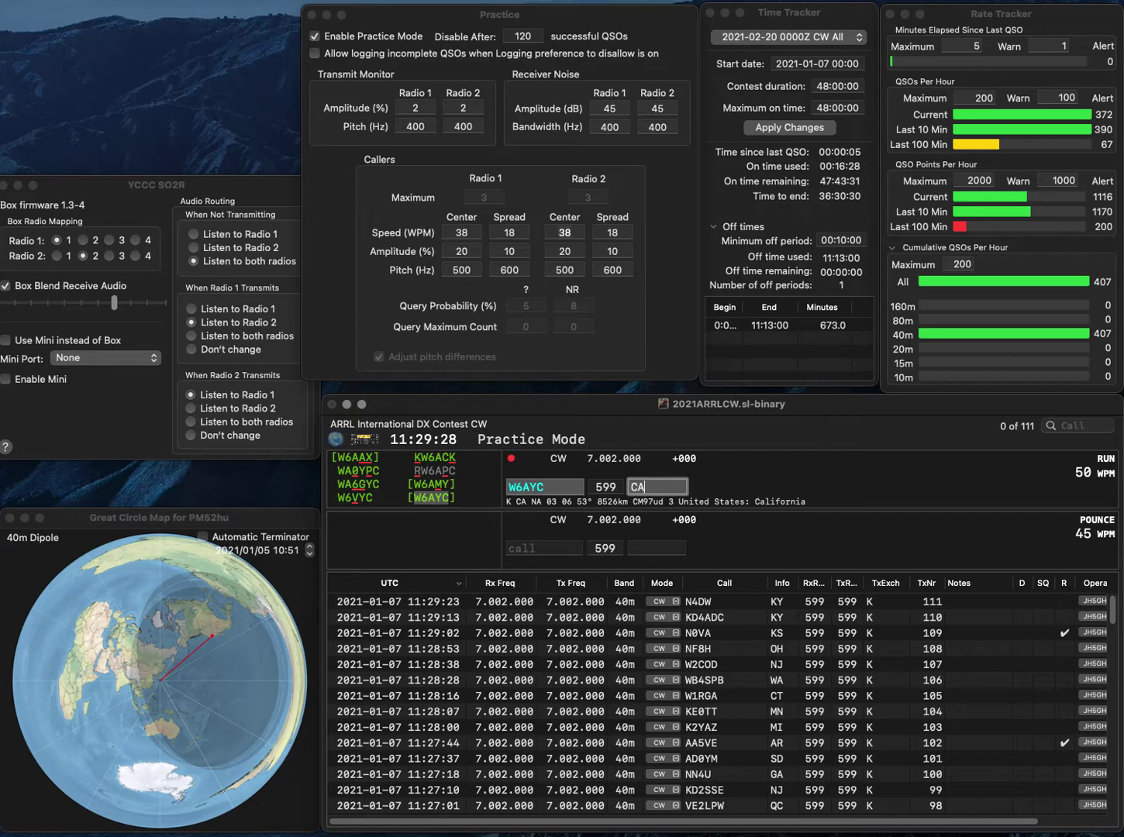
key(Return)
text(KB5DEK)
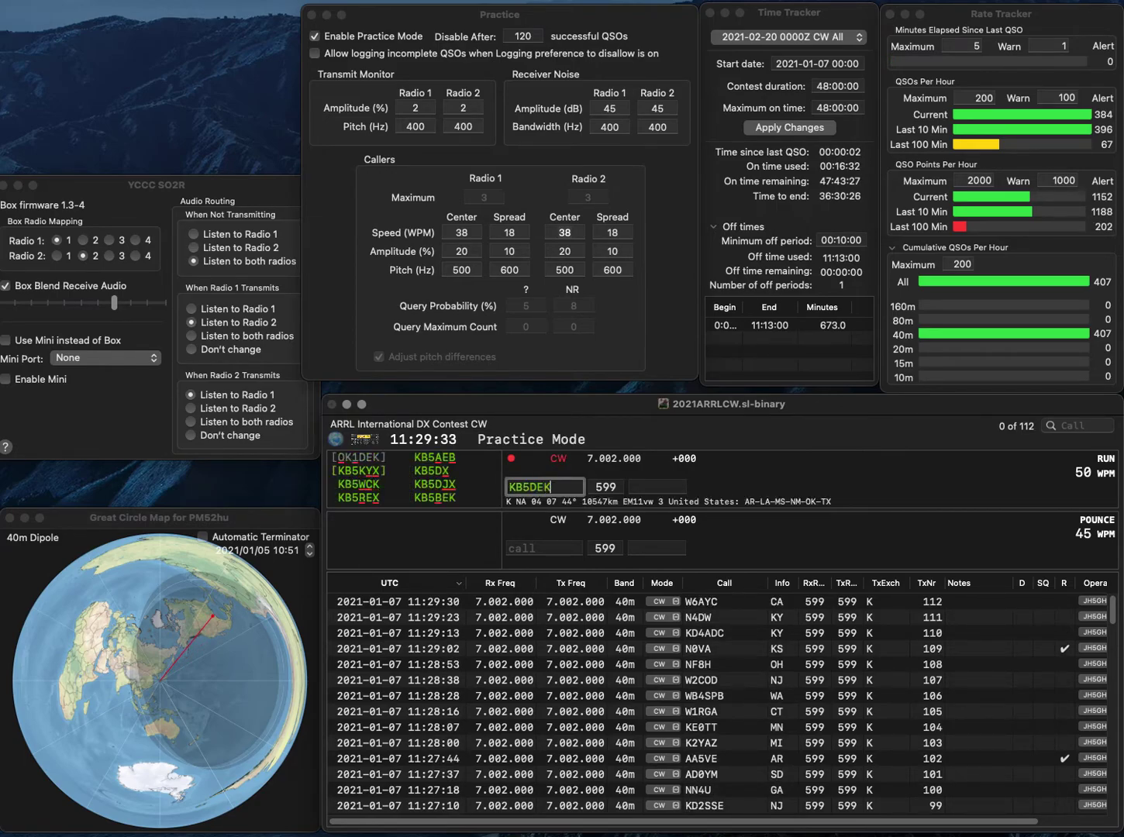
key(Tab)
click(522, 487)
key(BackSpace)
text(B)
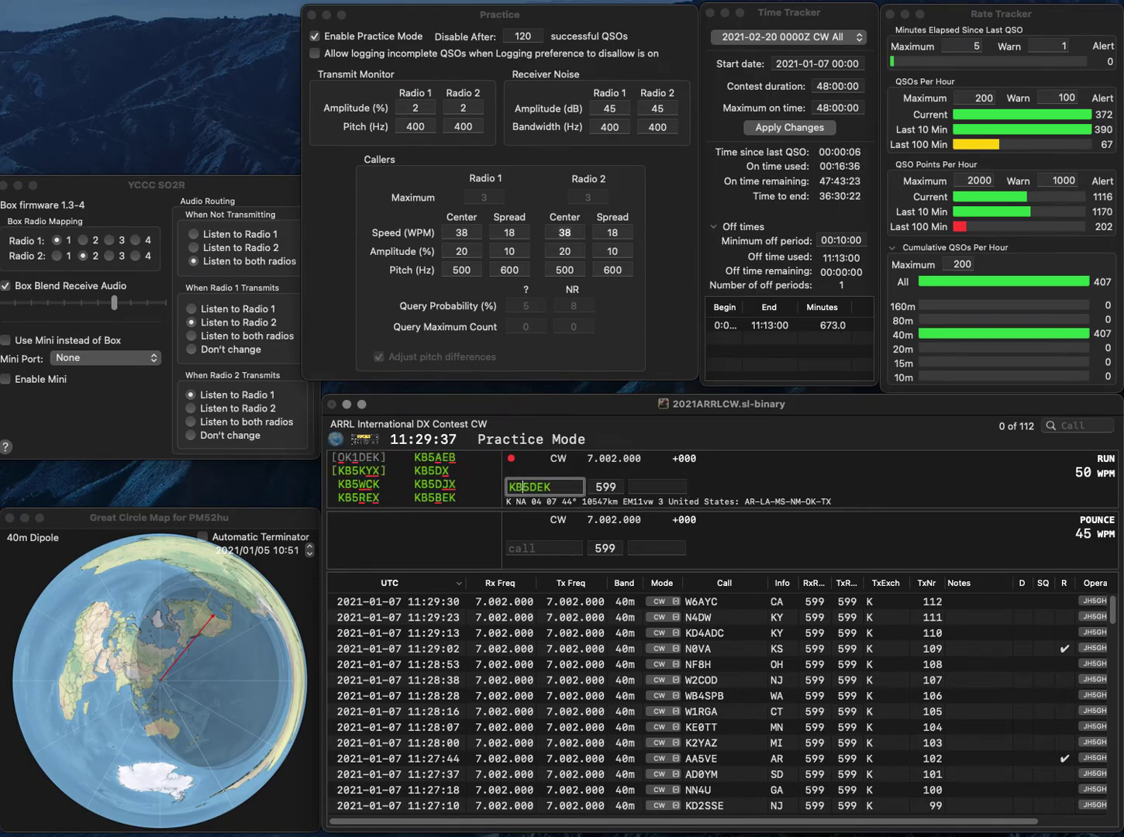
click(550, 487)
text(B)
text(B)
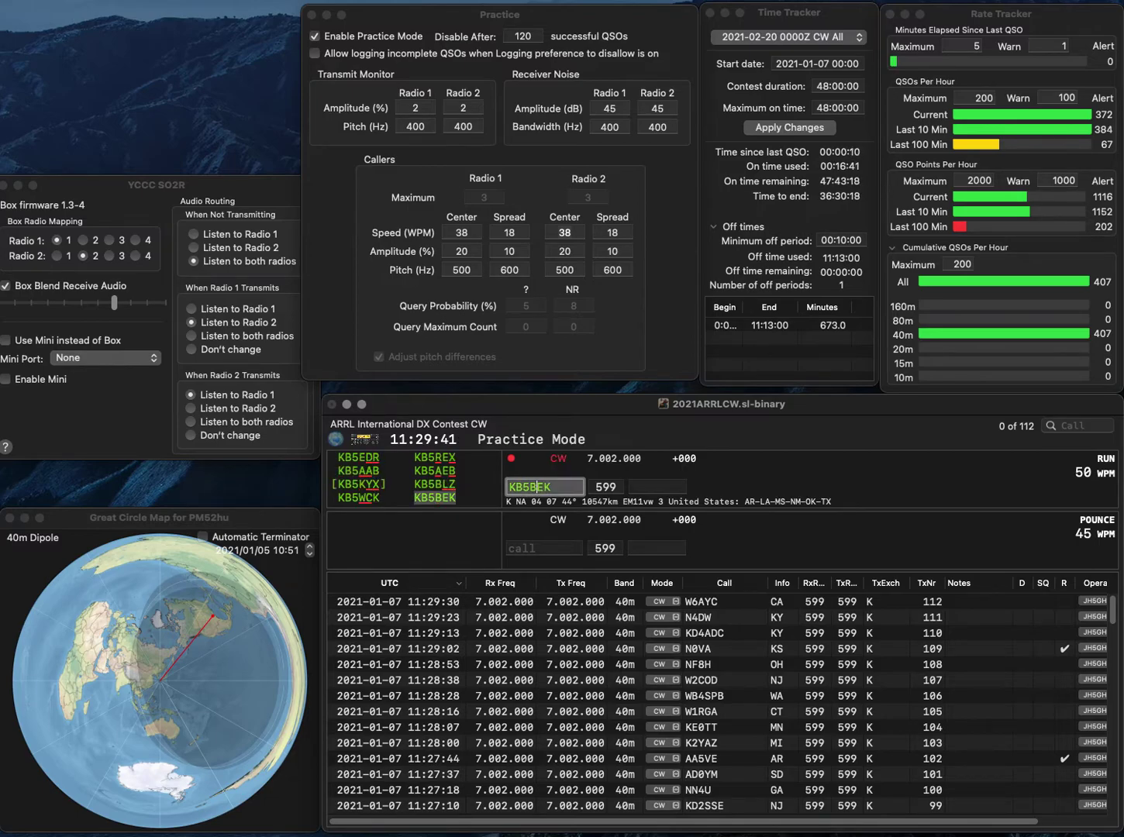
key(space)
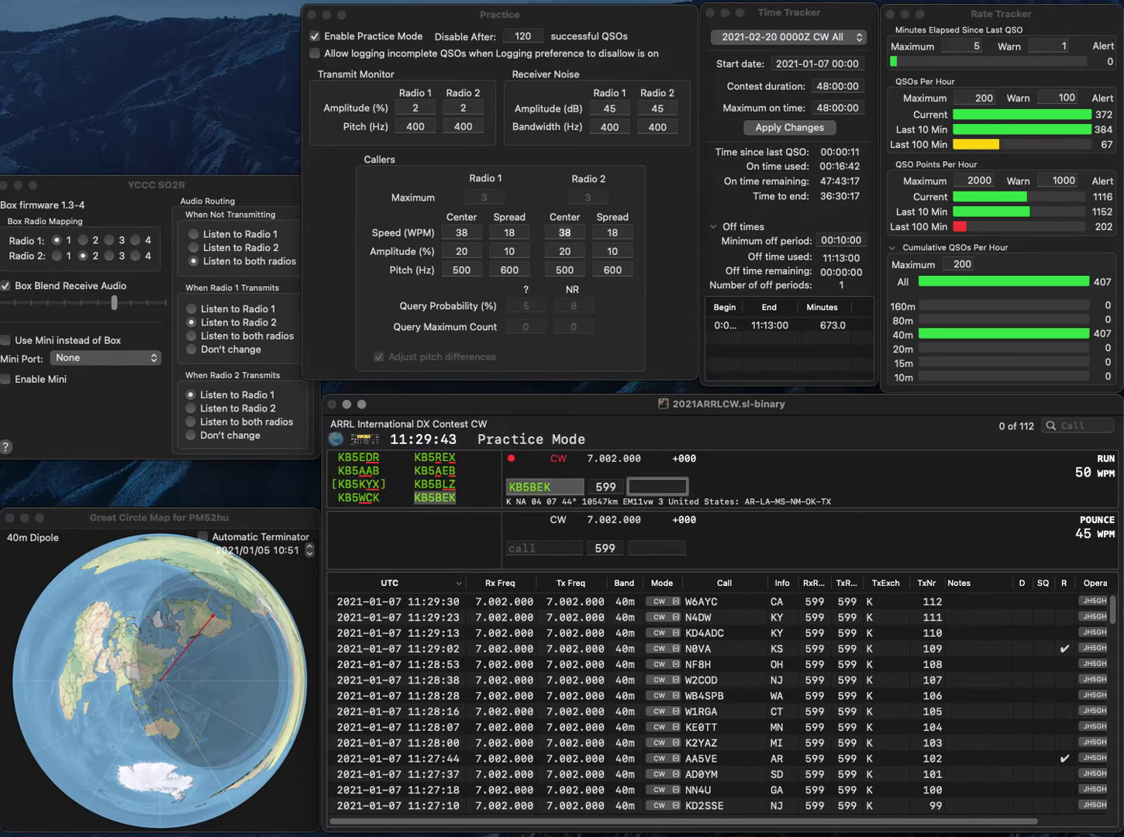
text(TX)
key(Return)
text(K1)
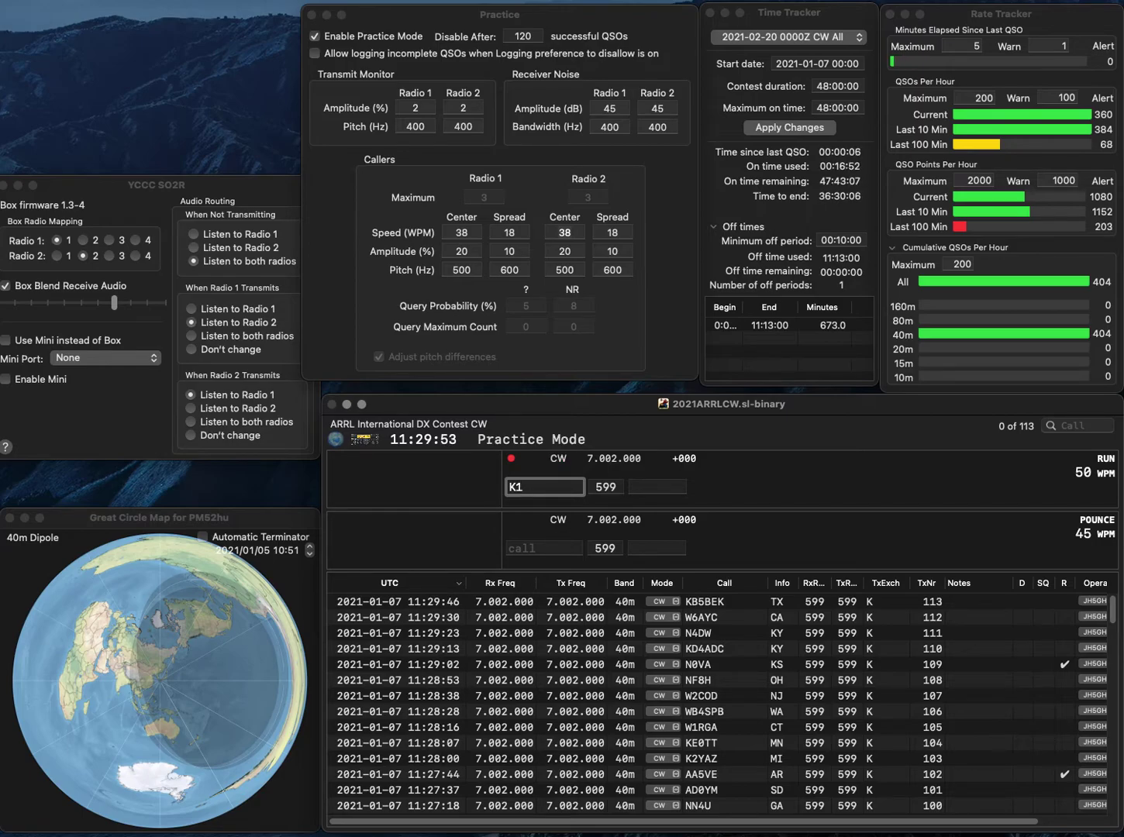
text(HLZ)
key(BackSpace)
text(D)
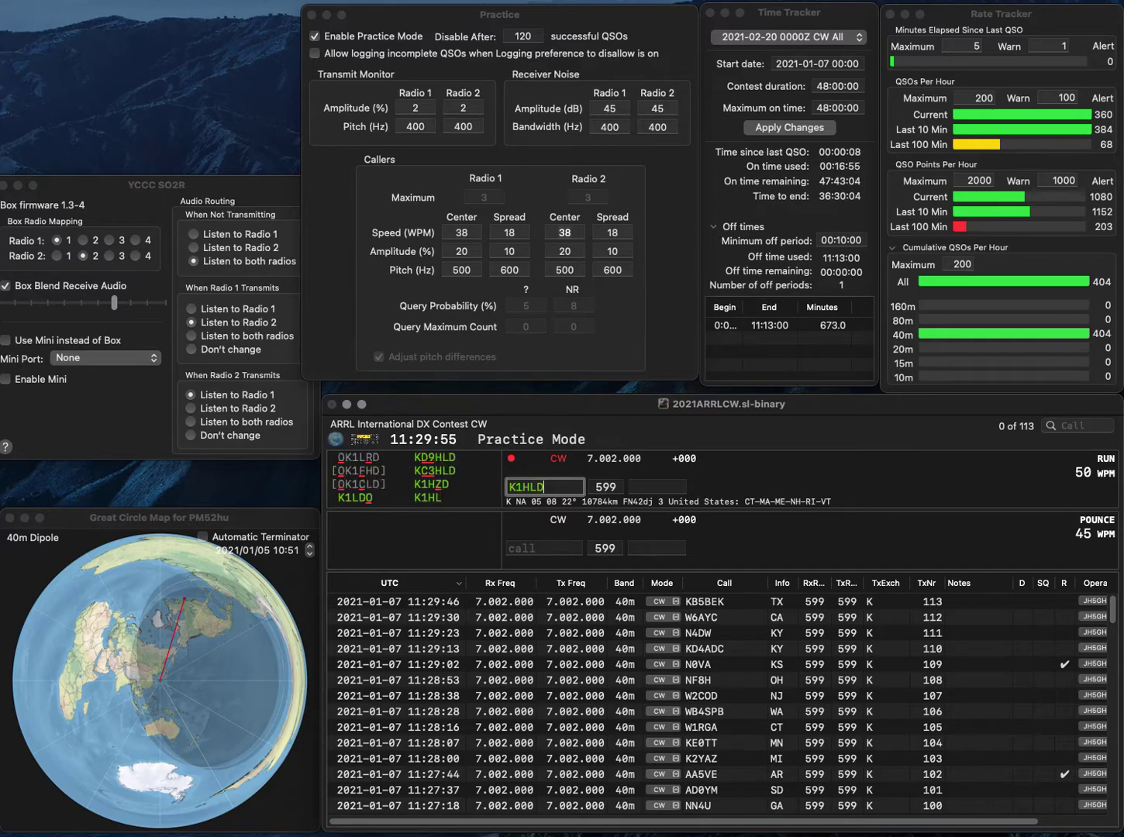
key(Left)
key(BackSpace)
text(Z)
key(Return)
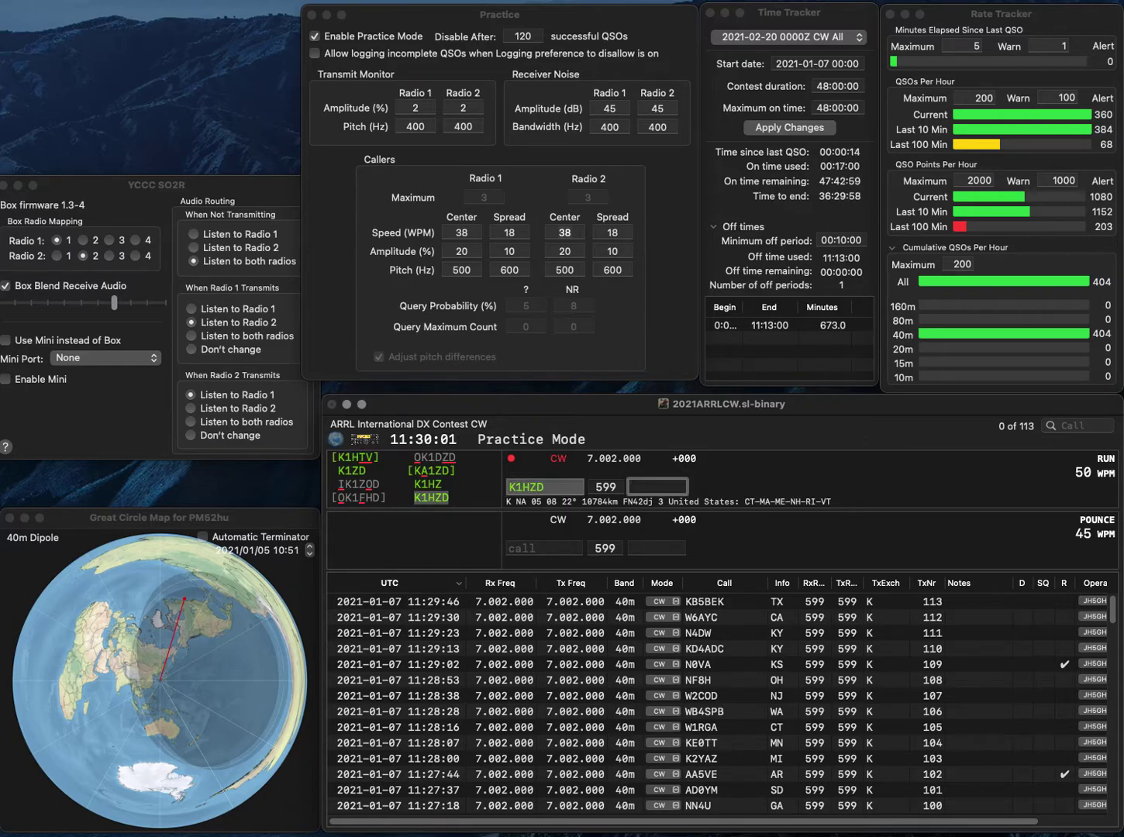
text(VT)
key(Return)
Log a contact with call sign W9PCS and received exchange IN on the run radio
text(W9PCS)
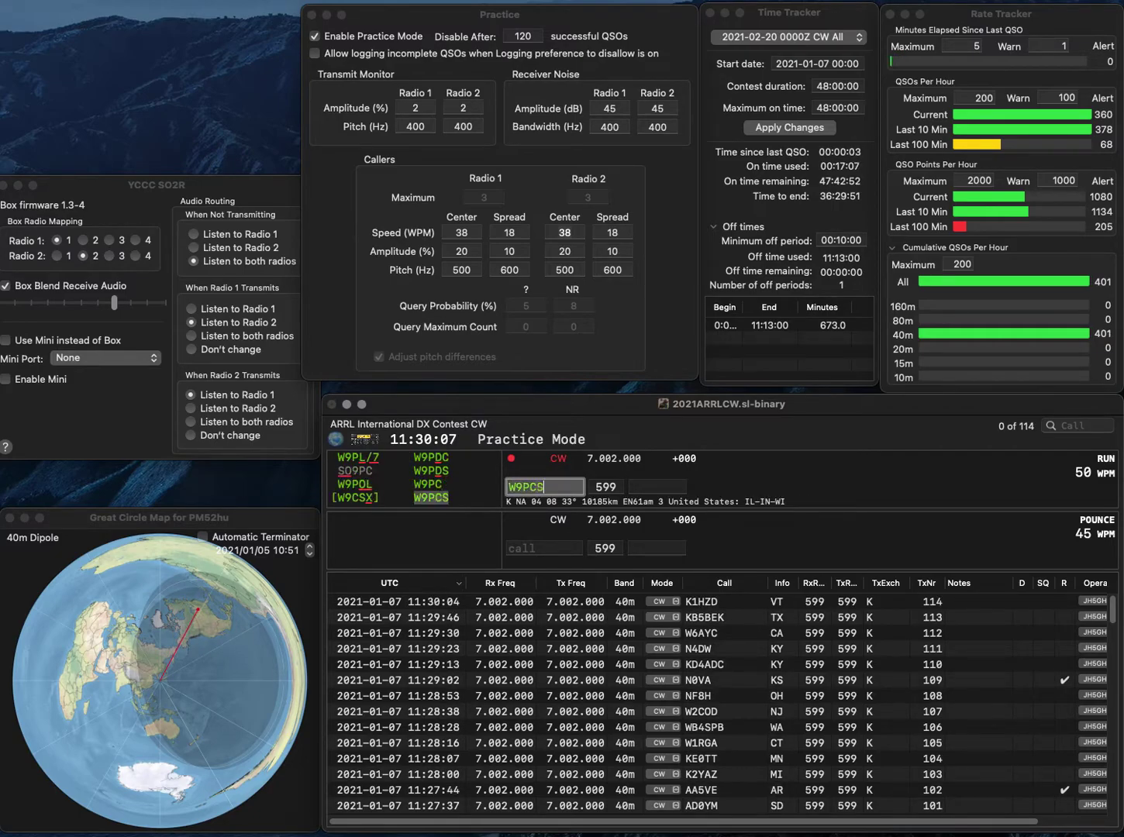
key(Return)
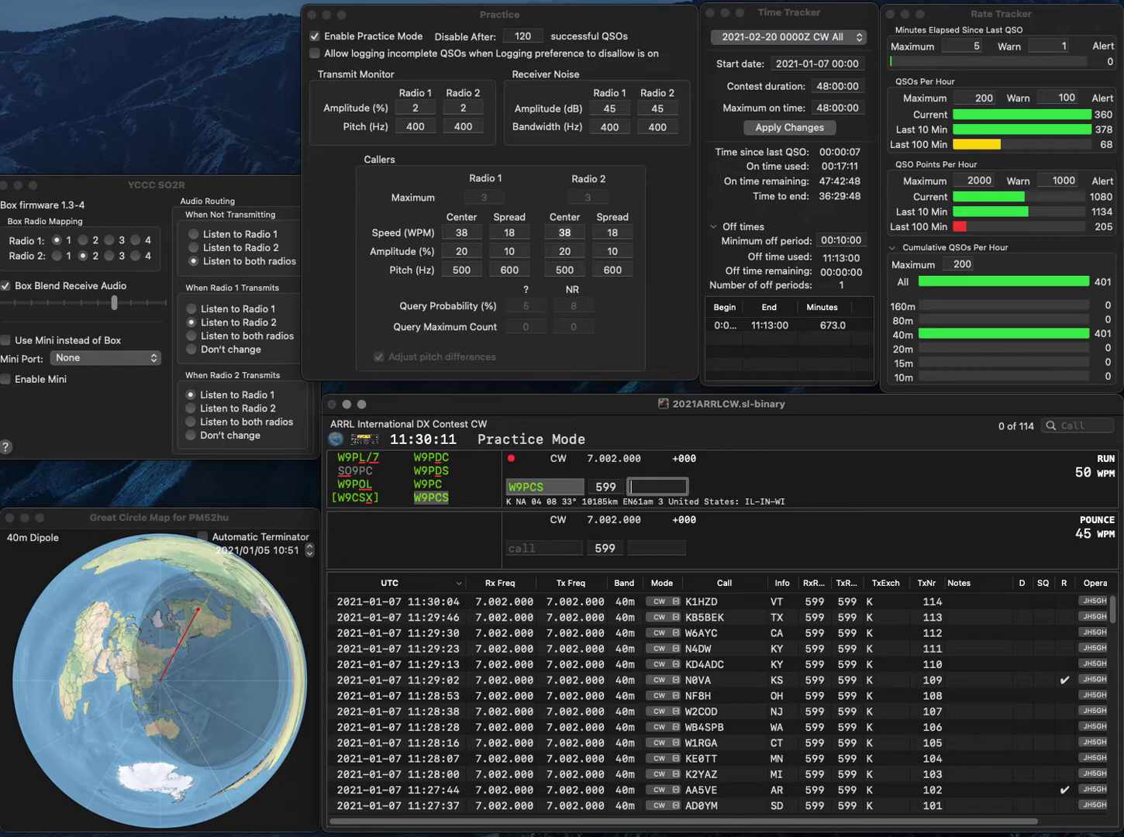
text(IN)
key(Return)
Log a contact with call sign AG9U and received exchange WI on the run radio
text(A)
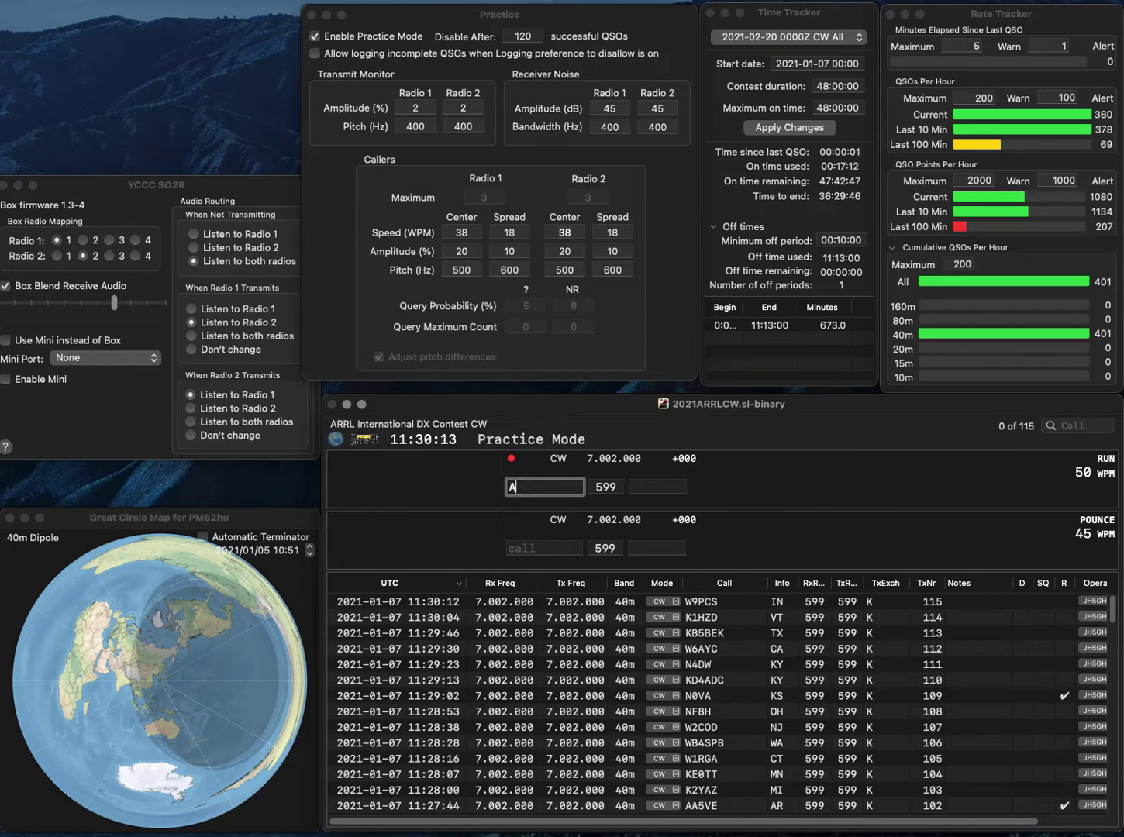
text(G9U)
key(Return)
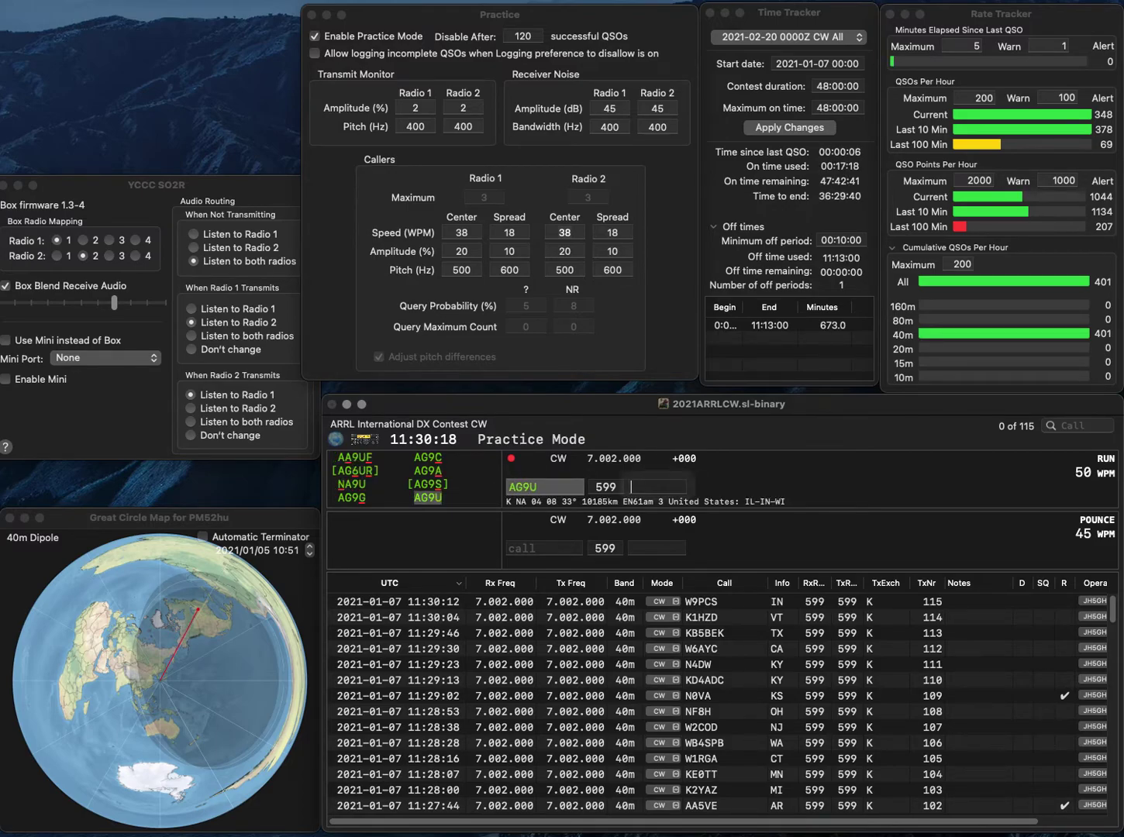
text(WI)
key(Return)
text(K)
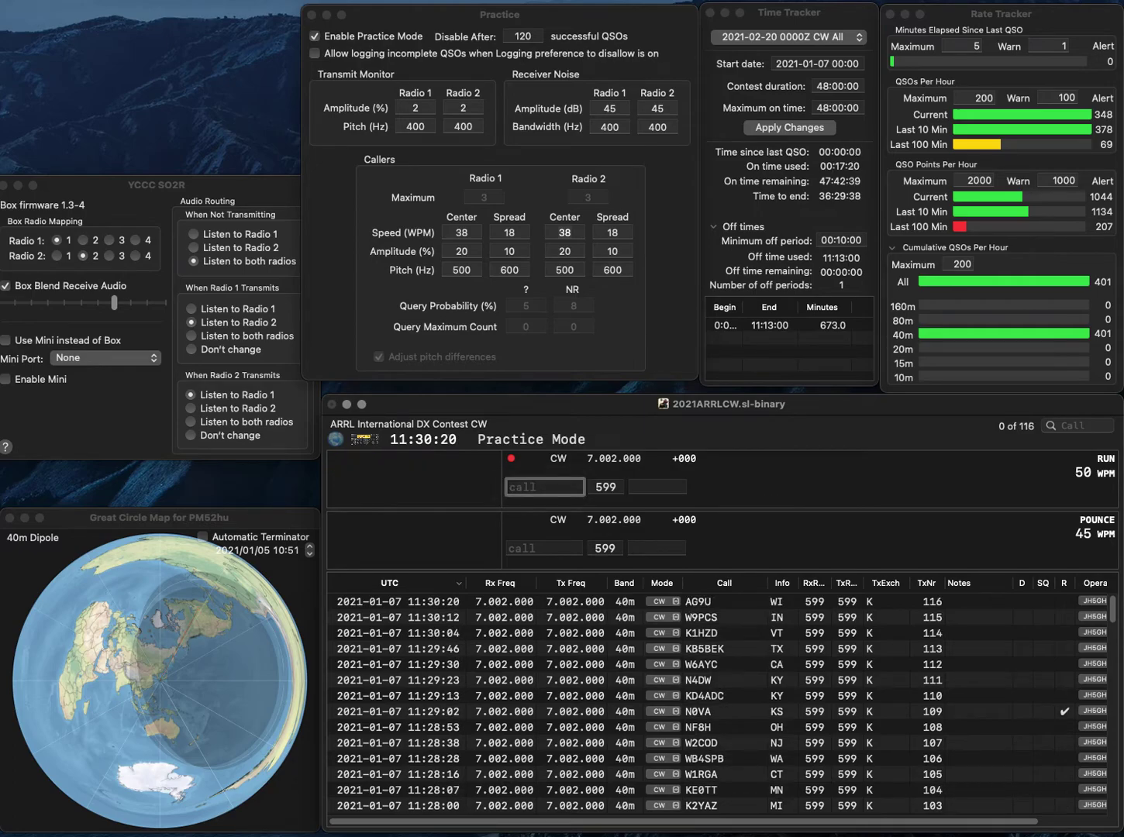
text(B)
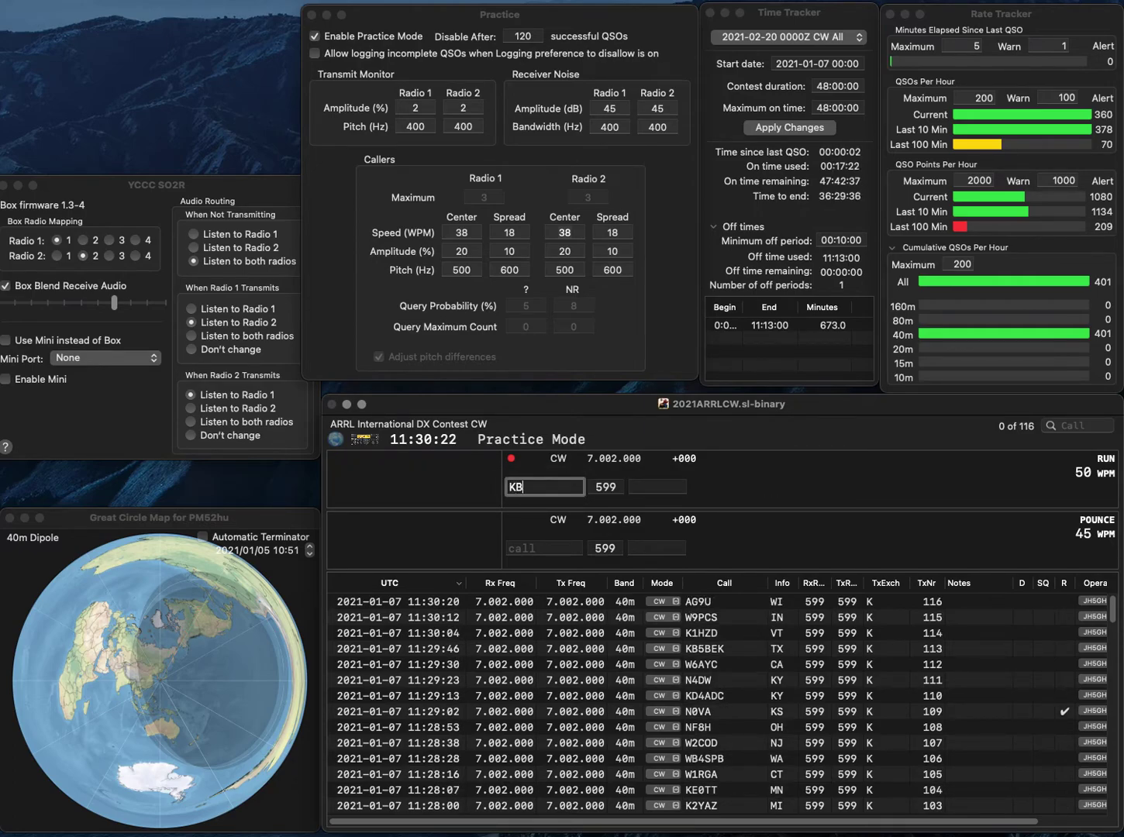
text(2)
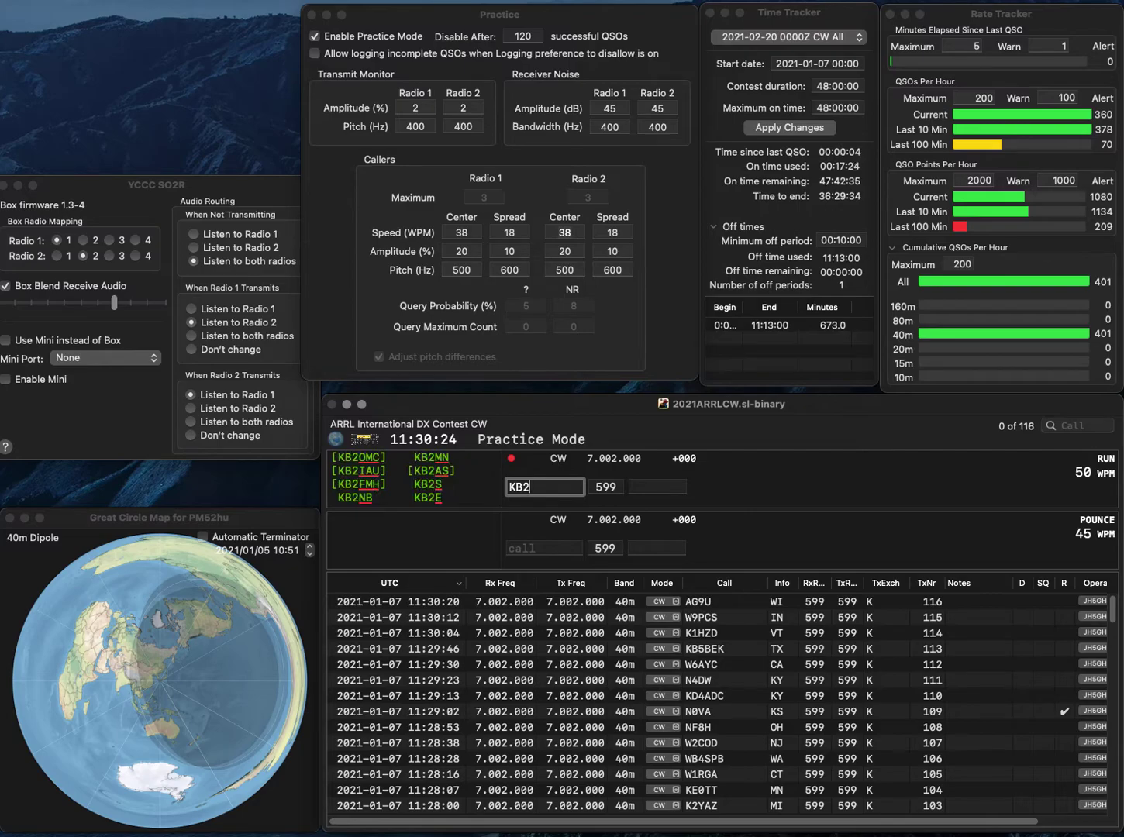
text(MN)
key(Return)
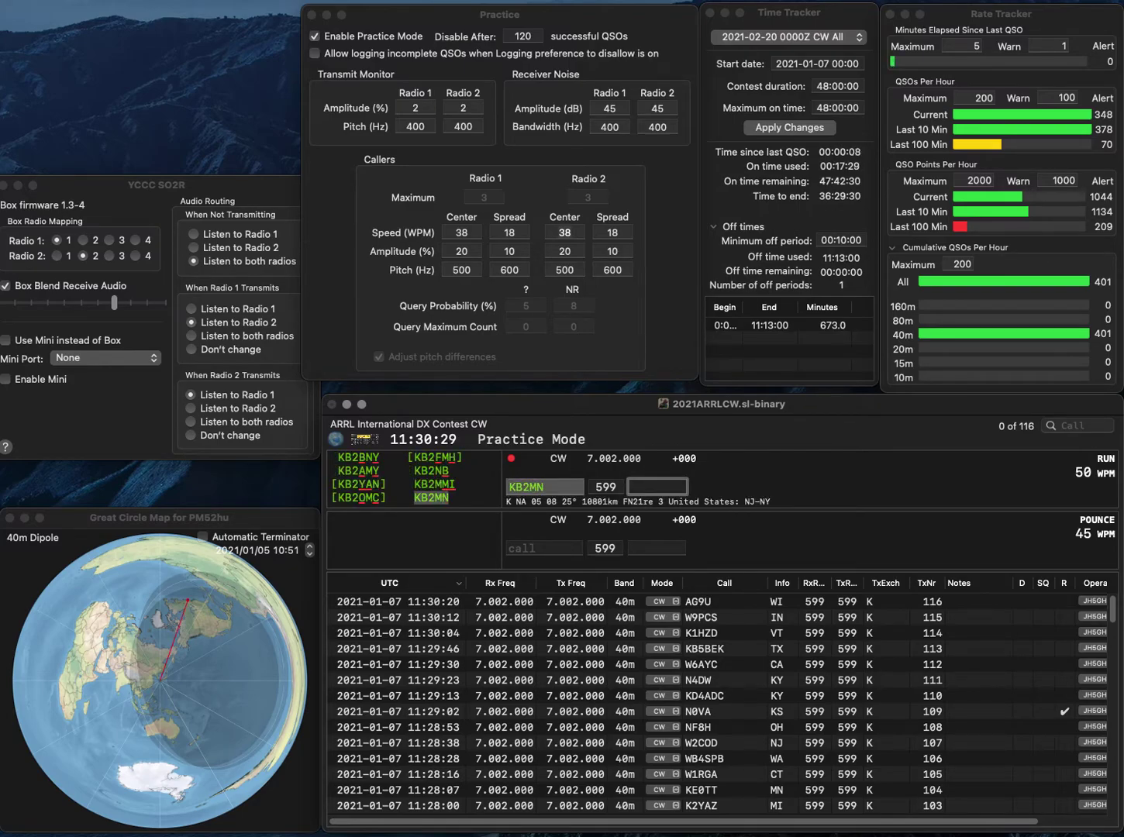
text(N)
key(Return)
text(VE3MM)
key(space)
text(ON)
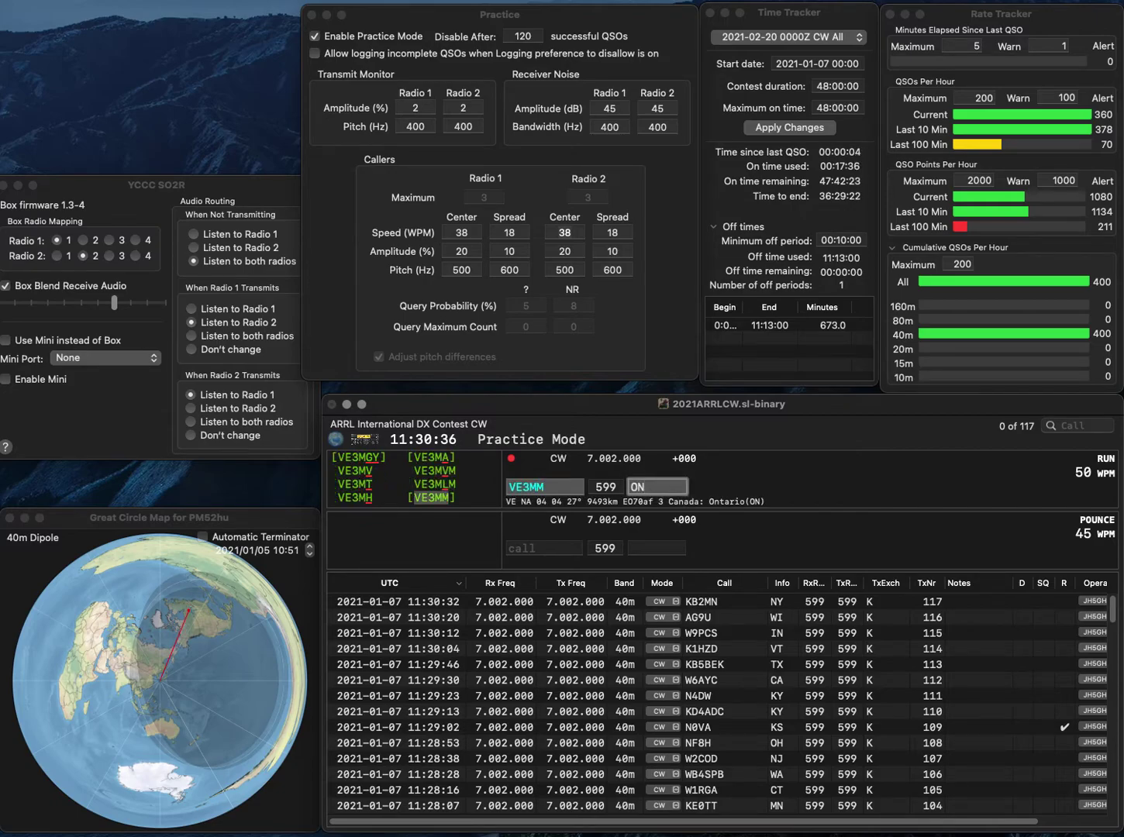
key(Return)
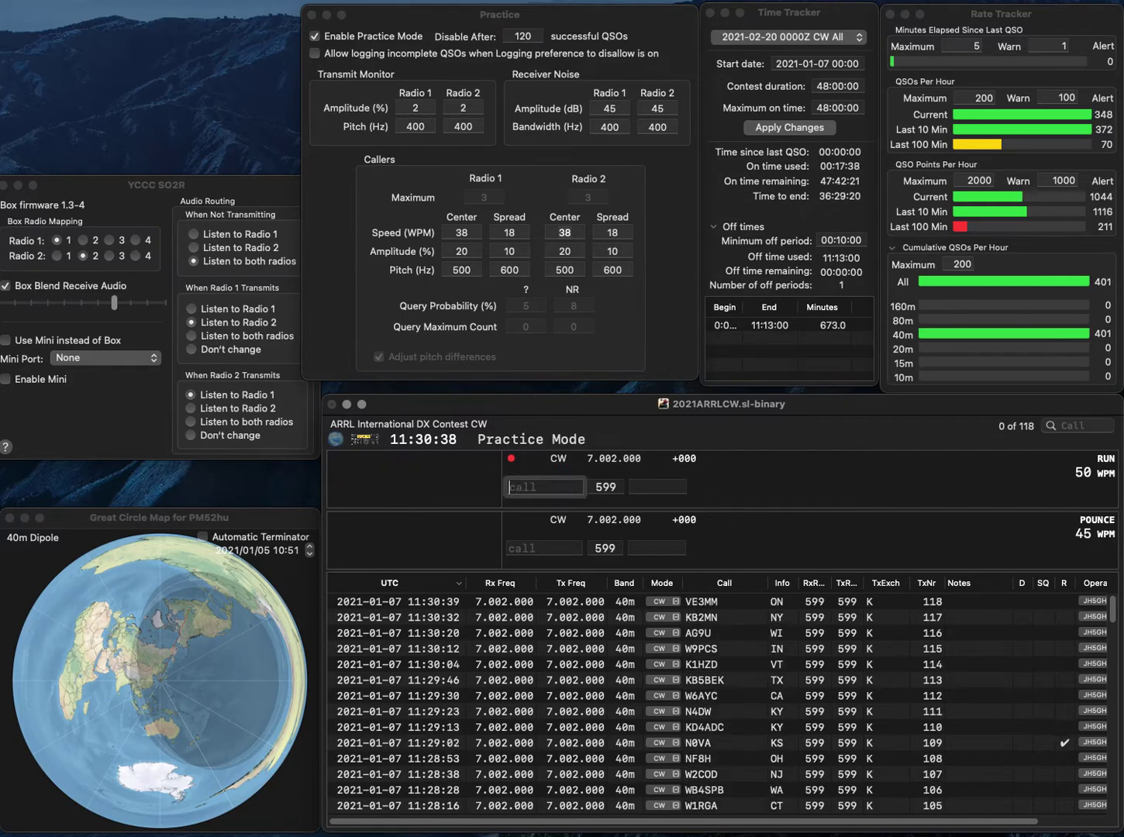
Enter call sign N7GN on the run radio, correct it to N7ZN, and log the contact with received exchange WY
text(N7GN)
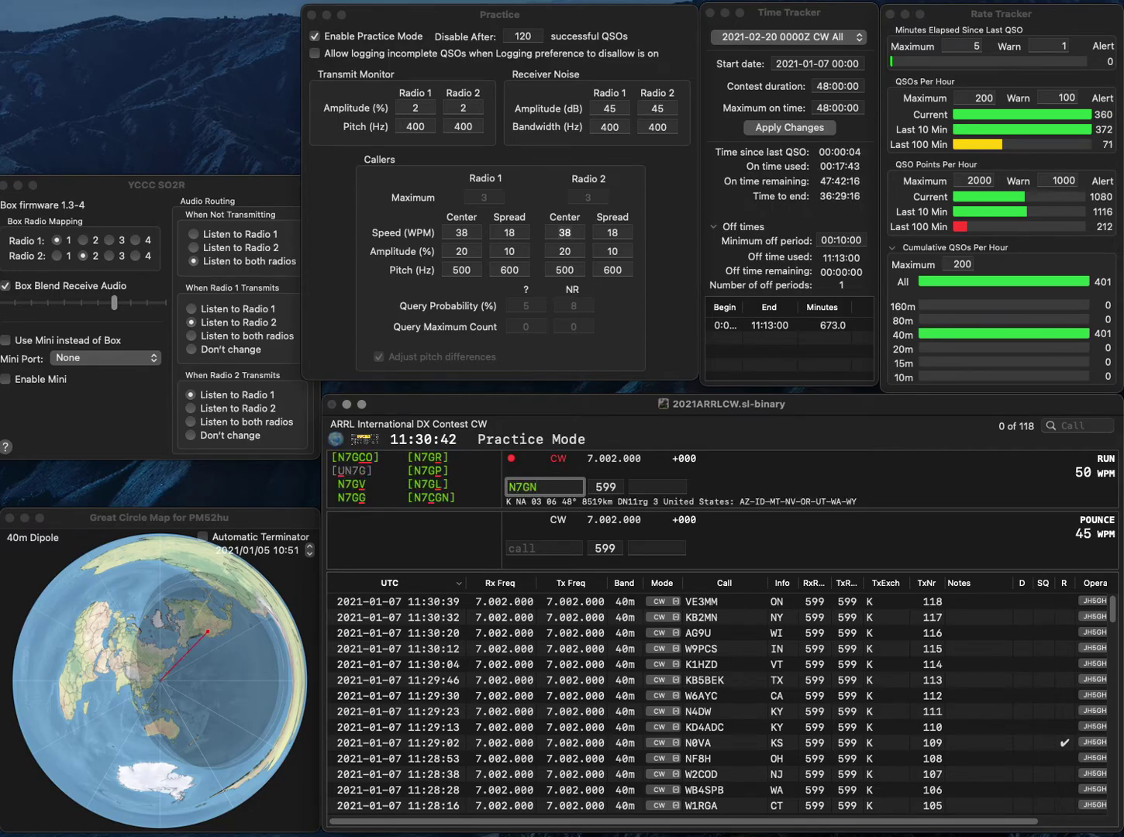
key(BackSpace)
key(BackSpace)
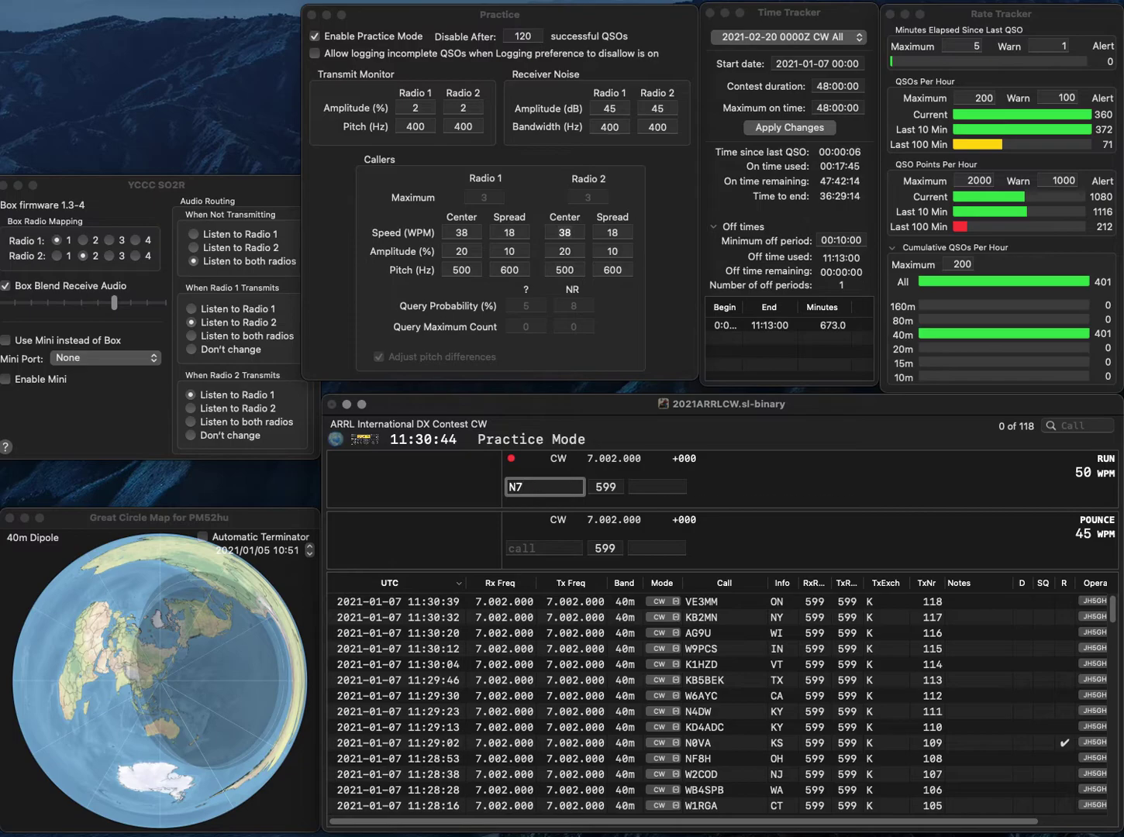
text(ZN)
key(Return)
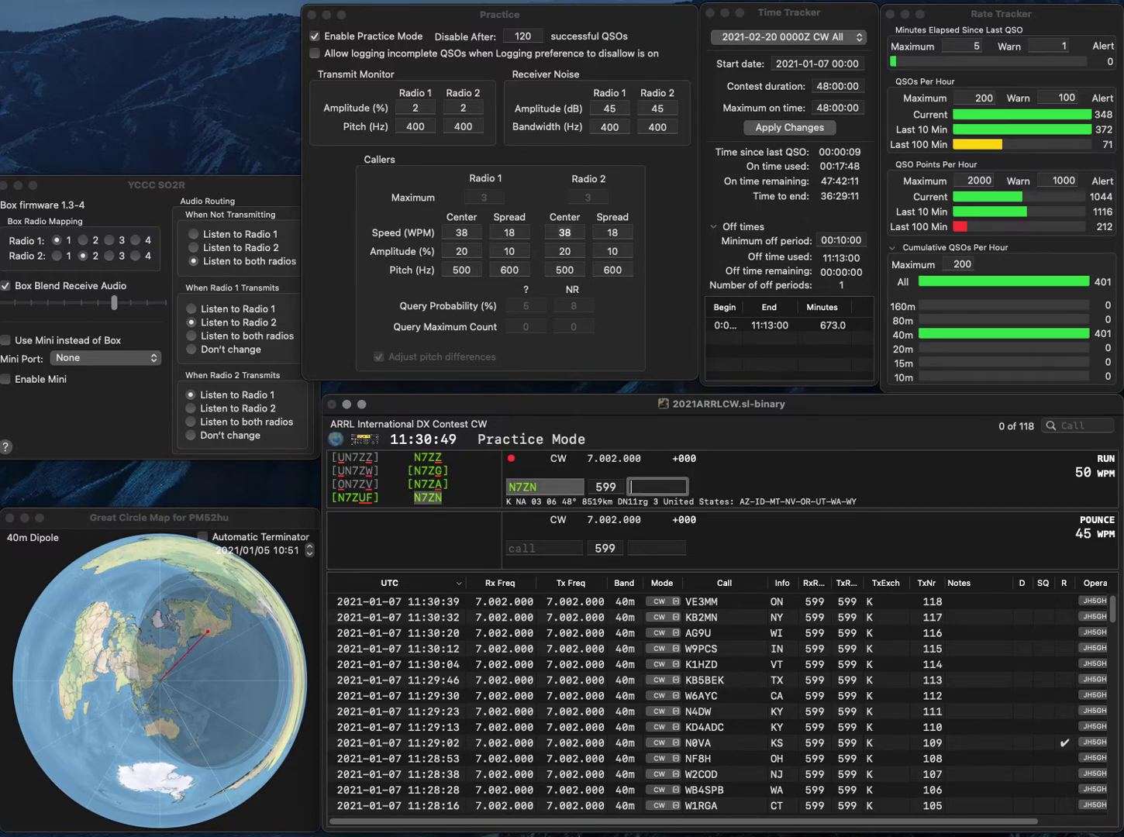
text(WY)
key(Return)
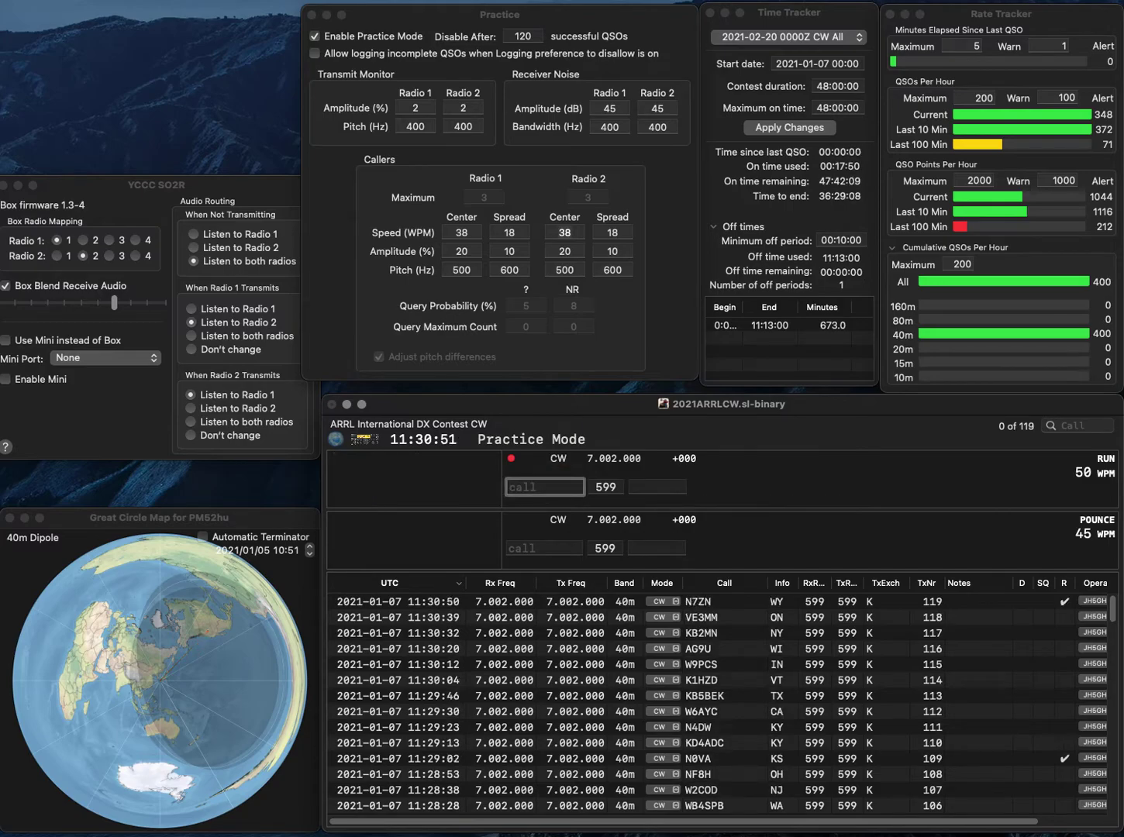
Enter the partial call sign WCAZ on the run radio and change it to ACAZ
text(WCAZ)
key(Home)
key(Delete)
text(8)
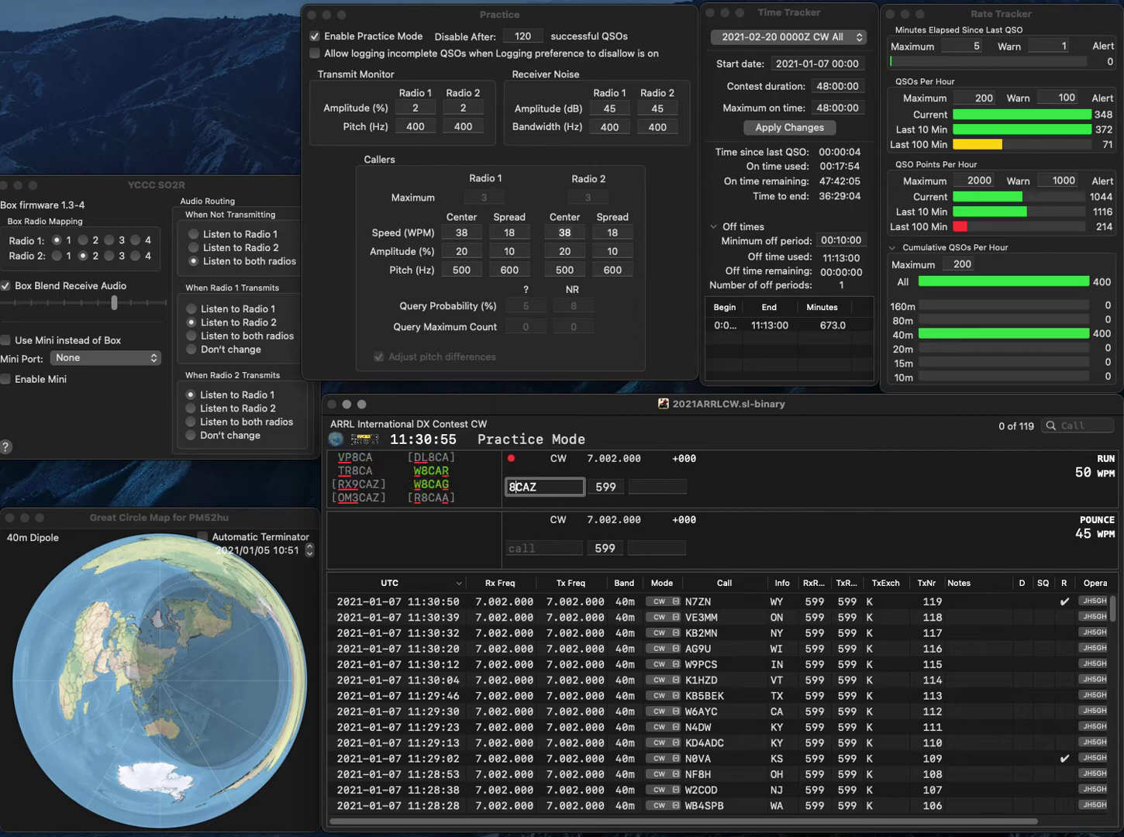
key(BackSpace)
key(Delete)
text(AC)
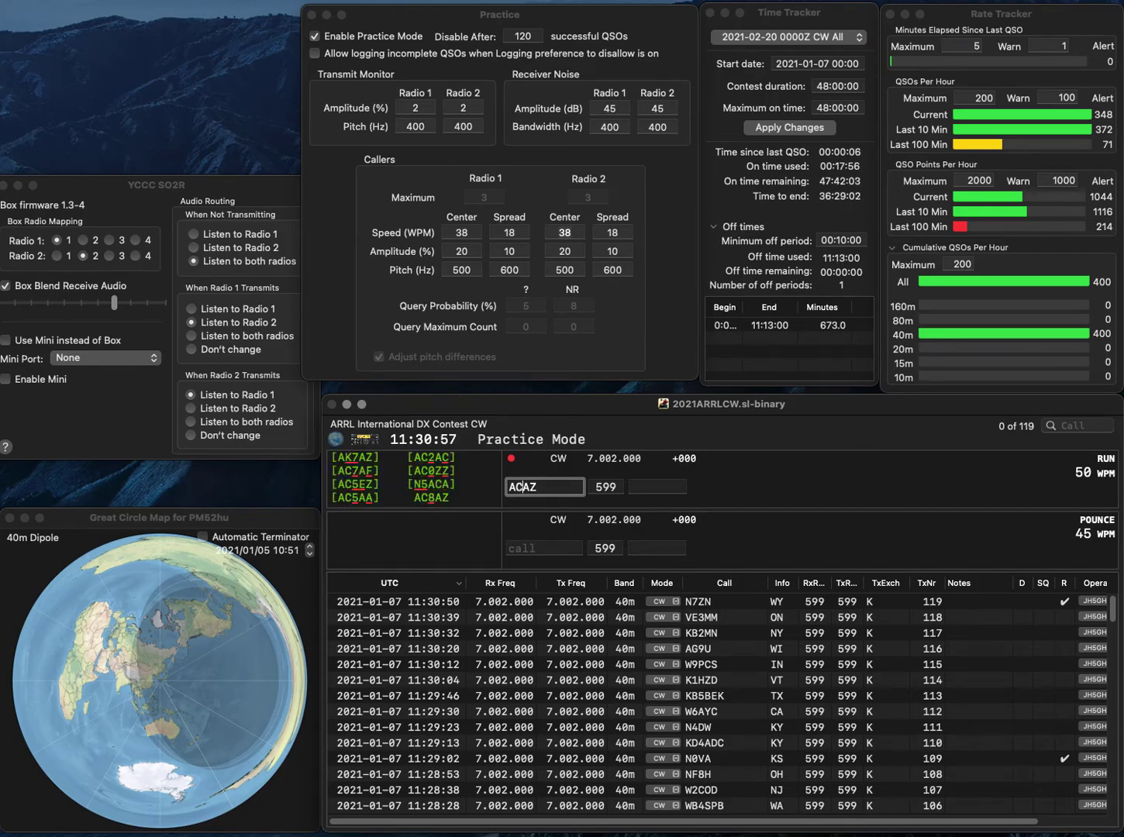
key(Right)
text(8)
key(space)
key(shift+Tab)
key(Home)
key(Right)
key(Delete)
key(Delete)
text(C)
key(Right)
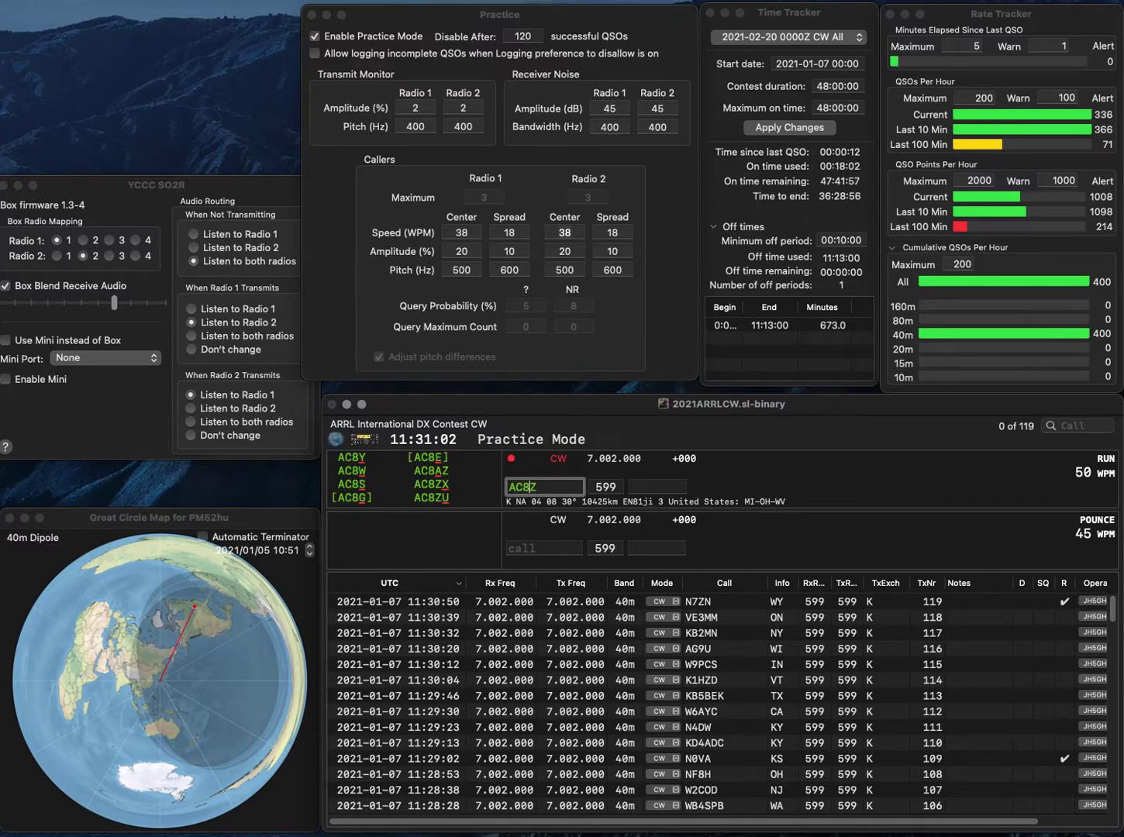
text(A)
click(657, 486)
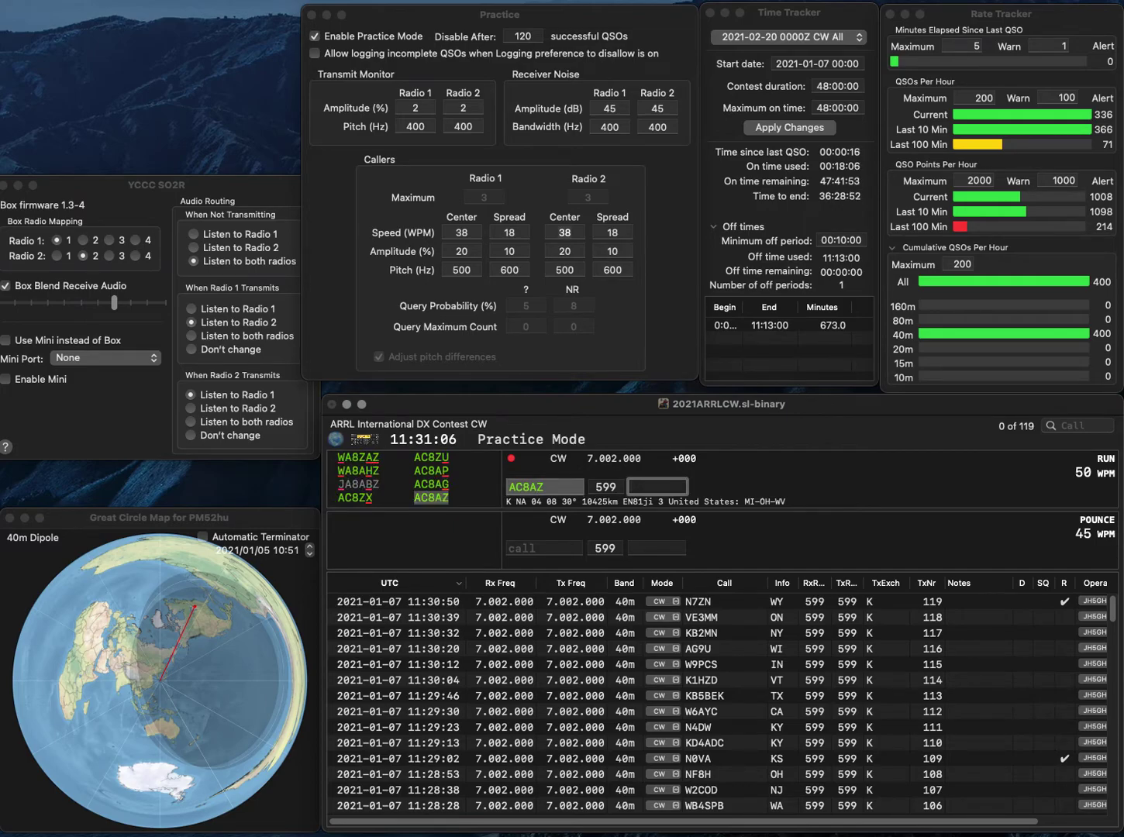
text(WV)
key(Return)
Enter call sign W9RVZ on the run radio, correct it to W9RVG, and log the contact with received exchange IL
text(W9)
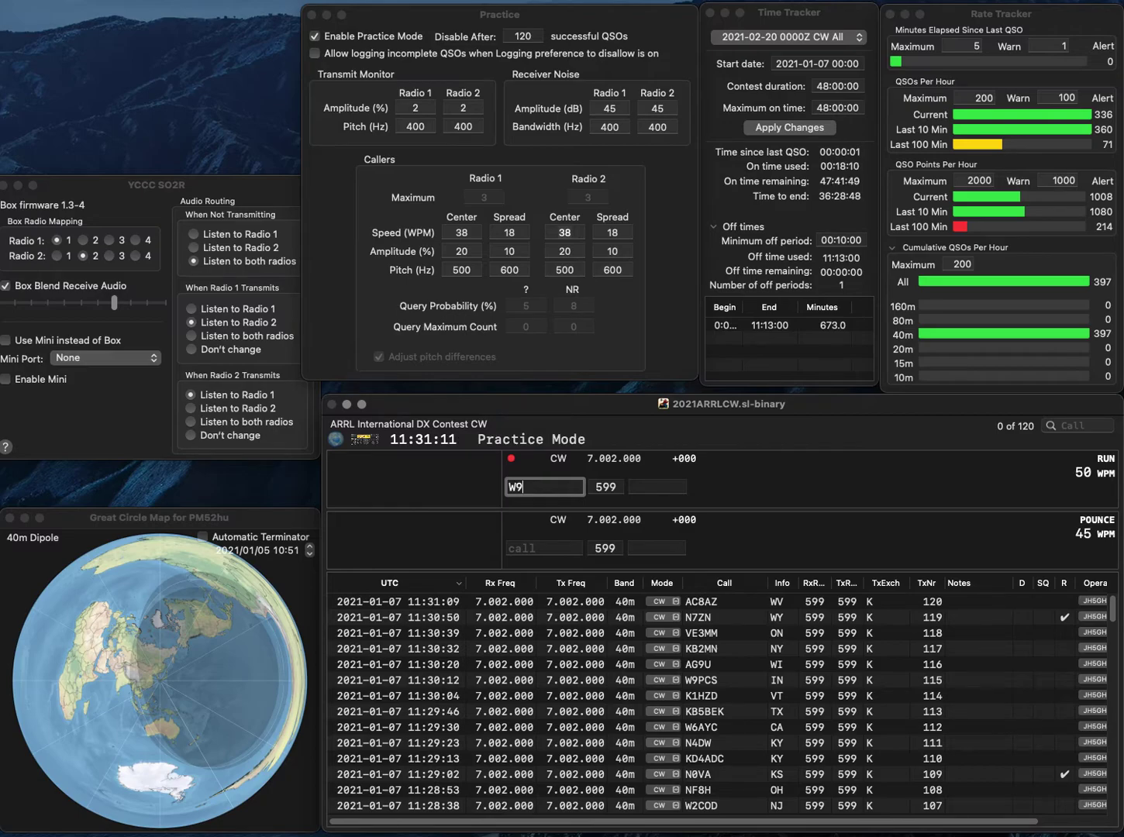
text(RVZ)
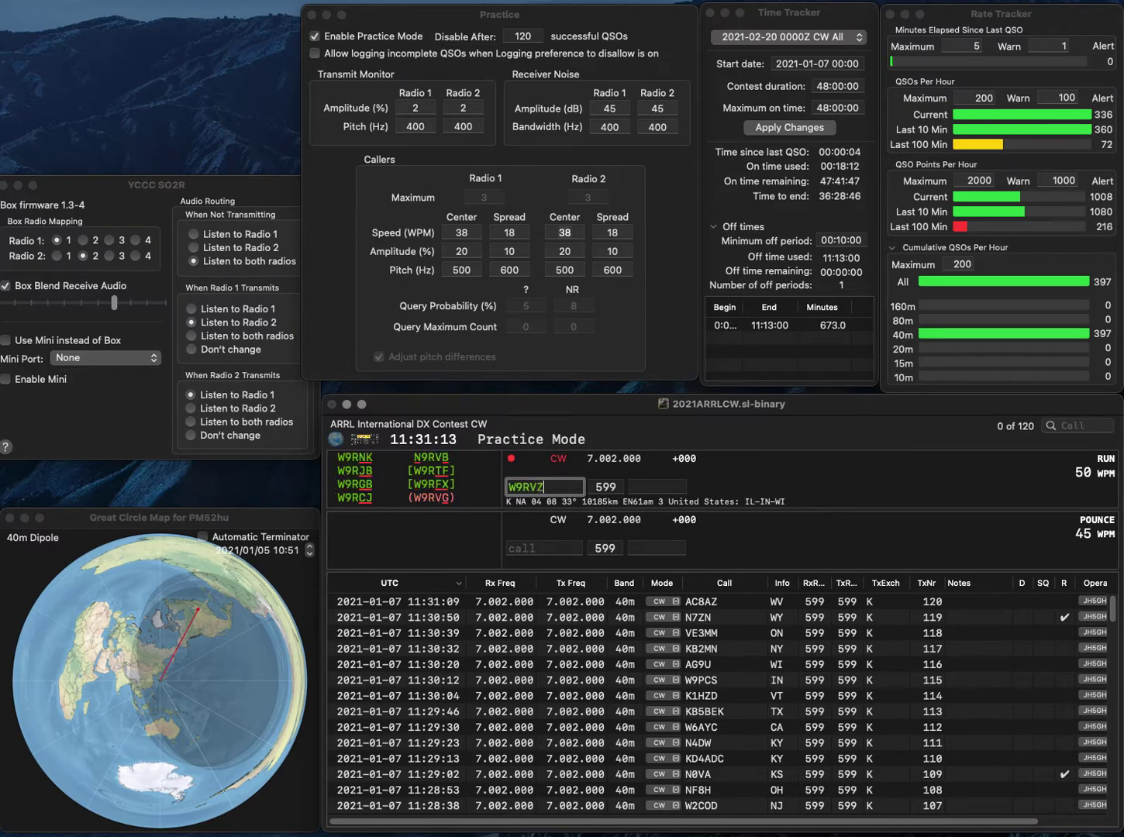
key(BackSpace)
text(G)
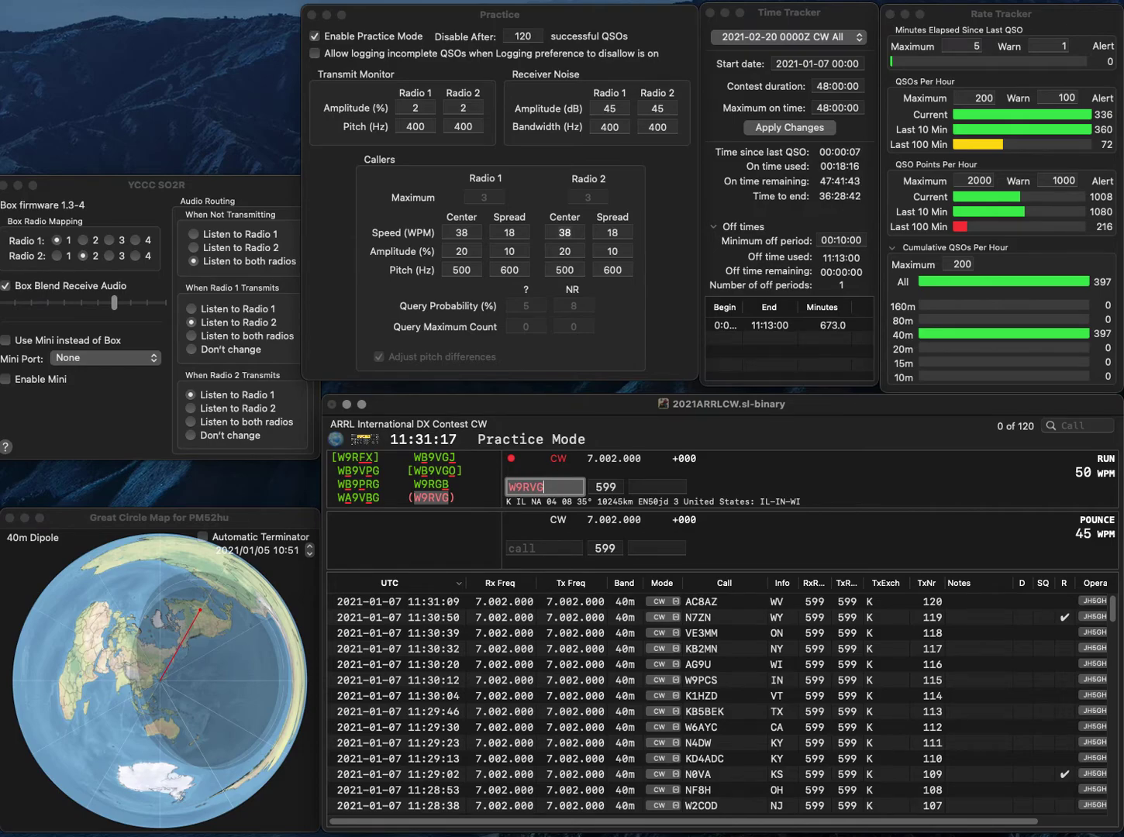
key(Tab)
text(IL)
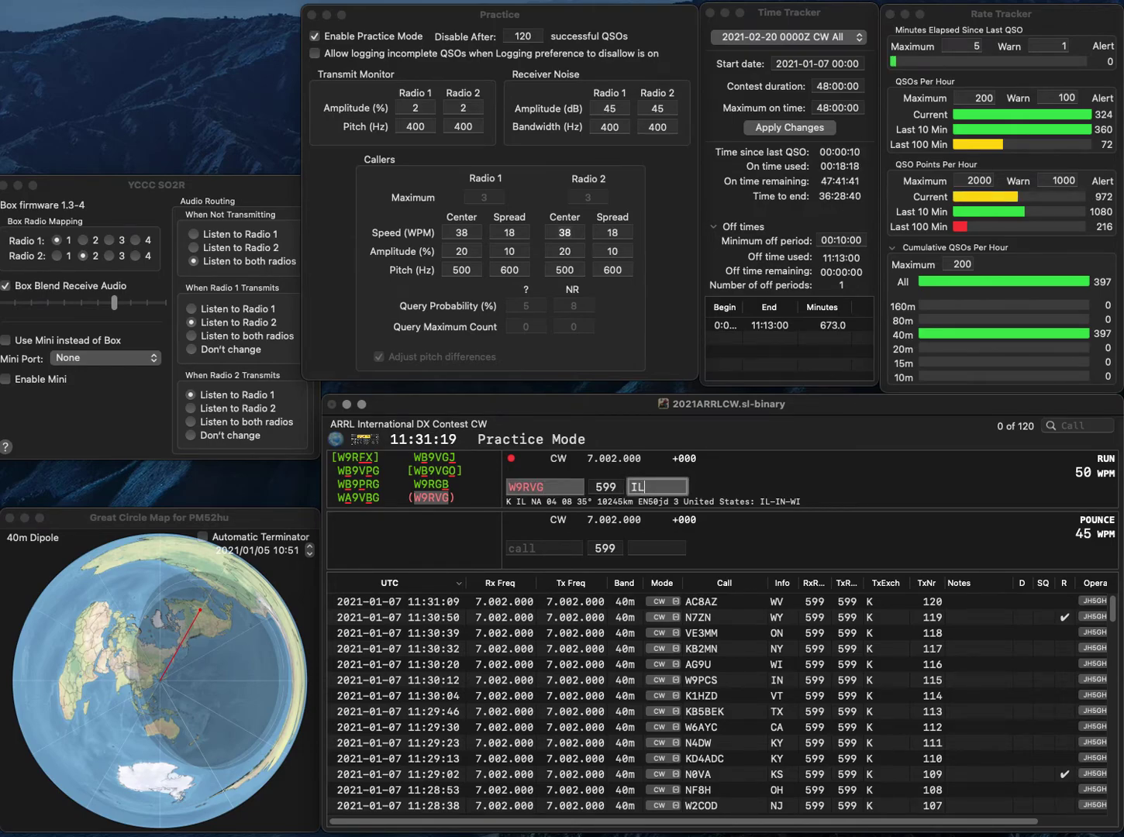
key(Return)
text(AA4HV)
key(Tab)
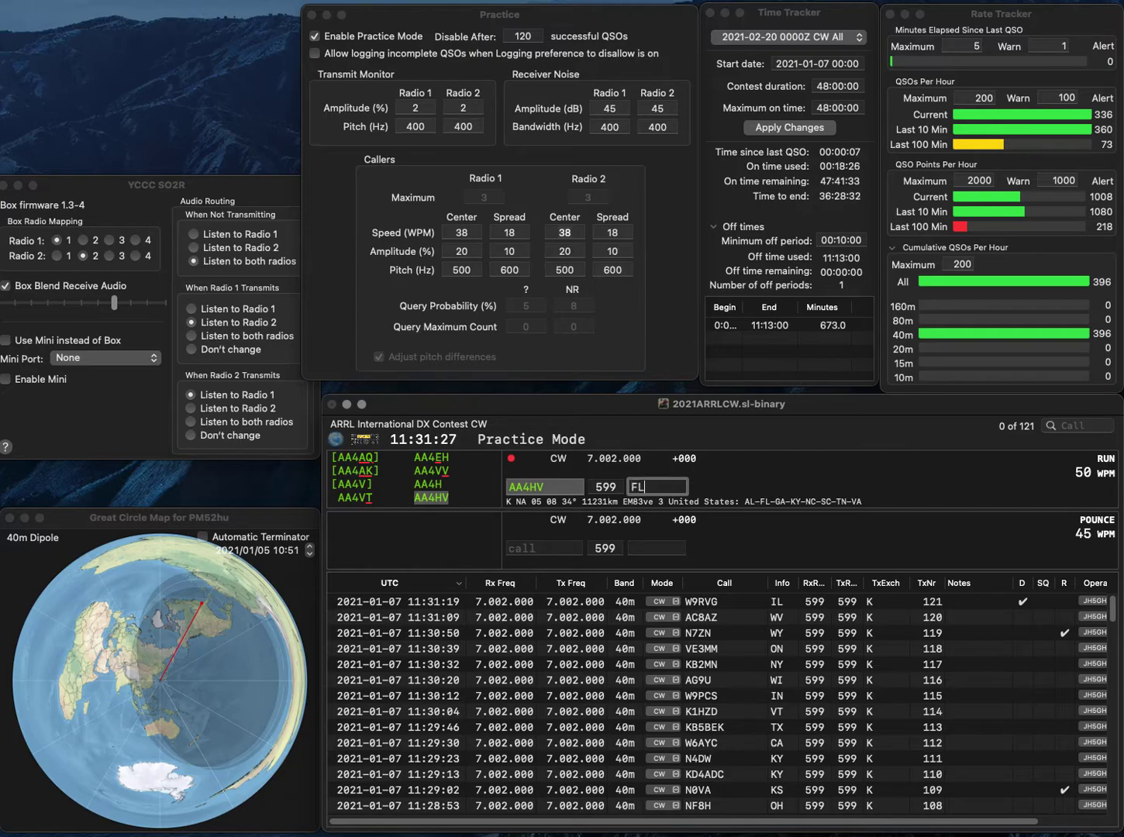
key(Return)
key(super+Tab)
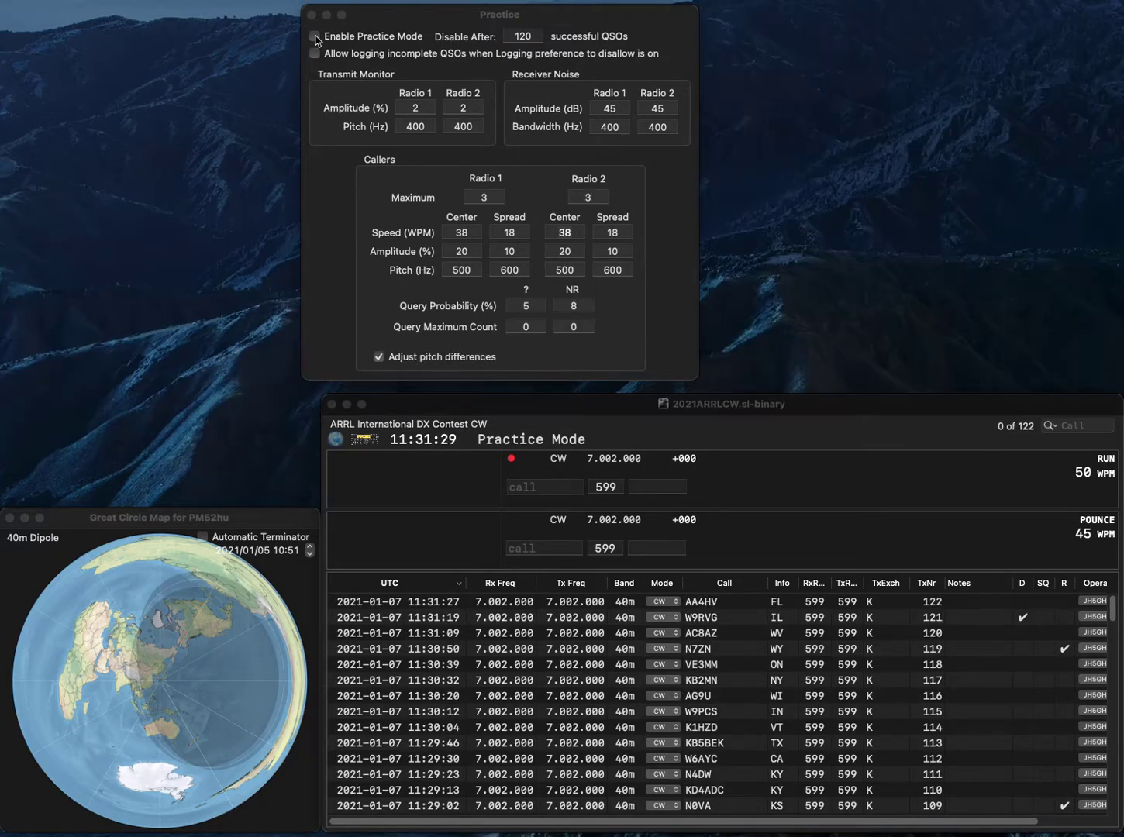